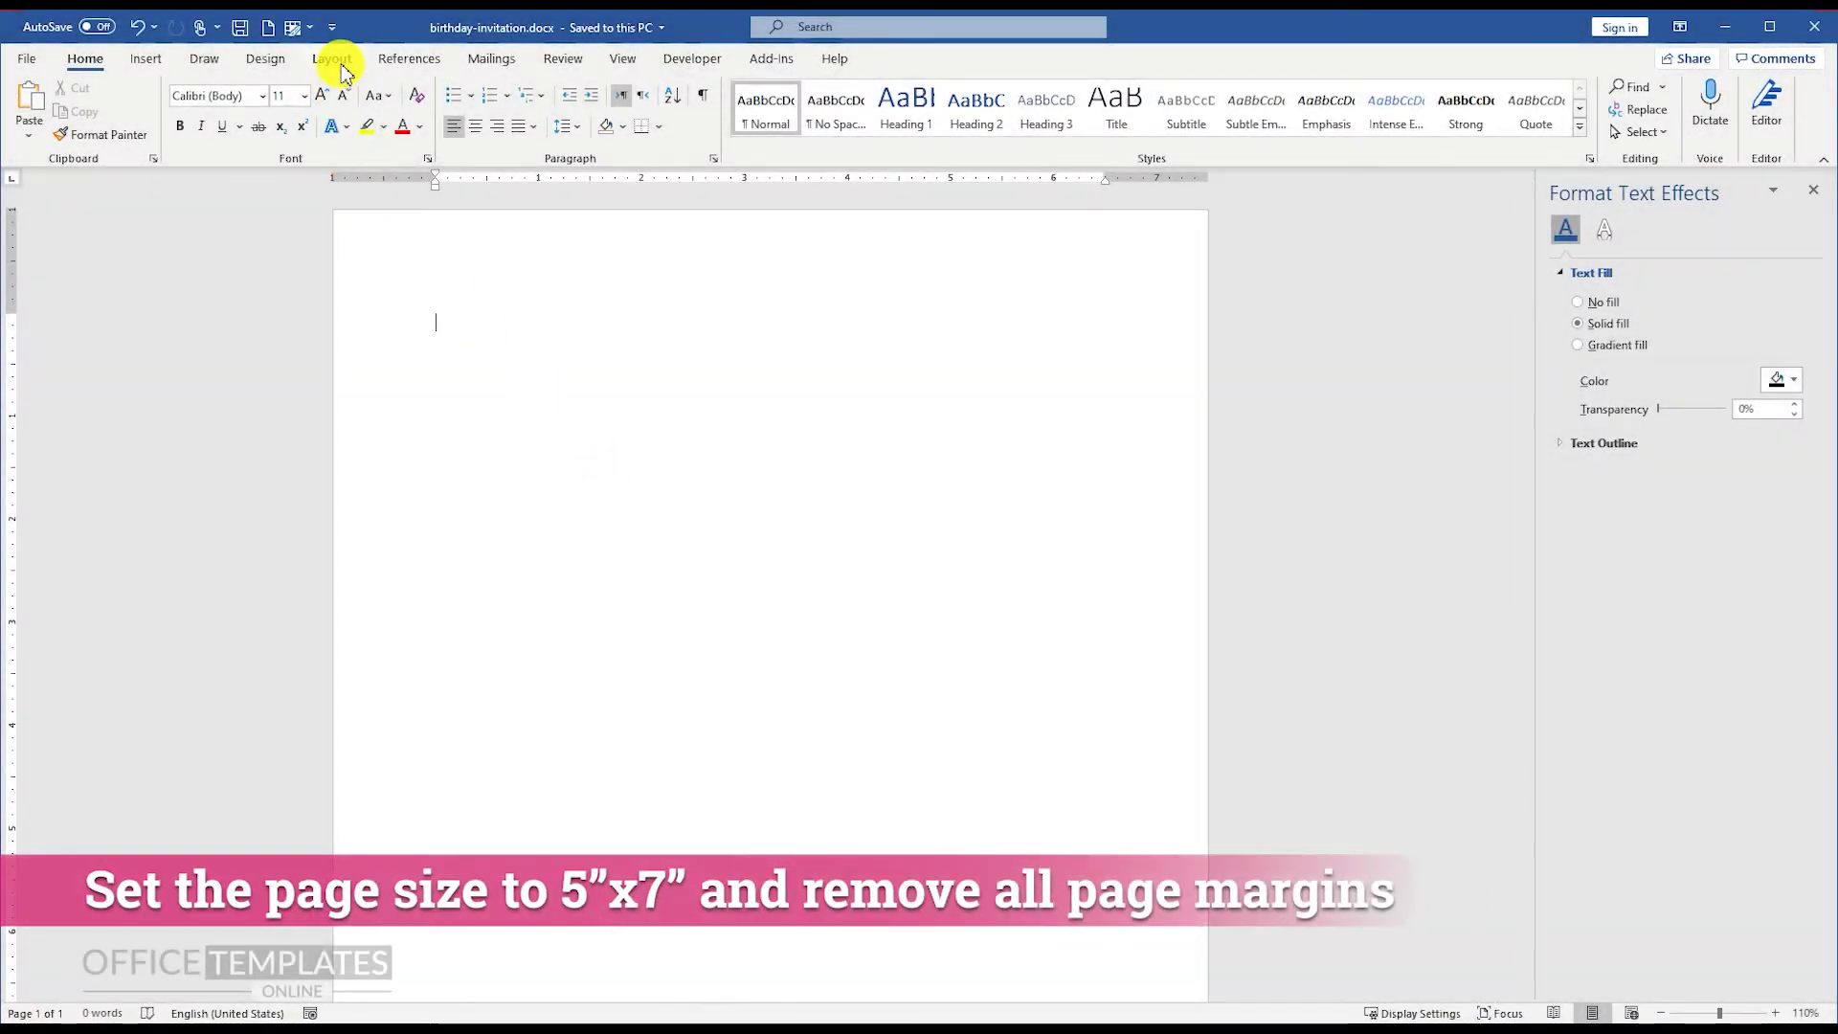
Step: Set a custom paper size of 5 inches wide by 7 inches high
{"action": "left_click", "coordinate": [138, 130]}
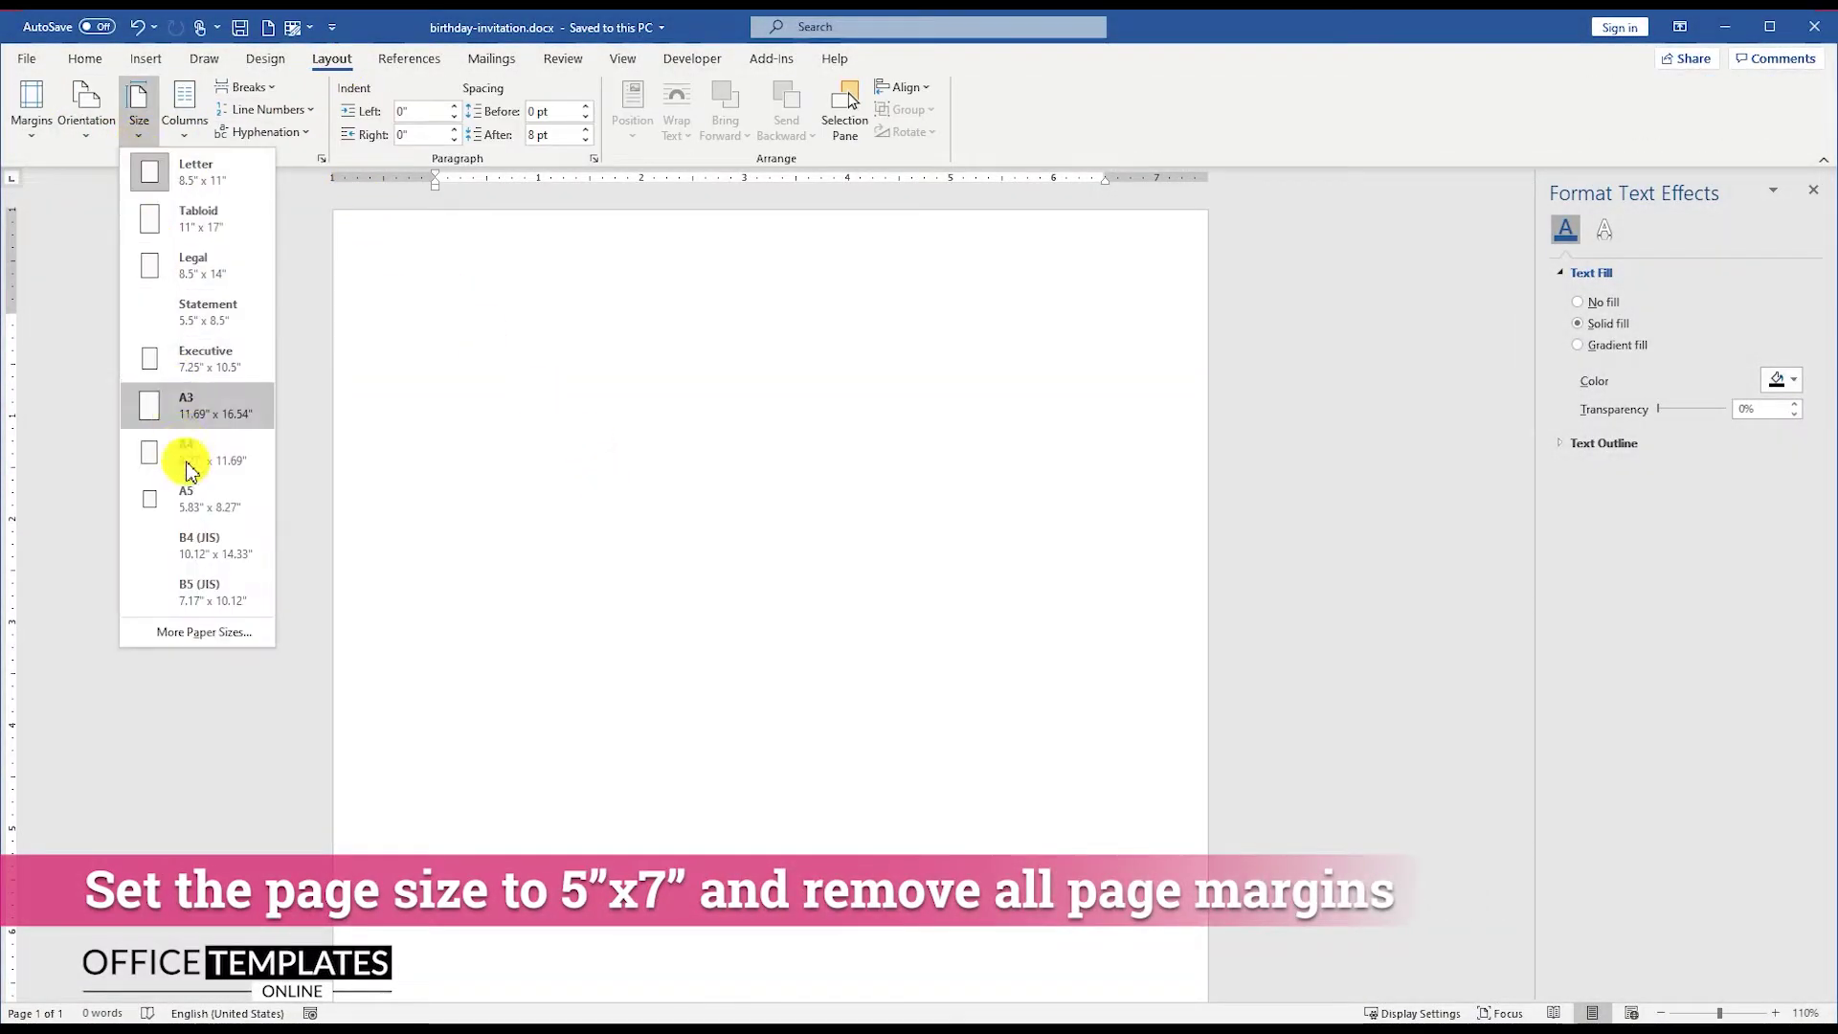
{"action": "left_click", "coordinate": [191, 631]}
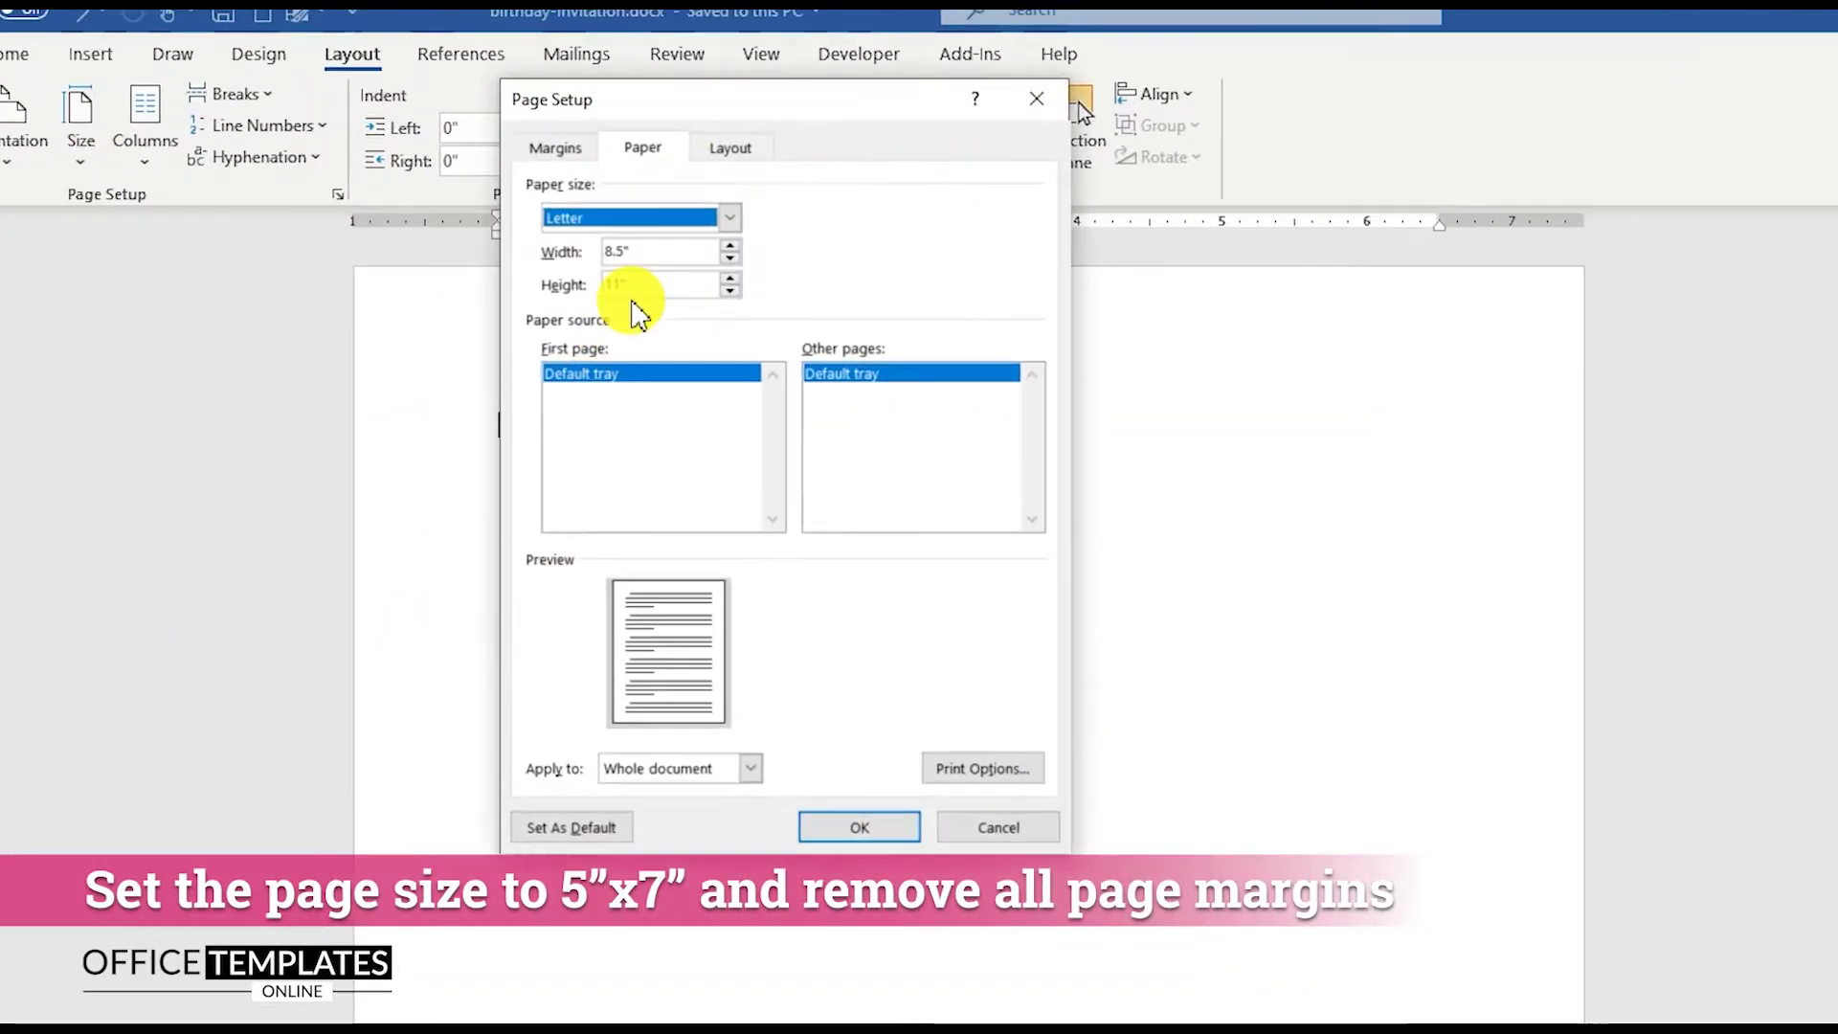
{"action": "double_click", "coordinate": [598, 250]}
{"action": "type", "text": "5"}
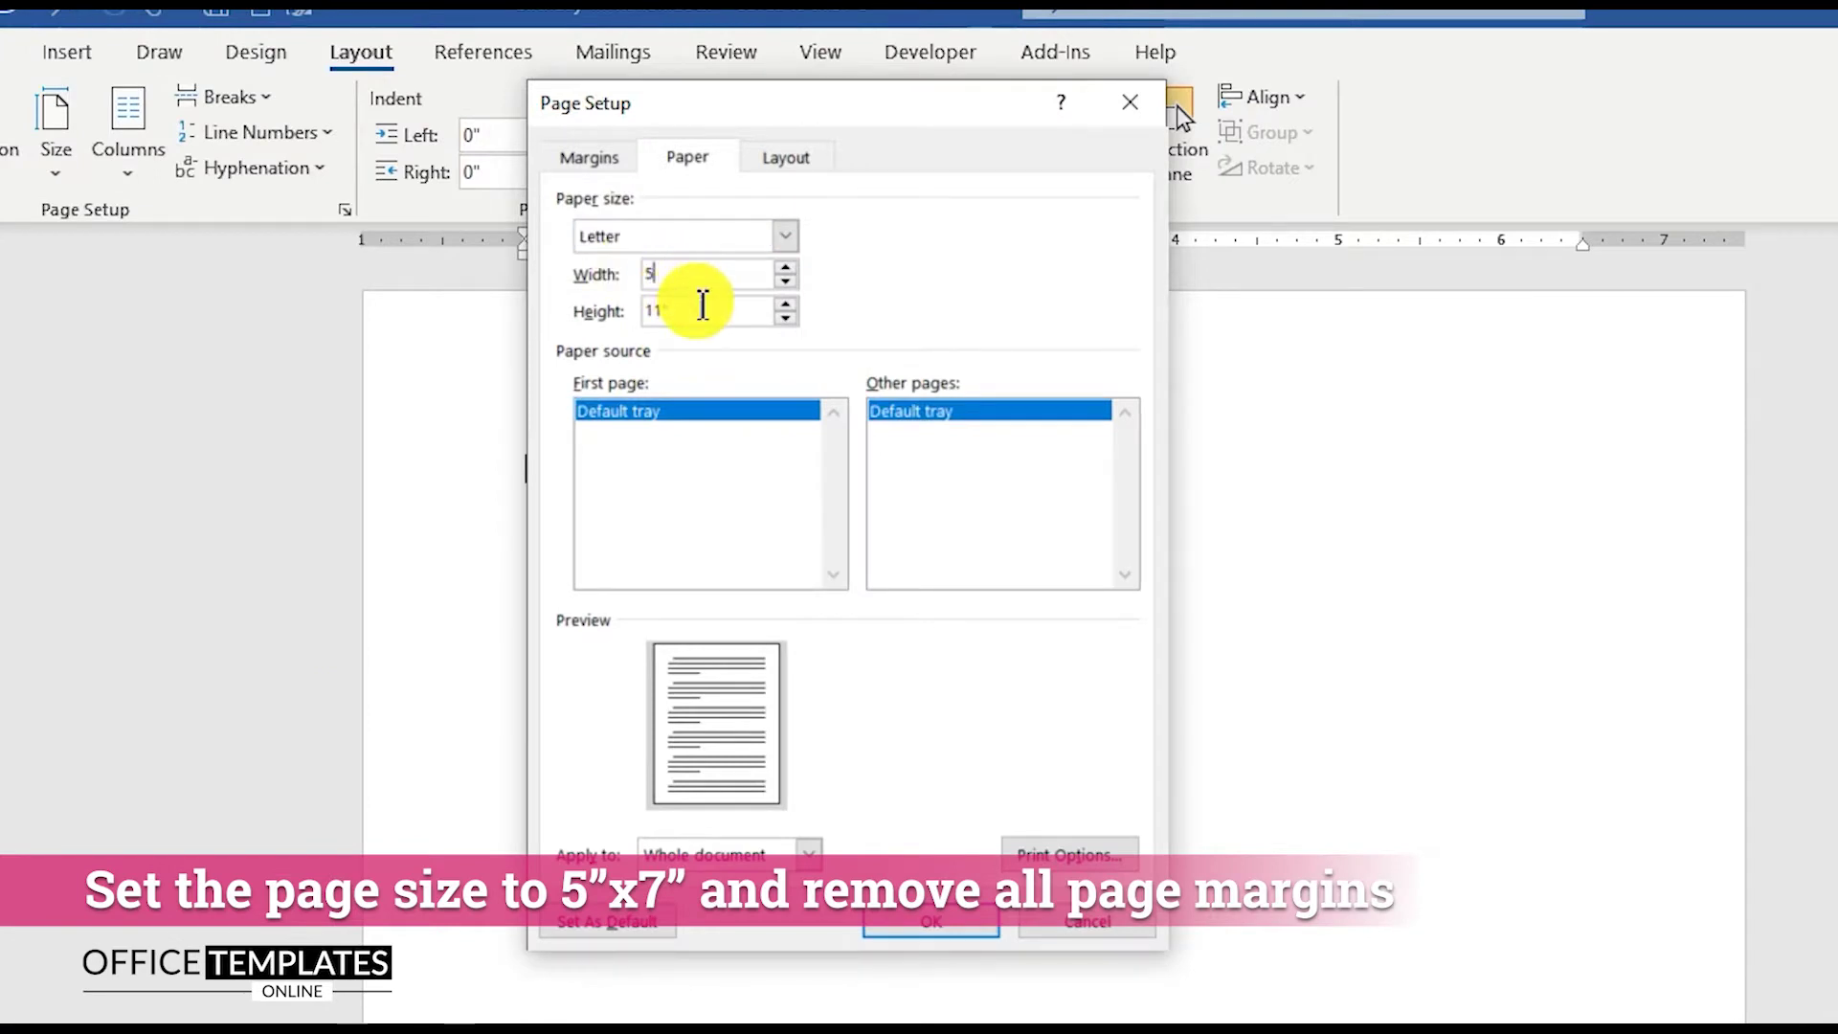
{"action": "double_click", "coordinate": [703, 304]}
{"action": "type", "text": "7"}
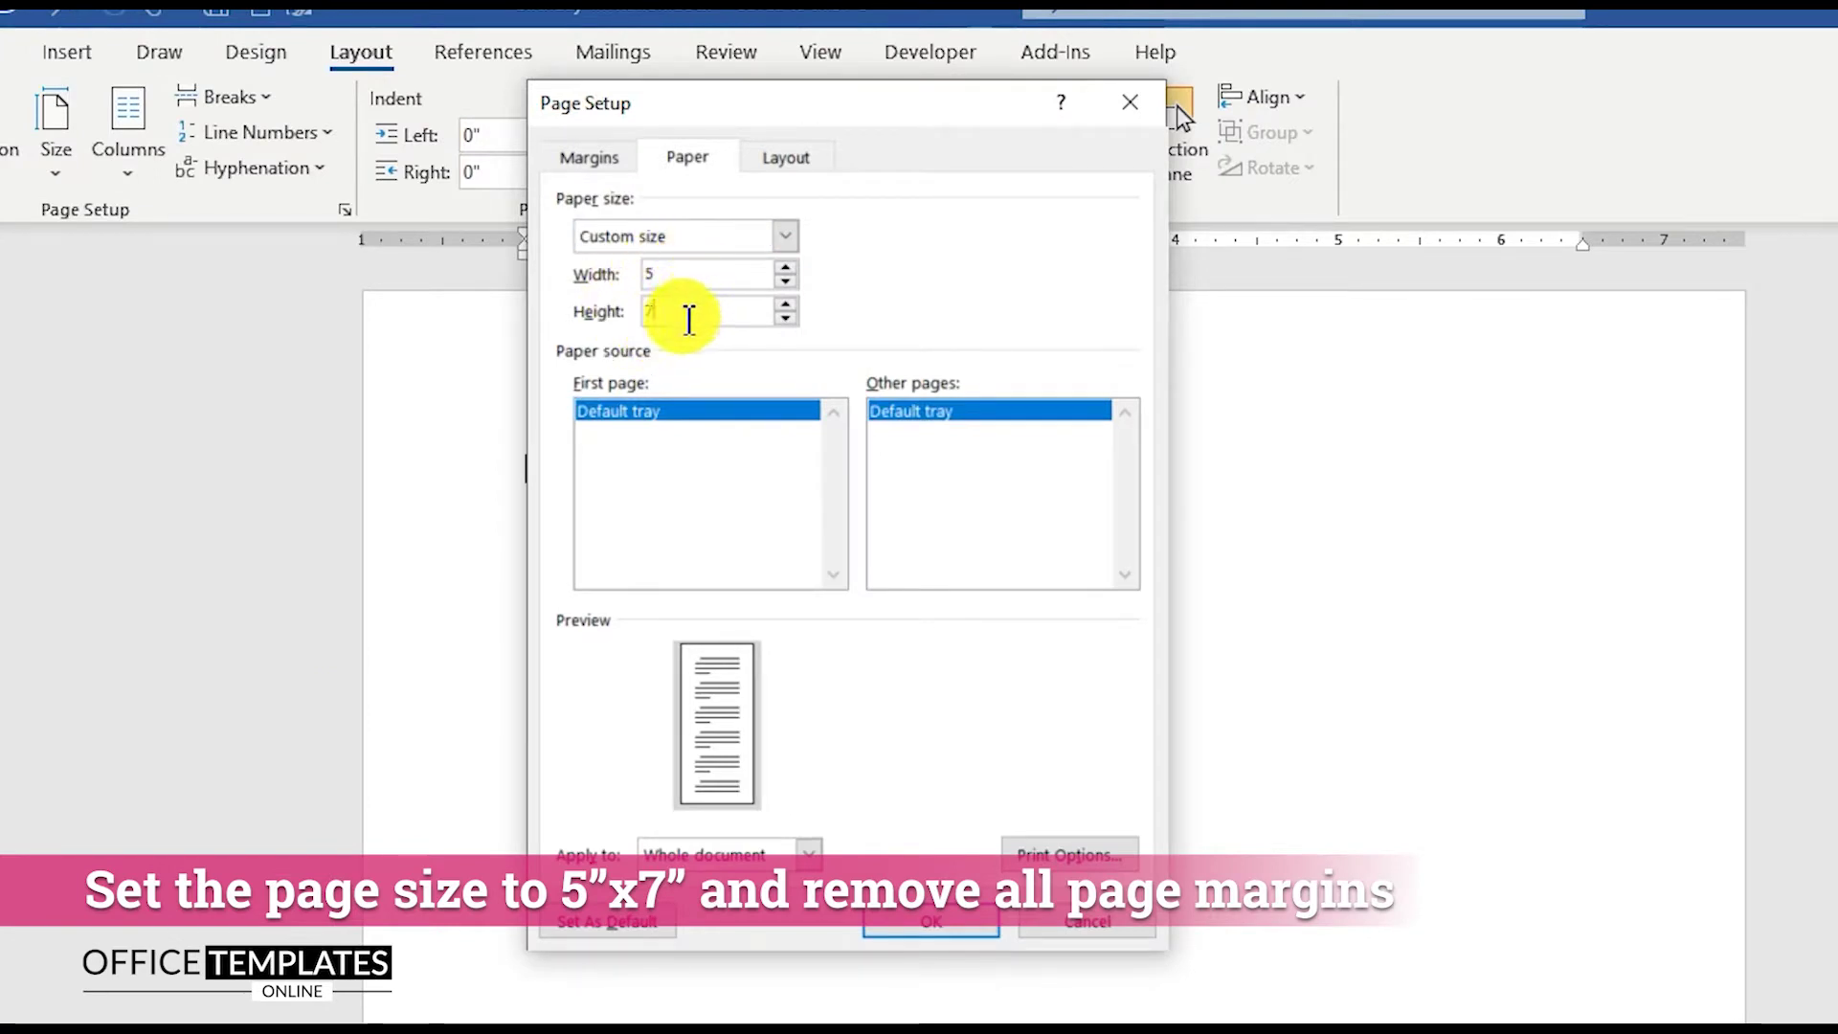
Step: Set the page margins to 0 and apply the new page setup
{"action": "left_click", "coordinate": [601, 161]}
{"action": "left_click_drag", "start_coordinate": [714, 246], "coordinate": [623, 247]}
{"action": "type", "text": "0"}
{"action": "double_click", "coordinate": [996, 235]}
{"action": "type", "text": "0"}
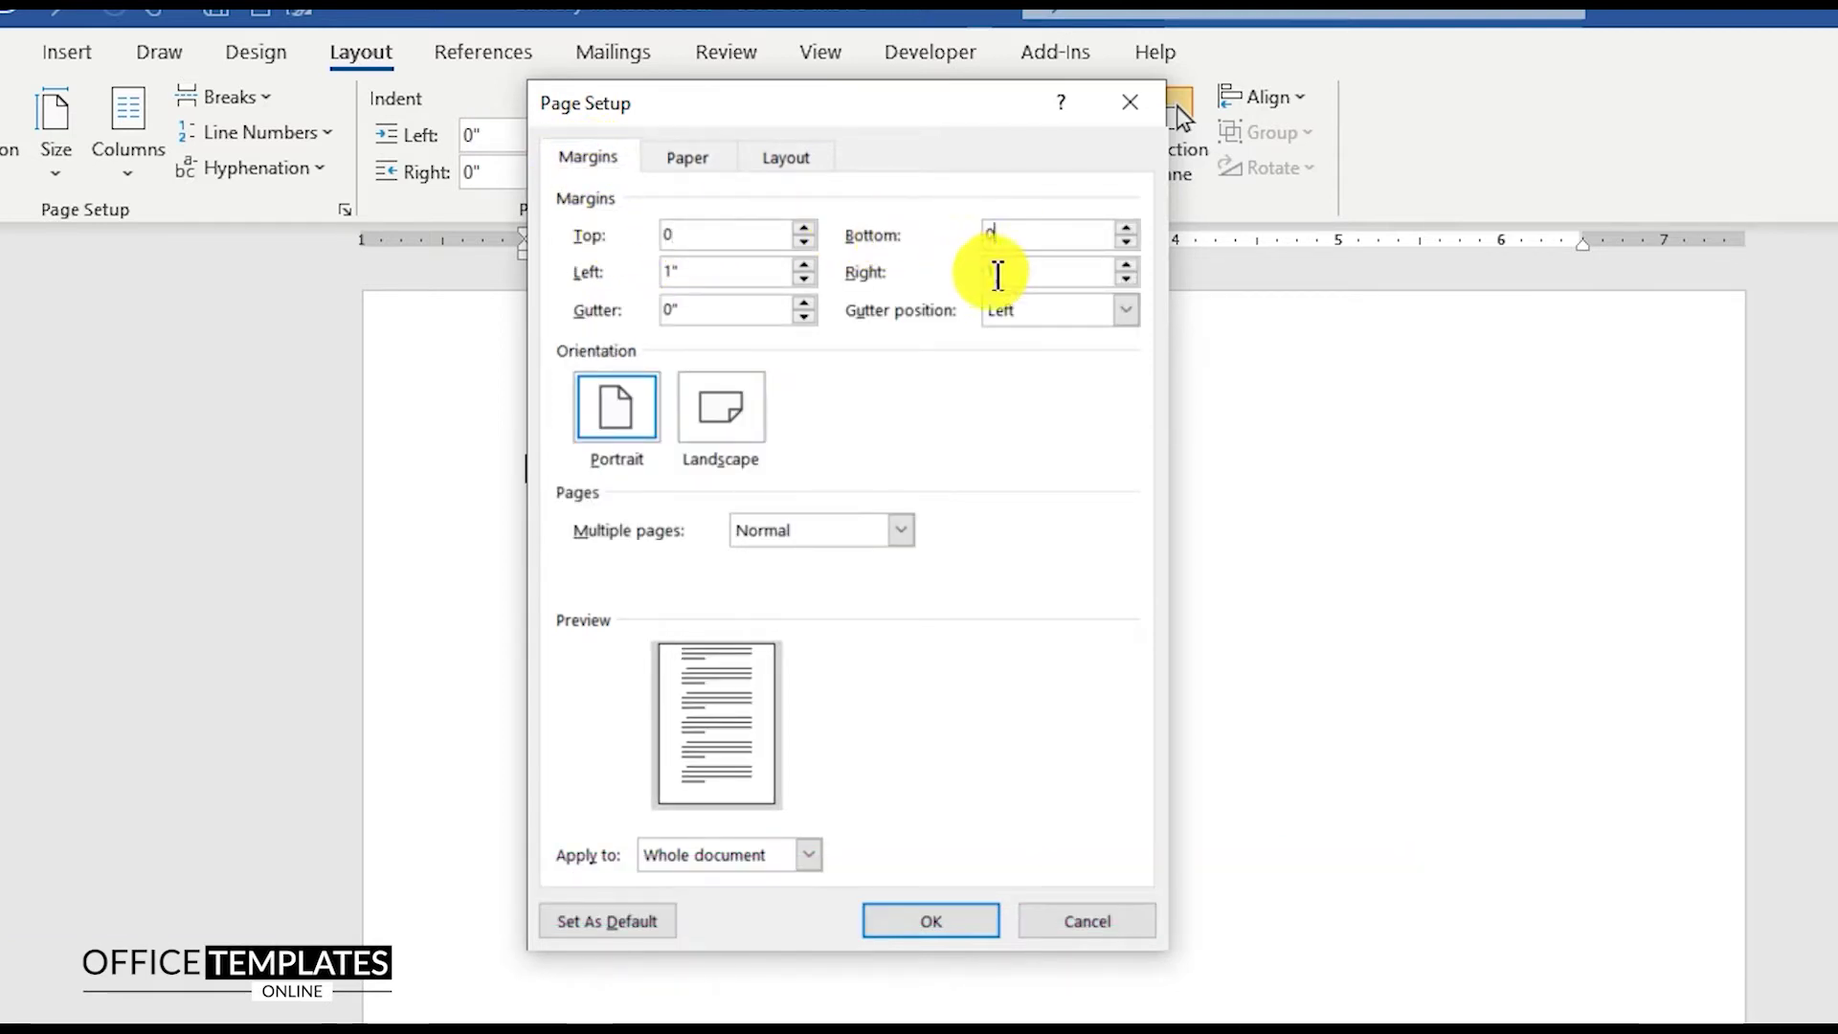
{"action": "type", "text": "0"}
{"action": "double_click", "coordinate": [706, 271]}
{"action": "type", "text": "0"}
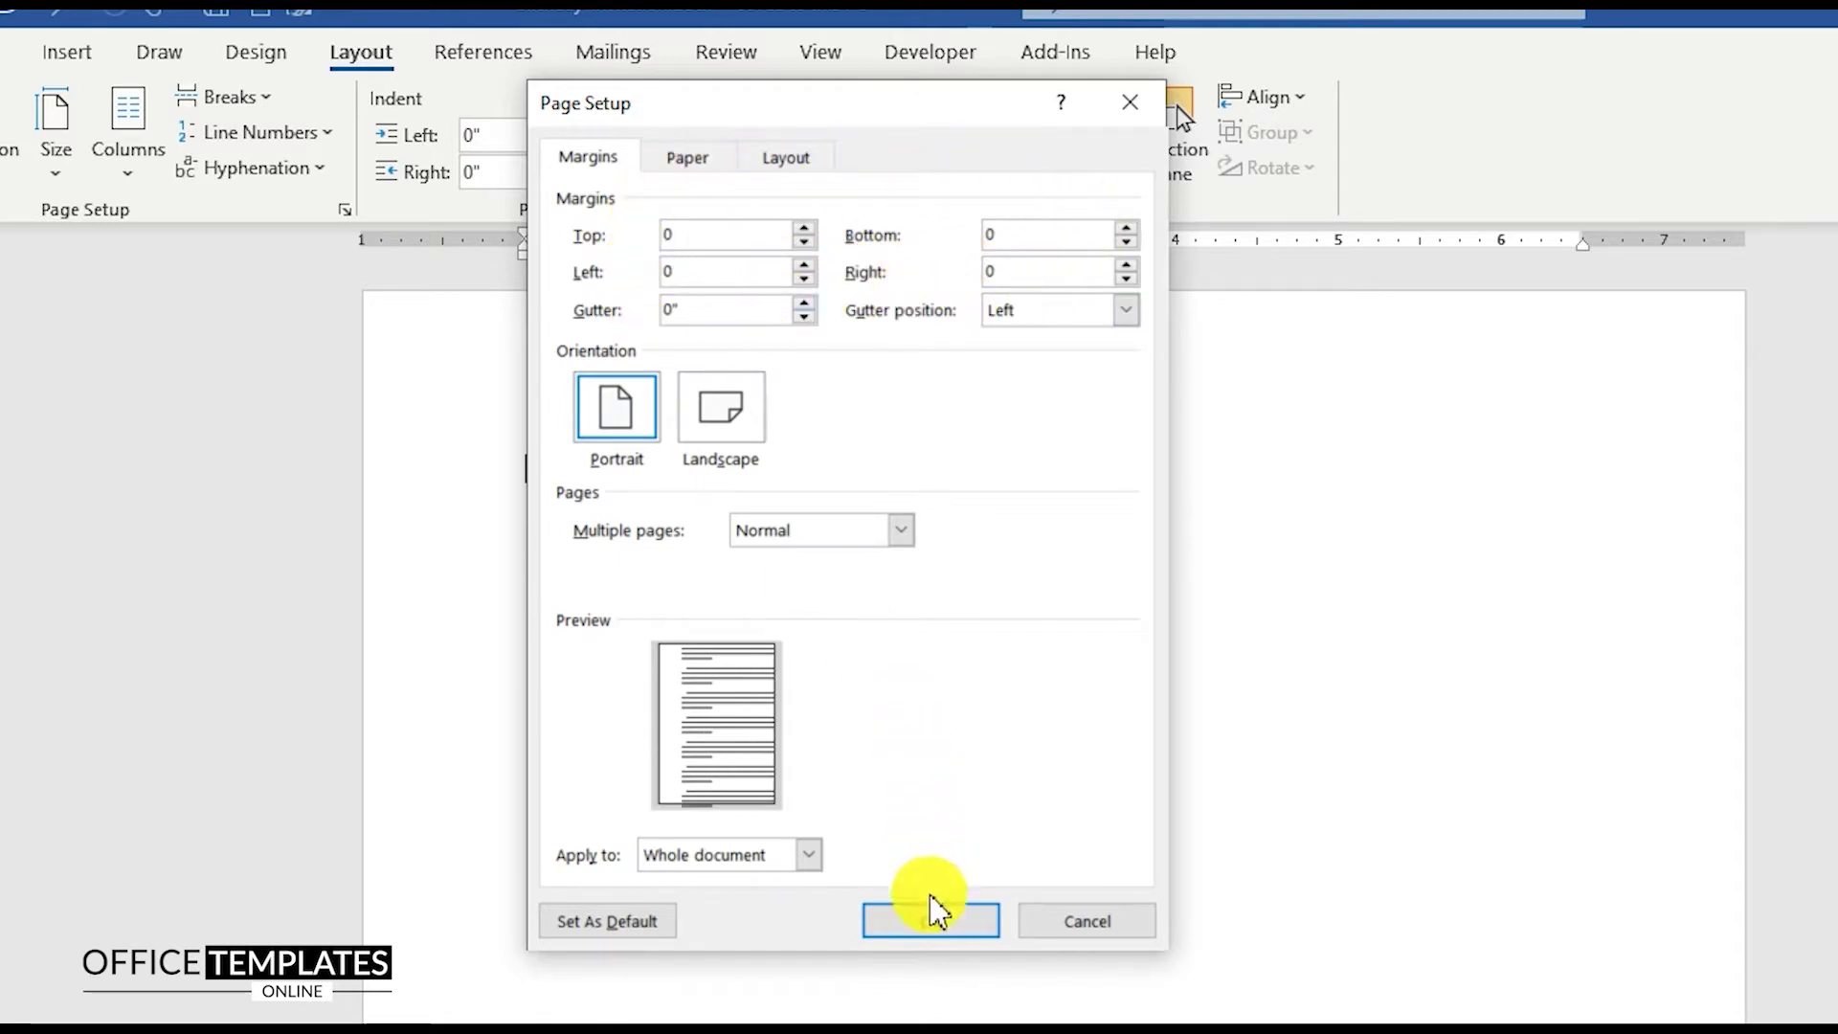
{"action": "left_click", "coordinate": [929, 919]}
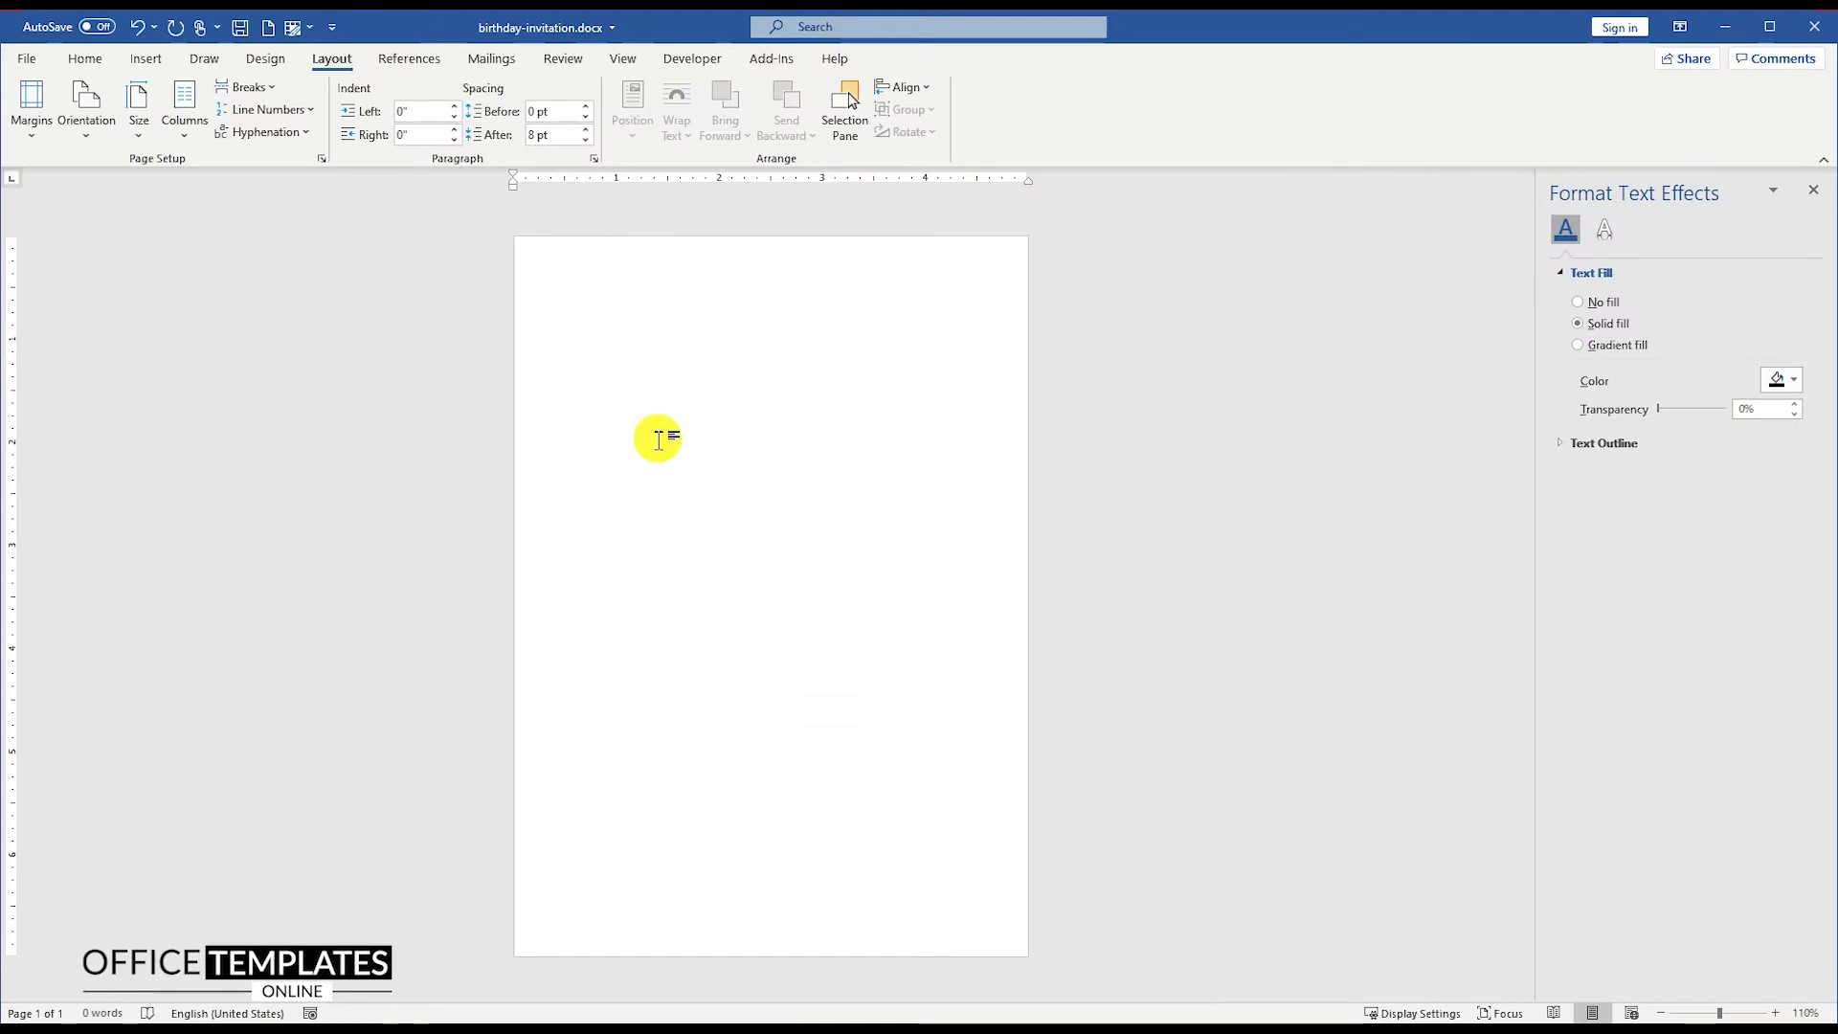
Step: Draw a rectangle covering the entire page
{"action": "left_click", "coordinate": [147, 61]}
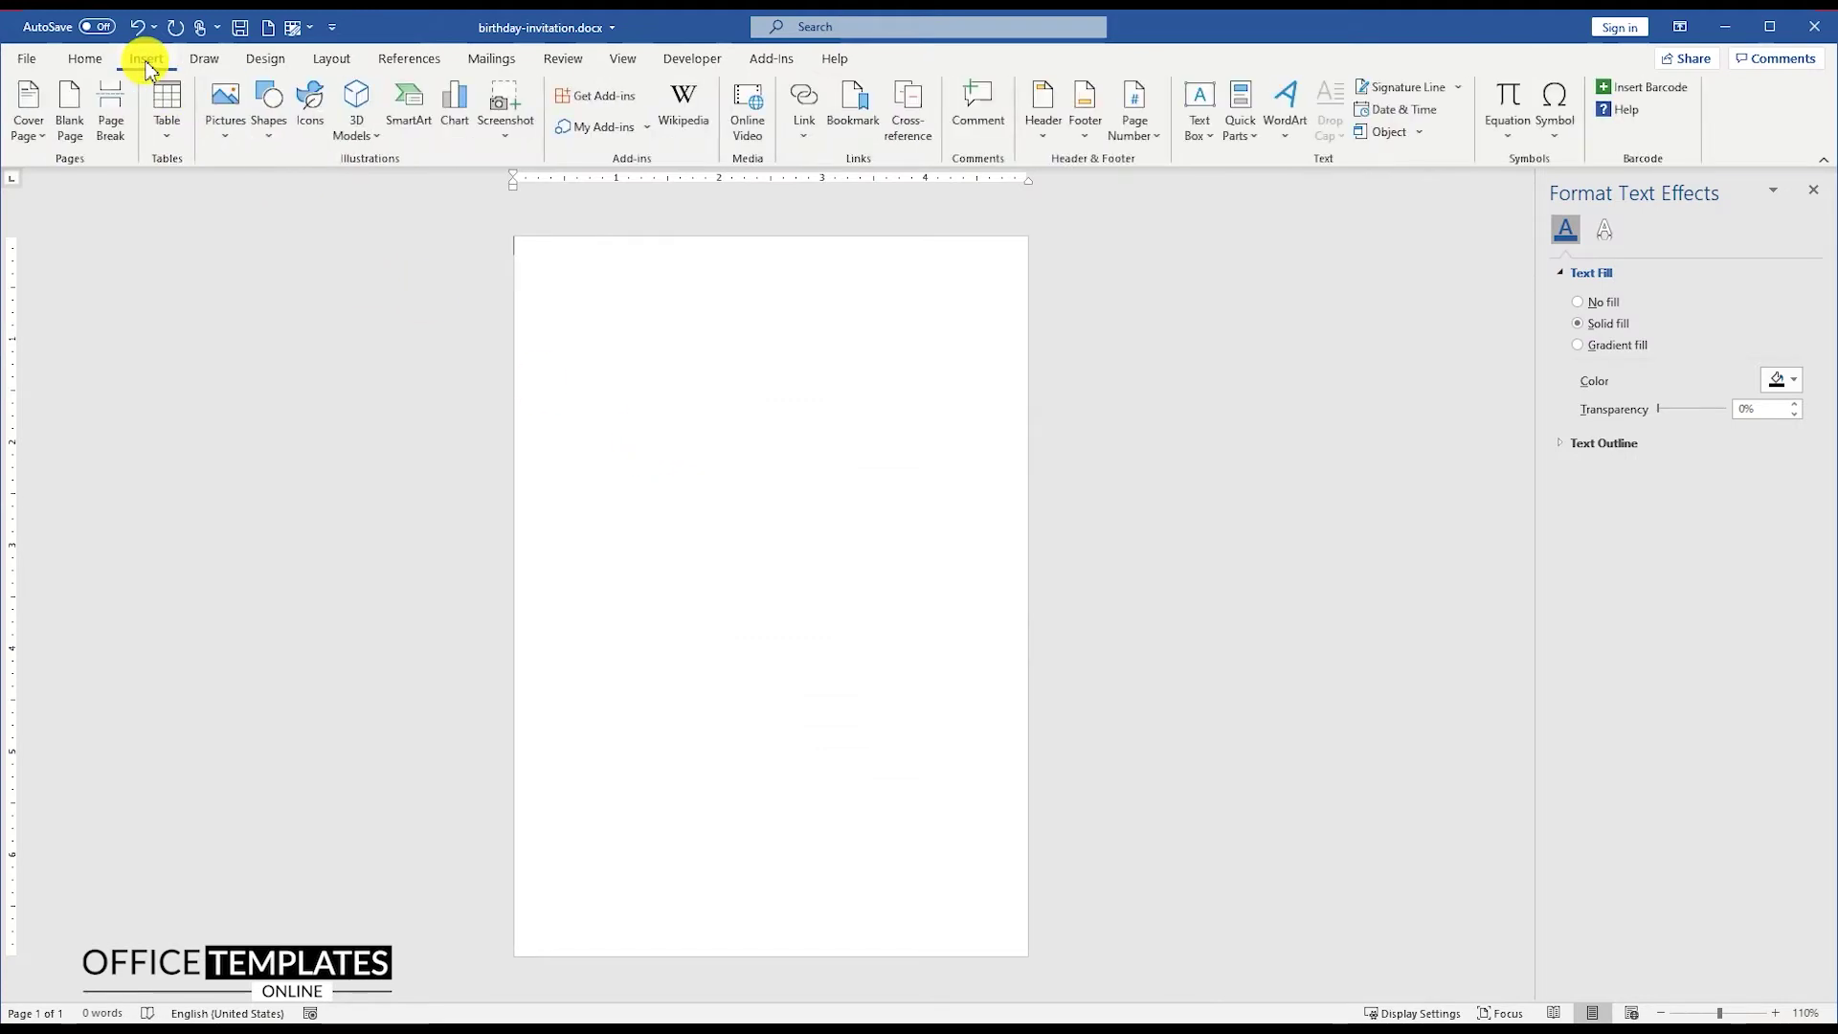
{"action": "left_click", "coordinate": [270, 103]}
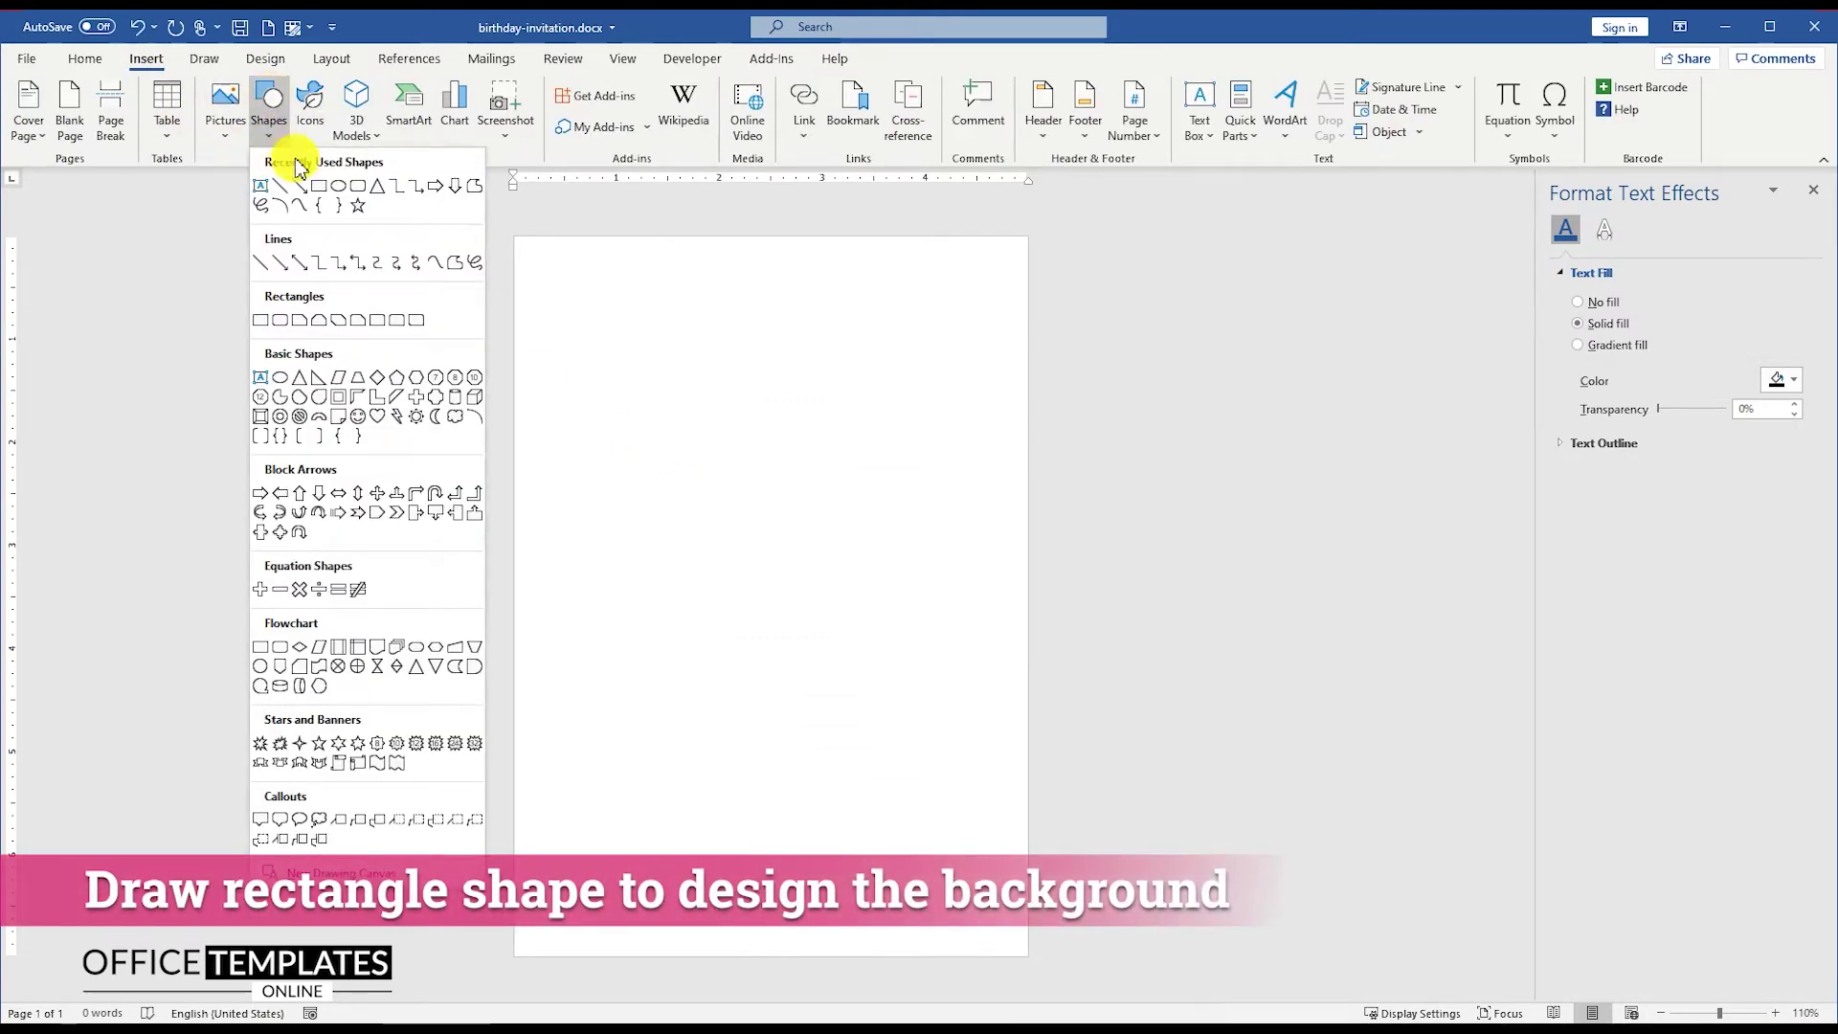
{"action": "left_click", "coordinate": [320, 188]}
{"action": "left_click_drag", "start_coordinate": [516, 241], "coordinate": [1039, 965]}
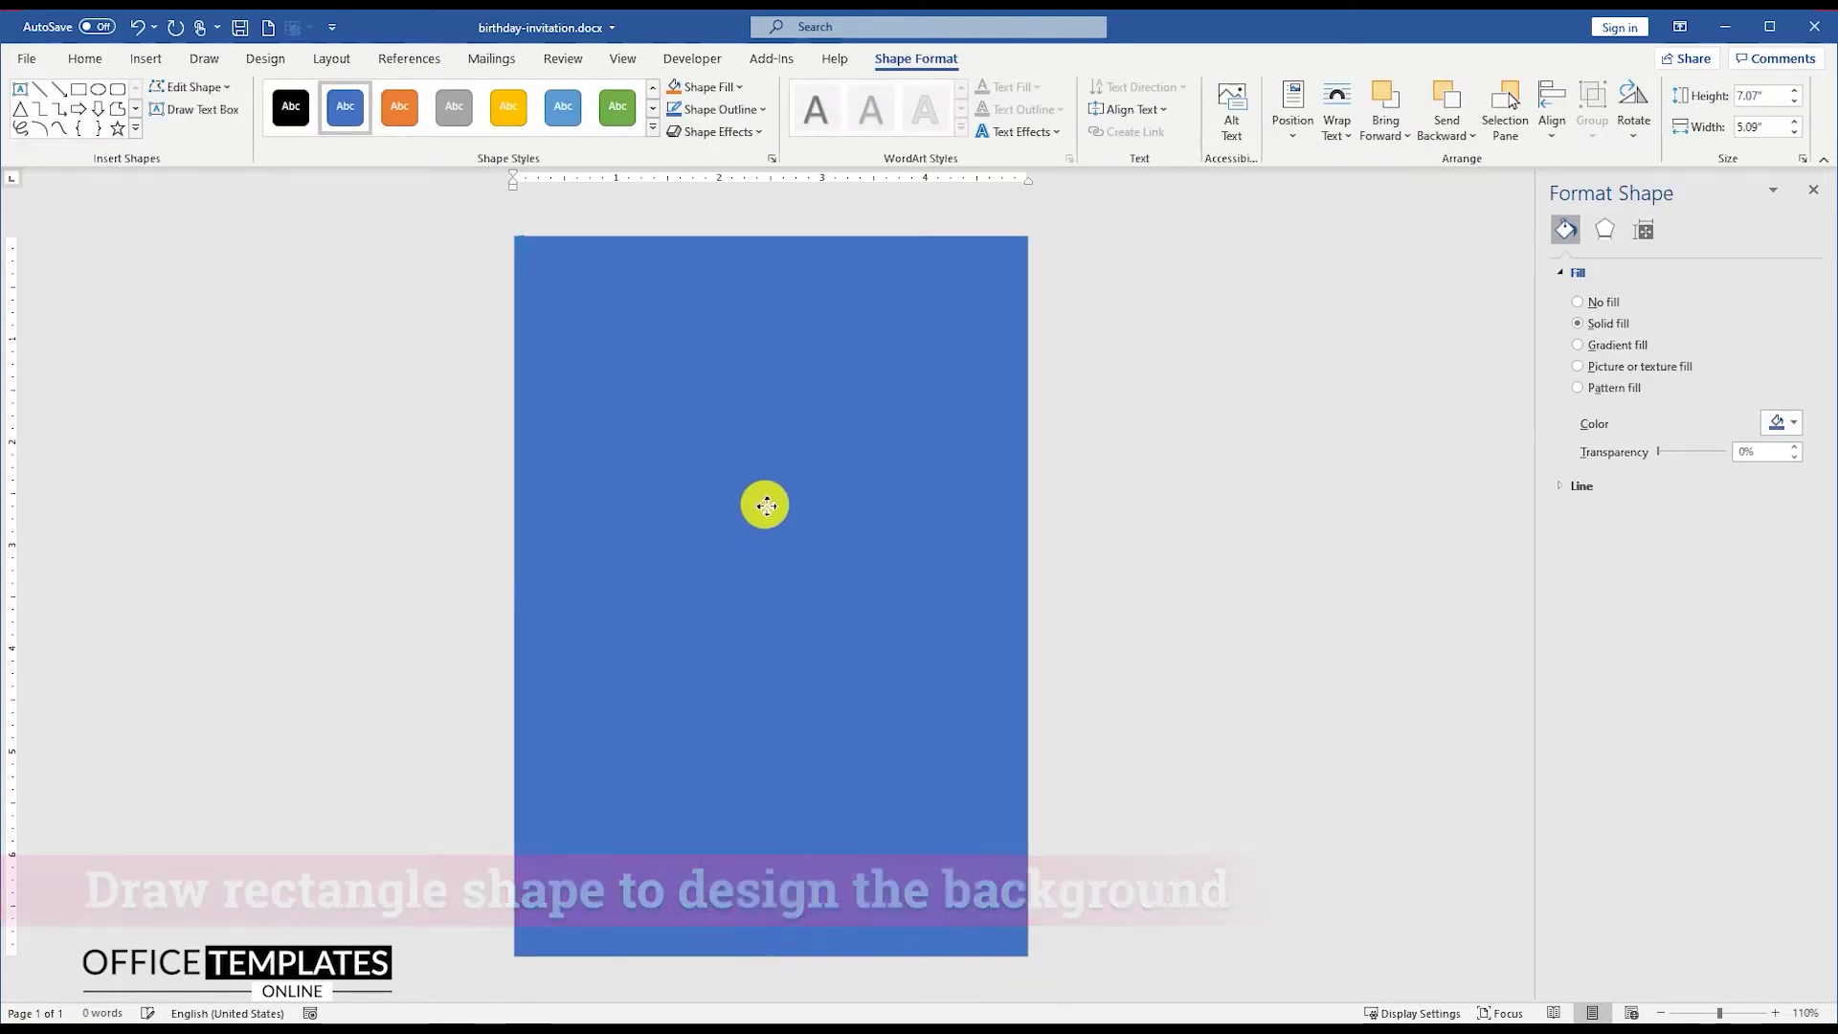
Step: Remove the full-page rectangle's outline
{"action": "right_click", "coordinate": [756, 437]}
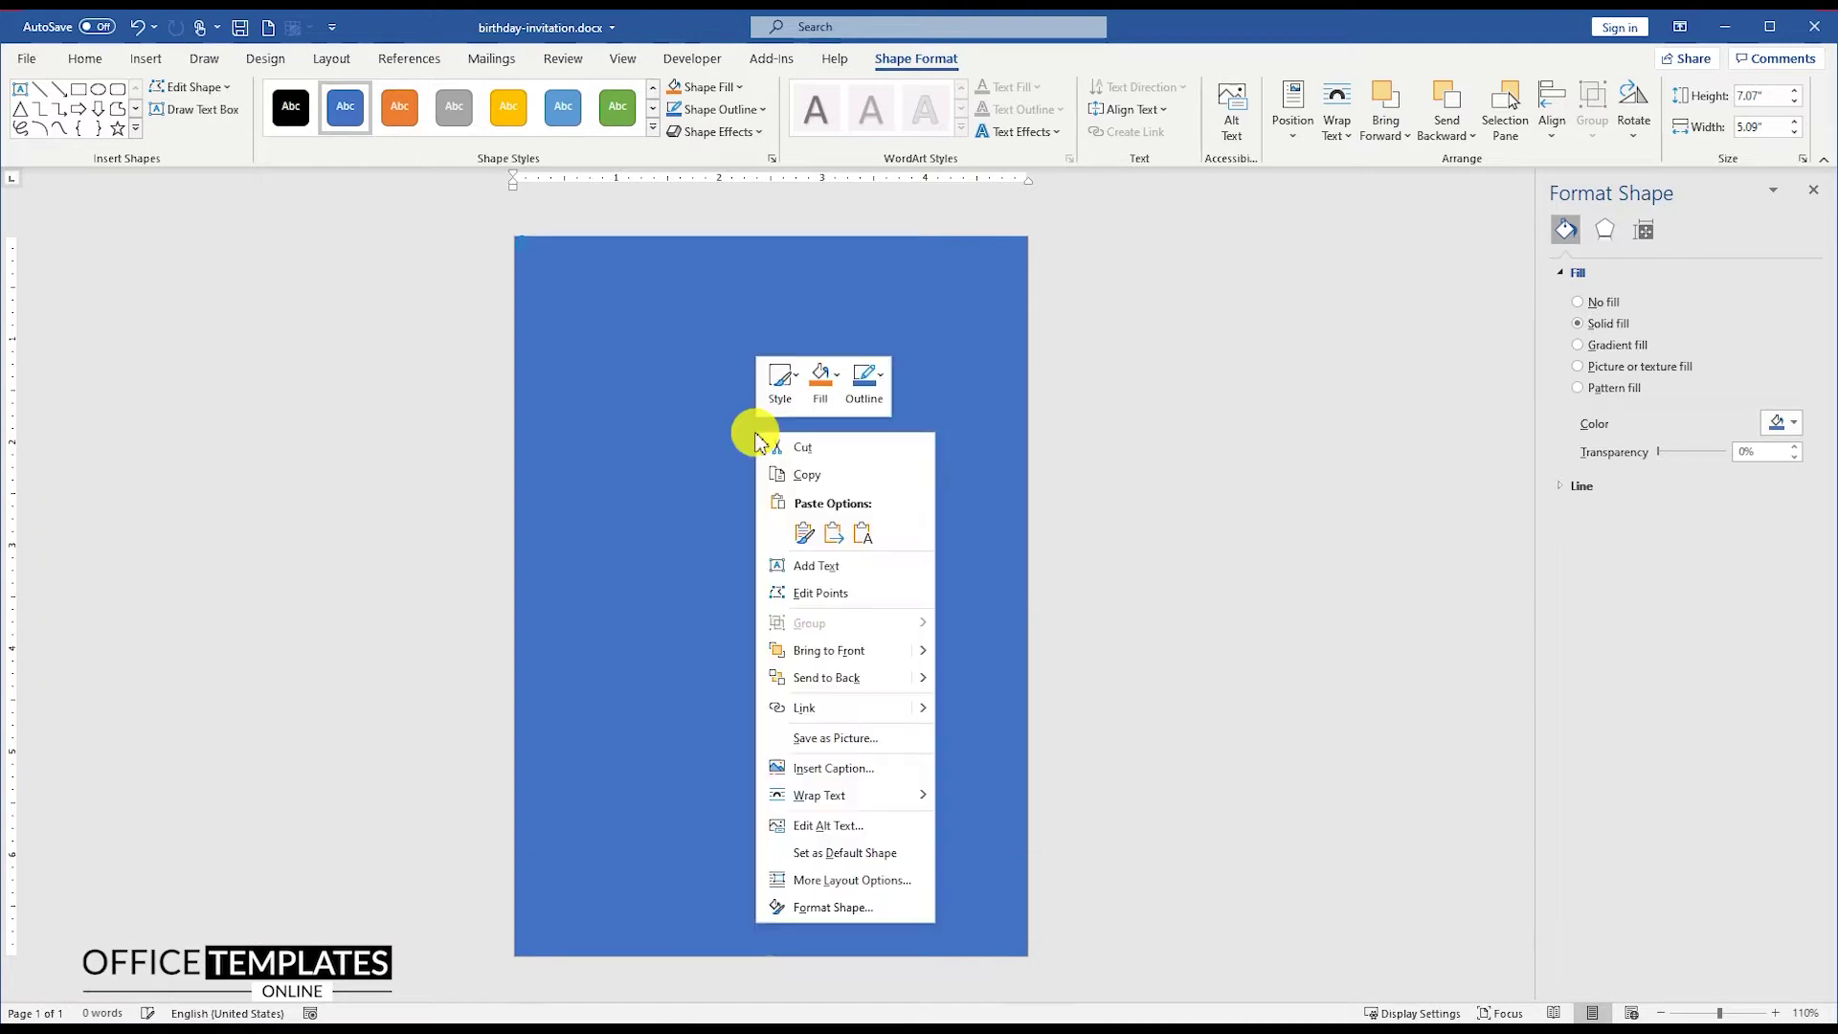
{"action": "left_click", "coordinate": [864, 394]}
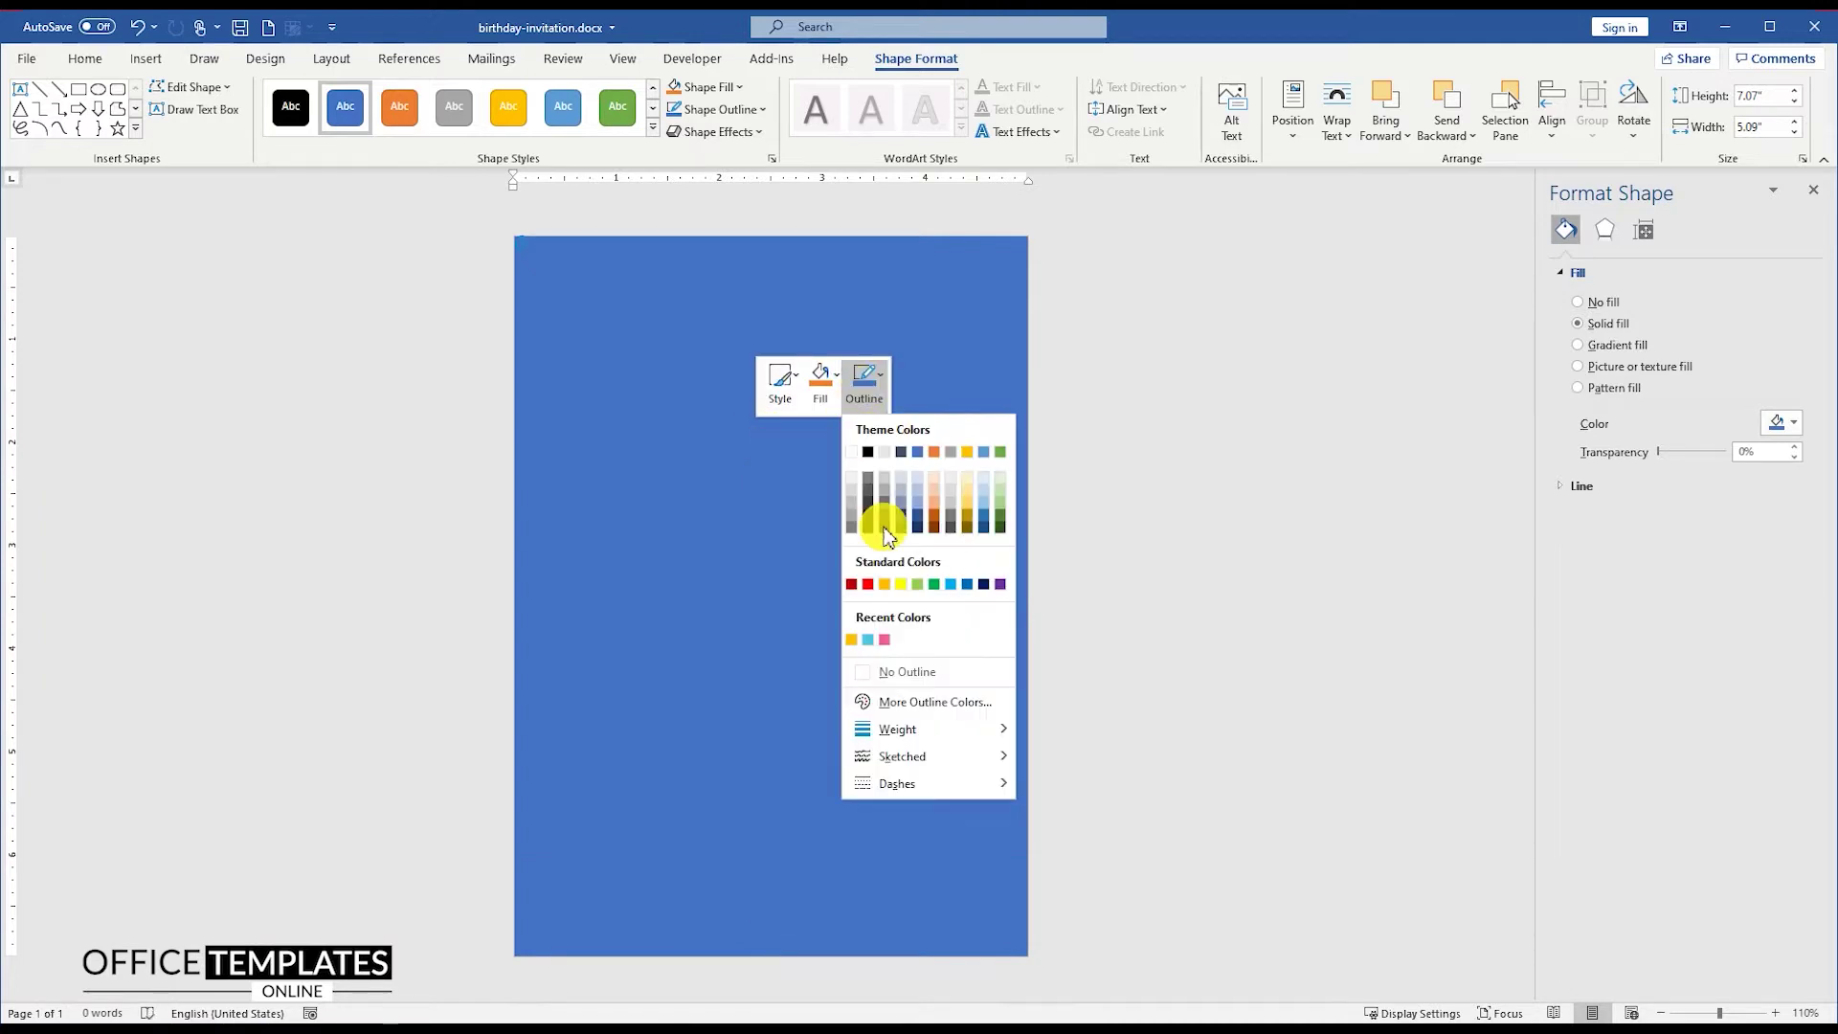
{"action": "left_click", "coordinate": [911, 674]}
{"action": "left_click", "coordinate": [777, 447]}
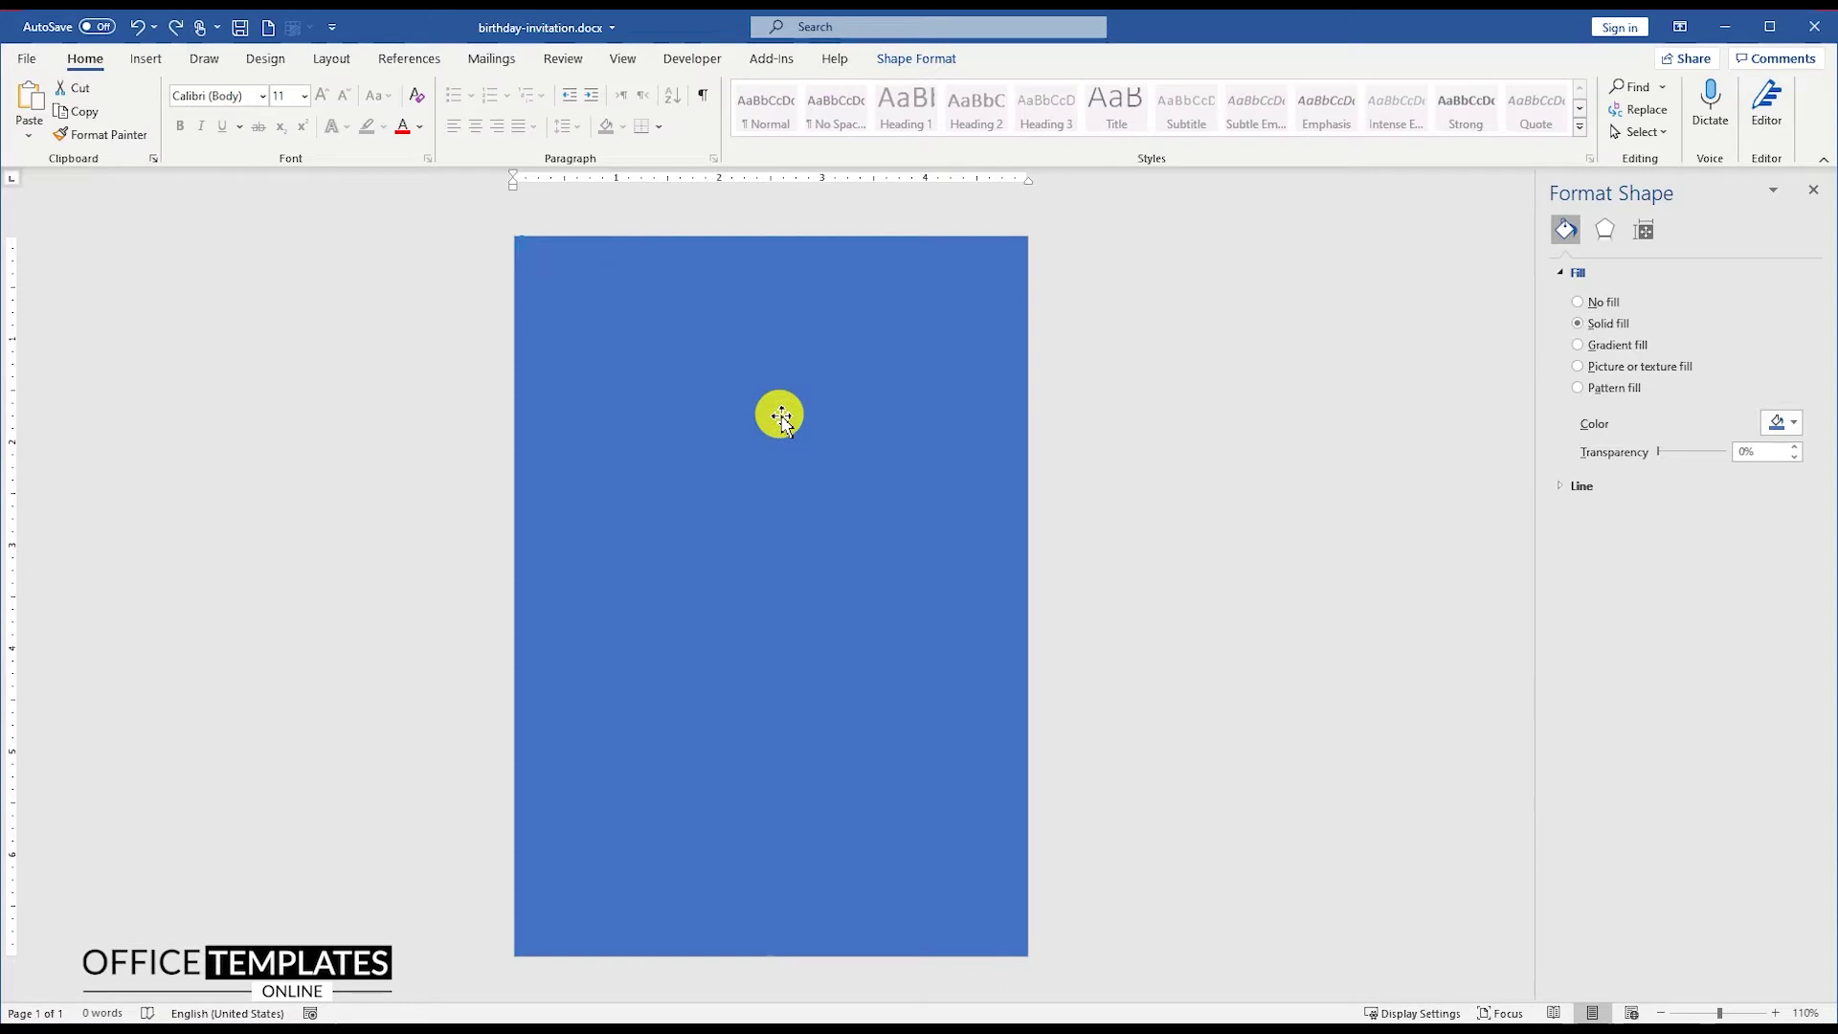
Step: Give the rectangle a gradient fill with a pink first stop at -24 brightness
{"action": "right_click", "coordinate": [782, 415]}
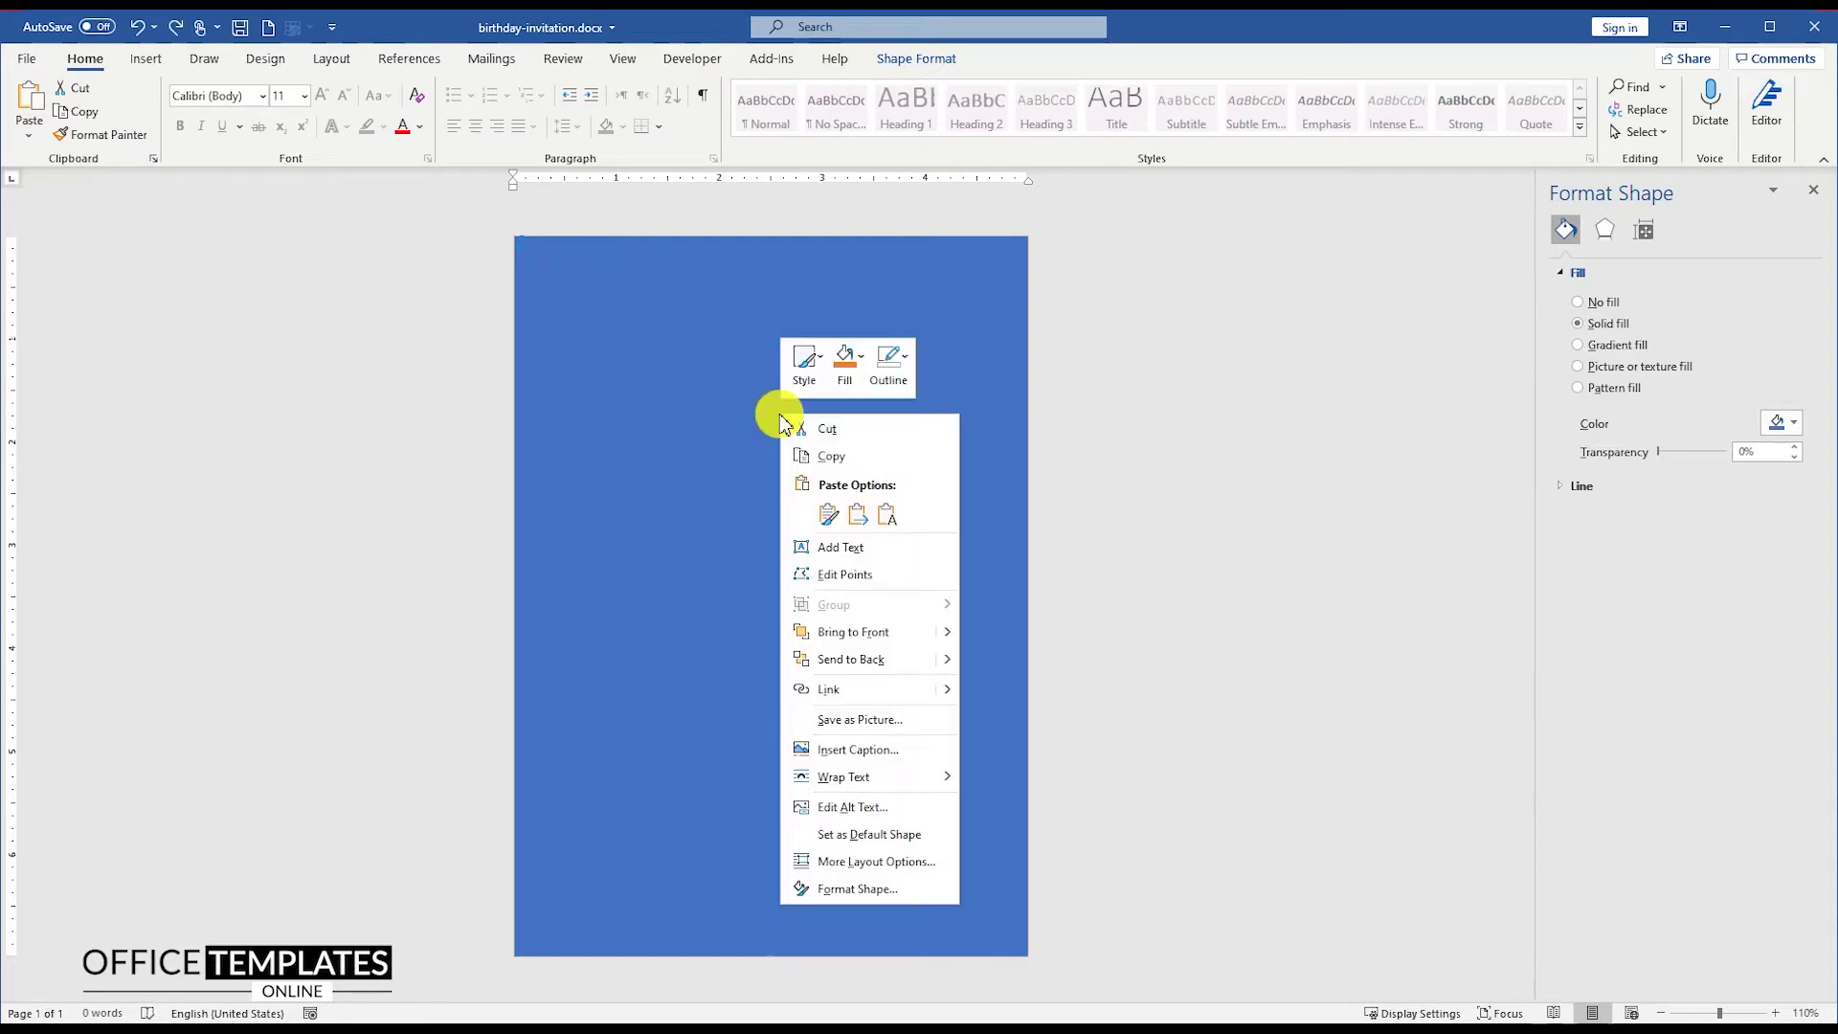
{"action": "left_click", "coordinate": [842, 895]}
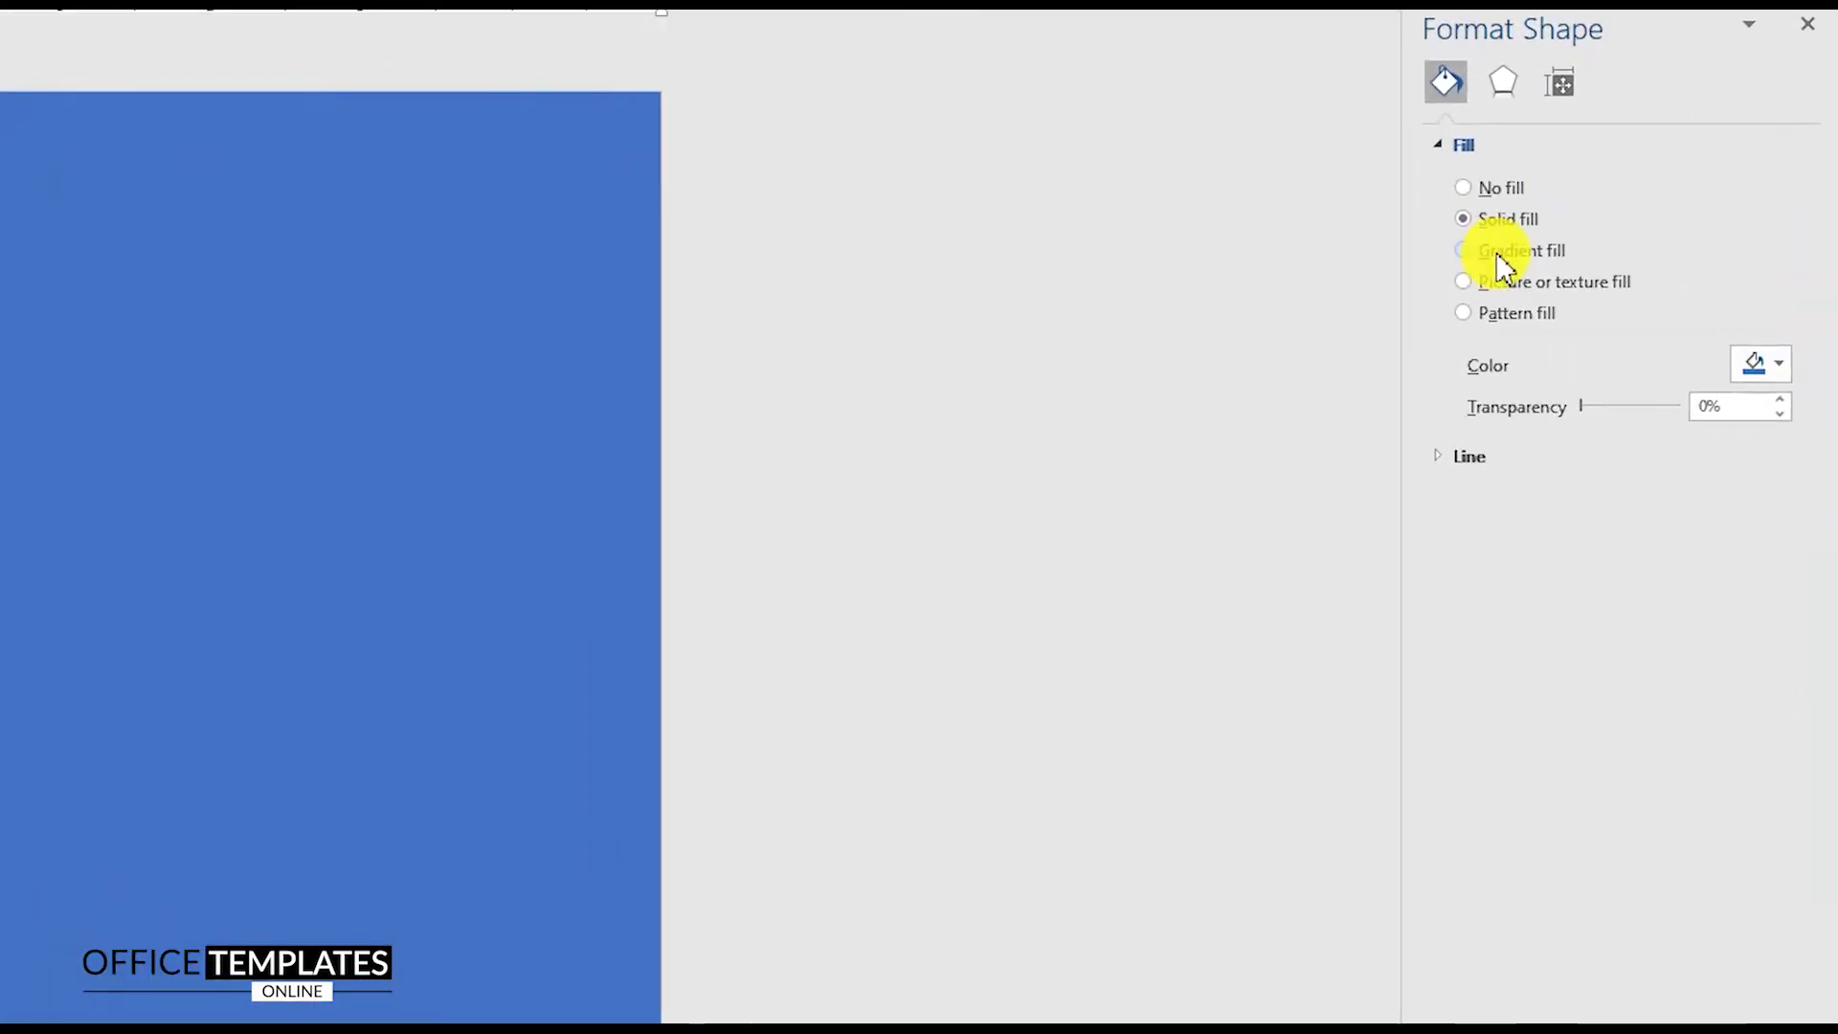
{"action": "left_click", "coordinate": [1497, 251]}
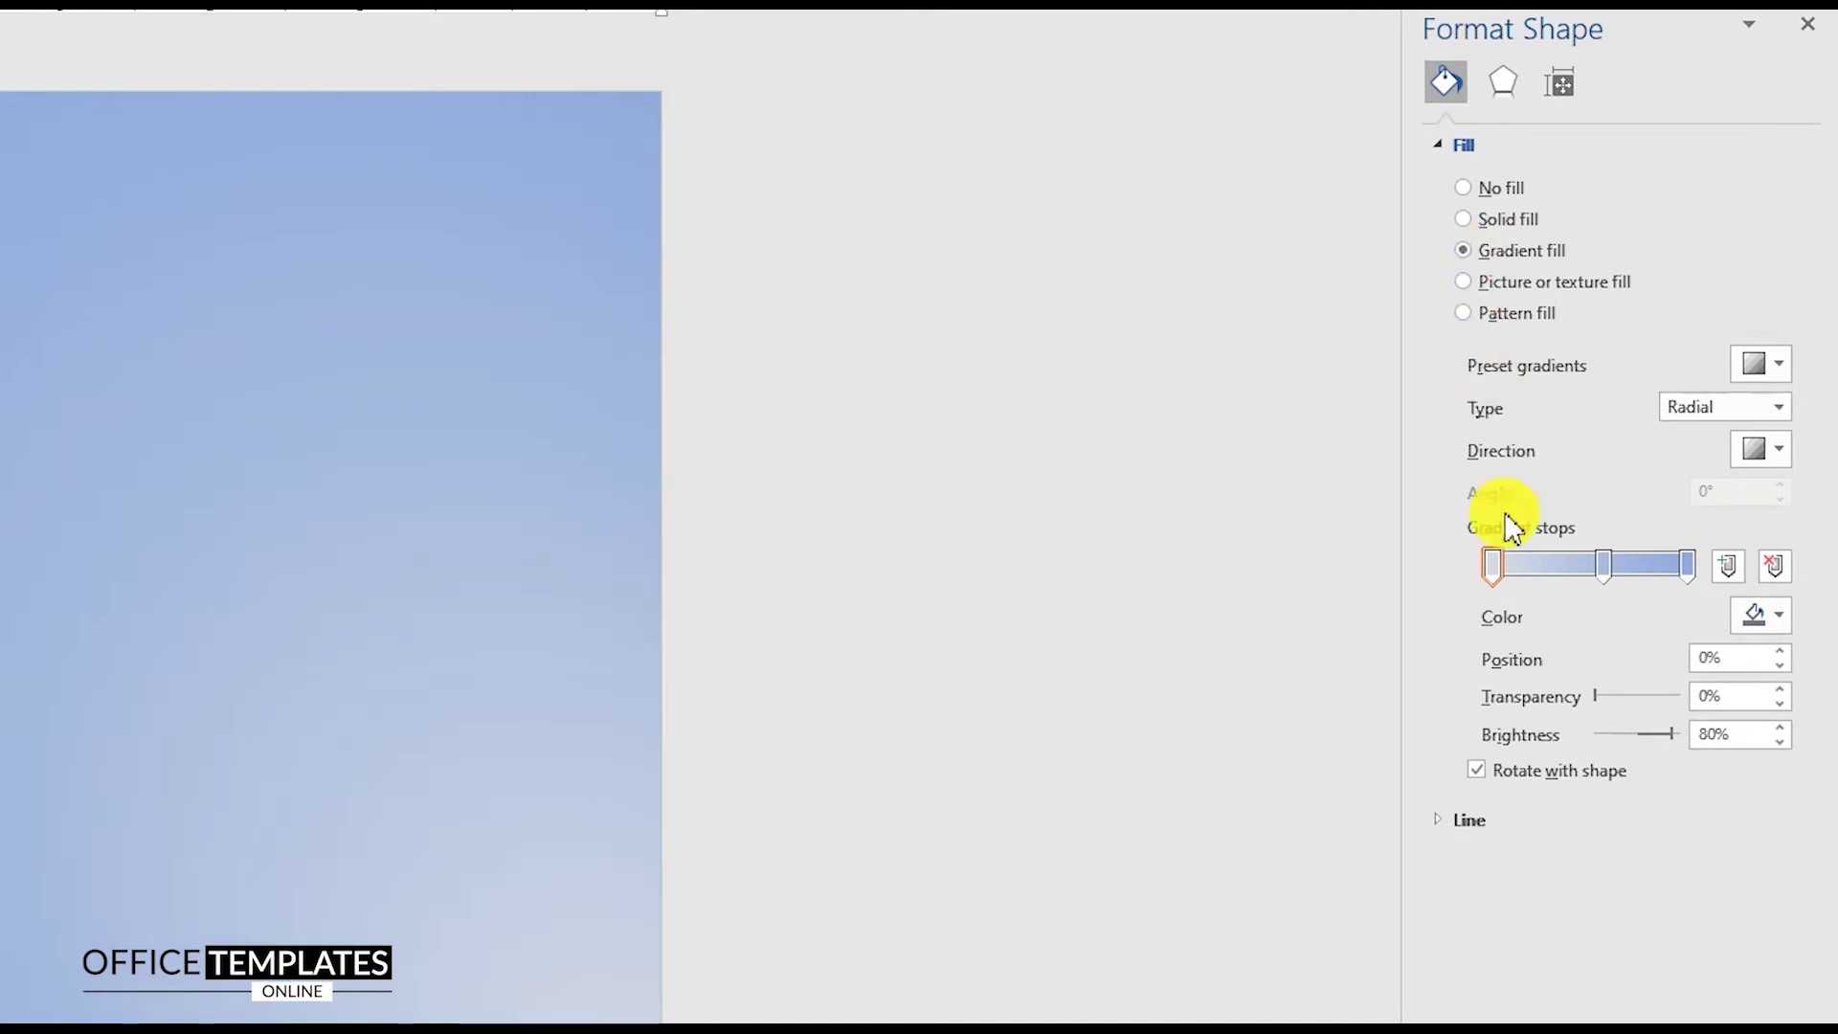
{"action": "left_click", "coordinate": [1760, 616]}
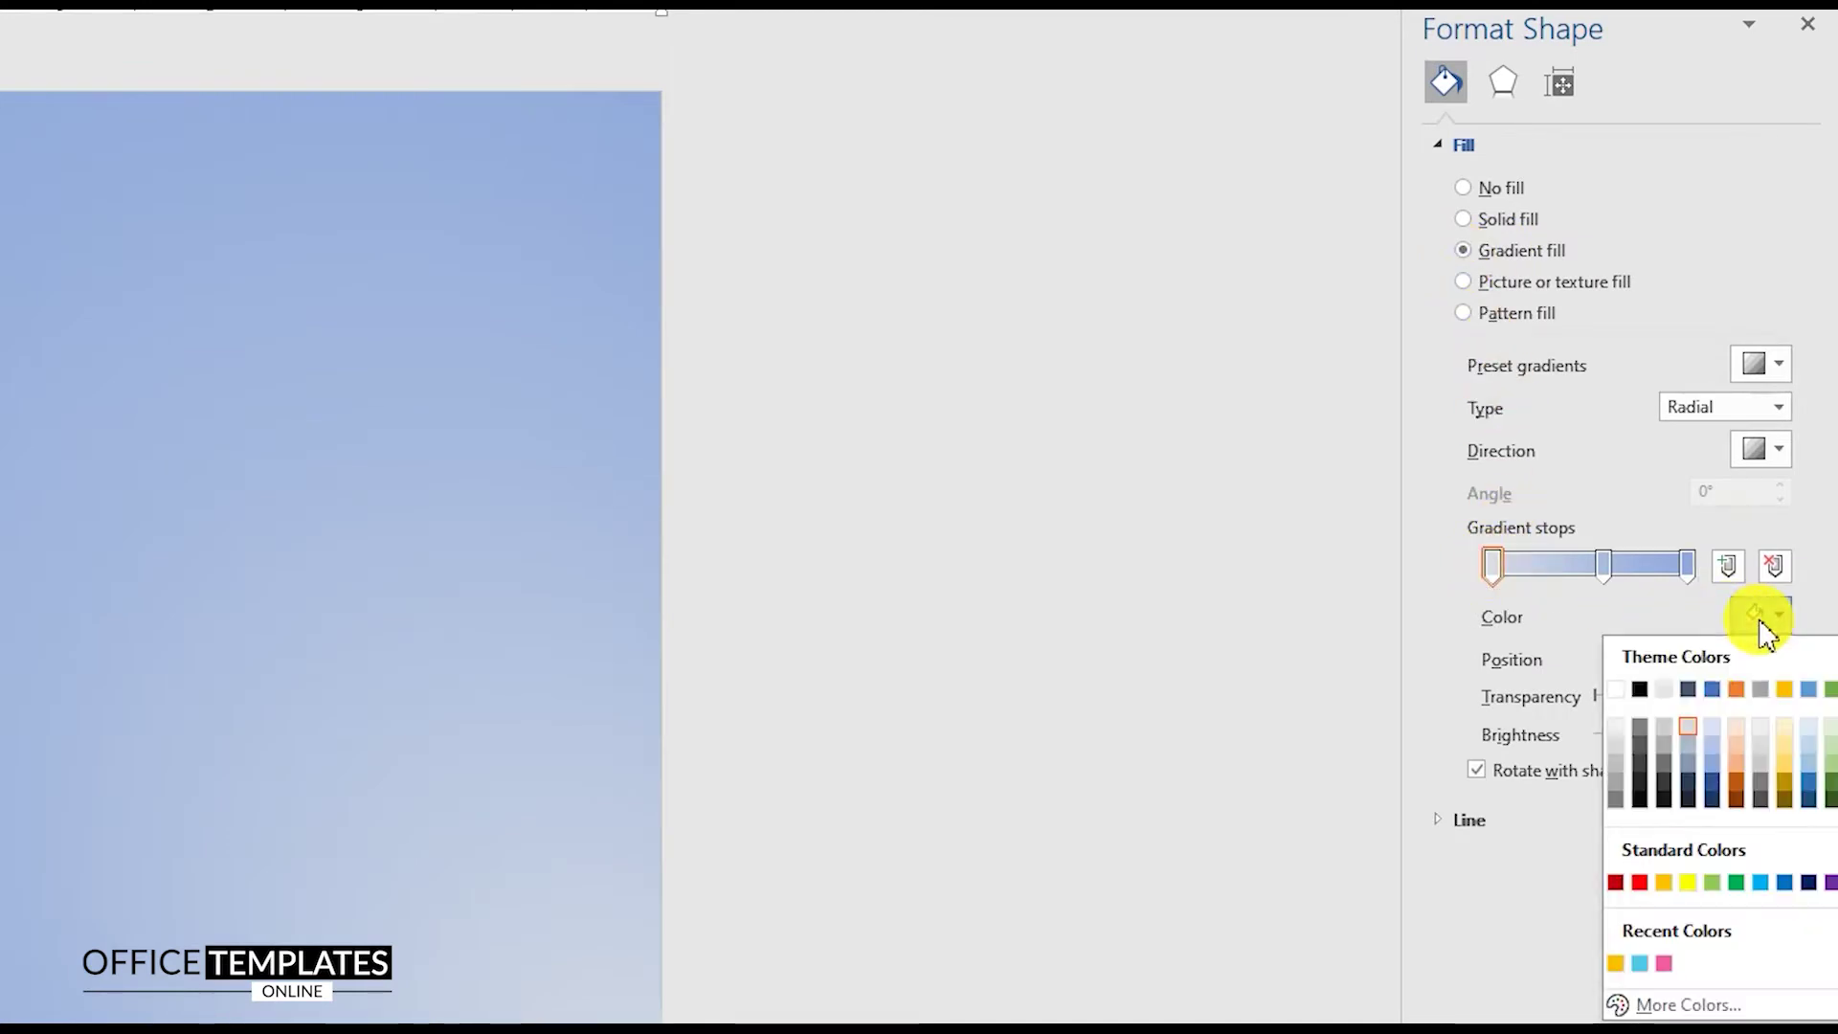
{"action": "left_click", "coordinate": [1650, 965]}
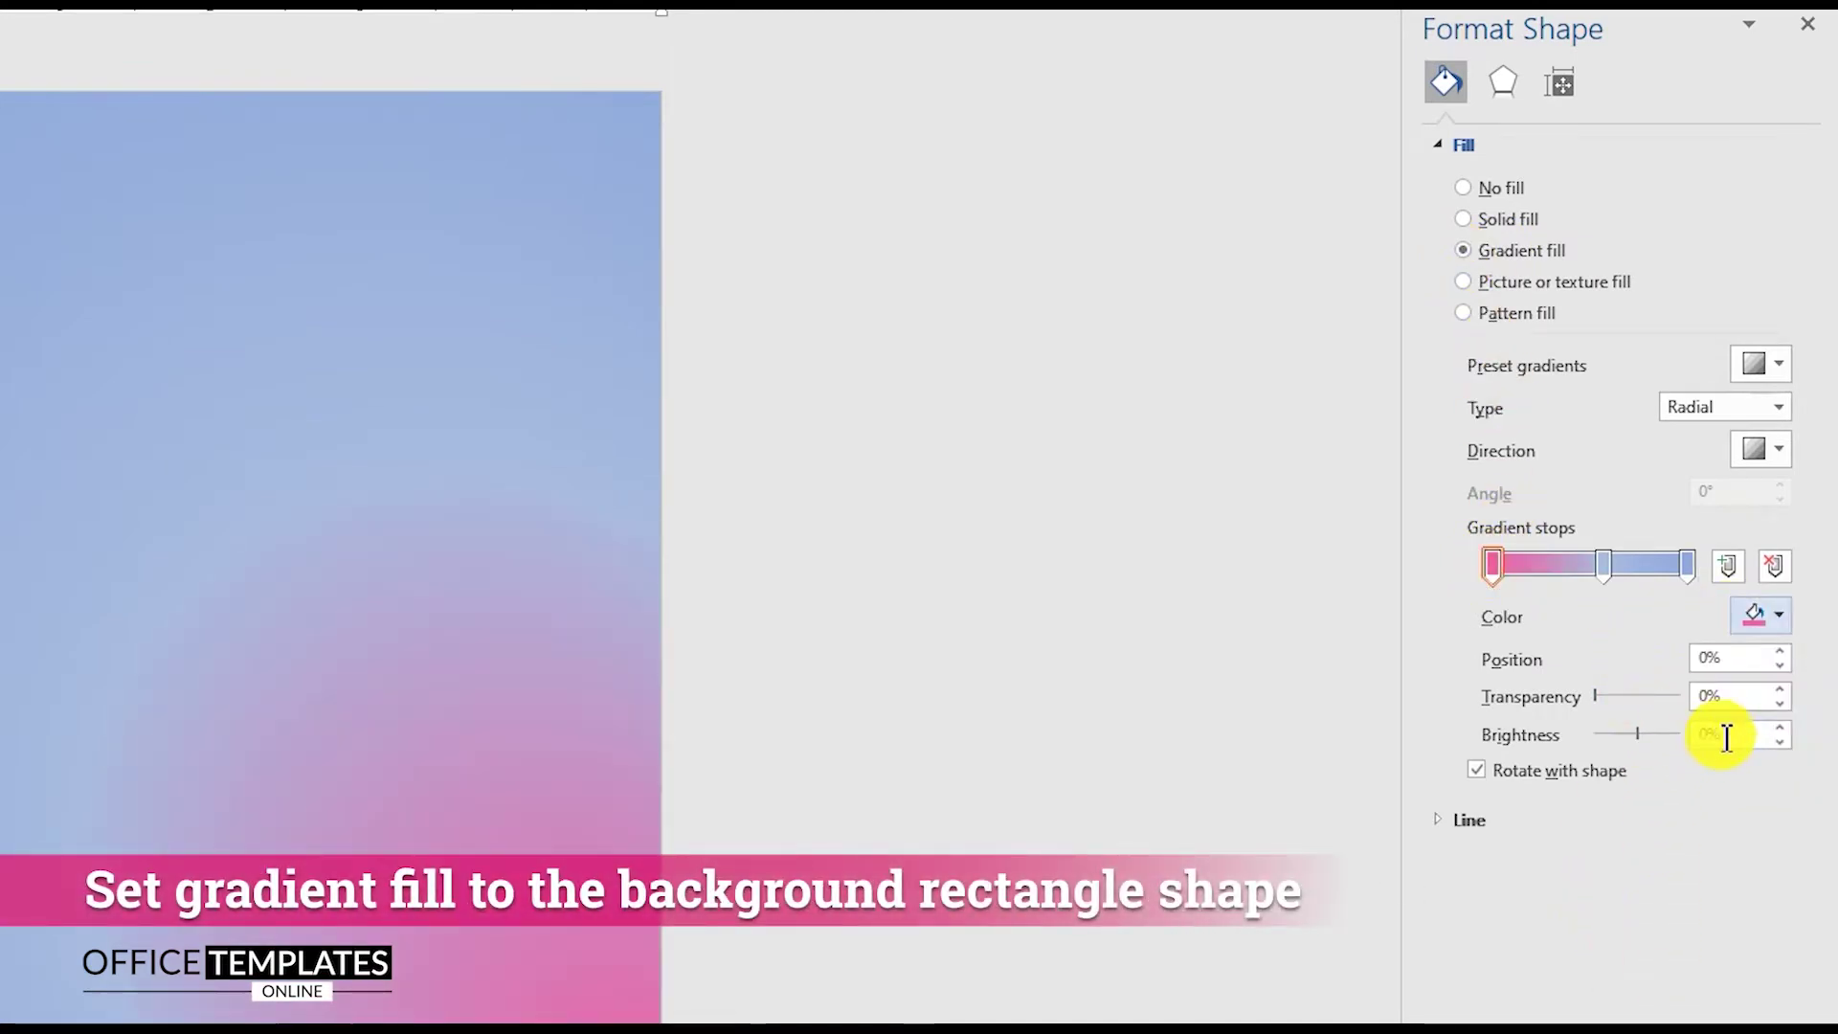
{"action": "left_click_drag", "start_coordinate": [1726, 737], "coordinate": [1668, 735]}
{"action": "type", "text": "-24"}
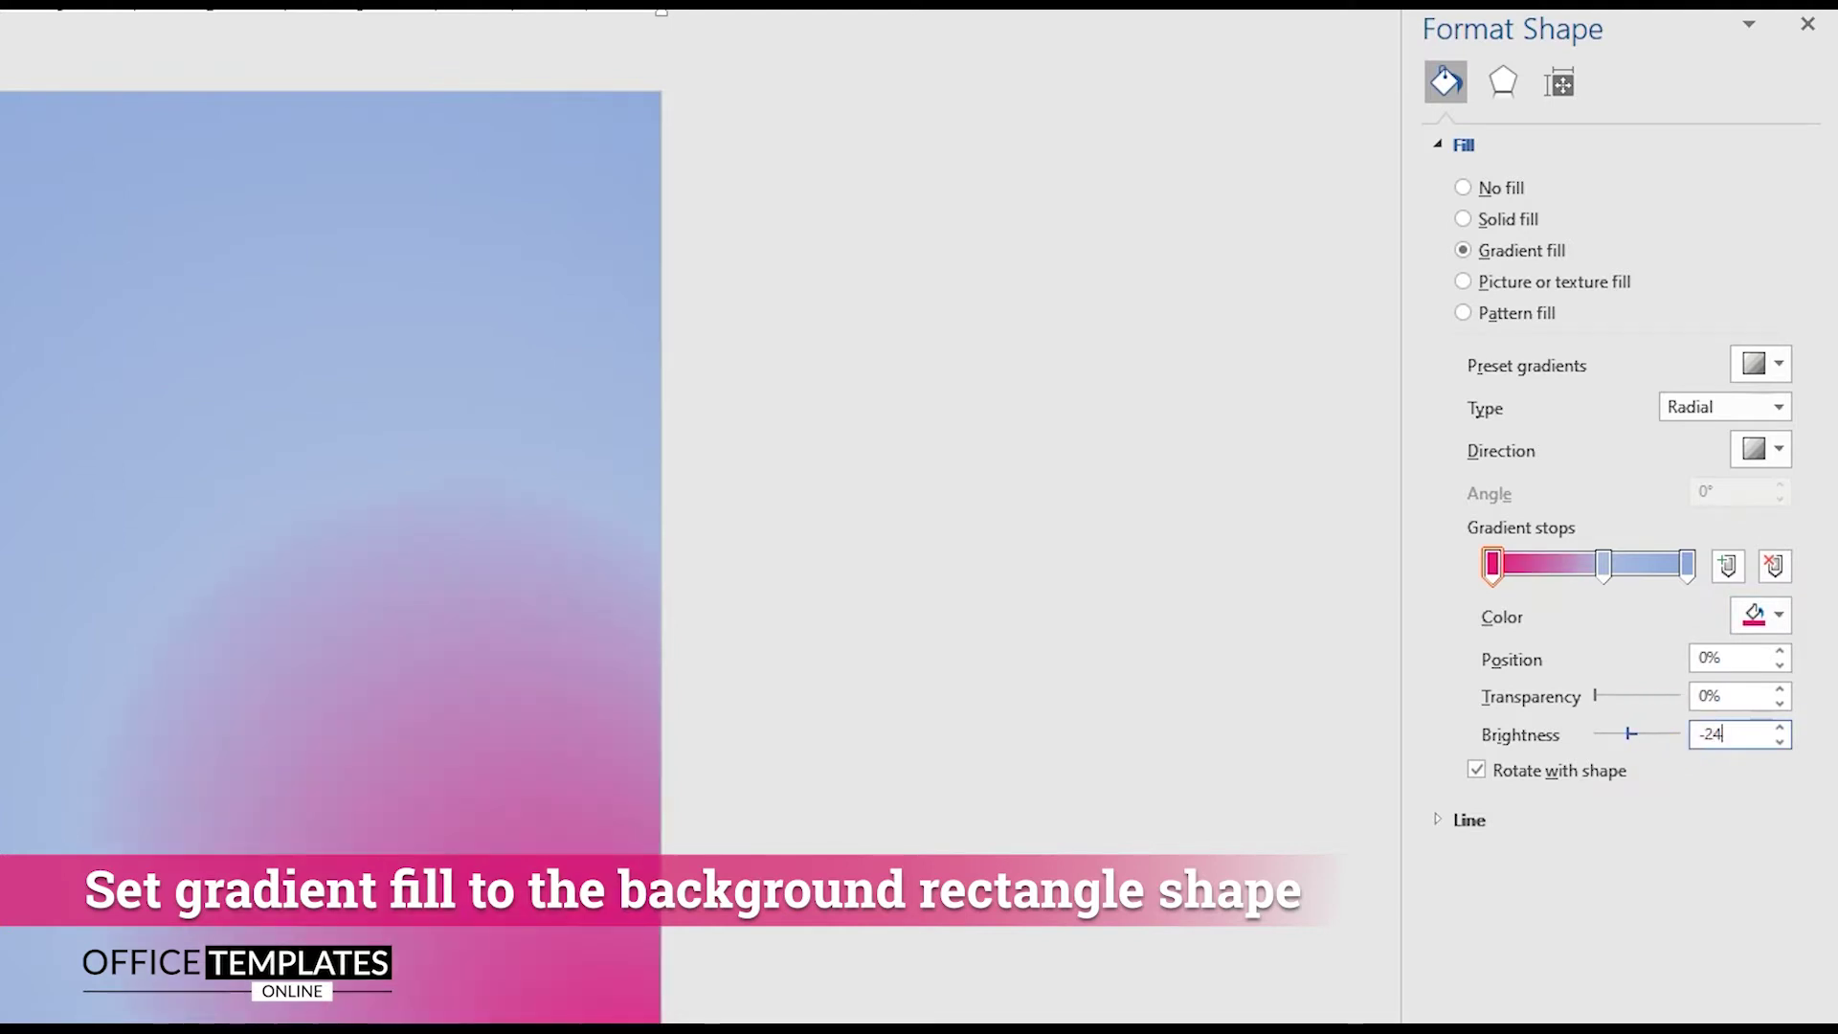
Step: Remove the middle gradient stop and make the last stop pink at -36 brightness
{"action": "left_click", "coordinate": [1606, 565]}
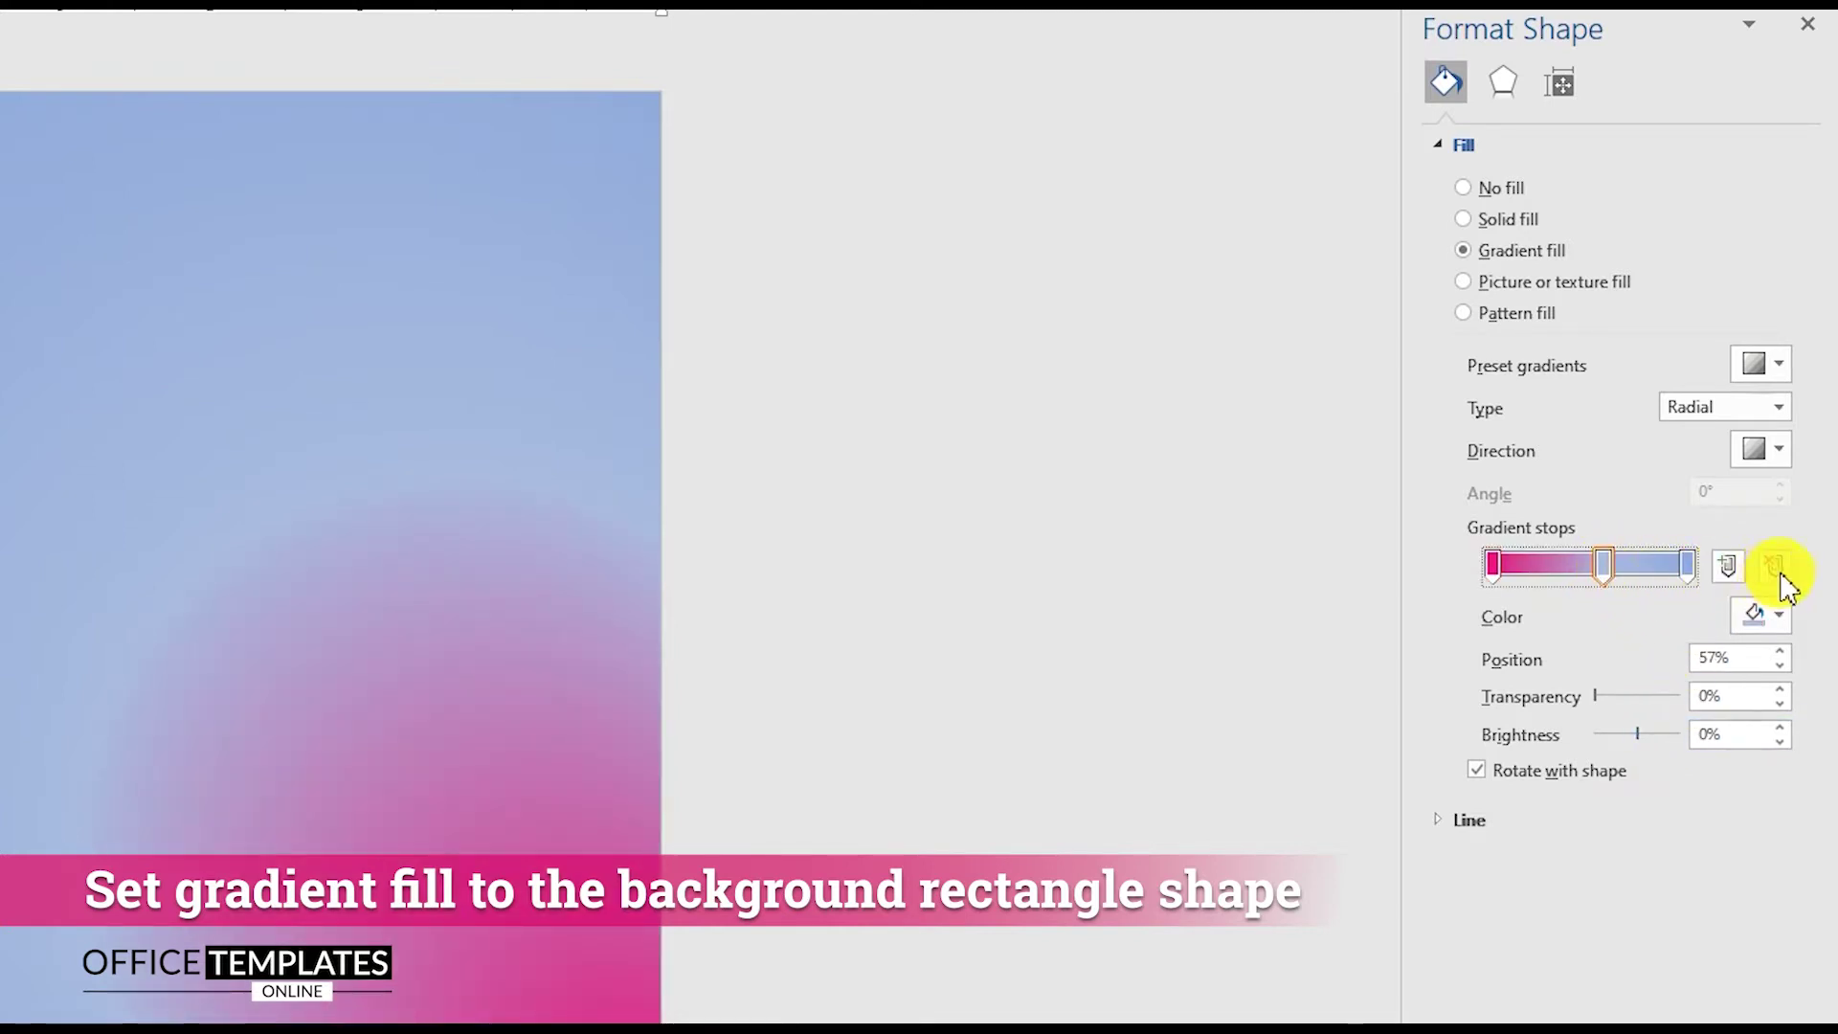
{"action": "left_click", "coordinate": [1774, 566]}
{"action": "left_click", "coordinate": [1690, 567]}
{"action": "left_click", "coordinate": [1760, 615]}
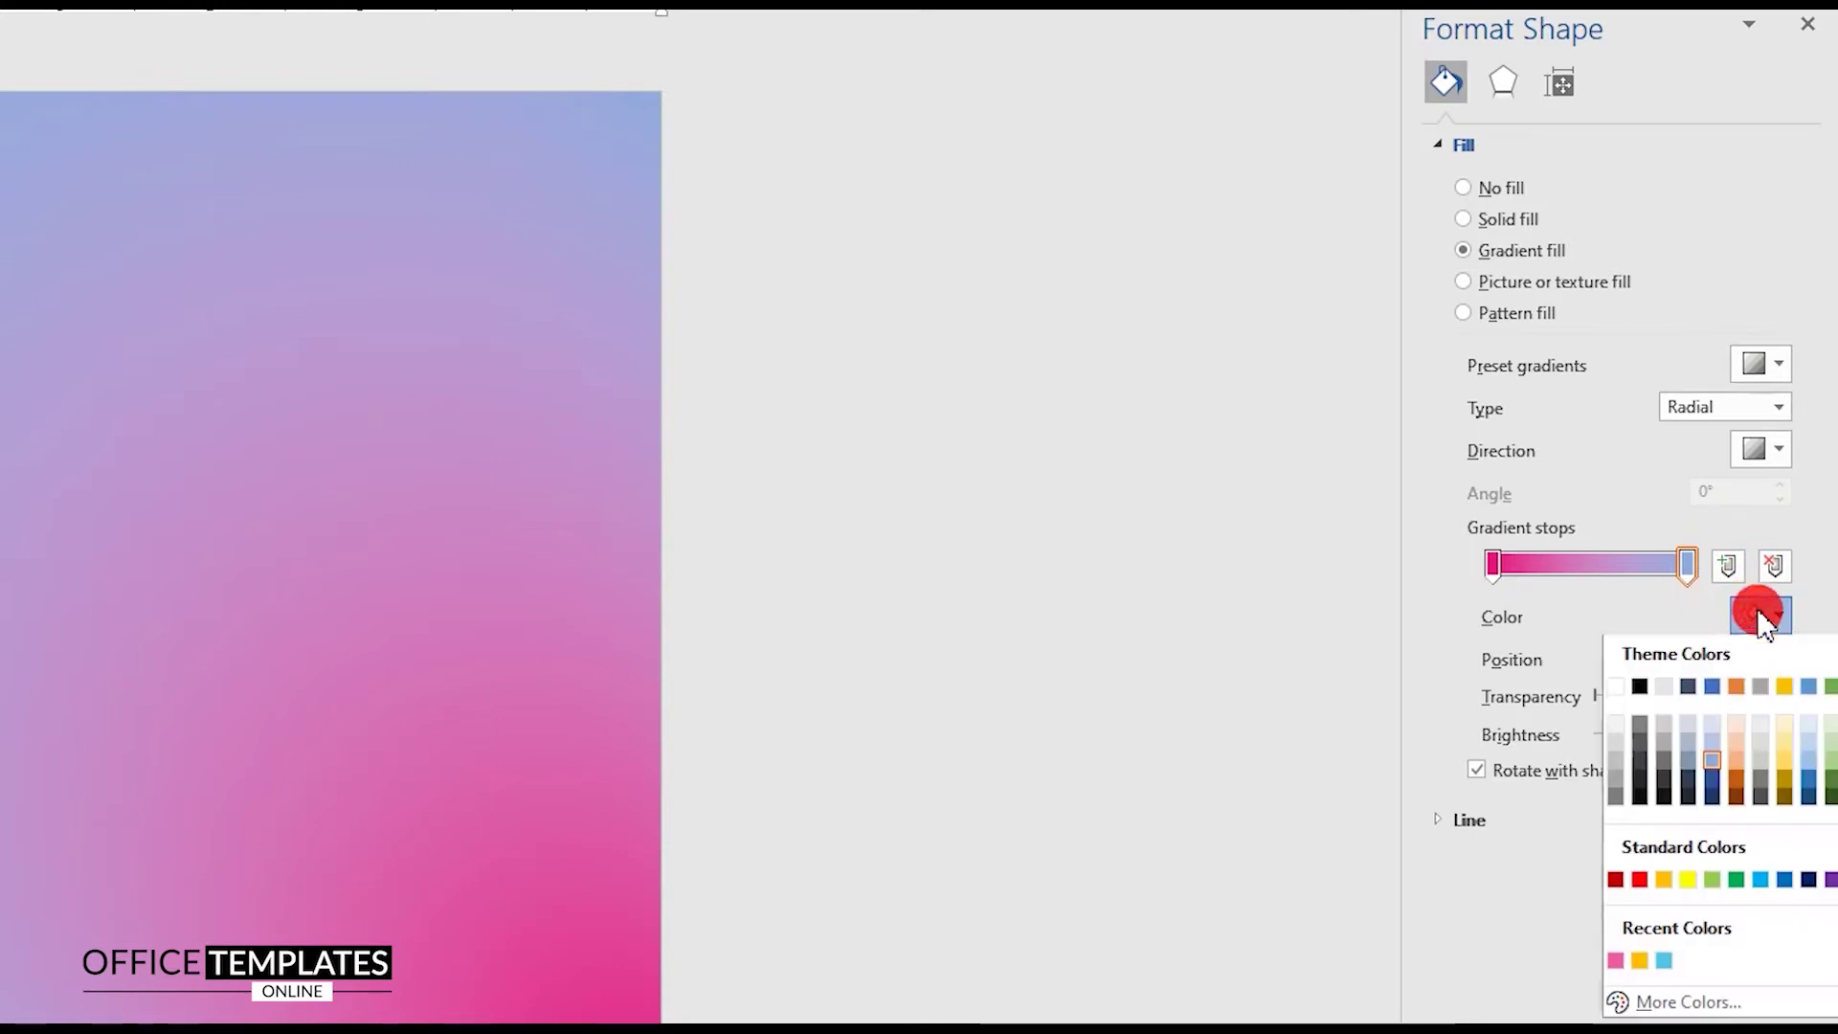
{"action": "left_click", "coordinate": [1618, 965]}
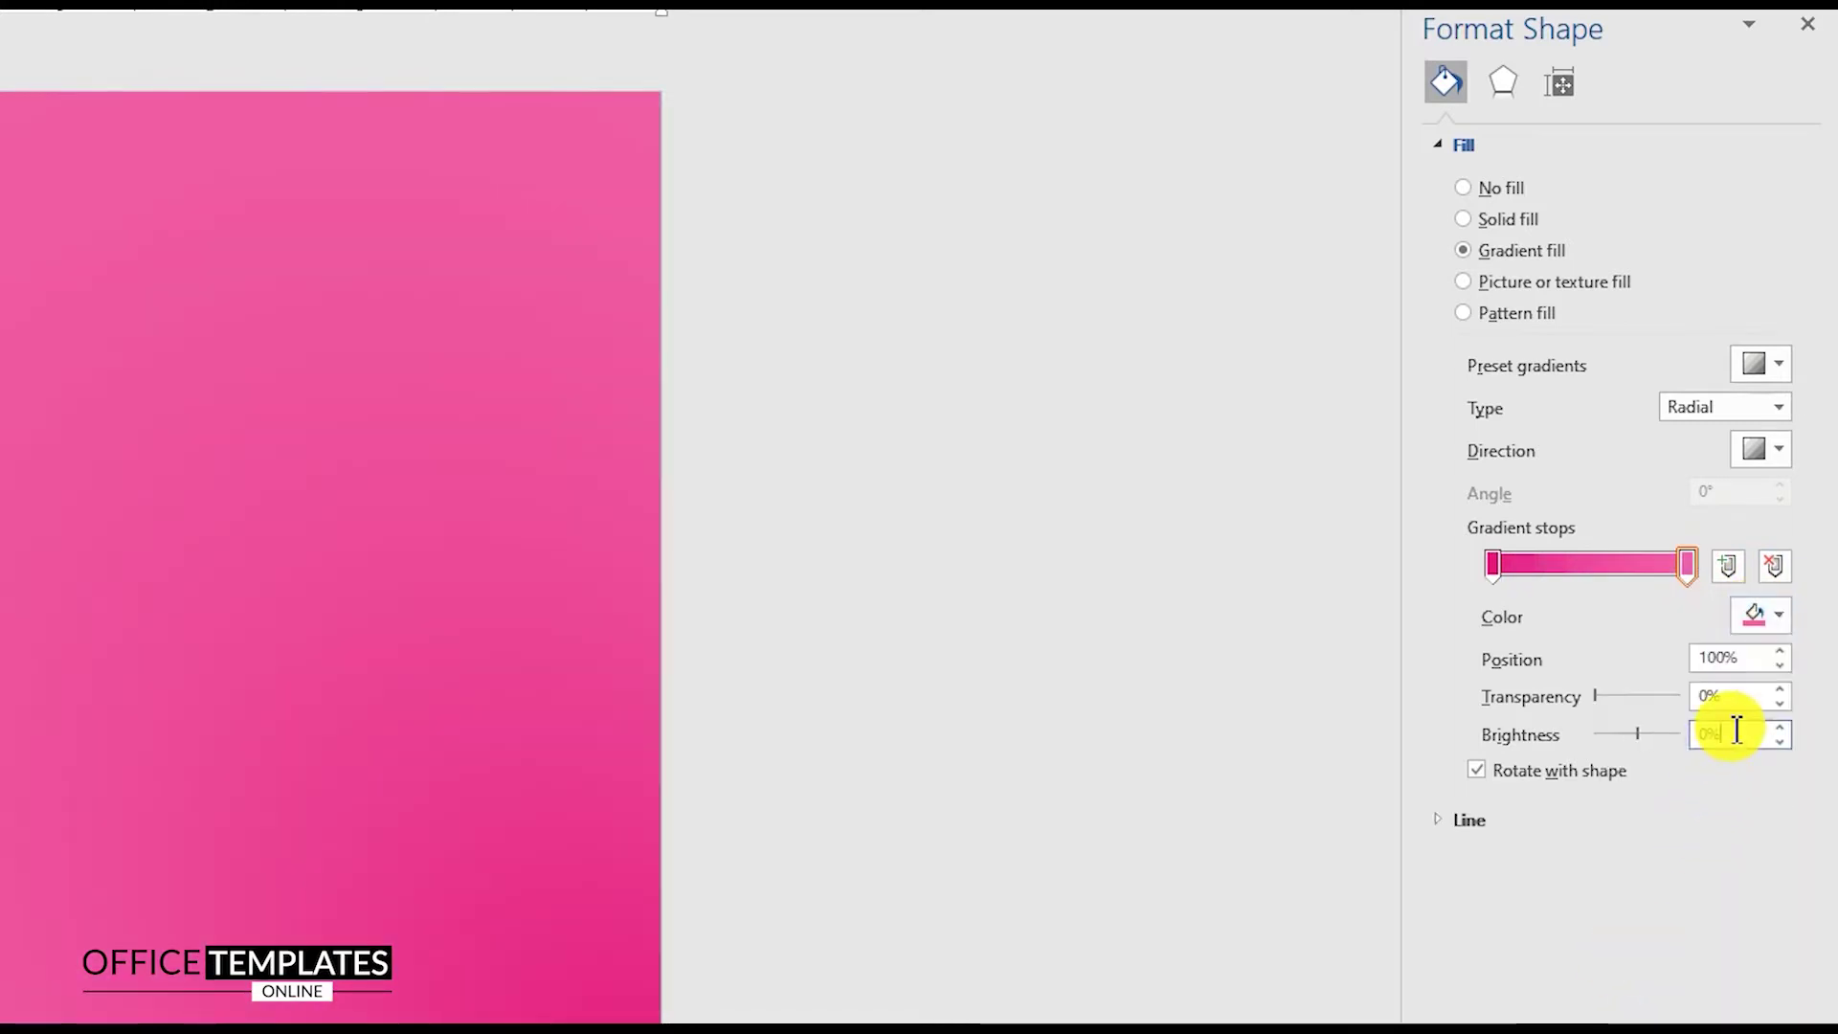
{"action": "type", "text": "-36"}
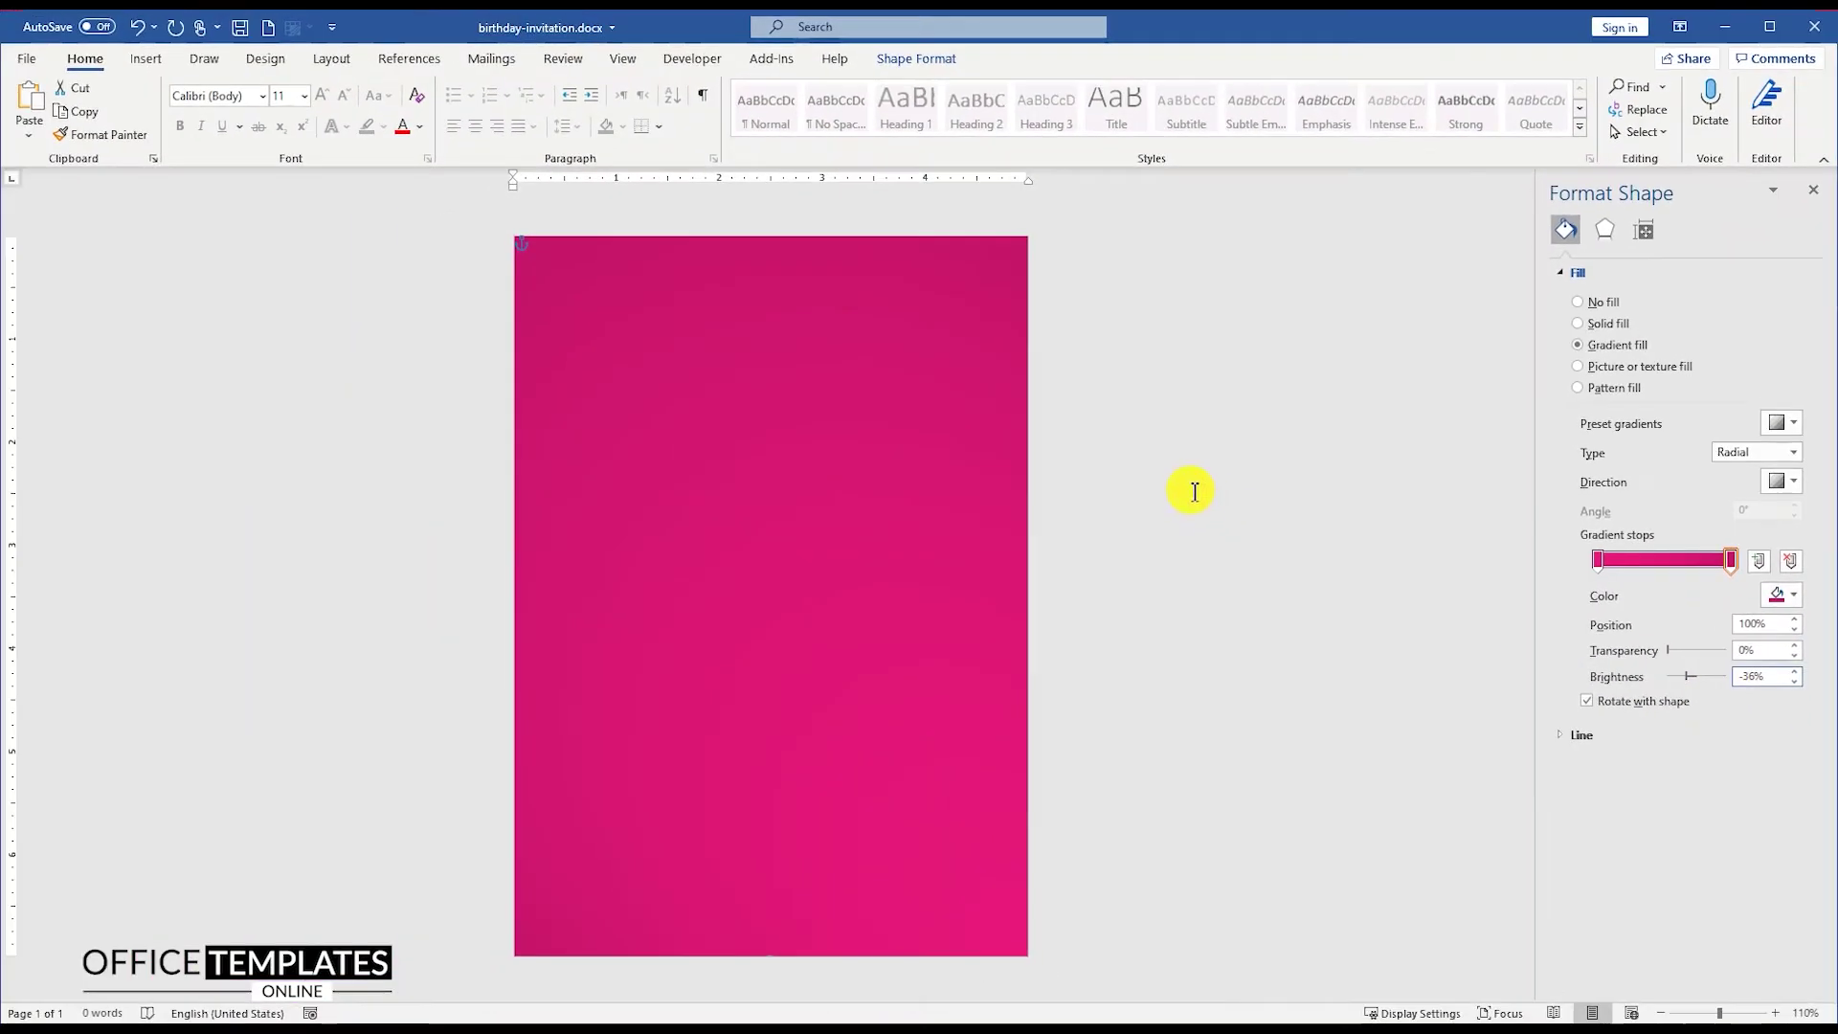
{"action": "left_click", "coordinate": [897, 465]}
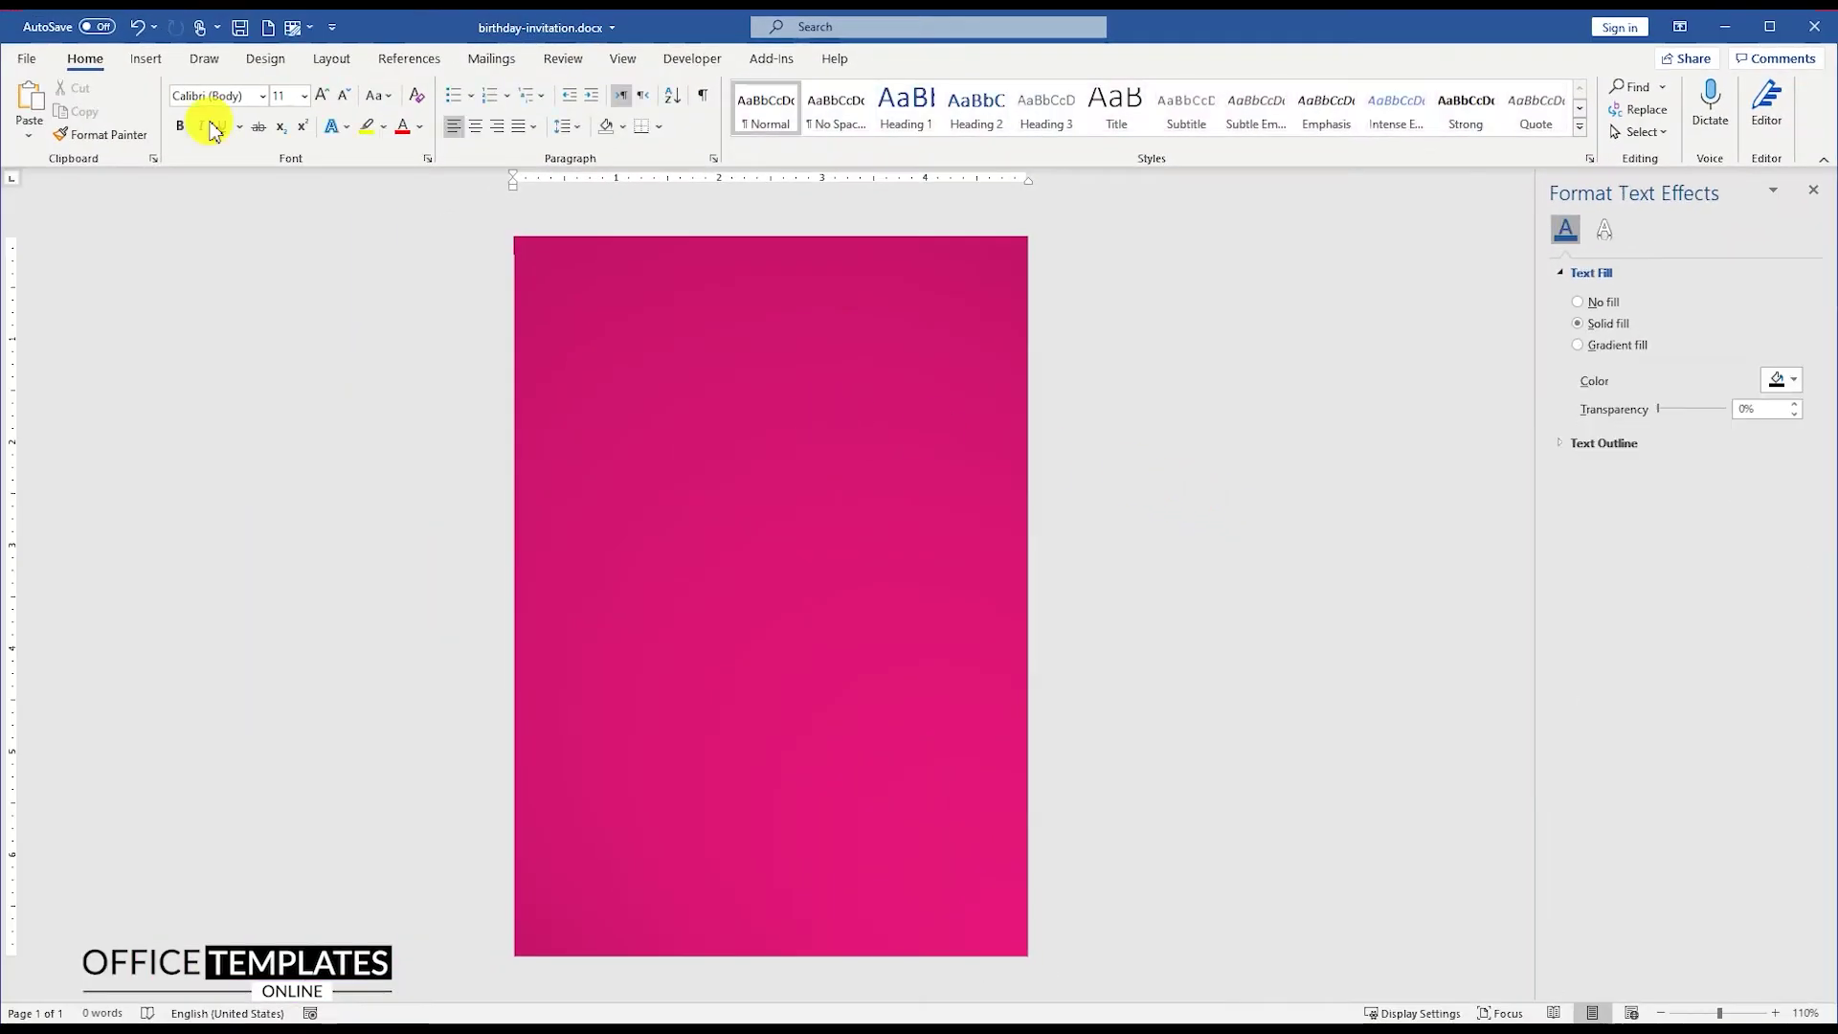
{"action": "left_click", "coordinate": [147, 60]}
Step: Draw a rounded rectangle nearly filling the page, with less rounded corners
{"action": "left_click", "coordinate": [268, 100]}
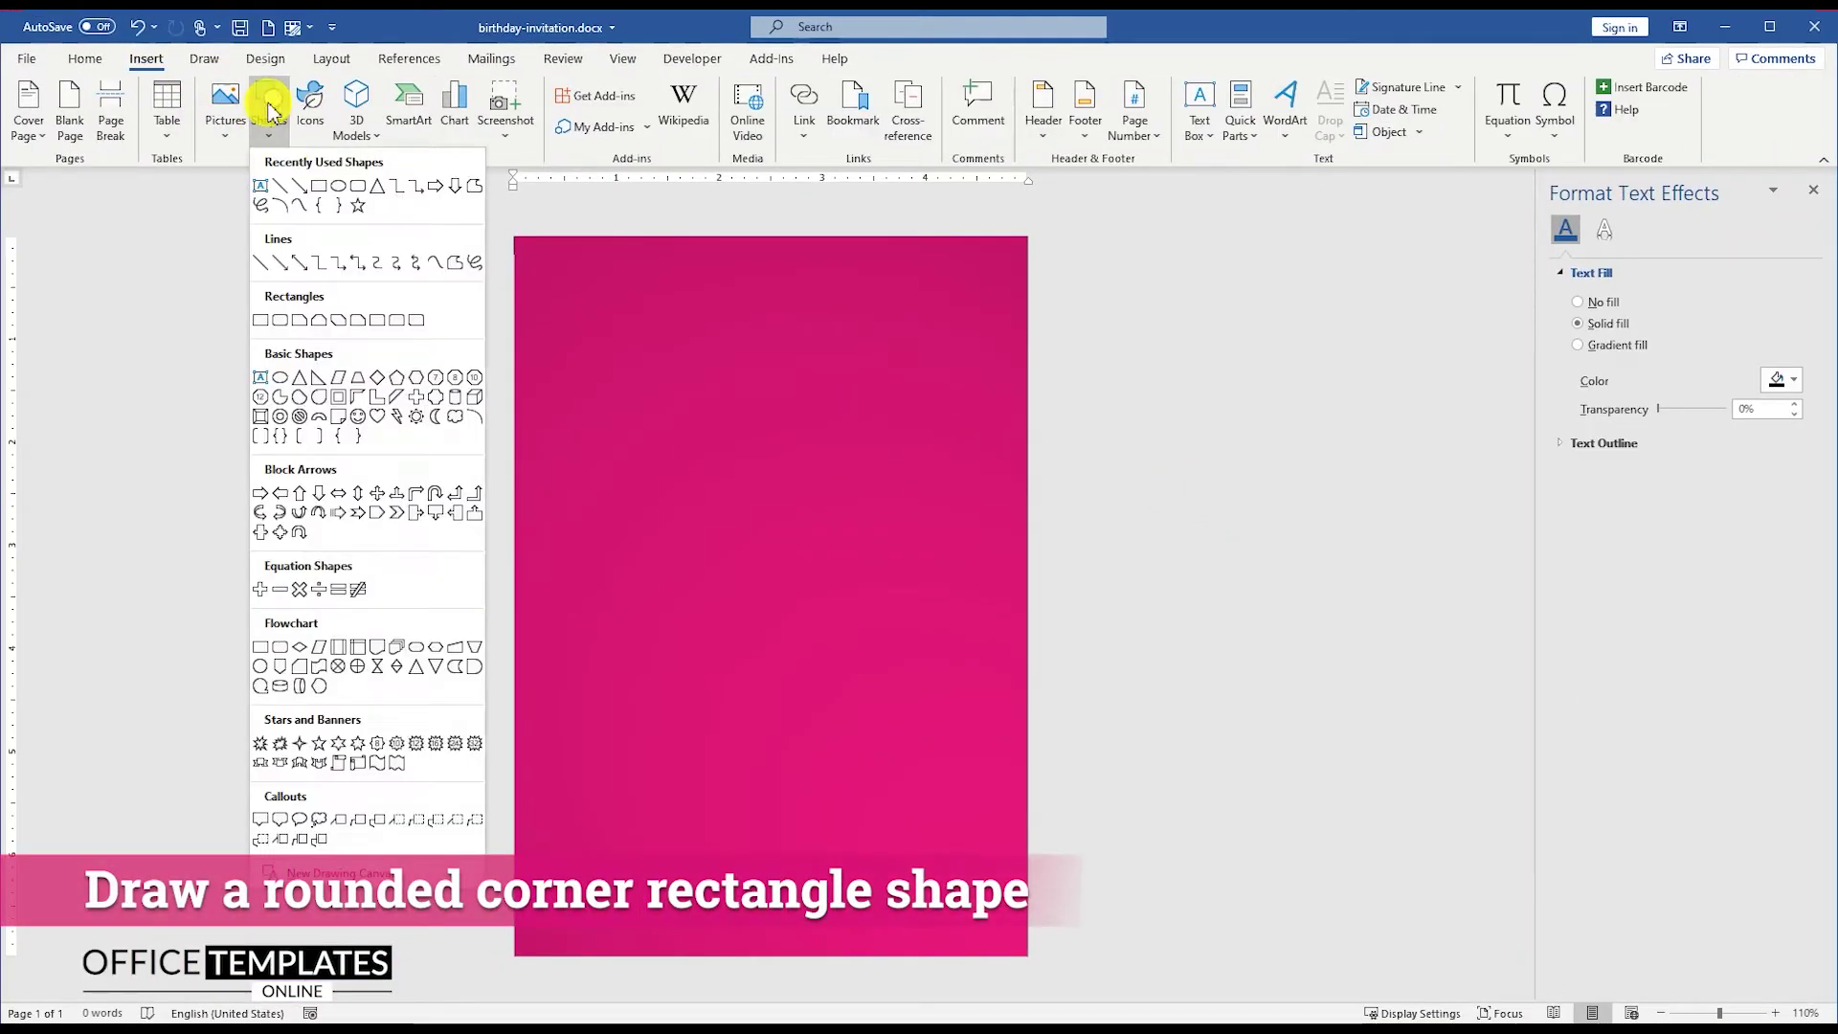
{"action": "left_click", "coordinate": [356, 185]}
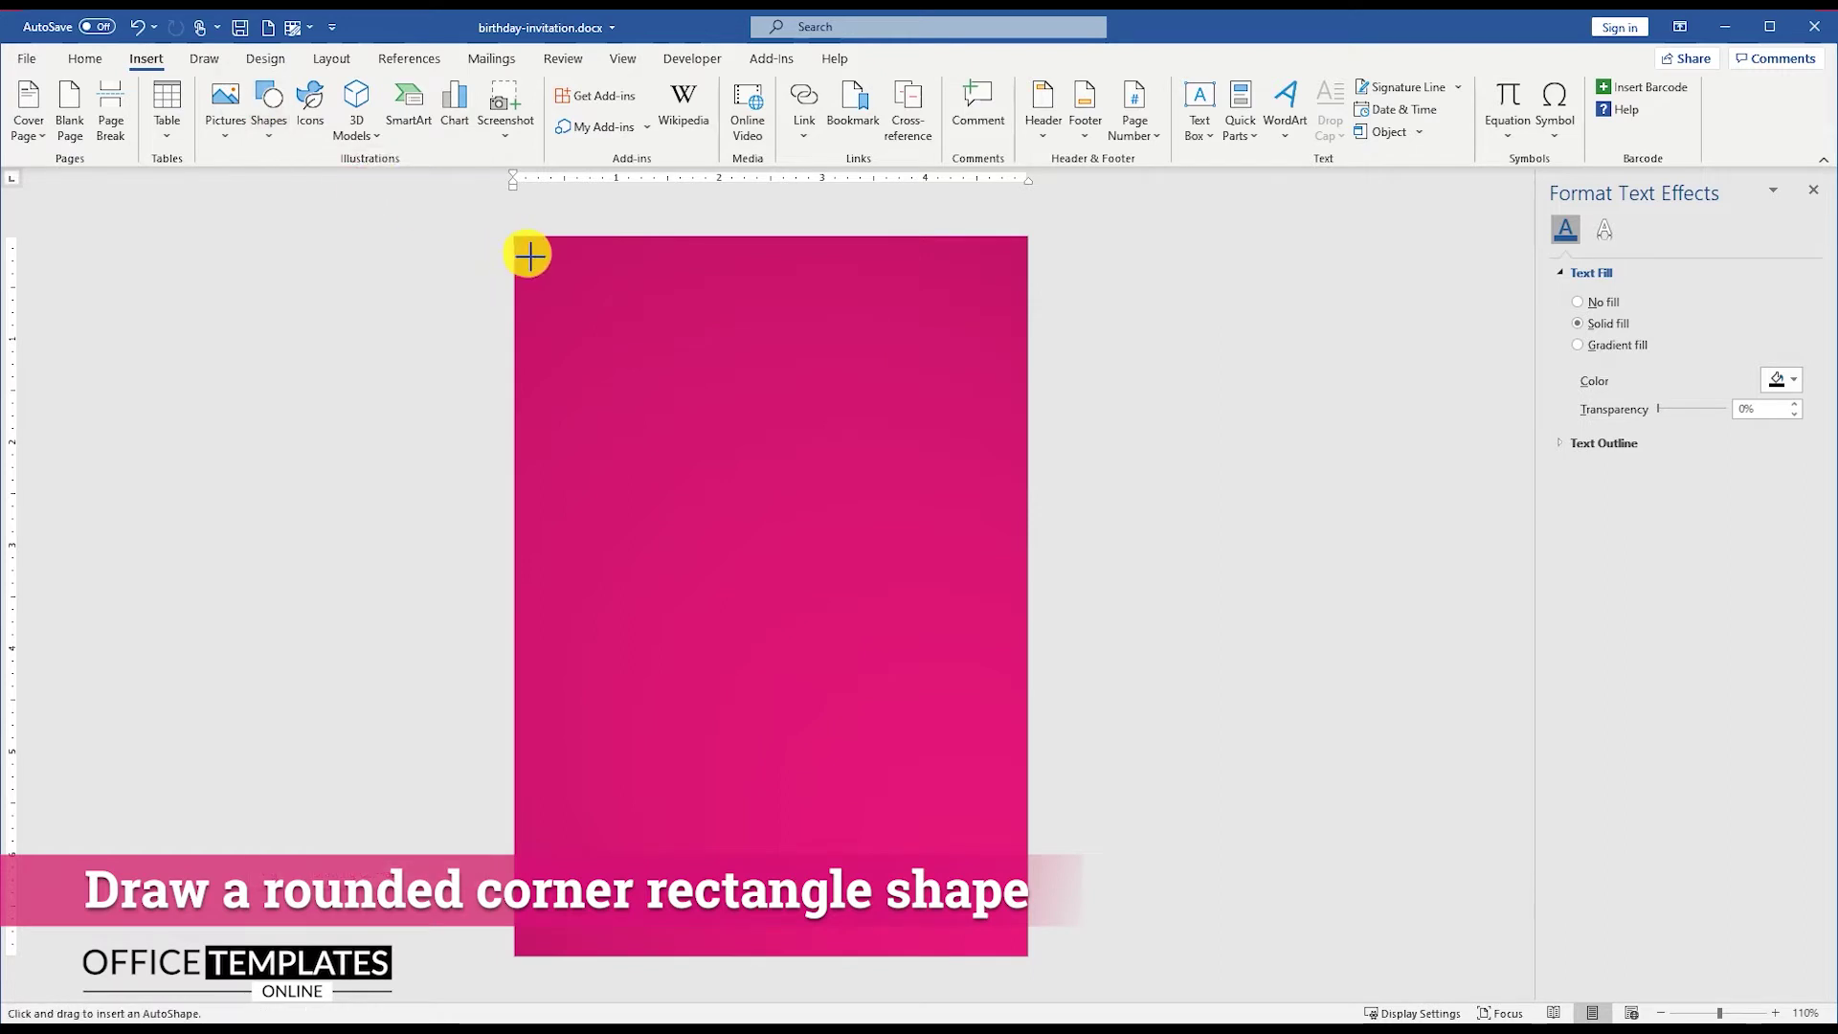
{"action": "left_click_drag", "start_coordinate": [529, 253], "coordinate": [1019, 949]}
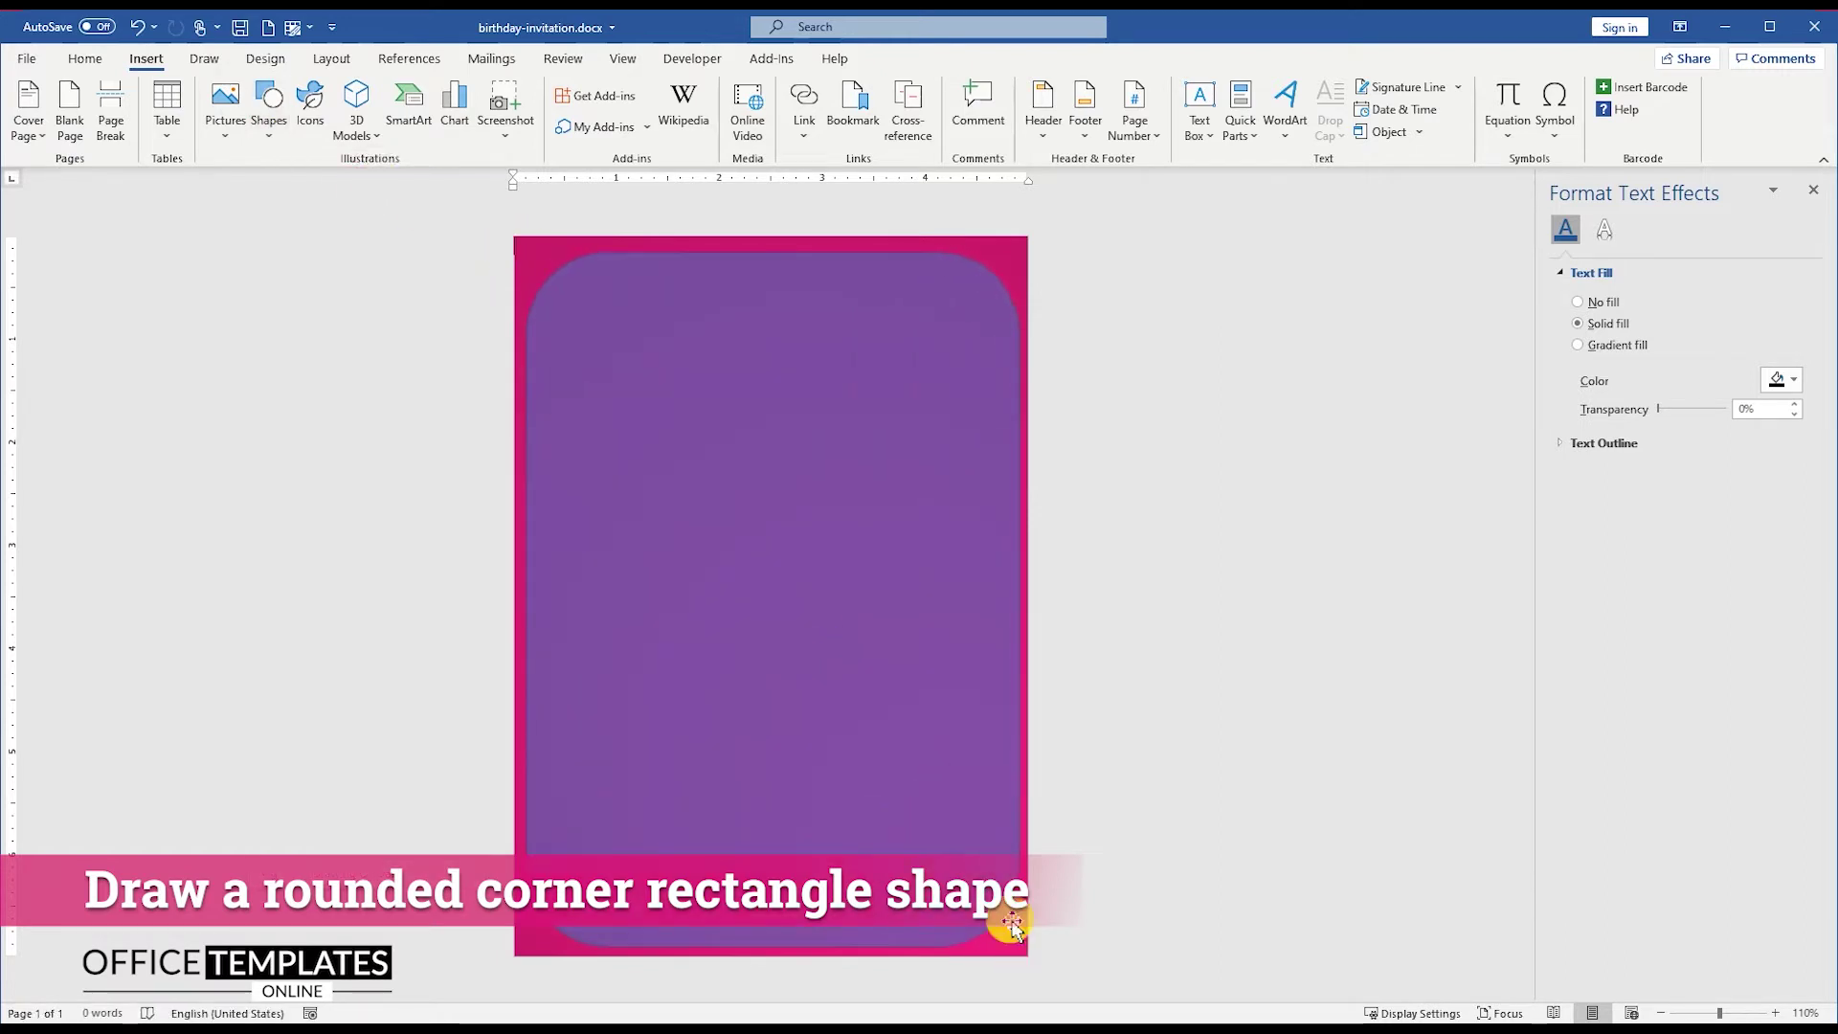
{"action": "left_click_drag", "start_coordinate": [607, 249], "coordinate": [558, 247]}
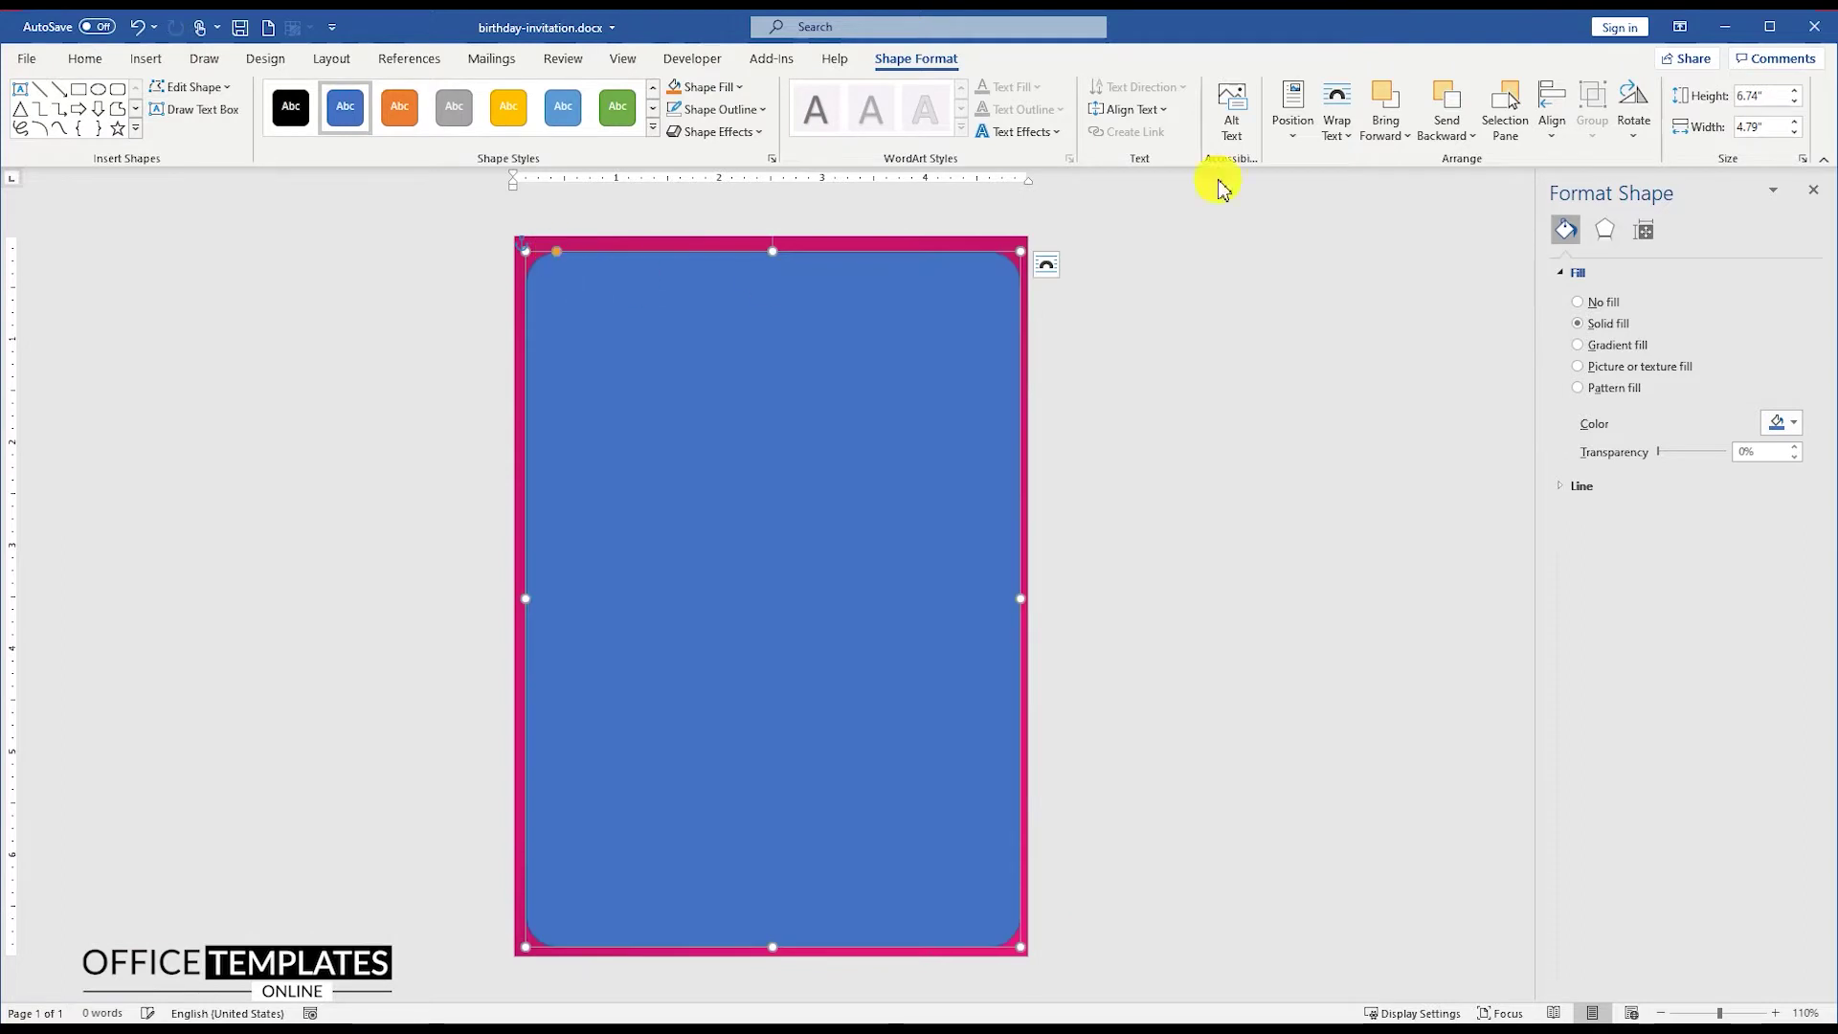
Step: Centre the rounded rectangle horizontally and vertically on the page
{"action": "left_click", "coordinate": [1552, 113]}
{"action": "left_click", "coordinate": [1581, 190]}
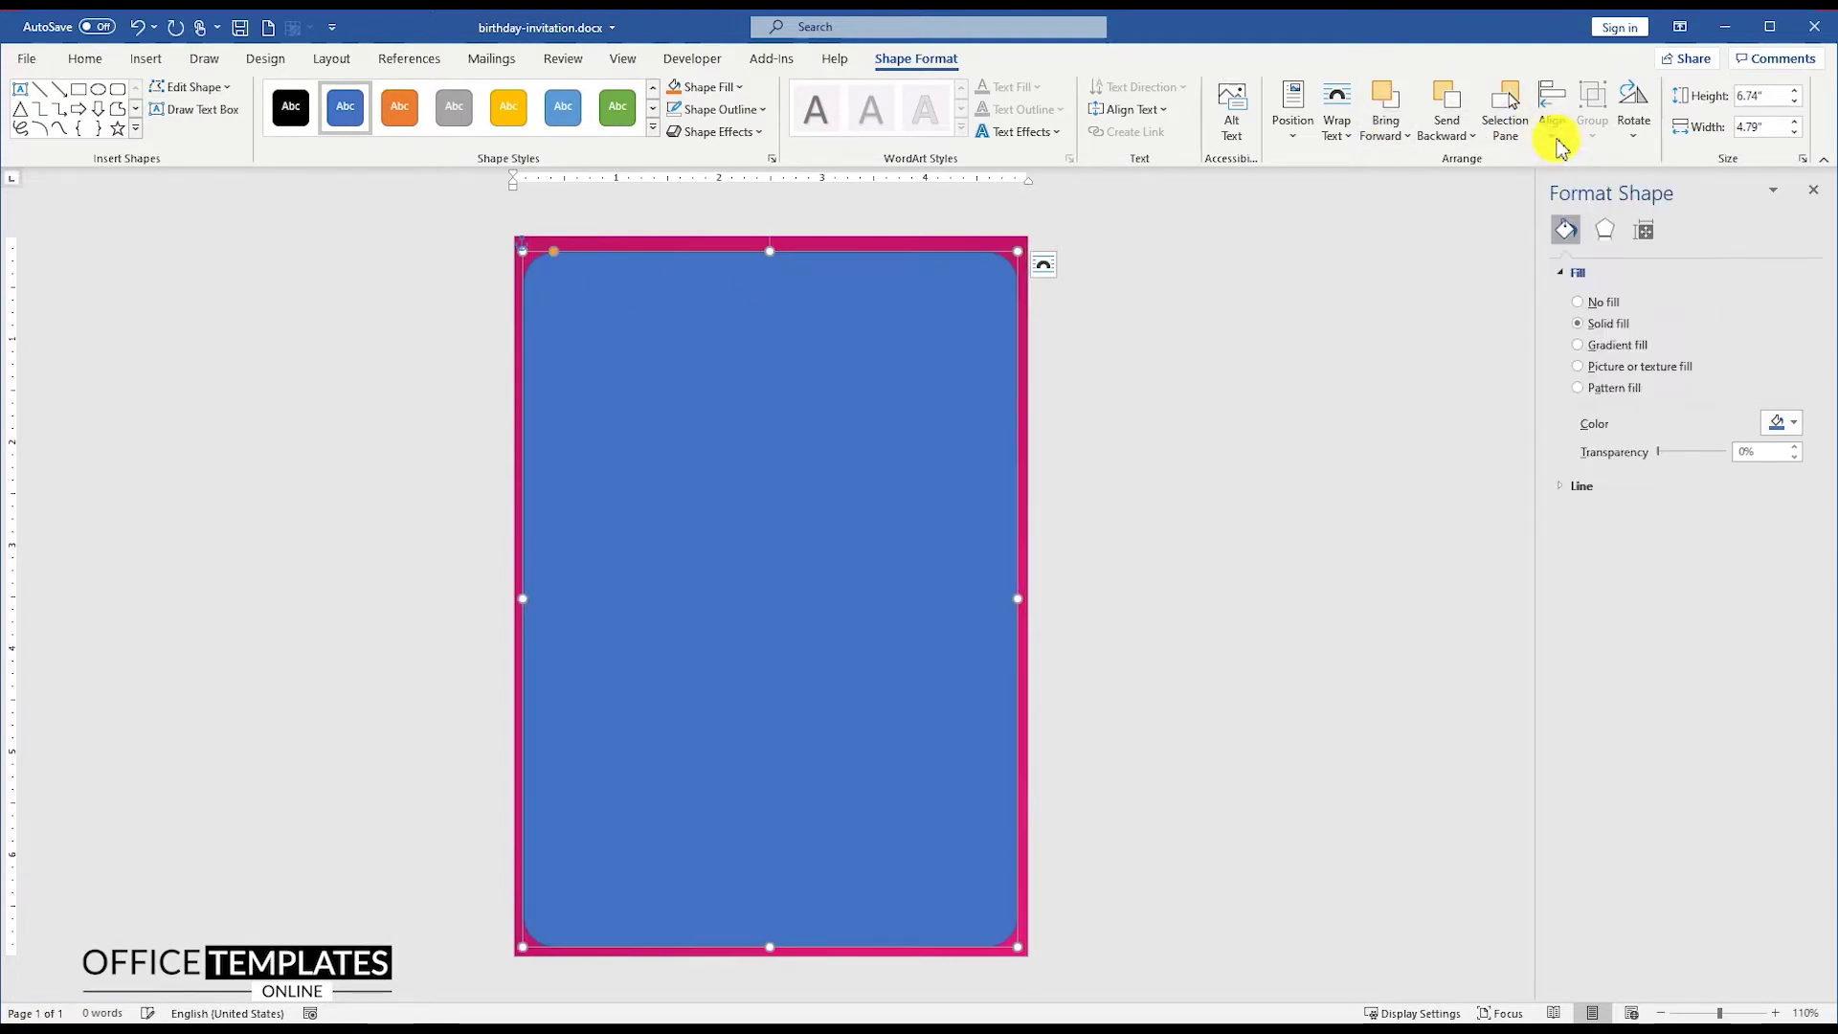
{"action": "left_click", "coordinate": [1558, 139]}
{"action": "left_click", "coordinate": [1575, 272]}
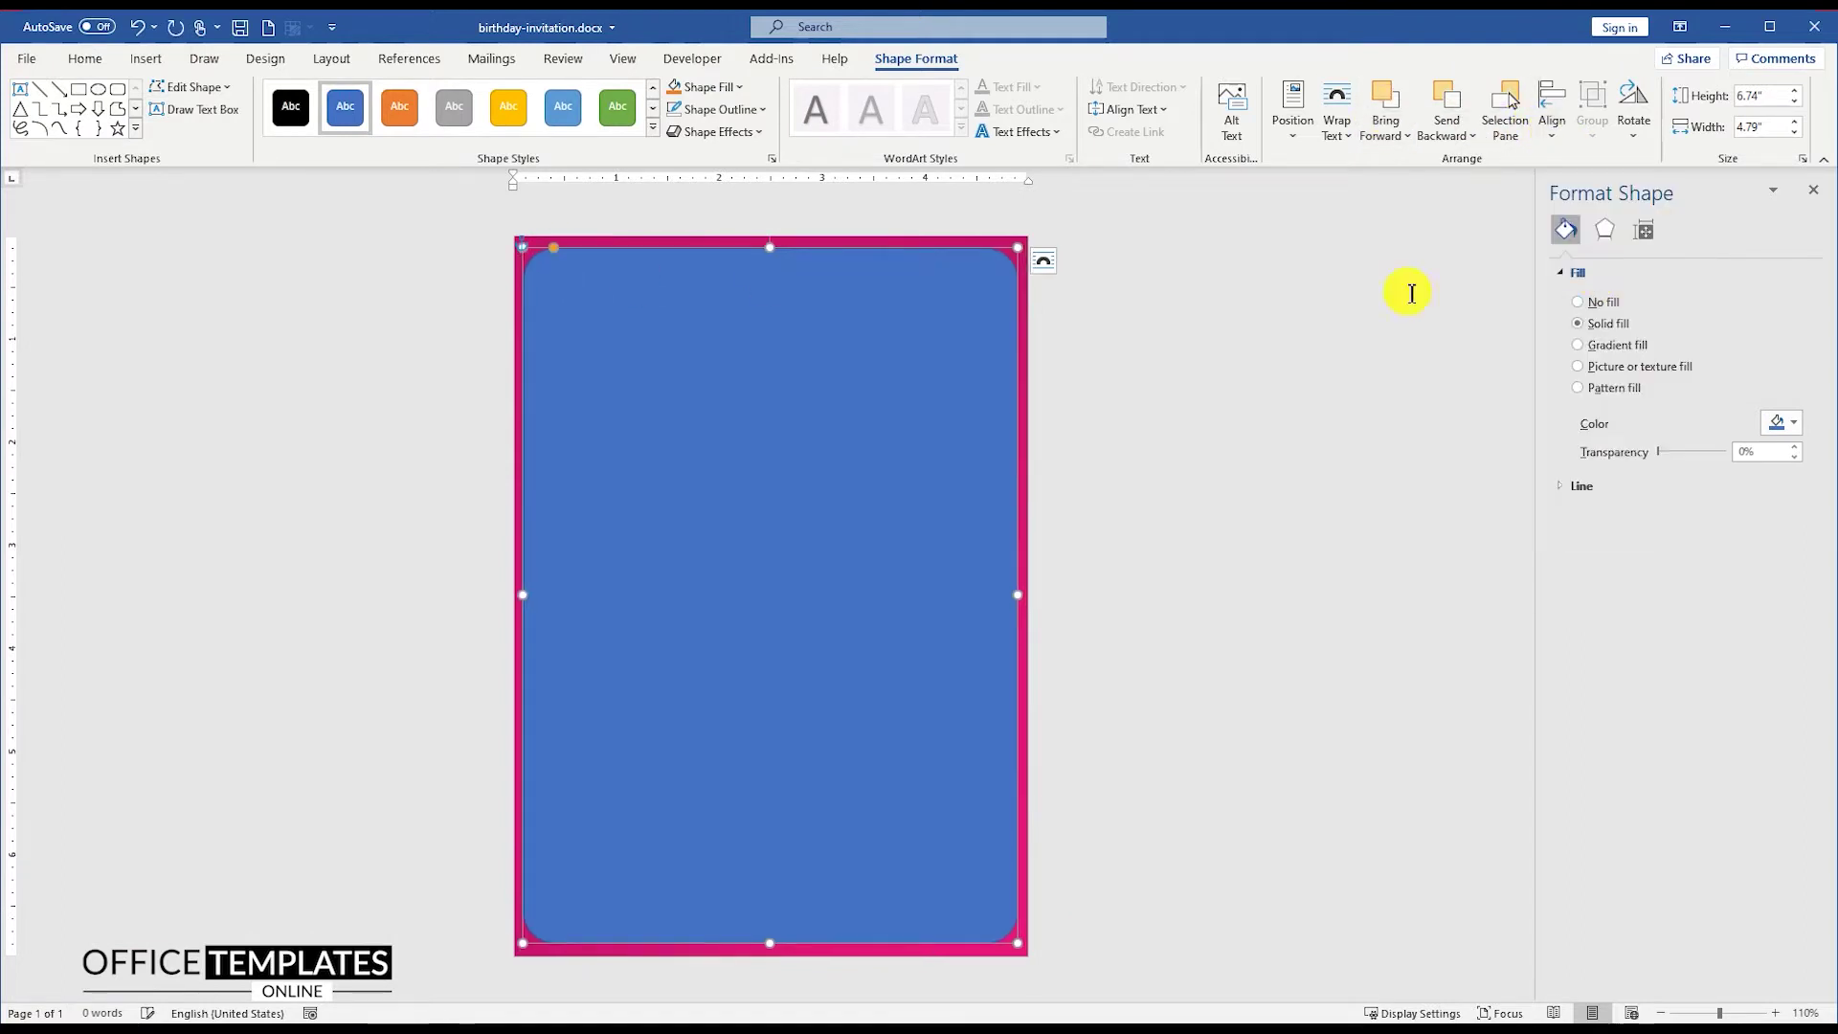
Step: Fill the rounded rectangle with white and remove its outline
{"action": "right_click", "coordinate": [730, 295]}
{"action": "left_click", "coordinate": [798, 251]}
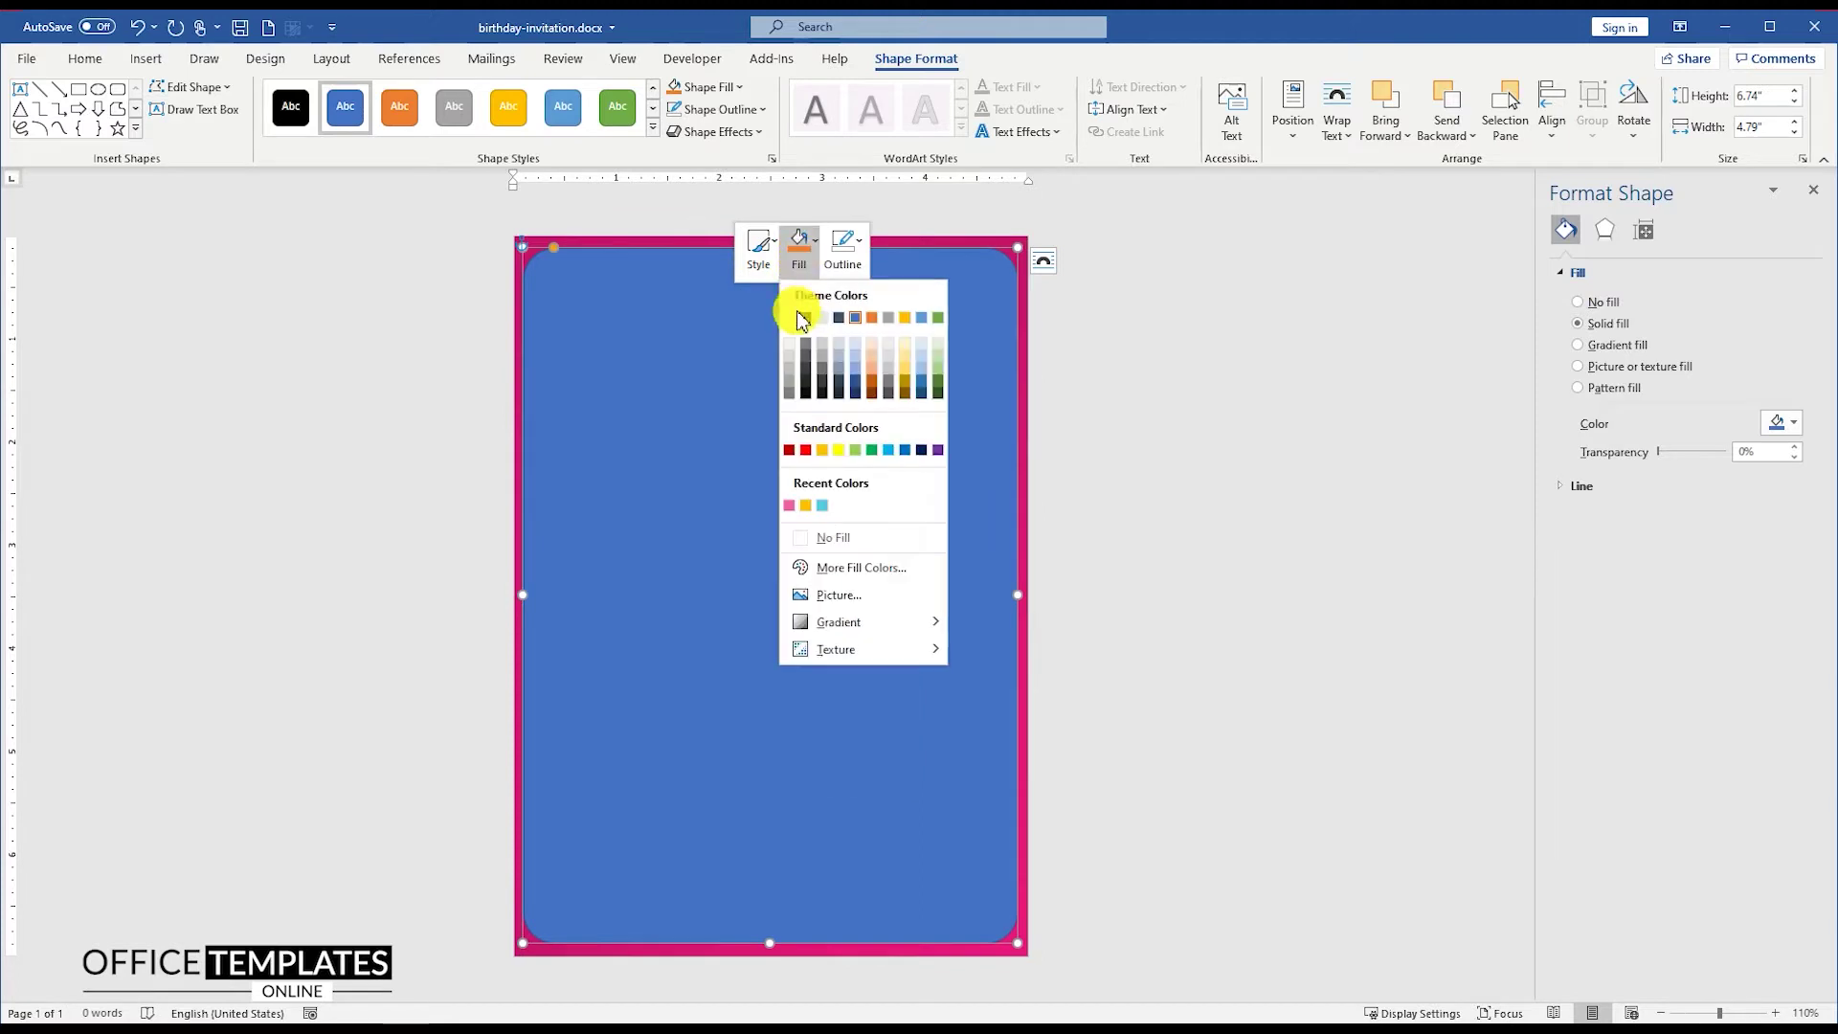
{"action": "left_click", "coordinate": [790, 318]}
{"action": "left_click", "coordinate": [843, 249]}
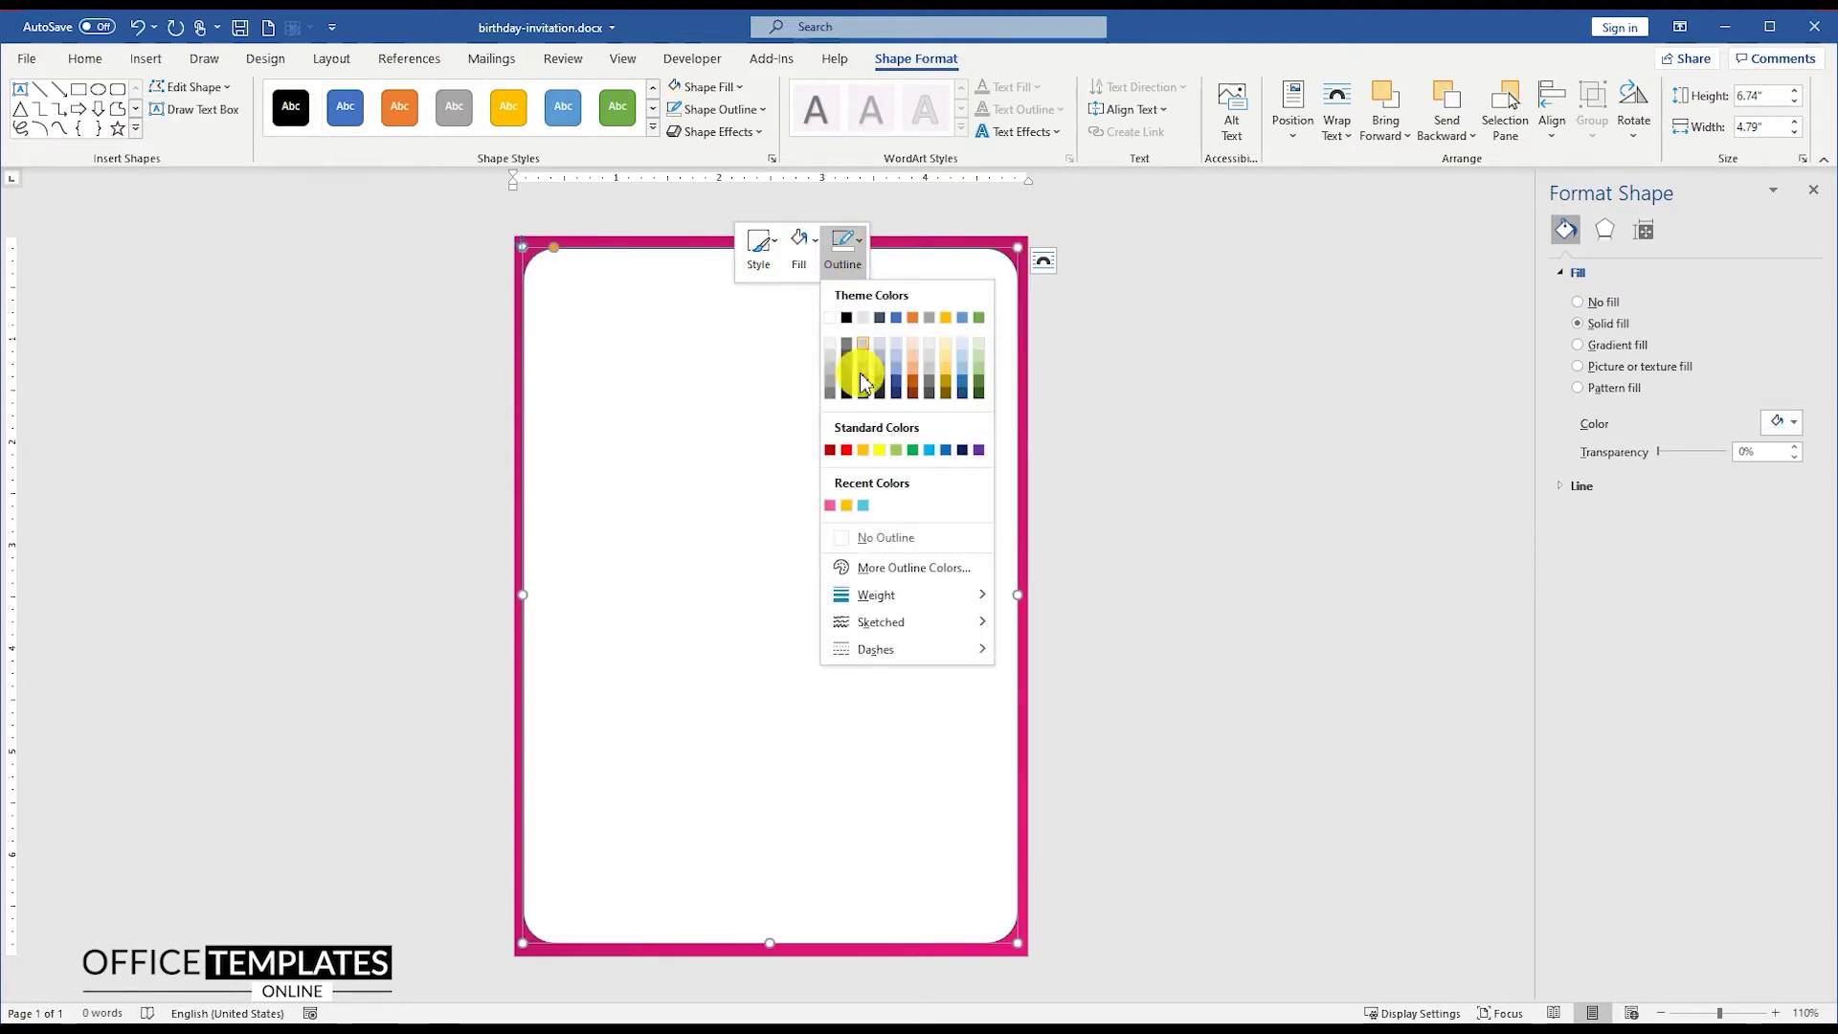
{"action": "left_click", "coordinate": [900, 538]}
Step: Copy the rounded frame and paste a duplicate
{"action": "right_click", "coordinate": [623, 263]}
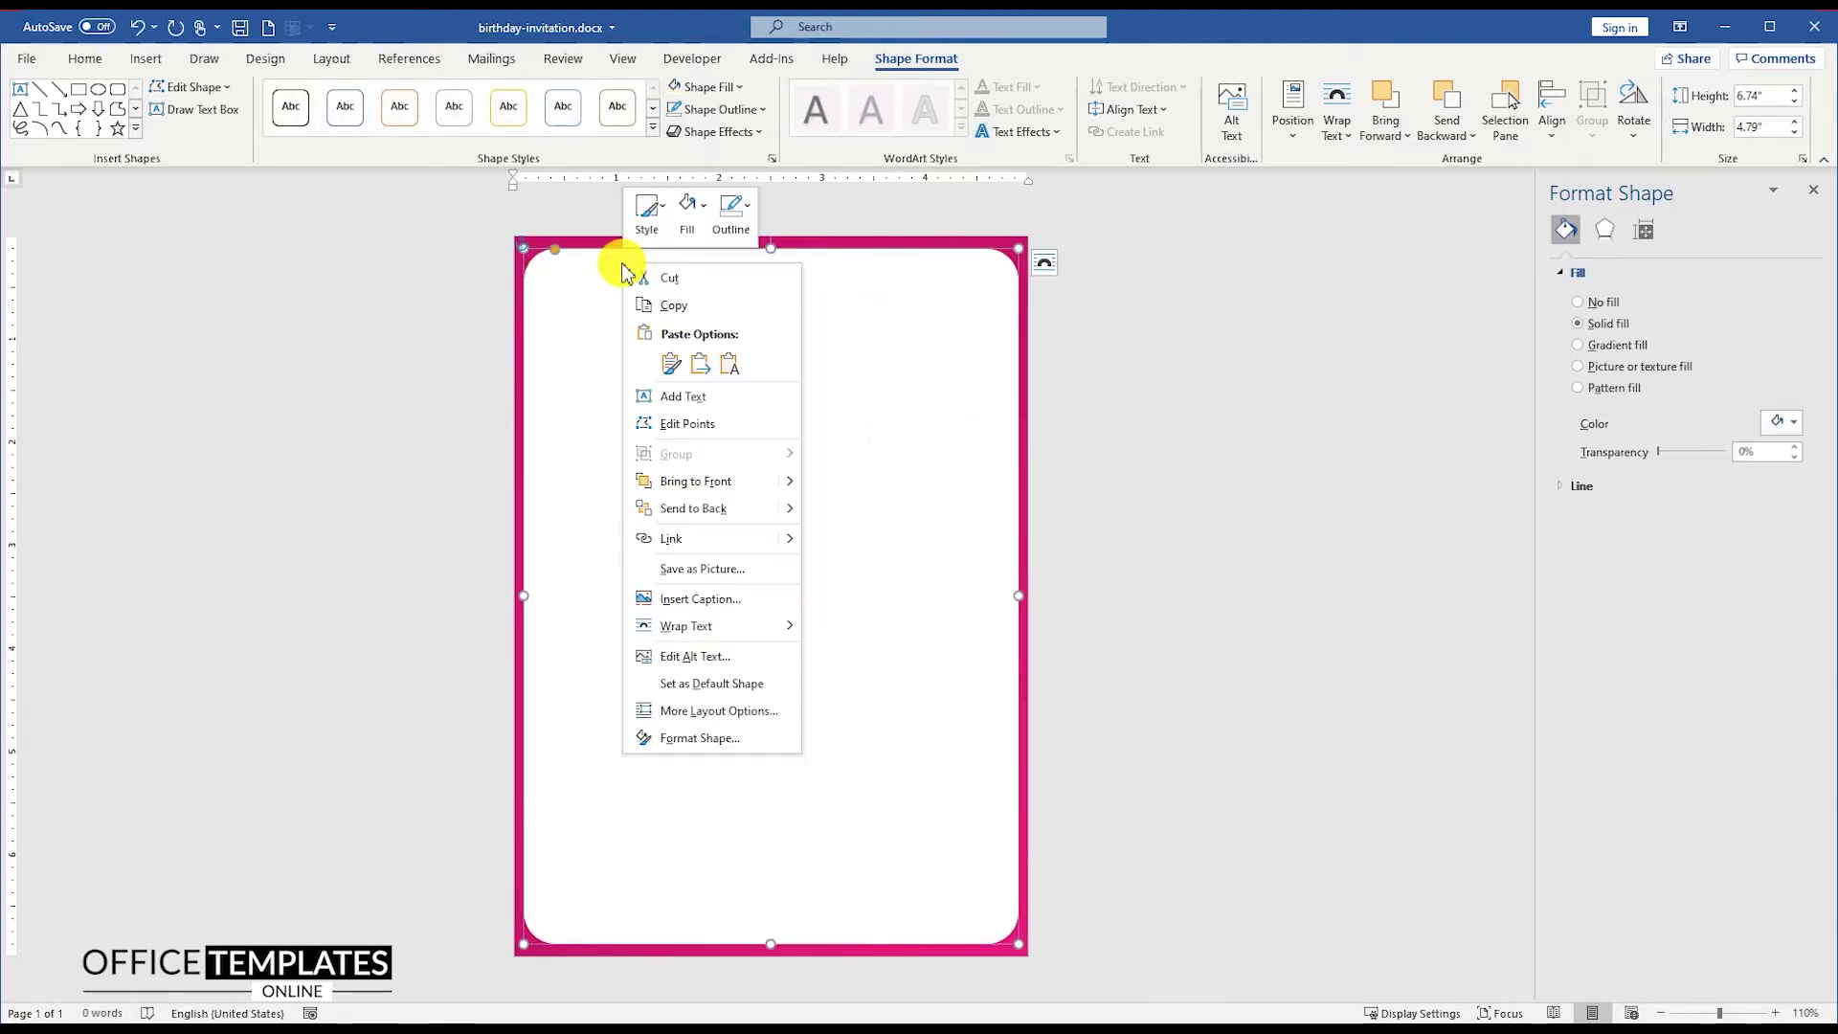
{"action": "left_click", "coordinate": [675, 306]}
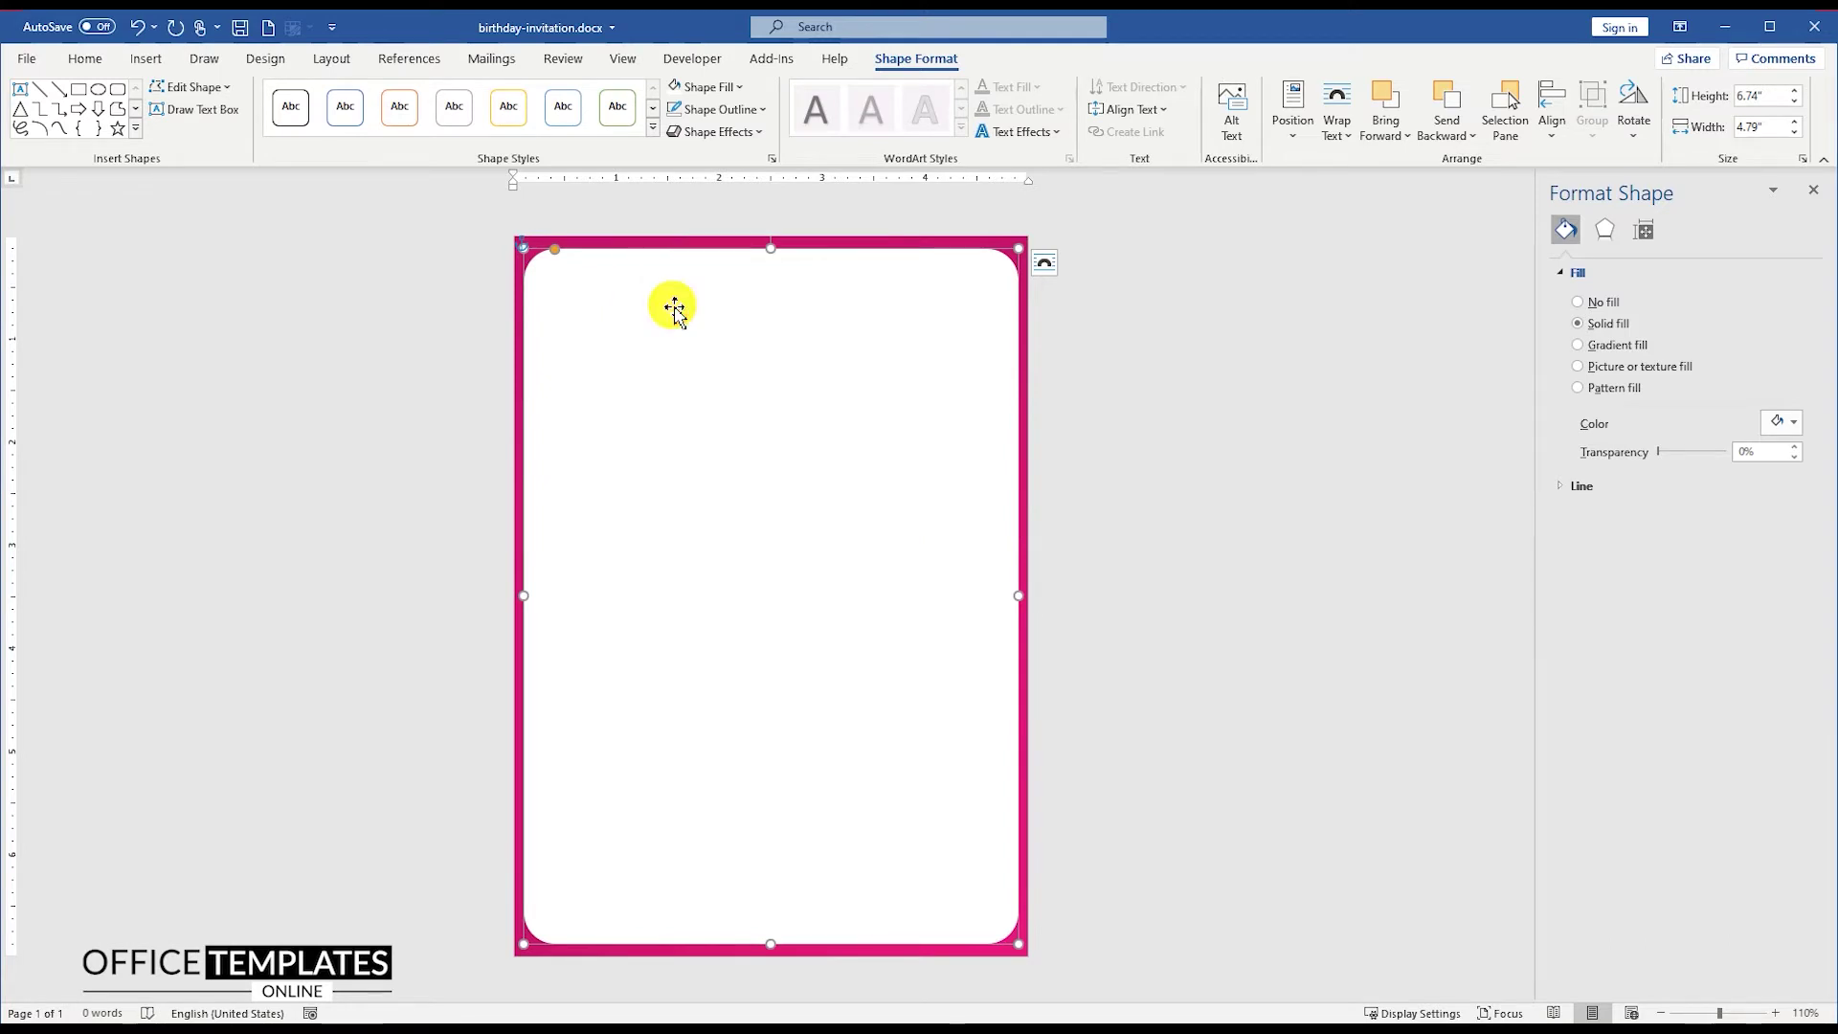
{"action": "key", "text": "ctrl+v"}
Step: Give the duplicate frame a thin, dashed teal outline
{"action": "left_click_drag", "start_coordinate": [644, 296], "coordinate": [644, 321]}
{"action": "right_click", "coordinate": [644, 321]}
{"action": "left_click", "coordinate": [751, 264]}
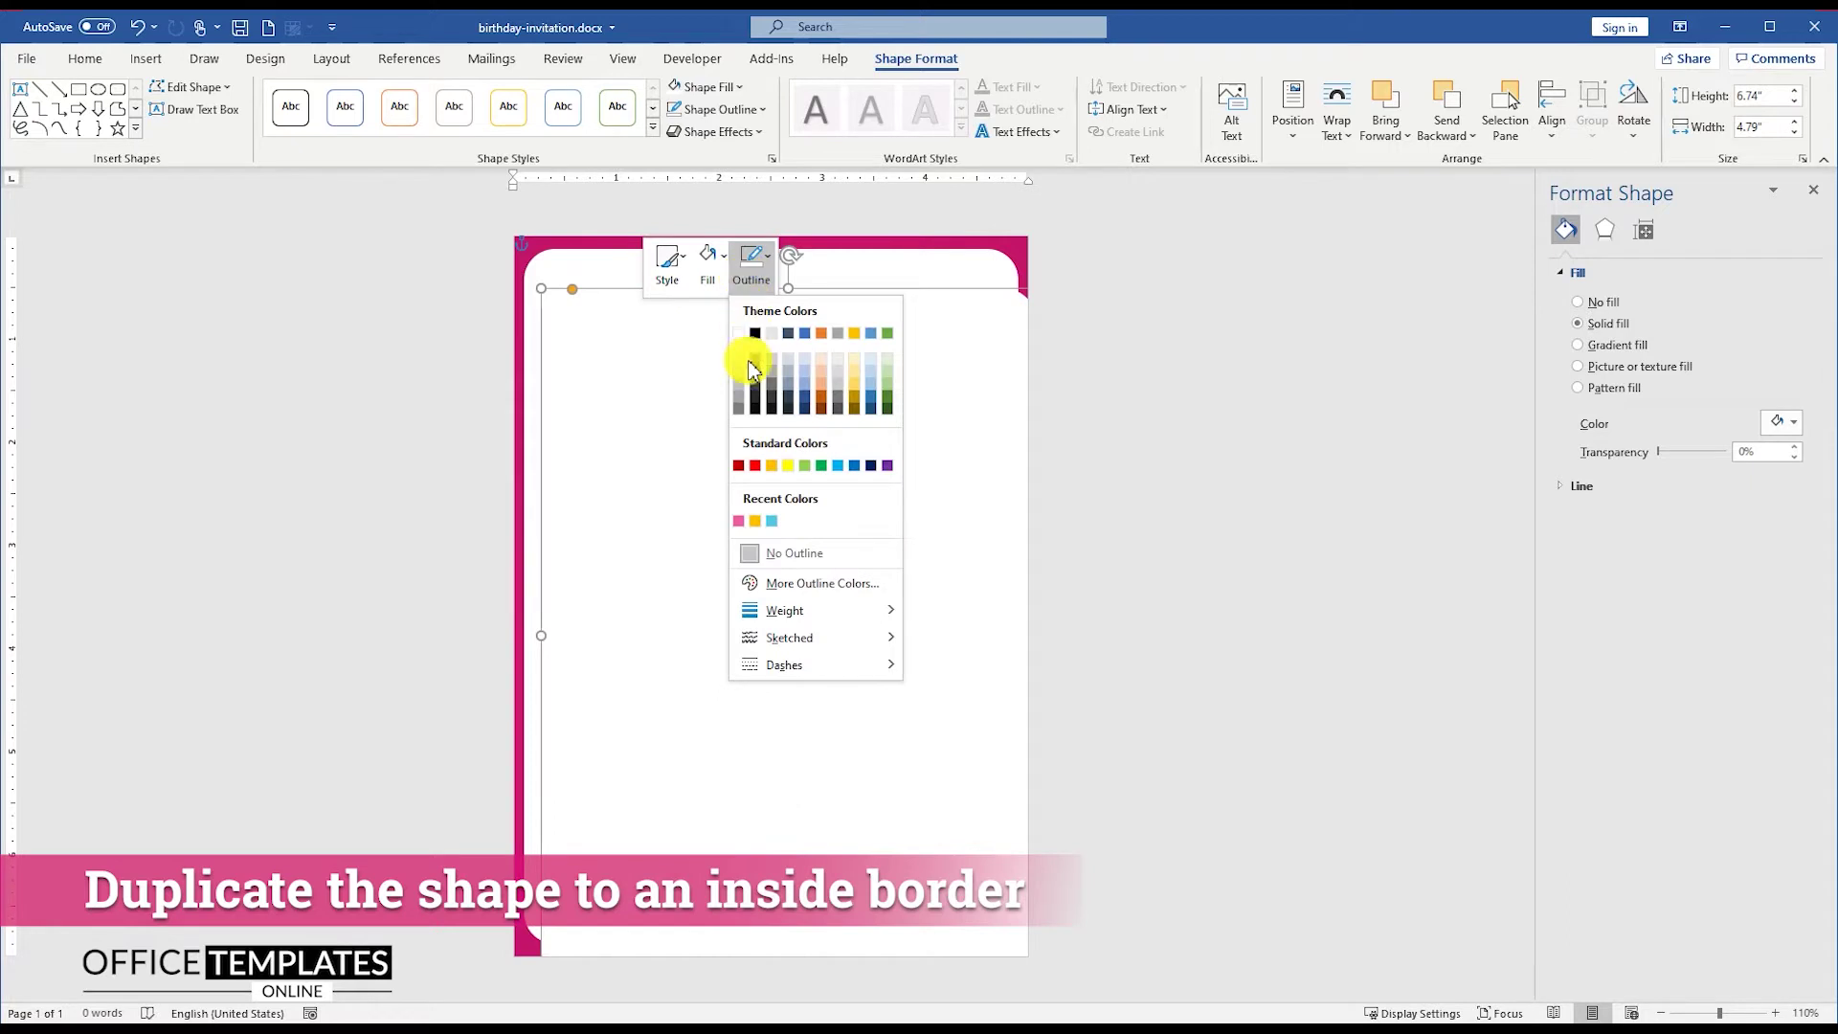
{"action": "left_click", "coordinate": [773, 521]}
{"action": "left_click", "coordinate": [752, 263]}
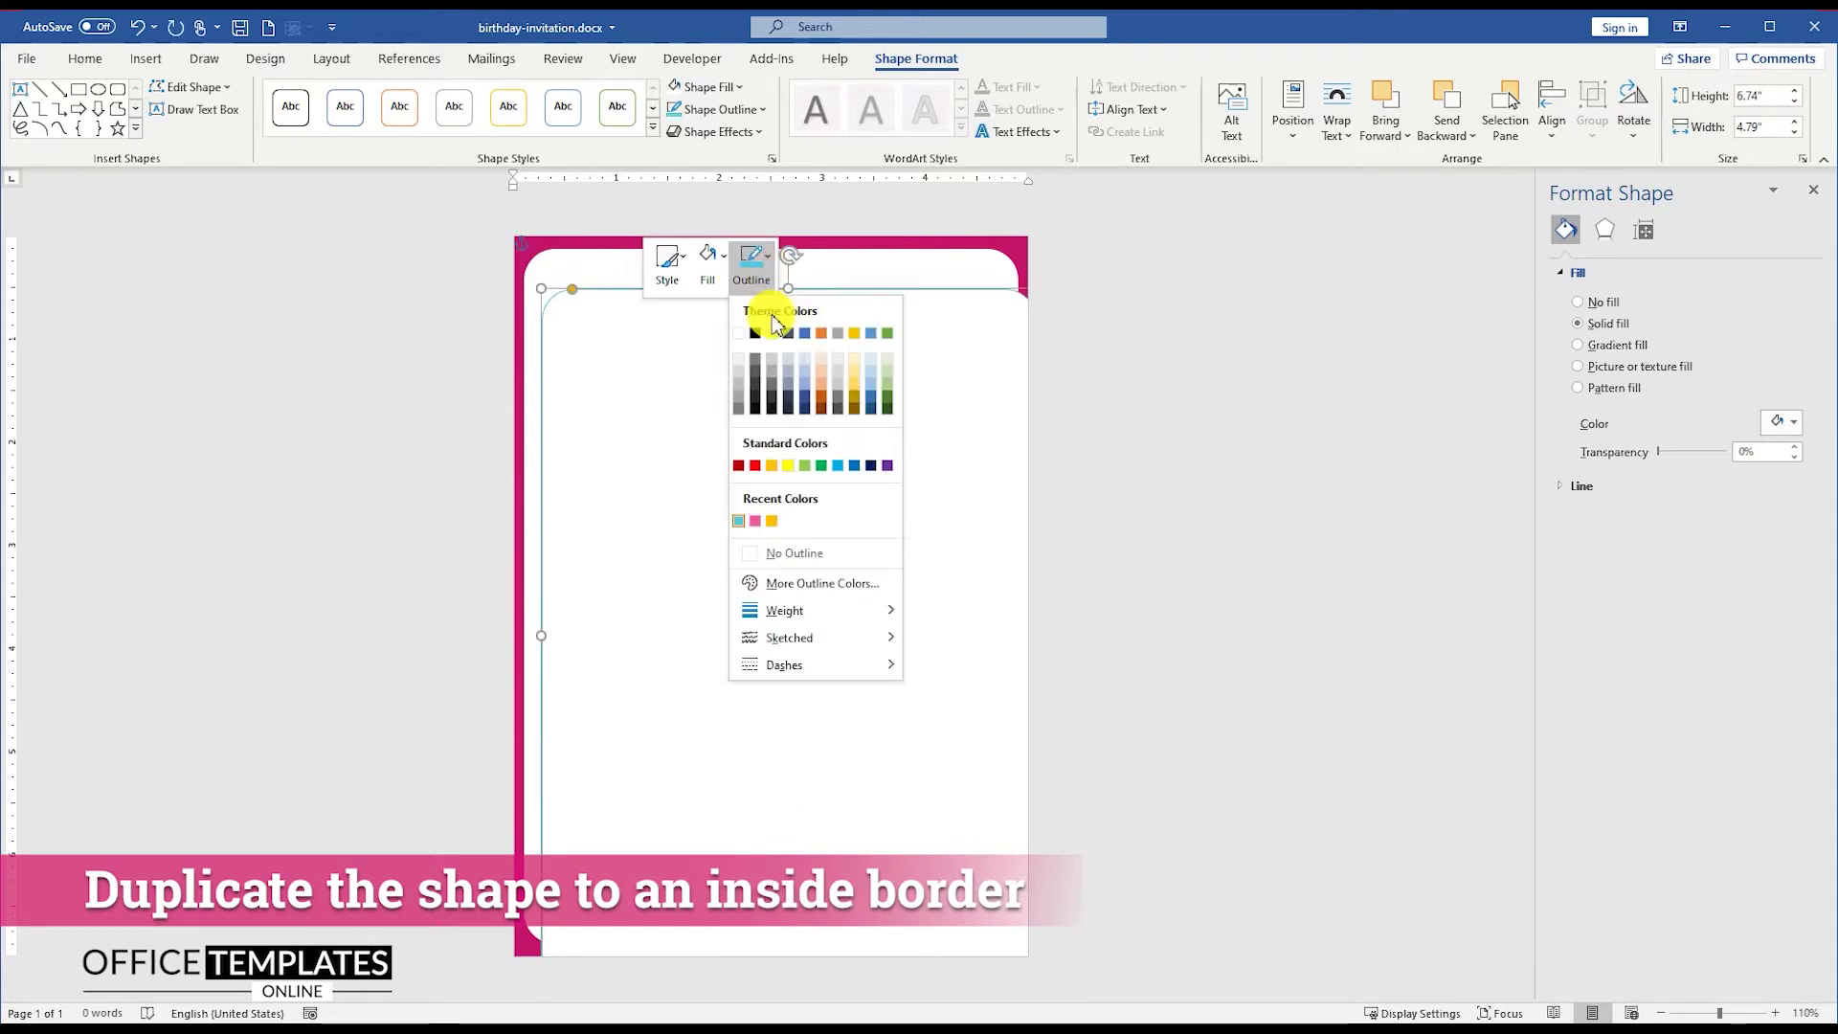
{"action": "mouse_move", "coordinate": [829, 625]}
{"action": "left_click", "coordinate": [948, 614]}
{"action": "left_click", "coordinate": [752, 263]}
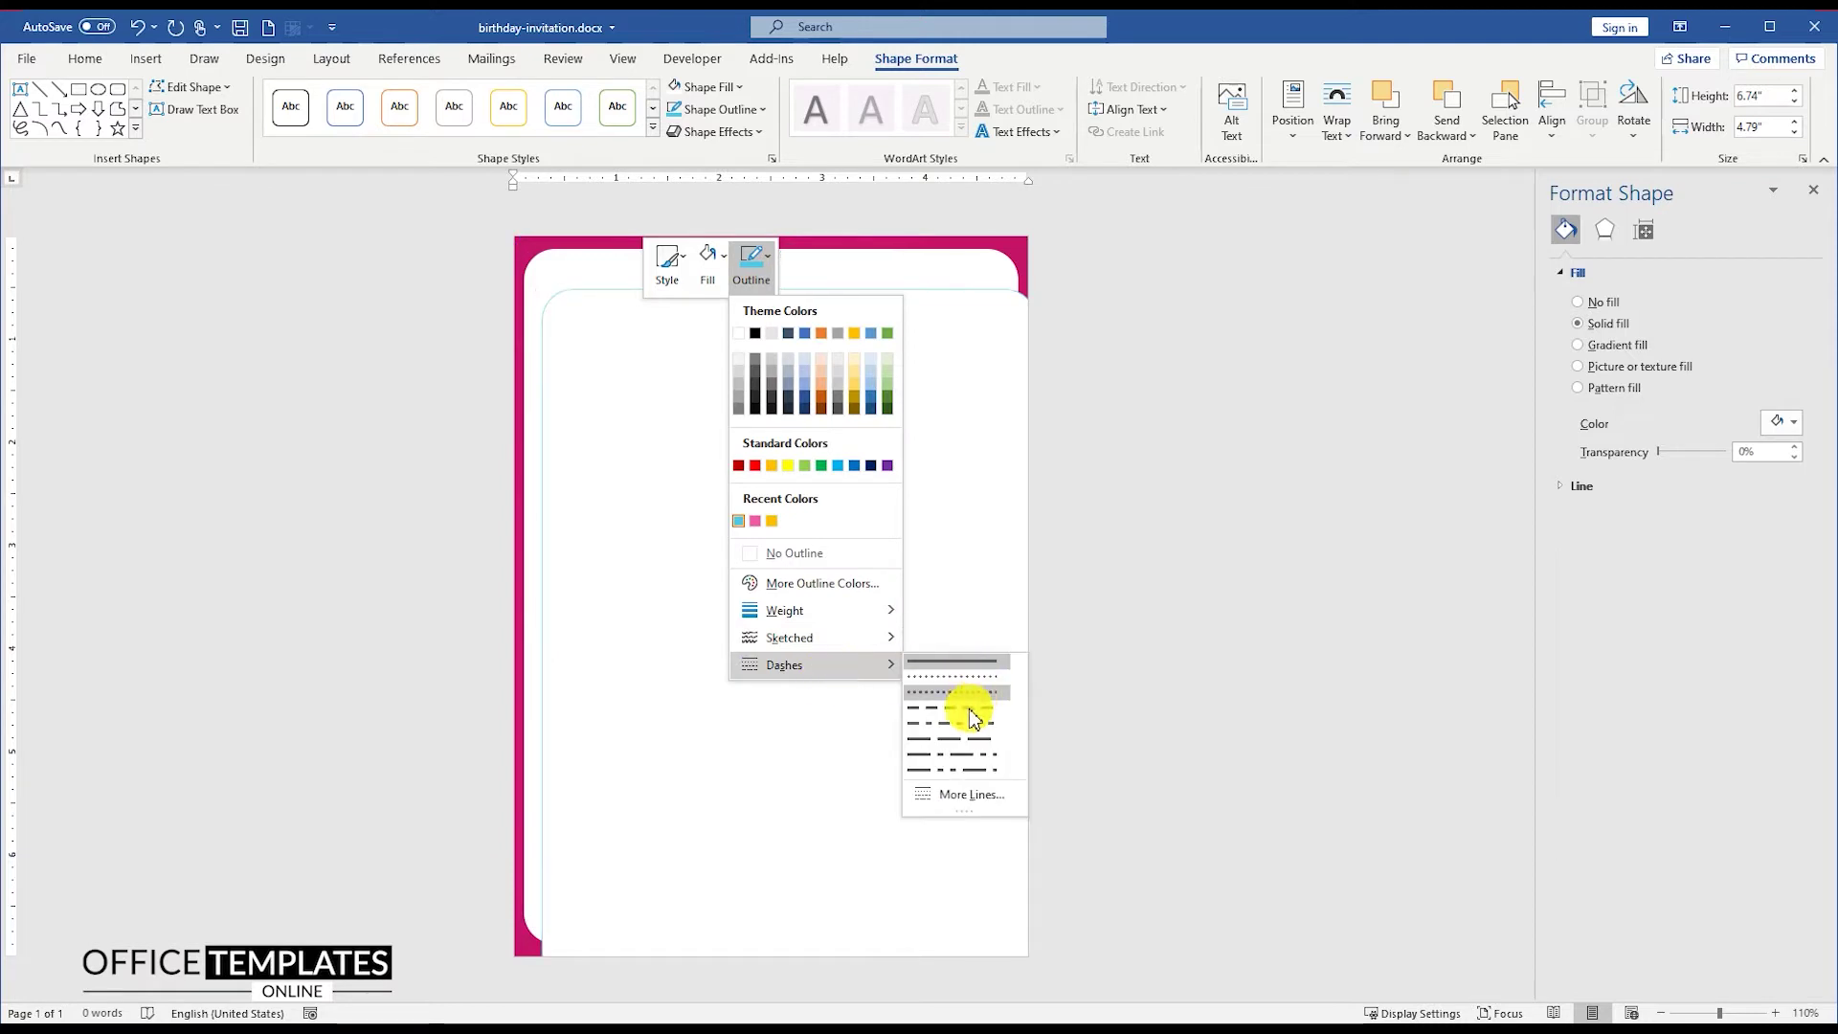
{"action": "left_click", "coordinate": [944, 725]}
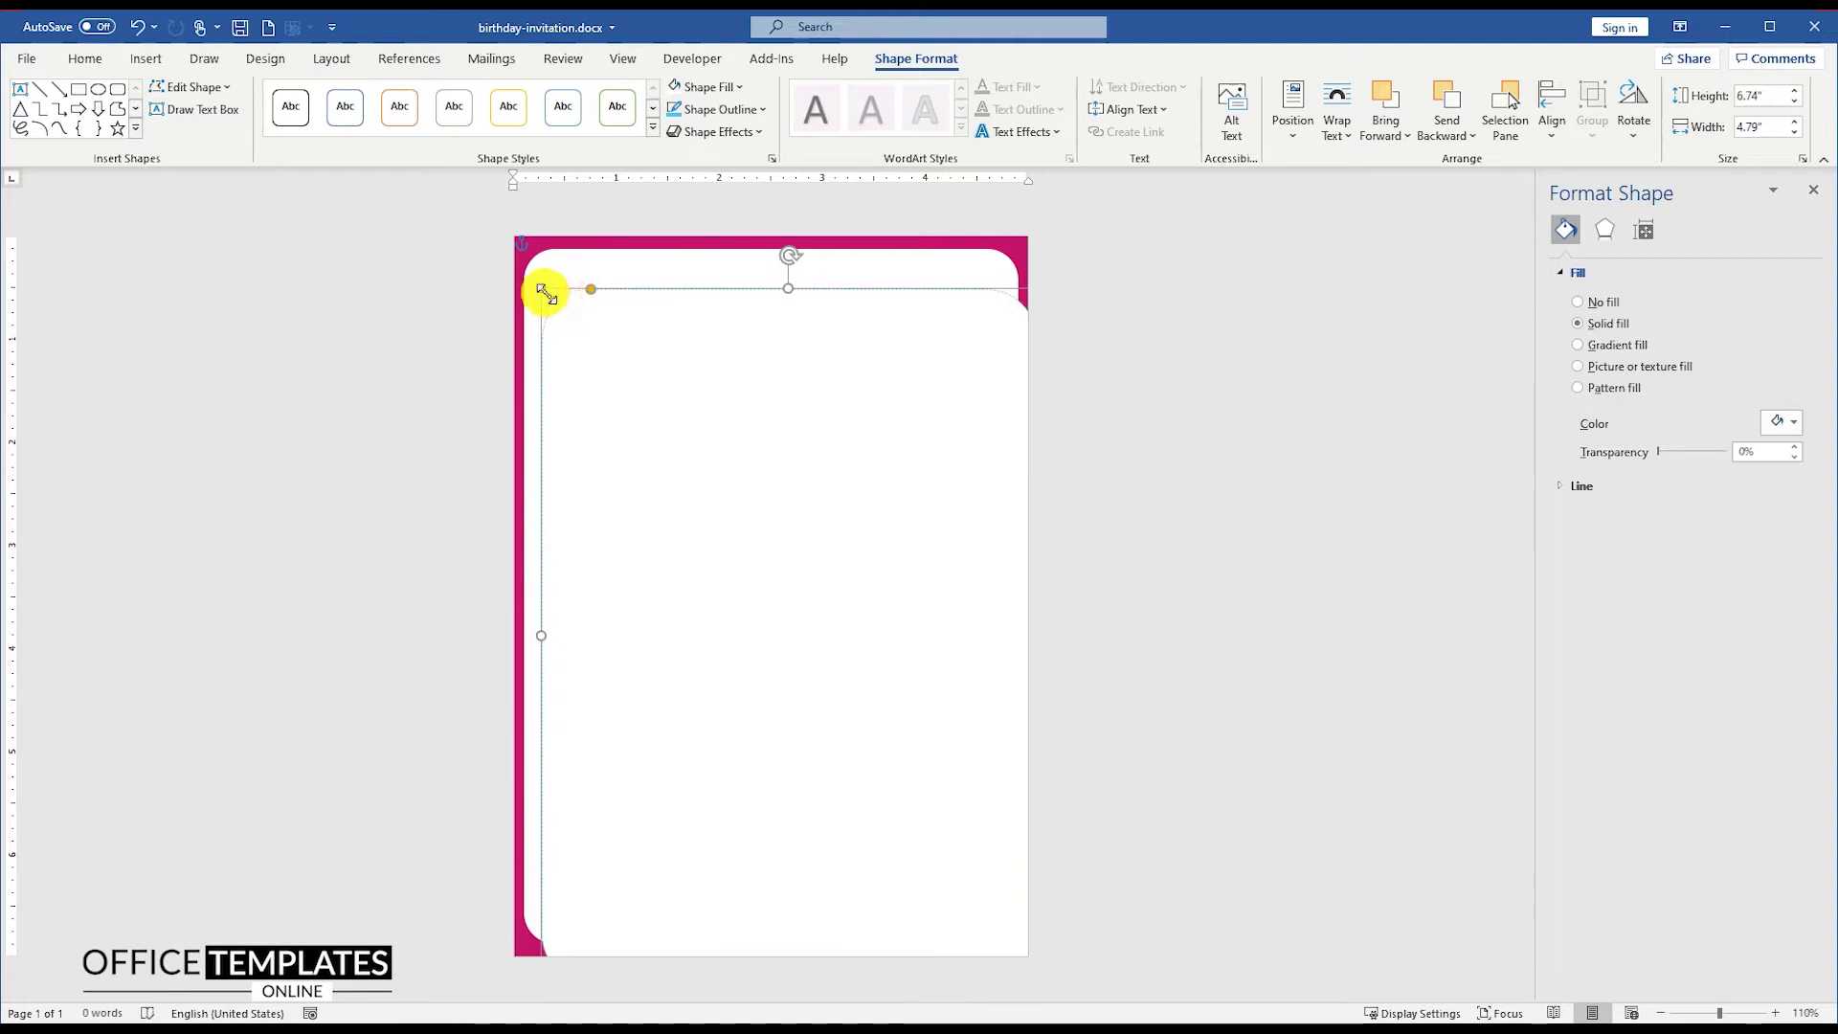
Step: Shrink the inner frame to fit inside the border and centre it on the page
{"action": "left_click_drag", "start_coordinate": [542, 290], "coordinate": [645, 374]}
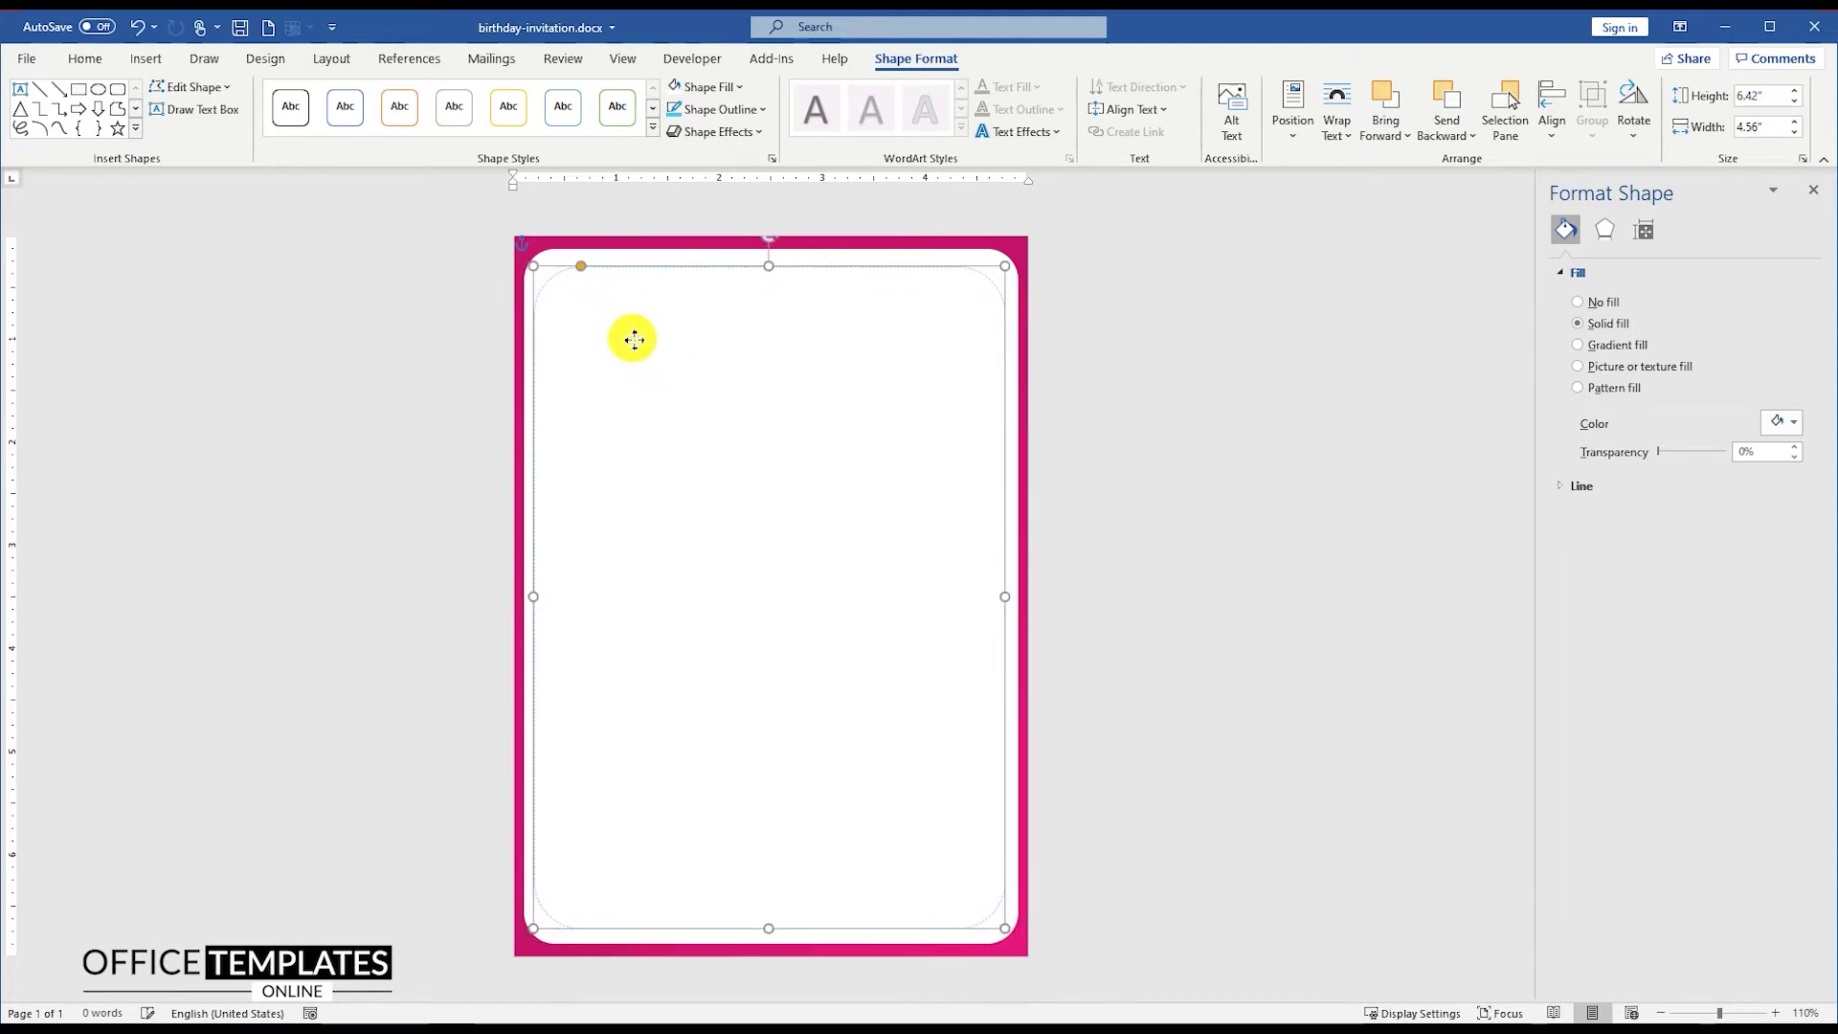
{"action": "left_click_drag", "start_coordinate": [633, 339], "coordinate": [637, 339]}
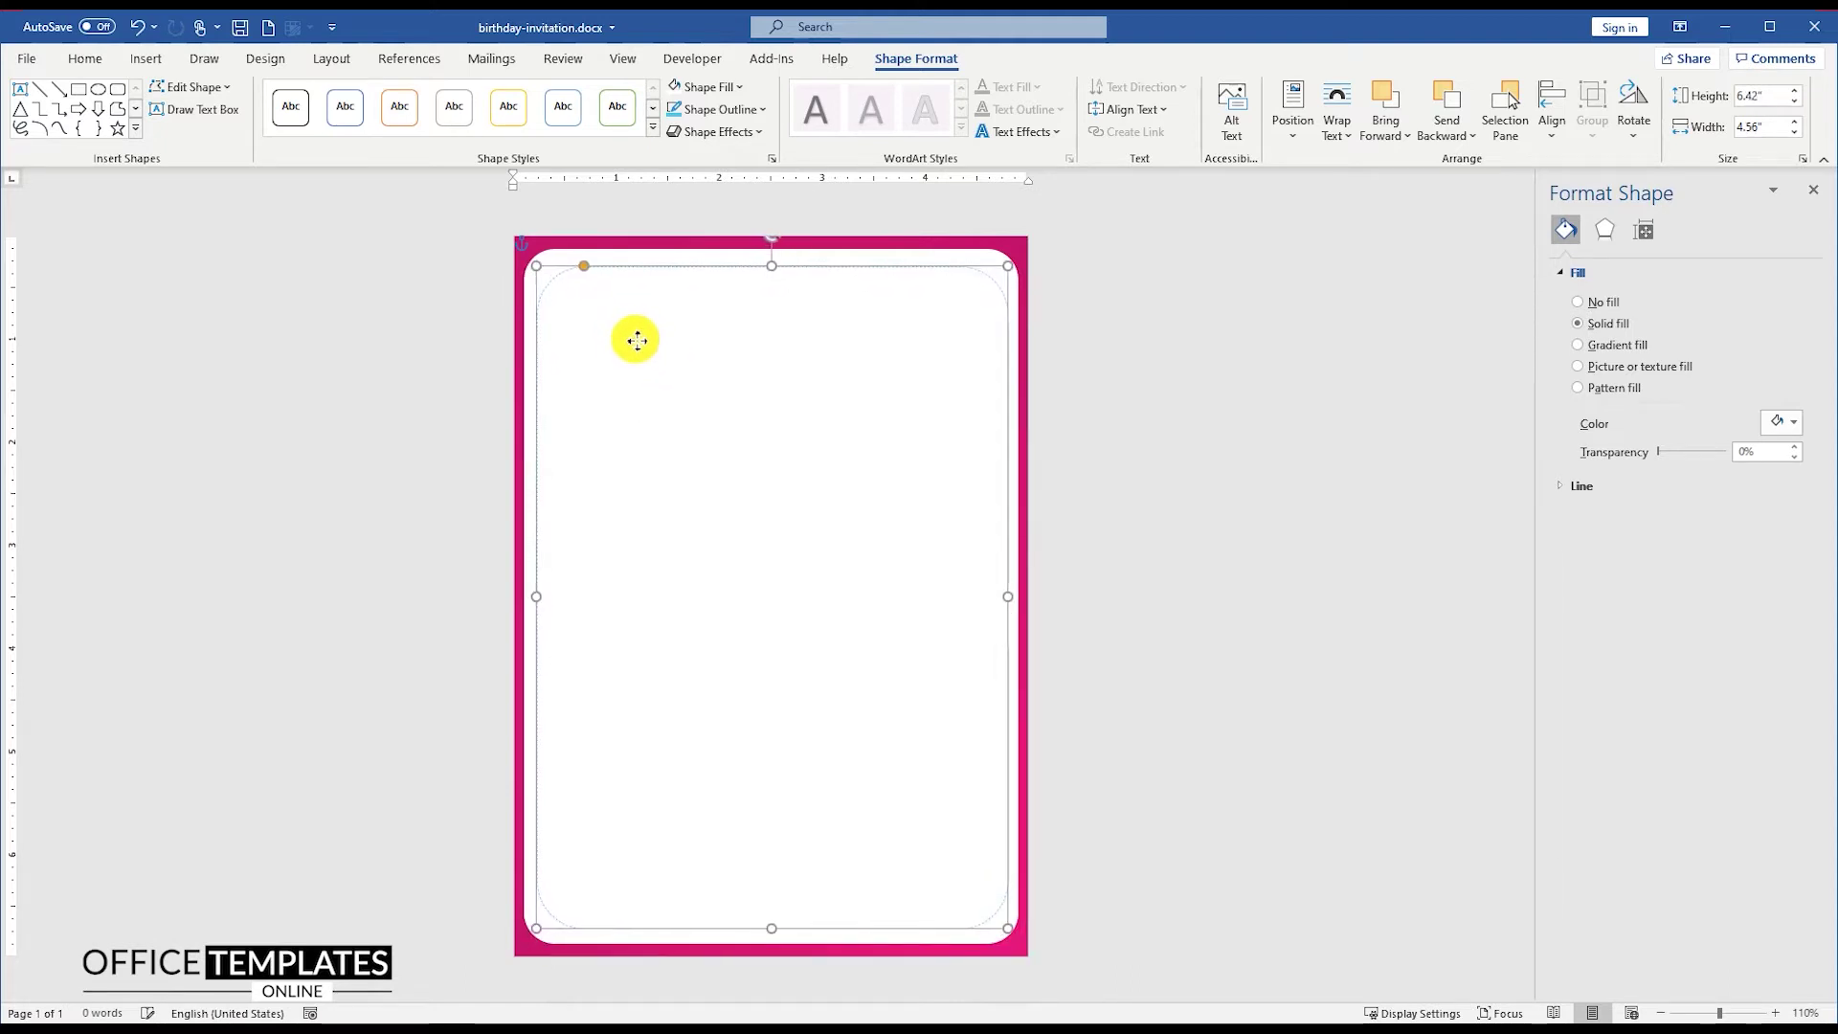
{"action": "left_click", "coordinate": [1552, 107]}
{"action": "left_click", "coordinate": [1583, 184]}
{"action": "left_click", "coordinate": [1550, 134]}
{"action": "left_click", "coordinate": [1608, 276]}
{"action": "left_click", "coordinate": [1087, 339]}
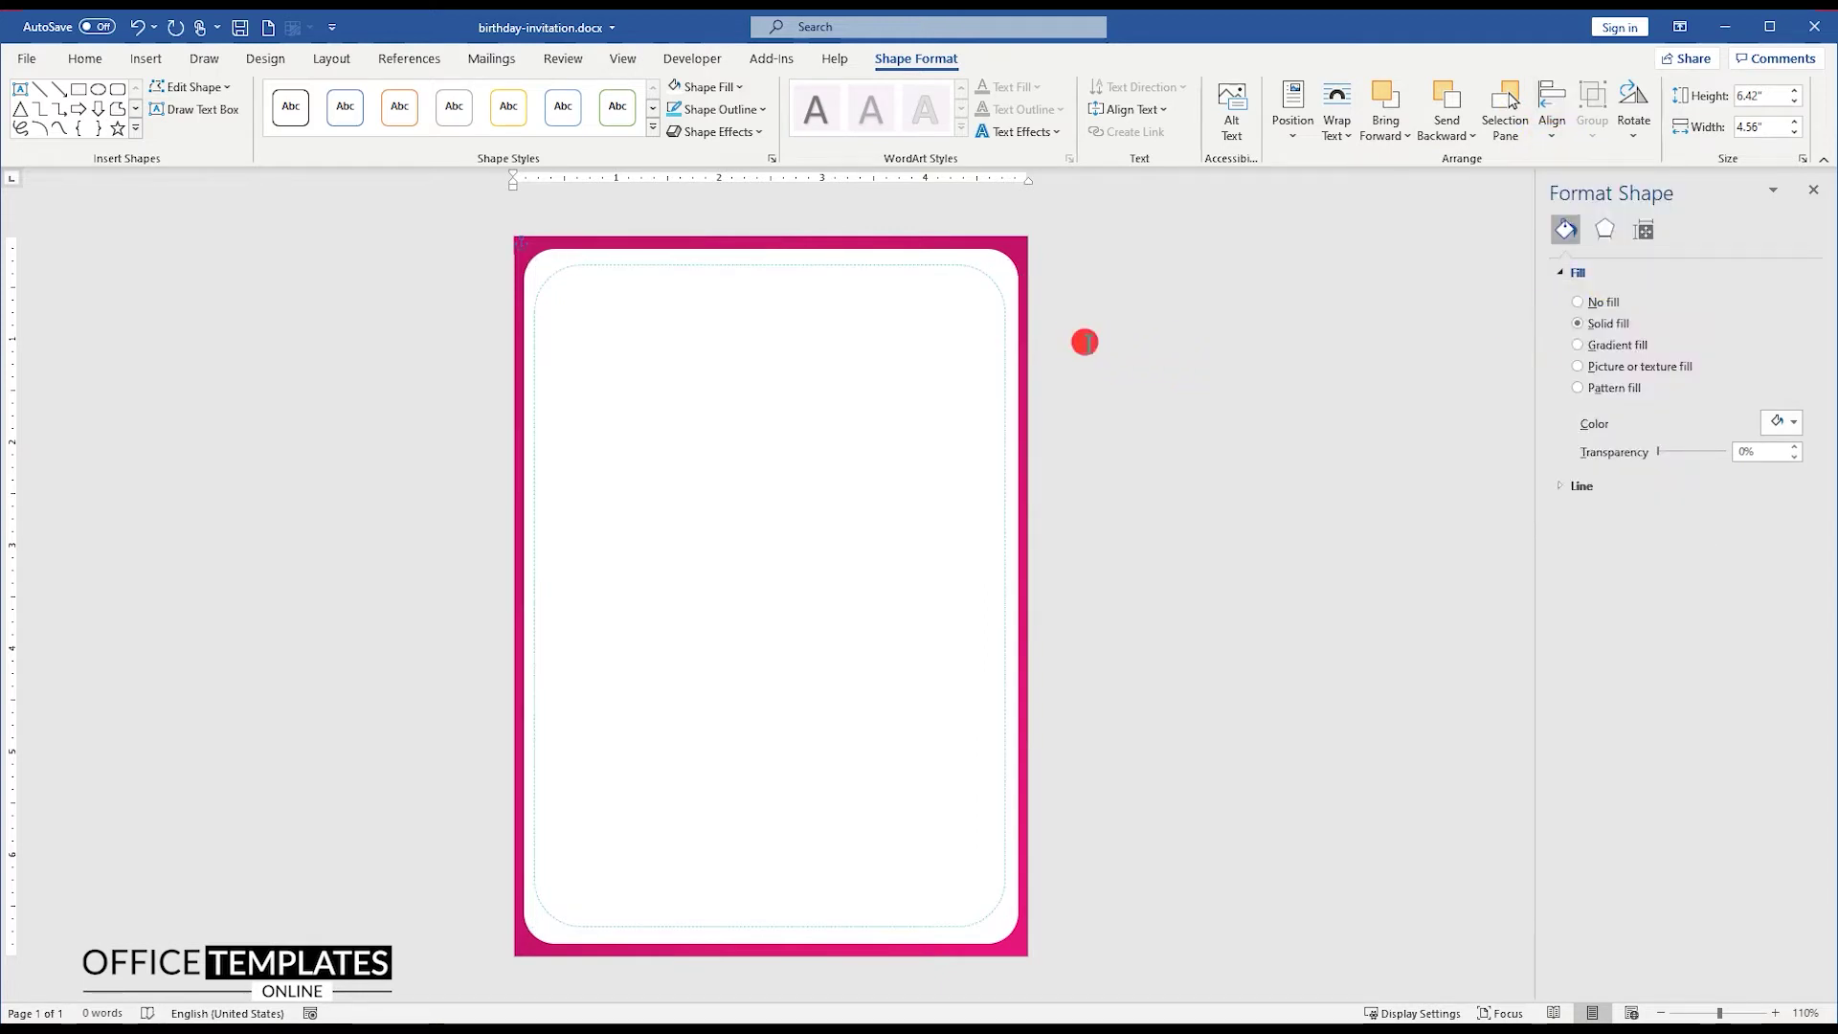
{"action": "left_click", "coordinate": [147, 62]}
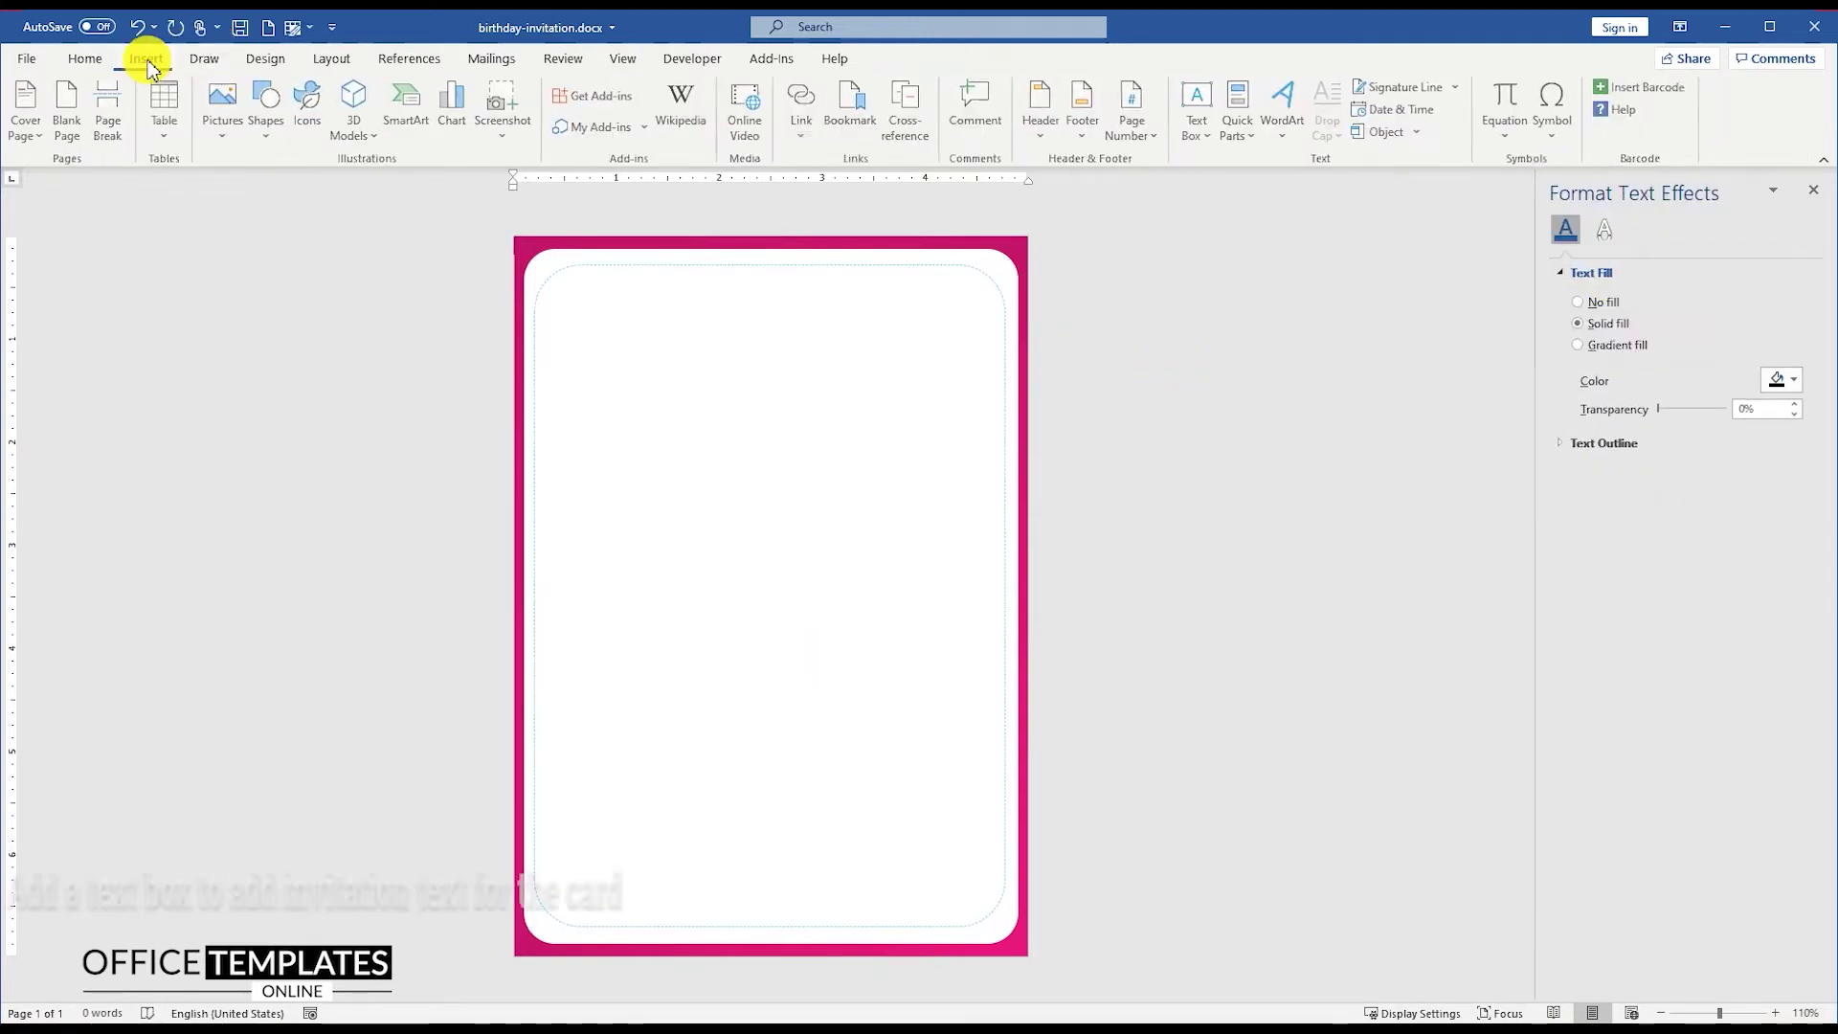
Step: Draw a text box near the top of the card
{"action": "left_click", "coordinate": [260, 115]}
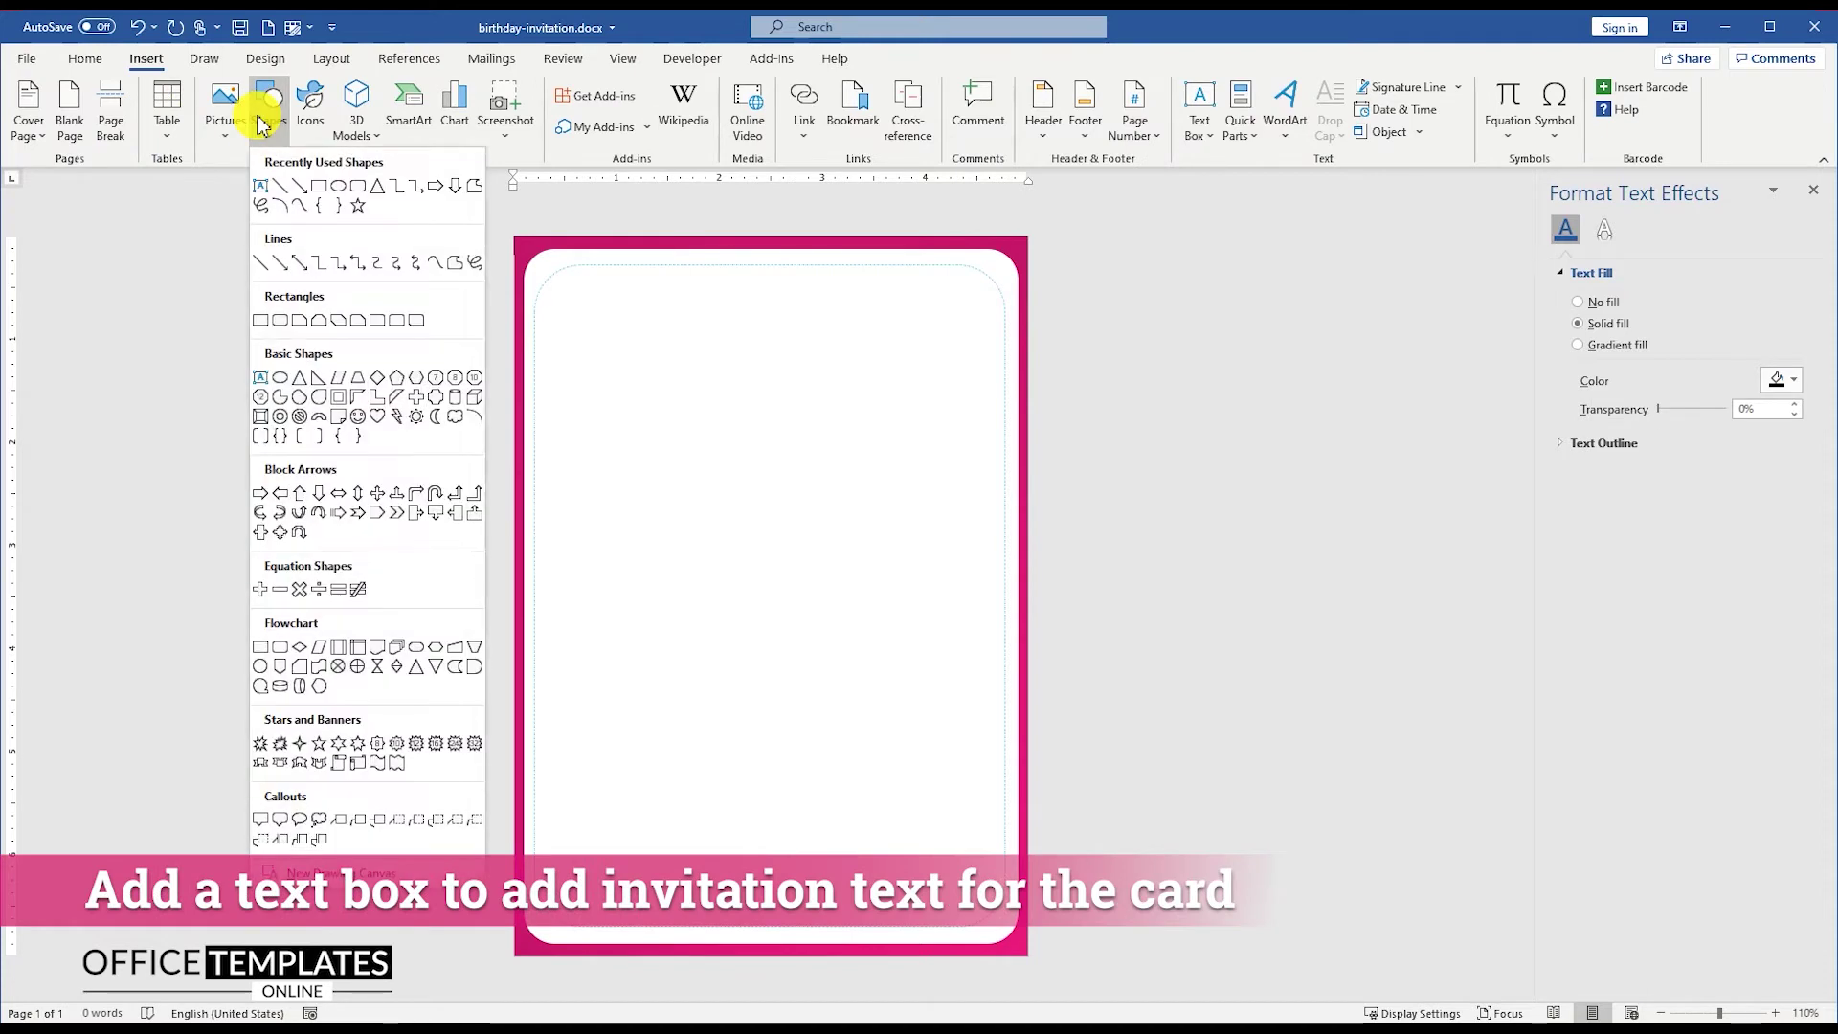
{"action": "left_click", "coordinate": [264, 186]}
{"action": "left_click_drag", "start_coordinate": [567, 295], "coordinate": [980, 470]}
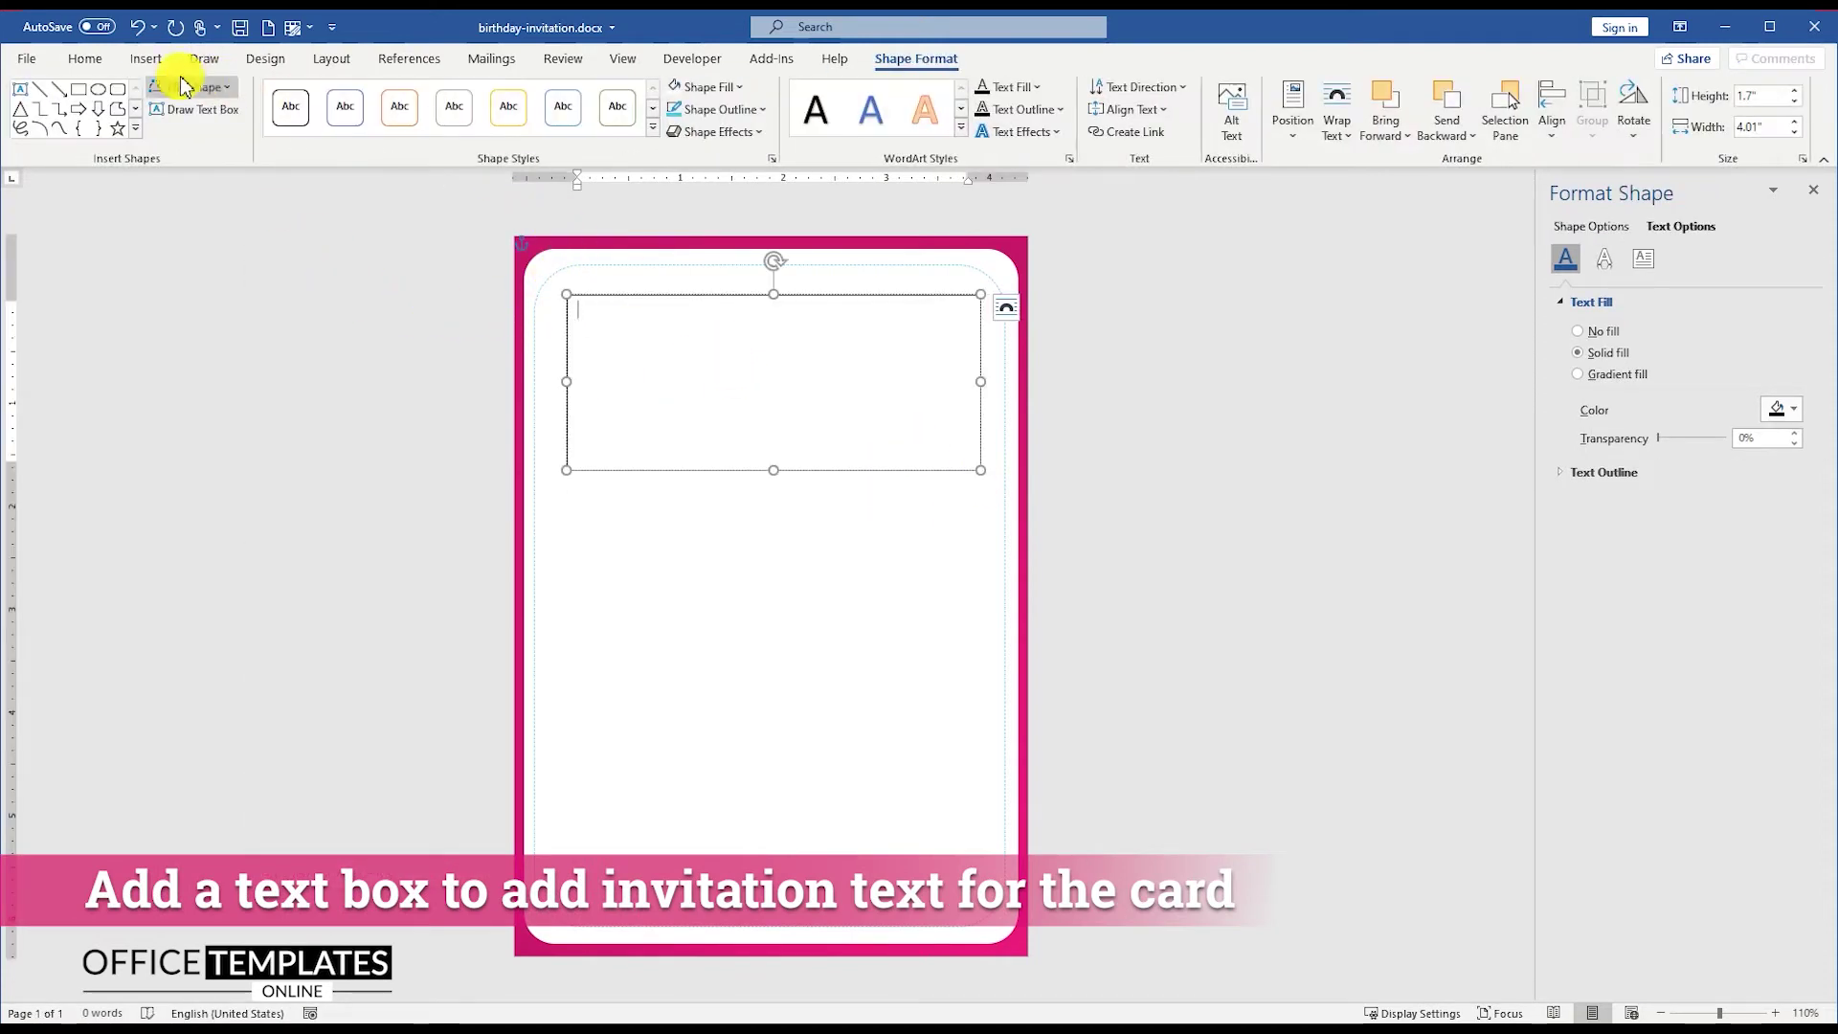
{"action": "left_click", "coordinate": [85, 58]}
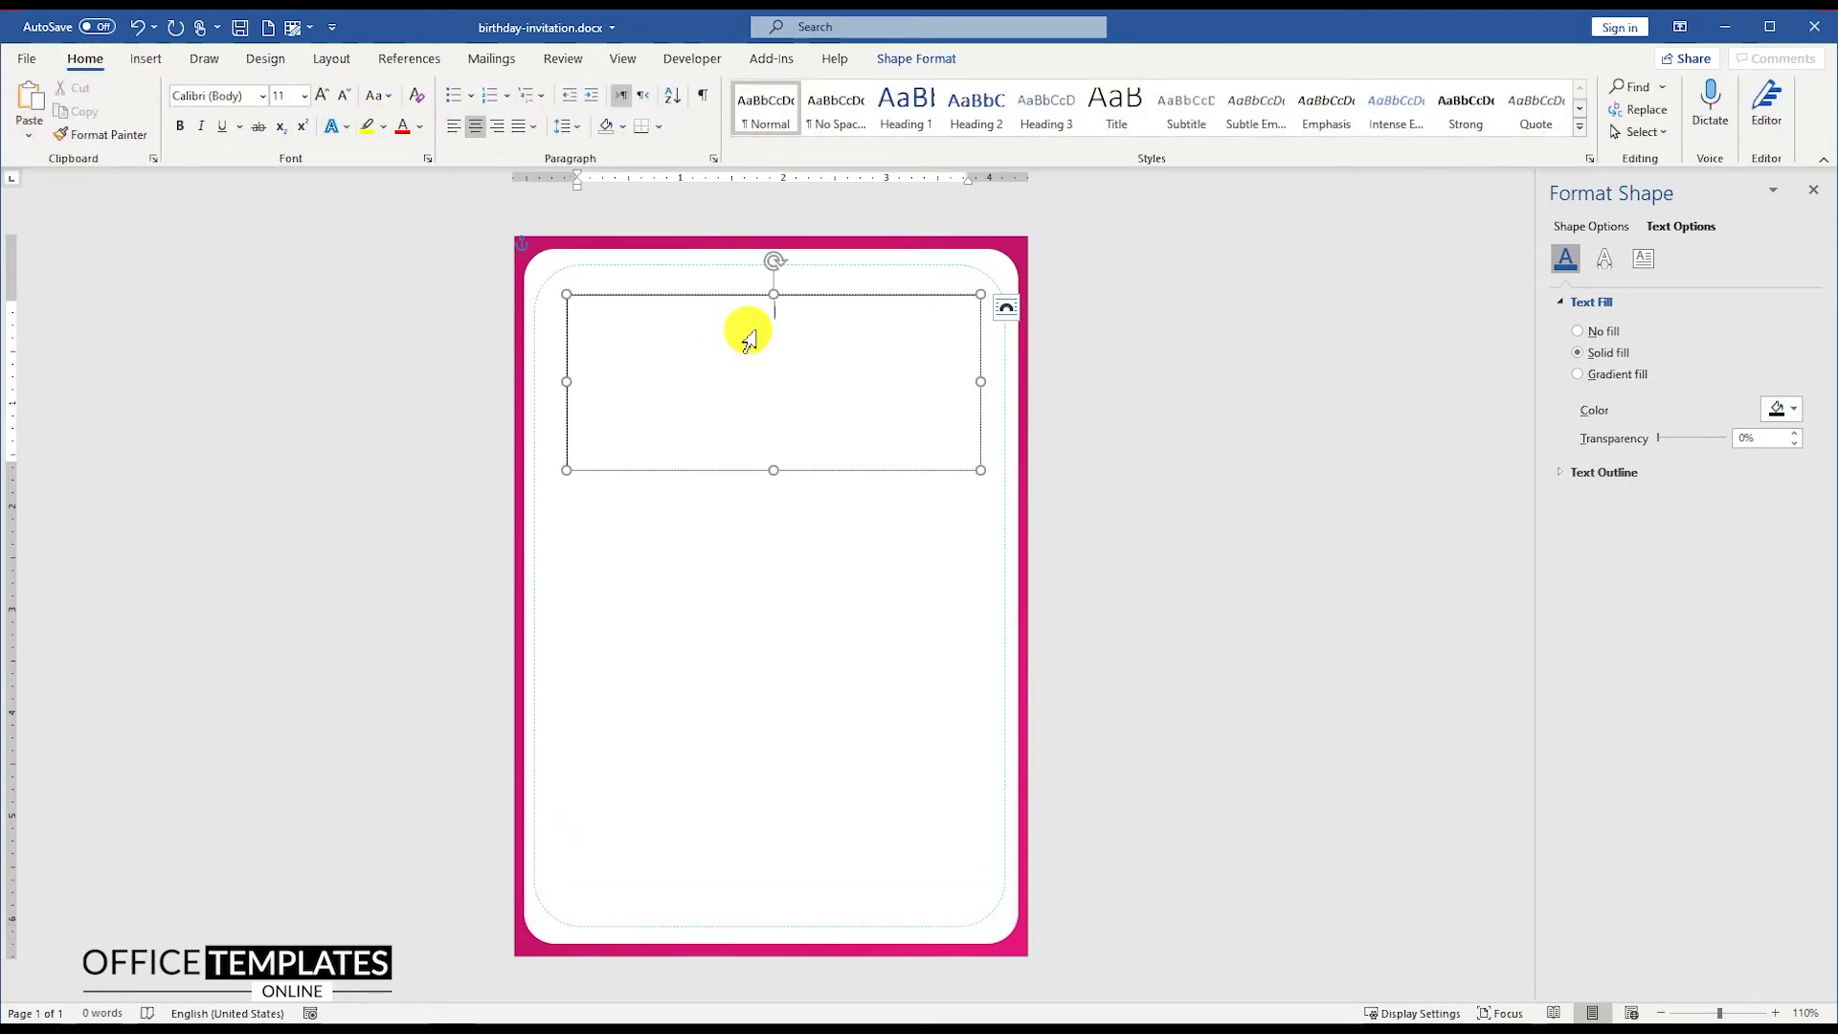
Step: Type 'JOIN US FOR THIS SPECIAL DAY!', 'WE ARE CELEBRATING' and the child's name on separate lines
{"action": "type", "text": "JOIN"}
{"action": "scroll", "coordinate": [840, 369], "scroll_direction": "up", "scroll_amount": 13}
{"action": "type", "text": "US FOR THIS S"}
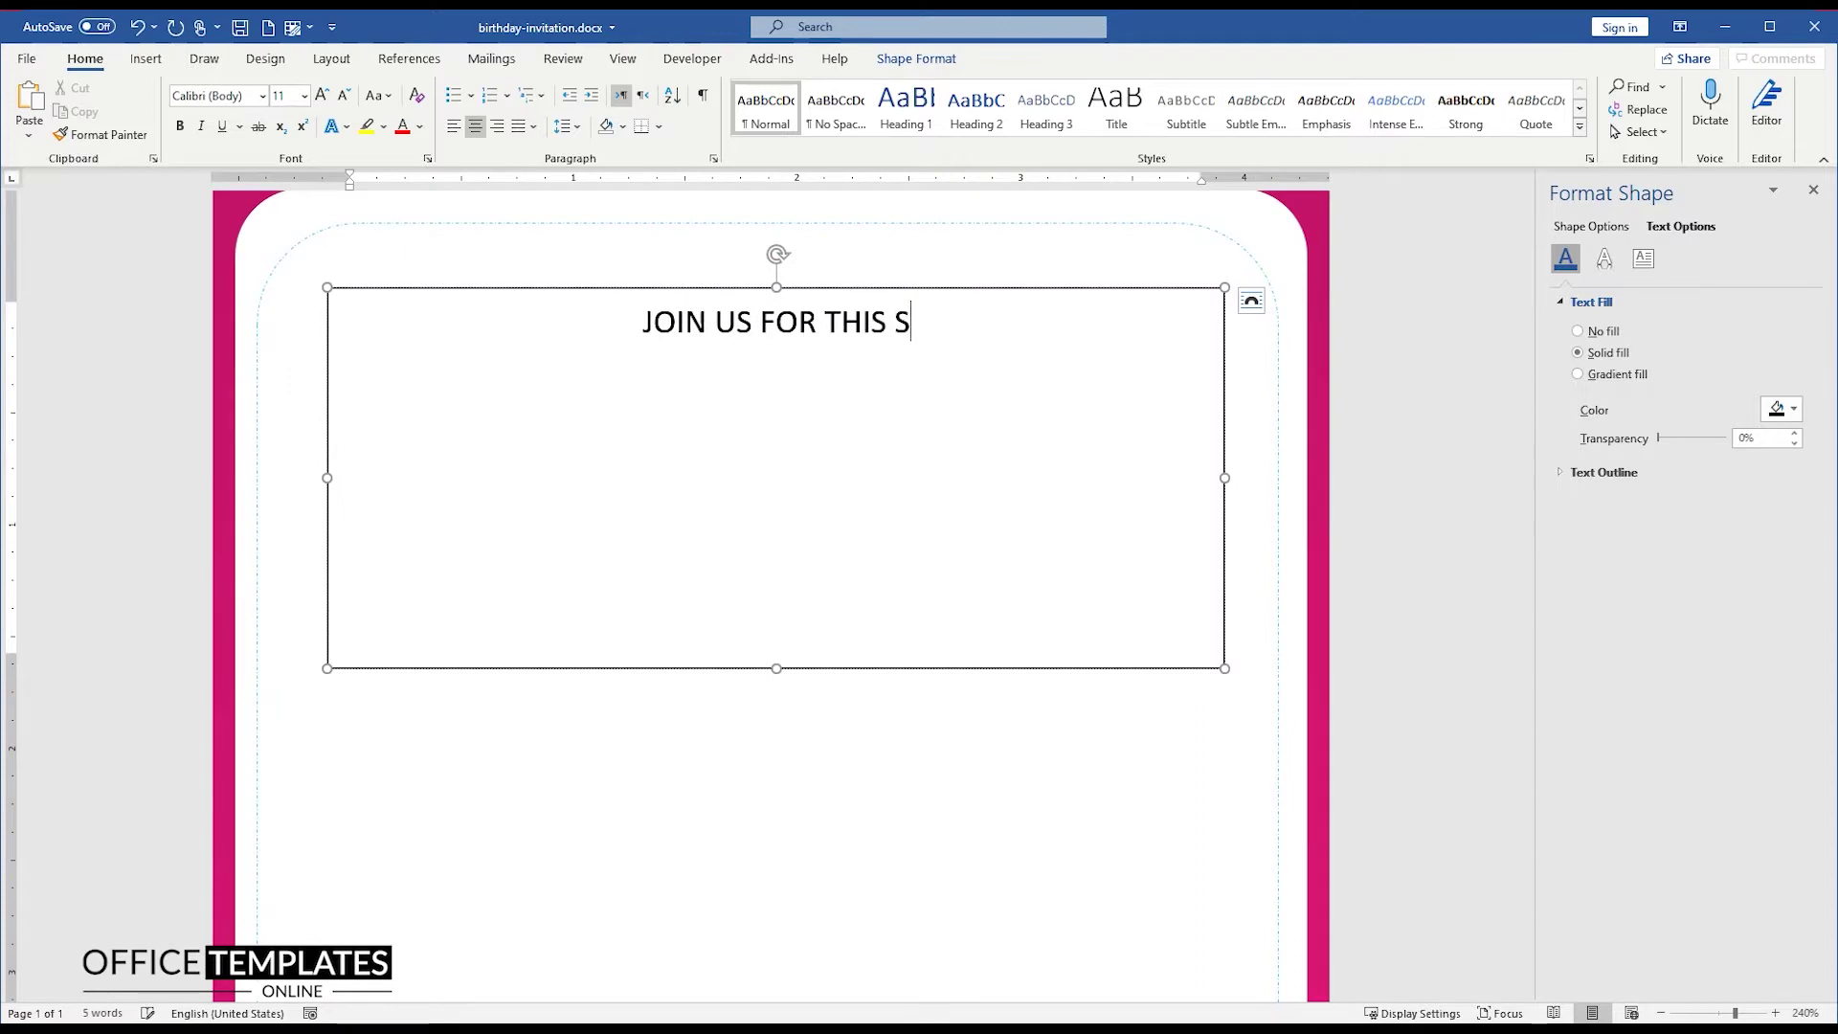
{"action": "type", "text": "PECIAL DAY!"}
{"action": "key", "text": "Return"}
{"action": "type", "text": "WE ARE CELEBRATING"}
{"action": "key", "text": "Return"}
{"action": "type", "text": "Arianna’s"}
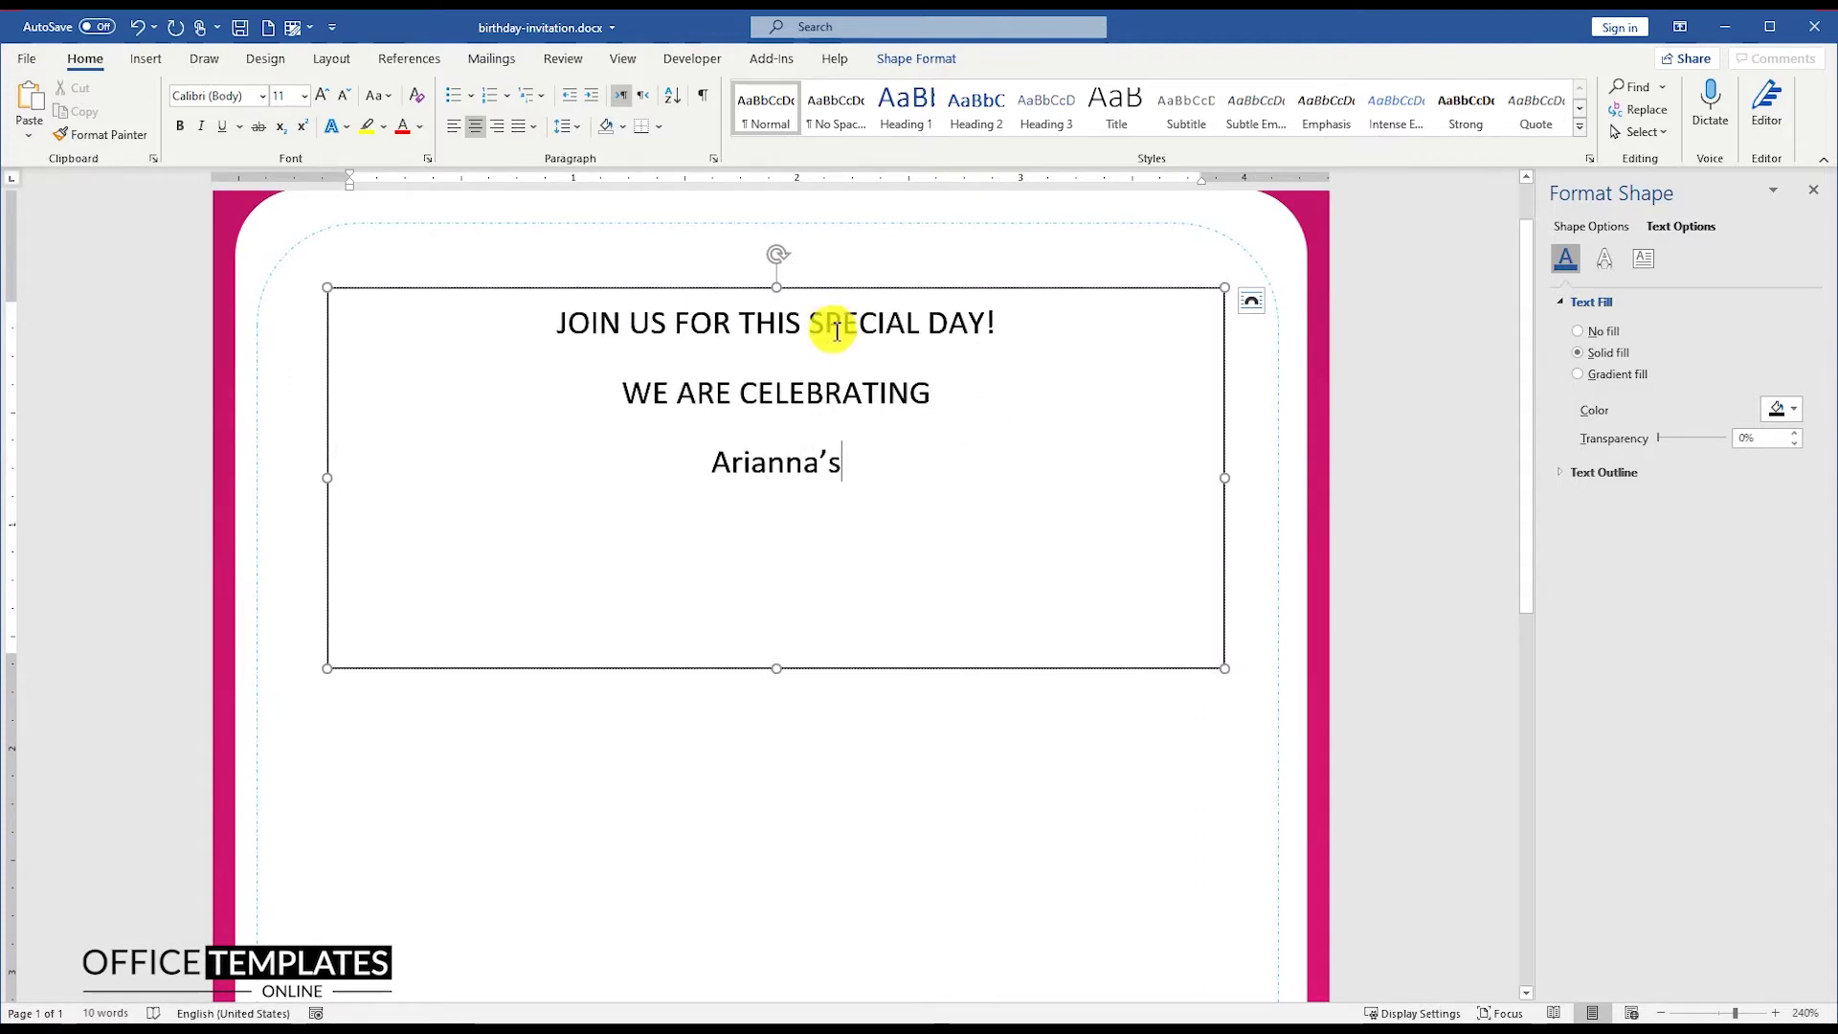
{"action": "key", "text": "ctrl+a"}
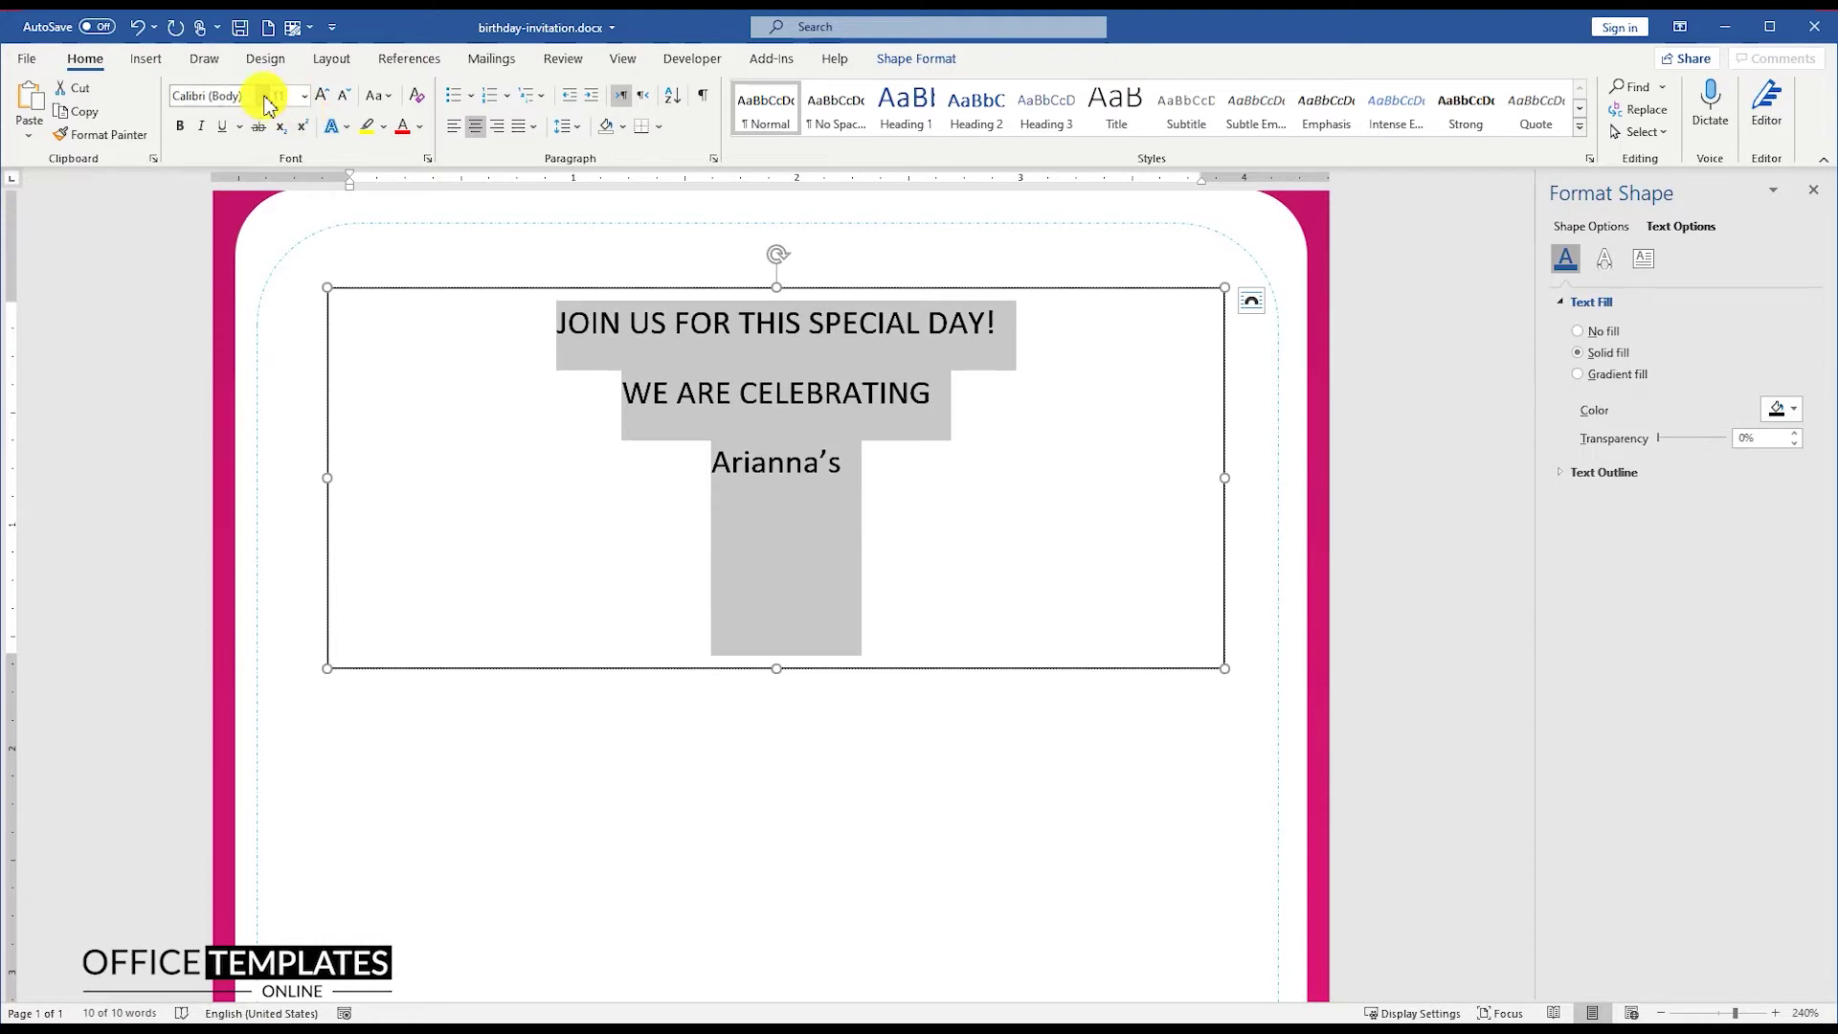
Step: Apply the Aleo font to all the invitation text
{"action": "left_click", "coordinate": [264, 97]}
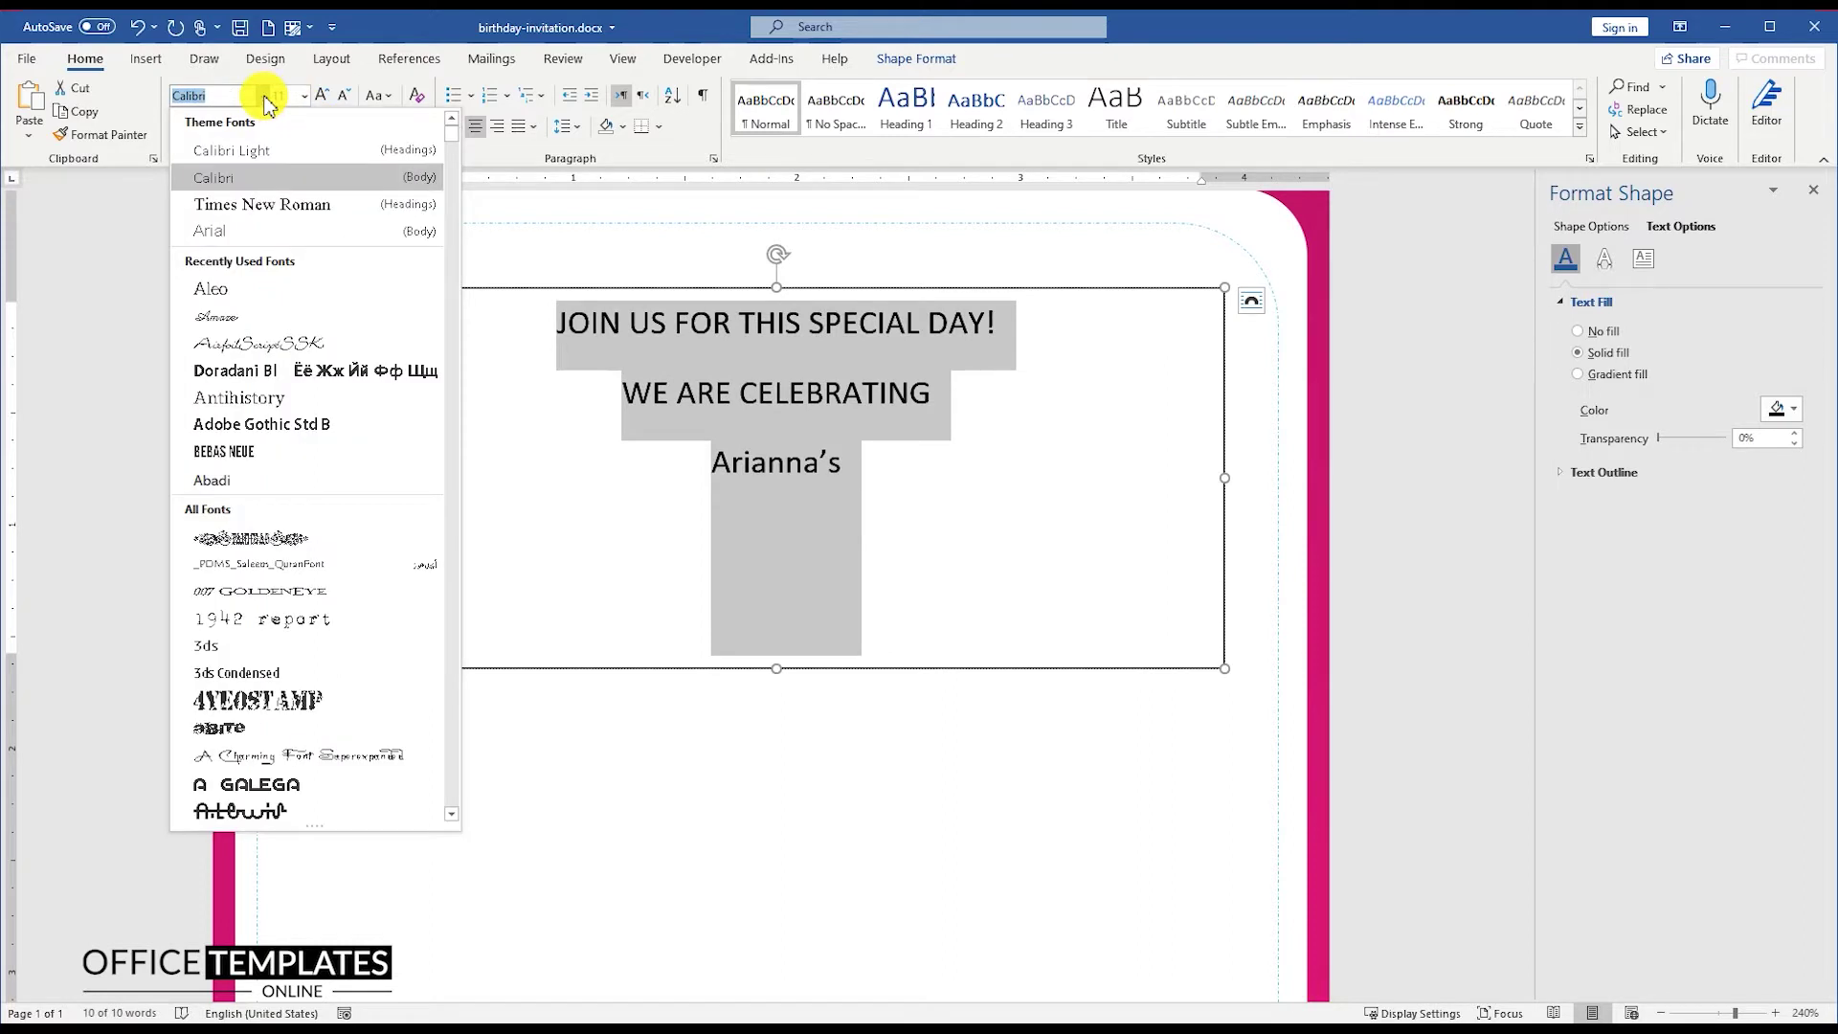
{"action": "left_click", "coordinate": [237, 288]}
{"action": "left_click", "coordinate": [752, 320]}
Step: Set the first two lines to 14 pt
{"action": "triple_click", "coordinate": [753, 320]}
{"action": "left_click", "coordinate": [958, 391], "text": "shift"}
{"action": "left_click", "coordinate": [279, 96]}
{"action": "type", "text": "14"}
{"action": "key", "text": "Return"}
{"action": "left_click", "coordinate": [287, 102]}
Step: Make the 'JOIN US FOR THIS SPECIAL DAY!' line bold and pink
{"action": "triple_click", "coordinate": [651, 330]}
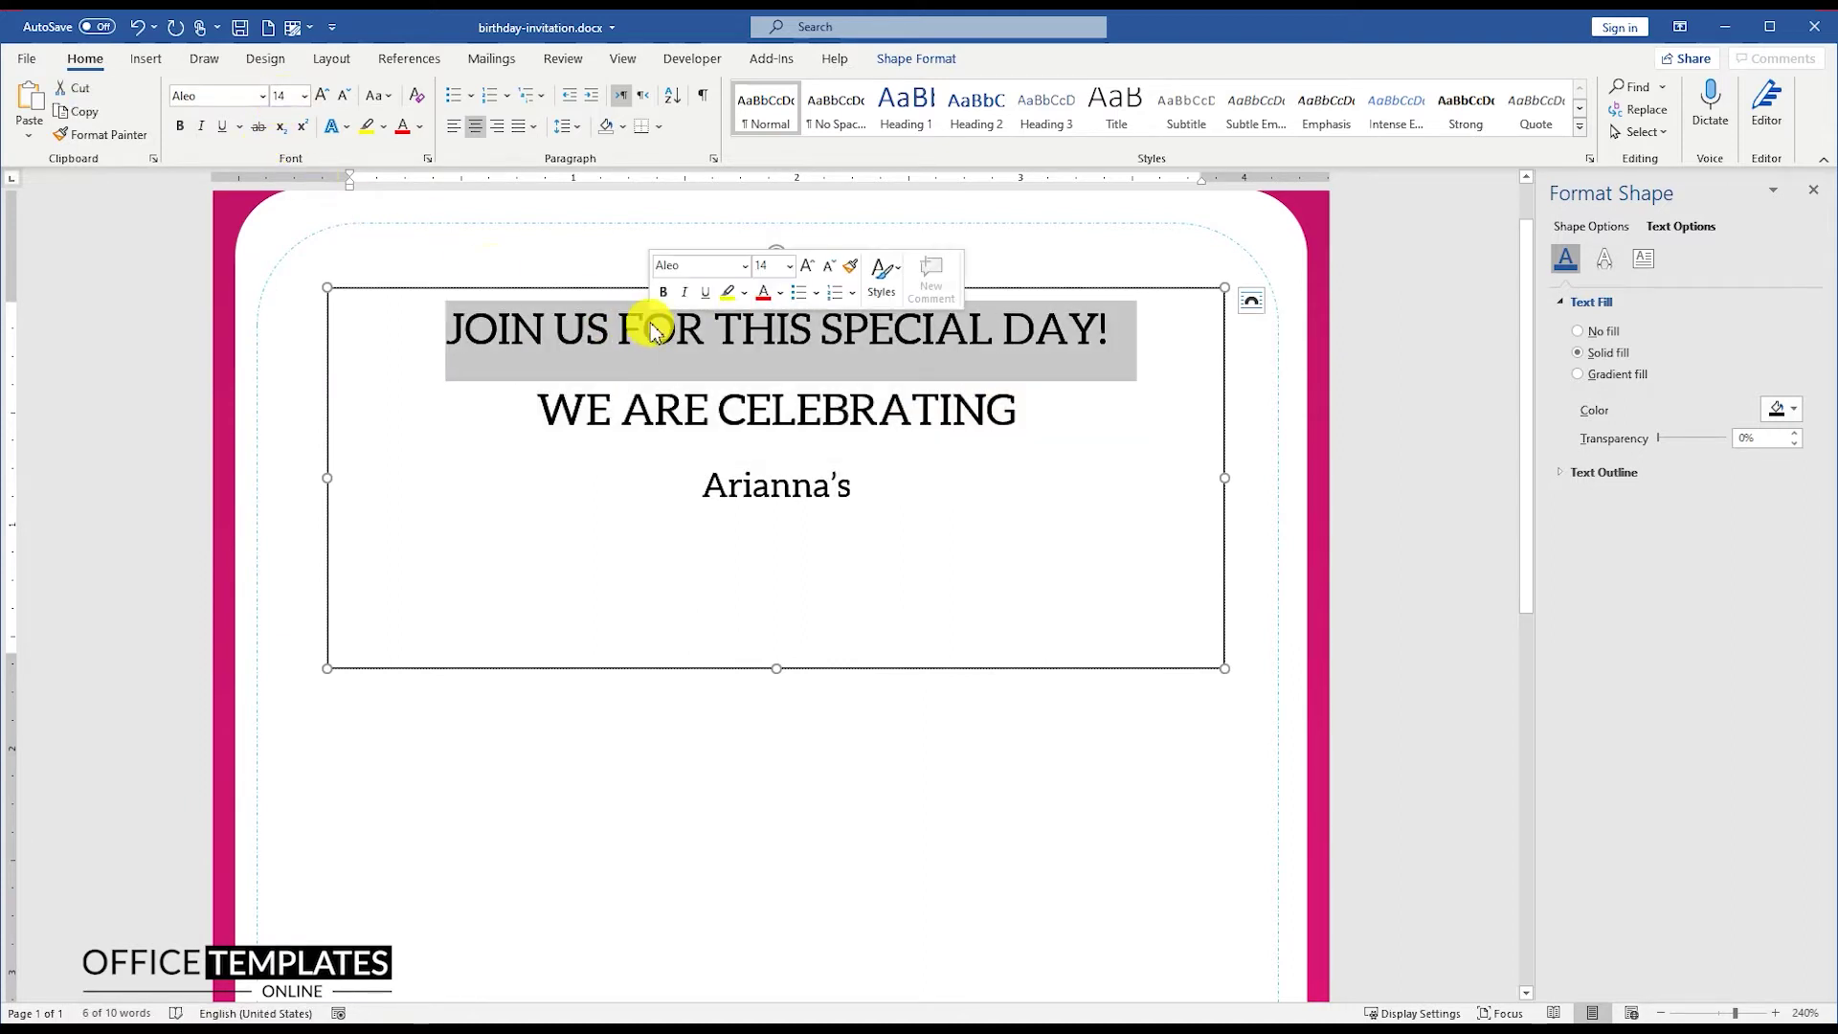
{"action": "left_click", "coordinate": [420, 127]}
{"action": "left_click", "coordinate": [413, 398]}
{"action": "left_click", "coordinate": [179, 125]}
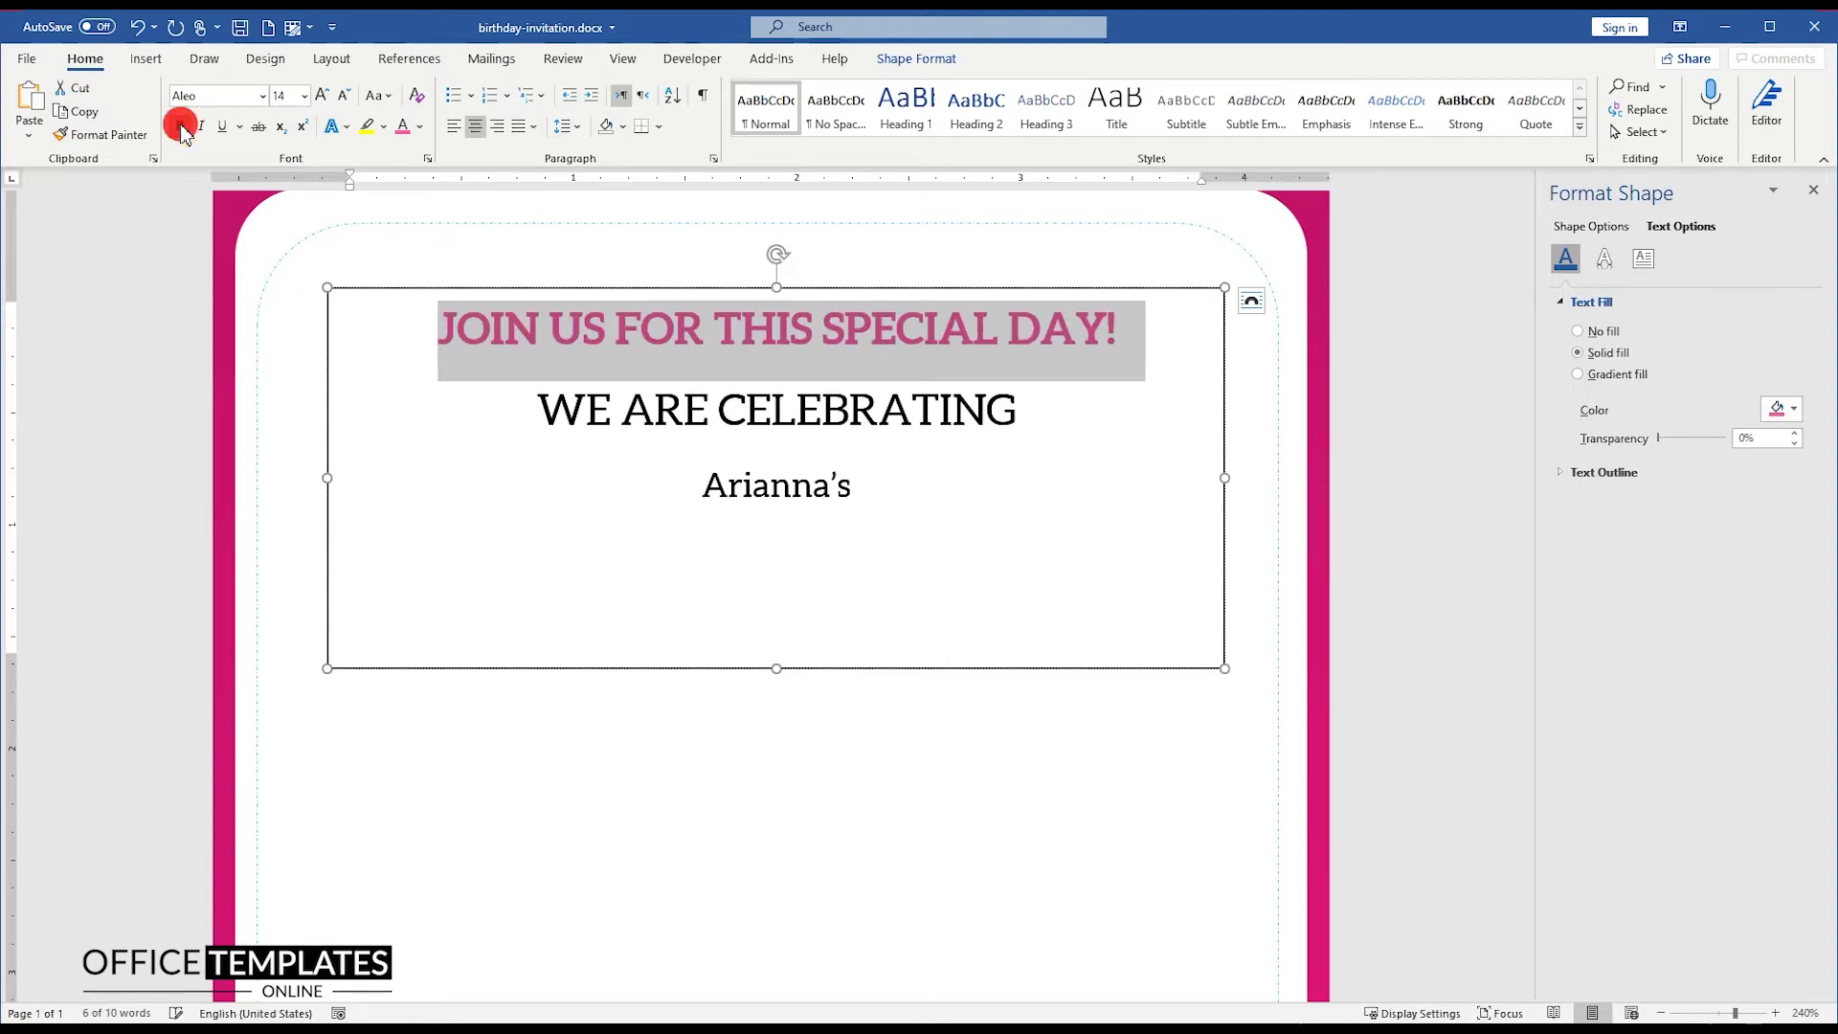
Step: Make the child's name 24 pt and bold
{"action": "triple_click", "coordinate": [750, 411]}
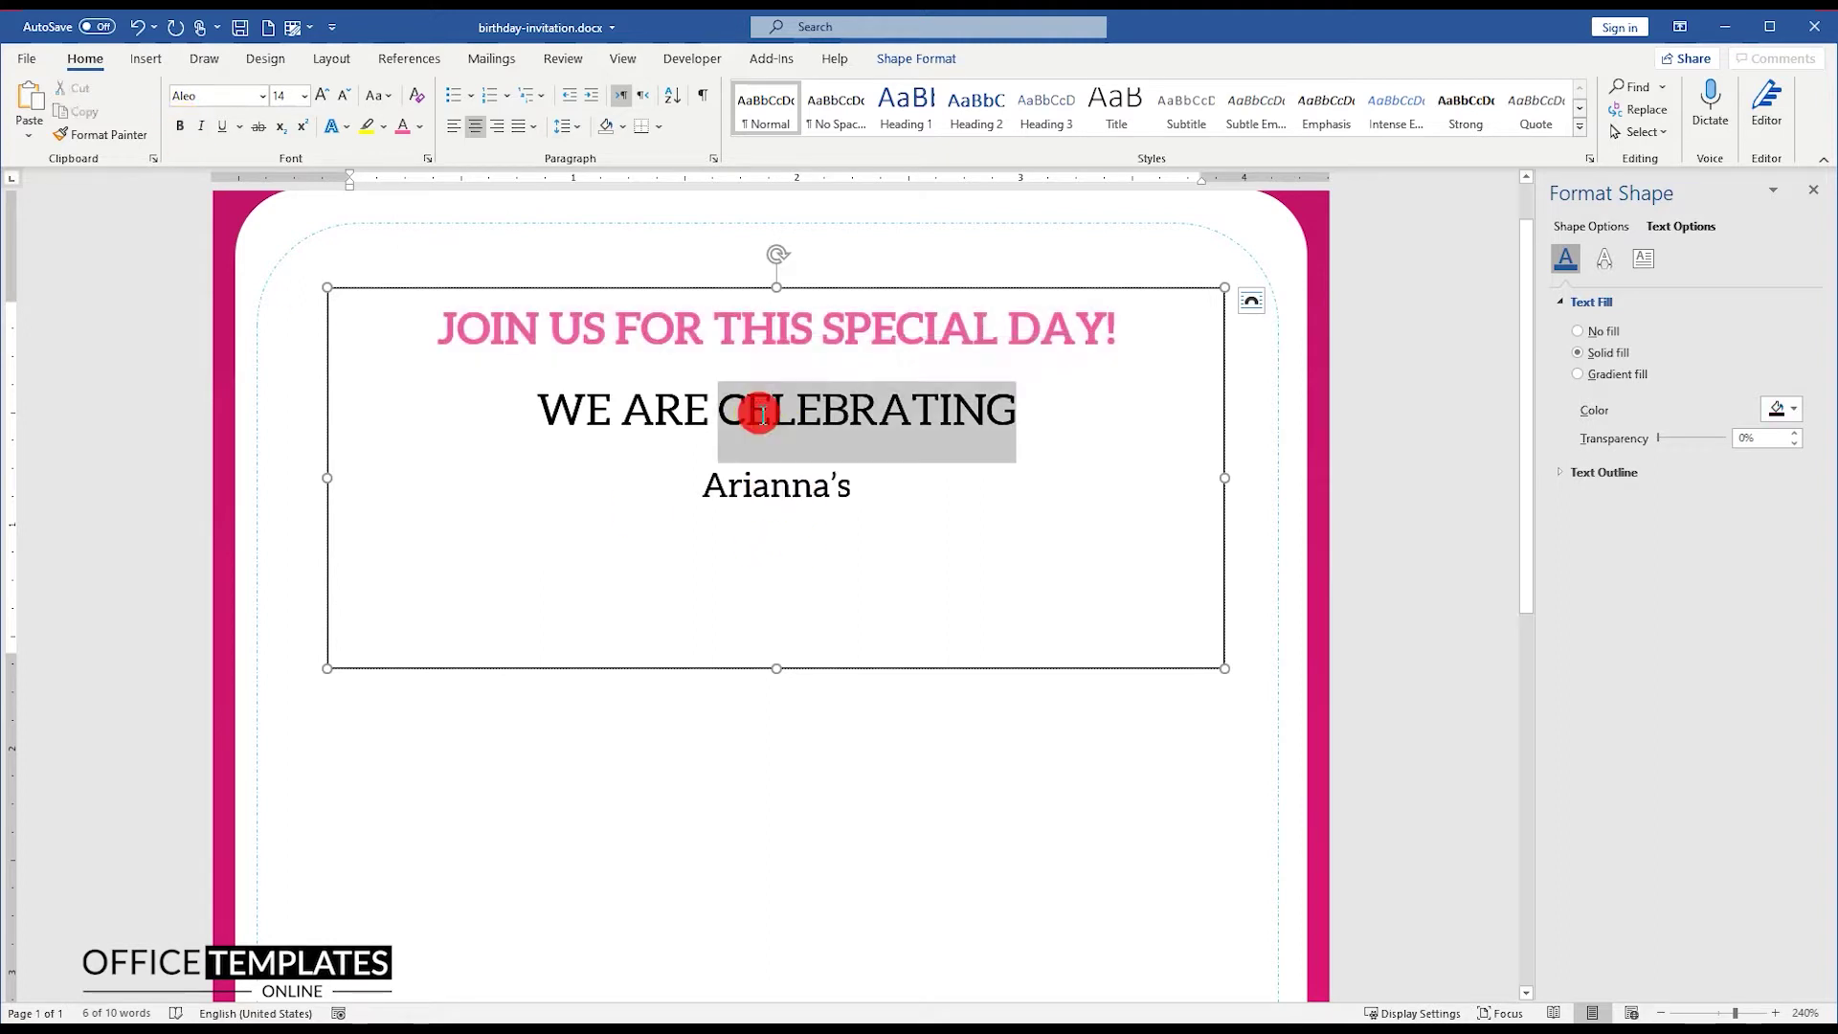
{"action": "triple_click", "coordinate": [732, 479]}
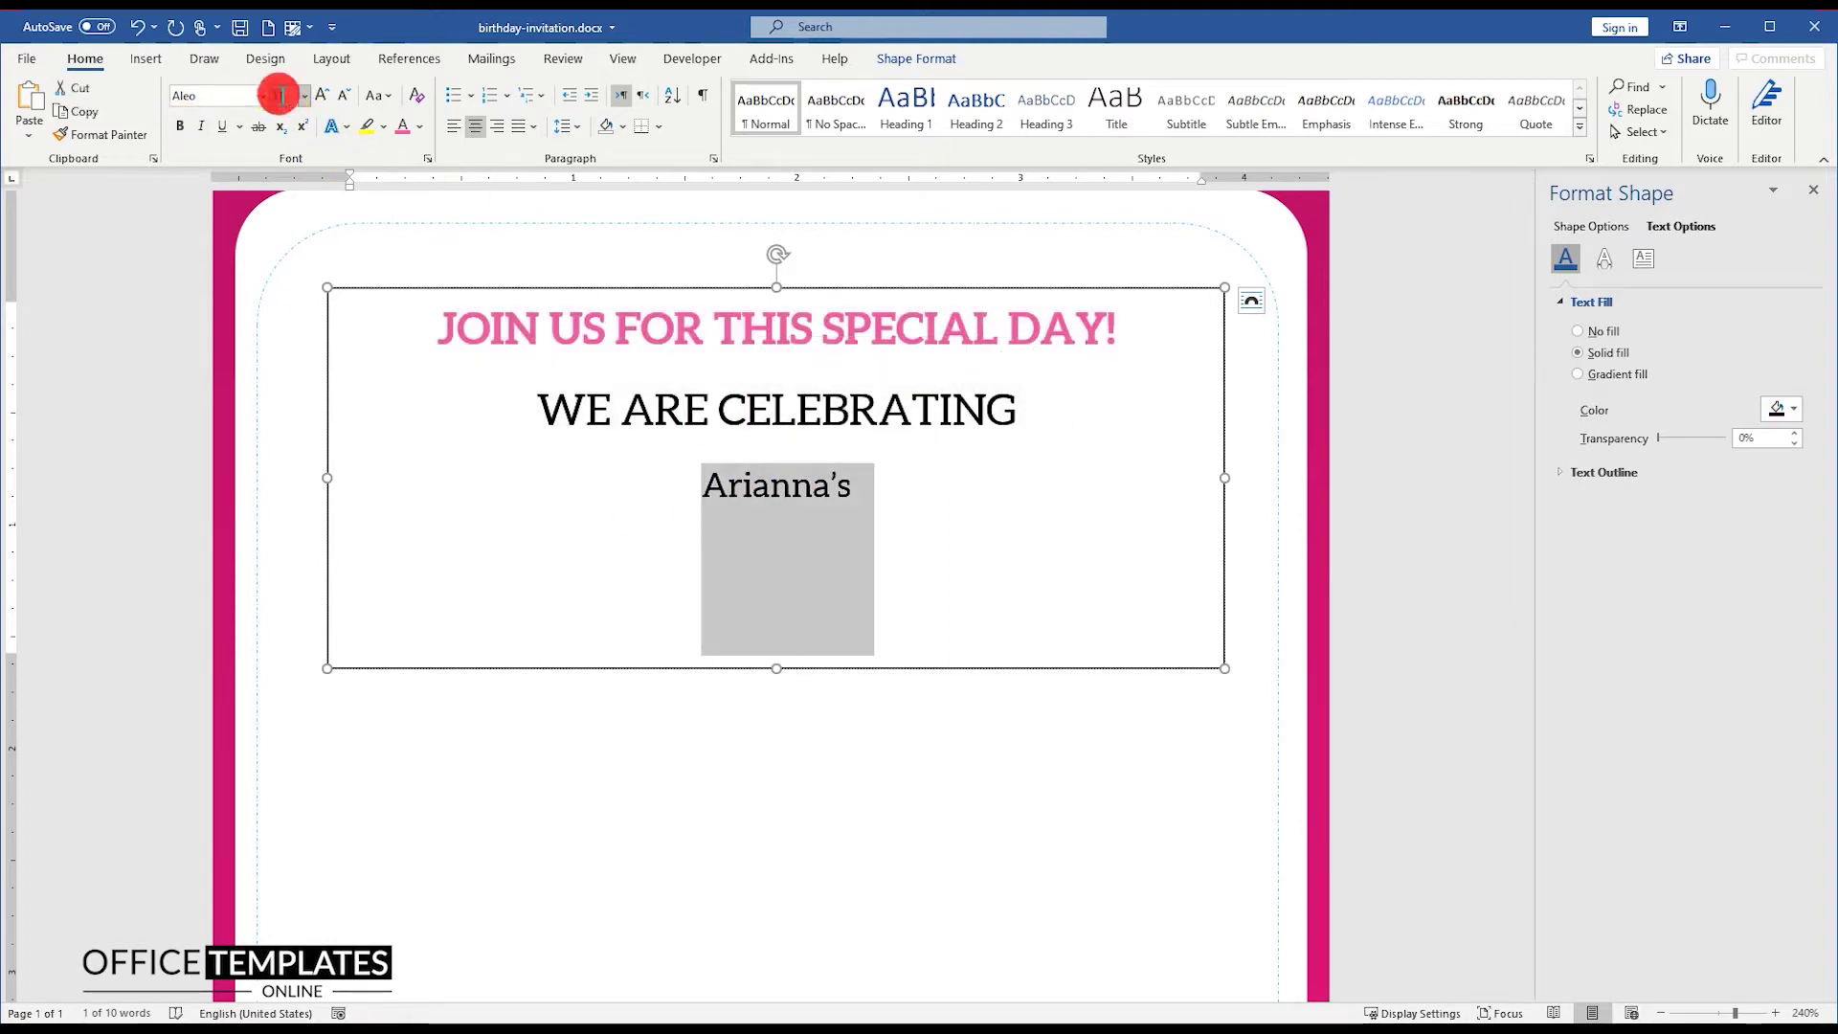
{"action": "triple_click", "coordinate": [756, 497]}
{"action": "left_click", "coordinate": [278, 95]}
{"action": "type", "text": "24"}
{"action": "key", "text": "Return"}
{"action": "key", "text": "ctrl+b"}
{"action": "left_click", "coordinate": [1591, 226]}
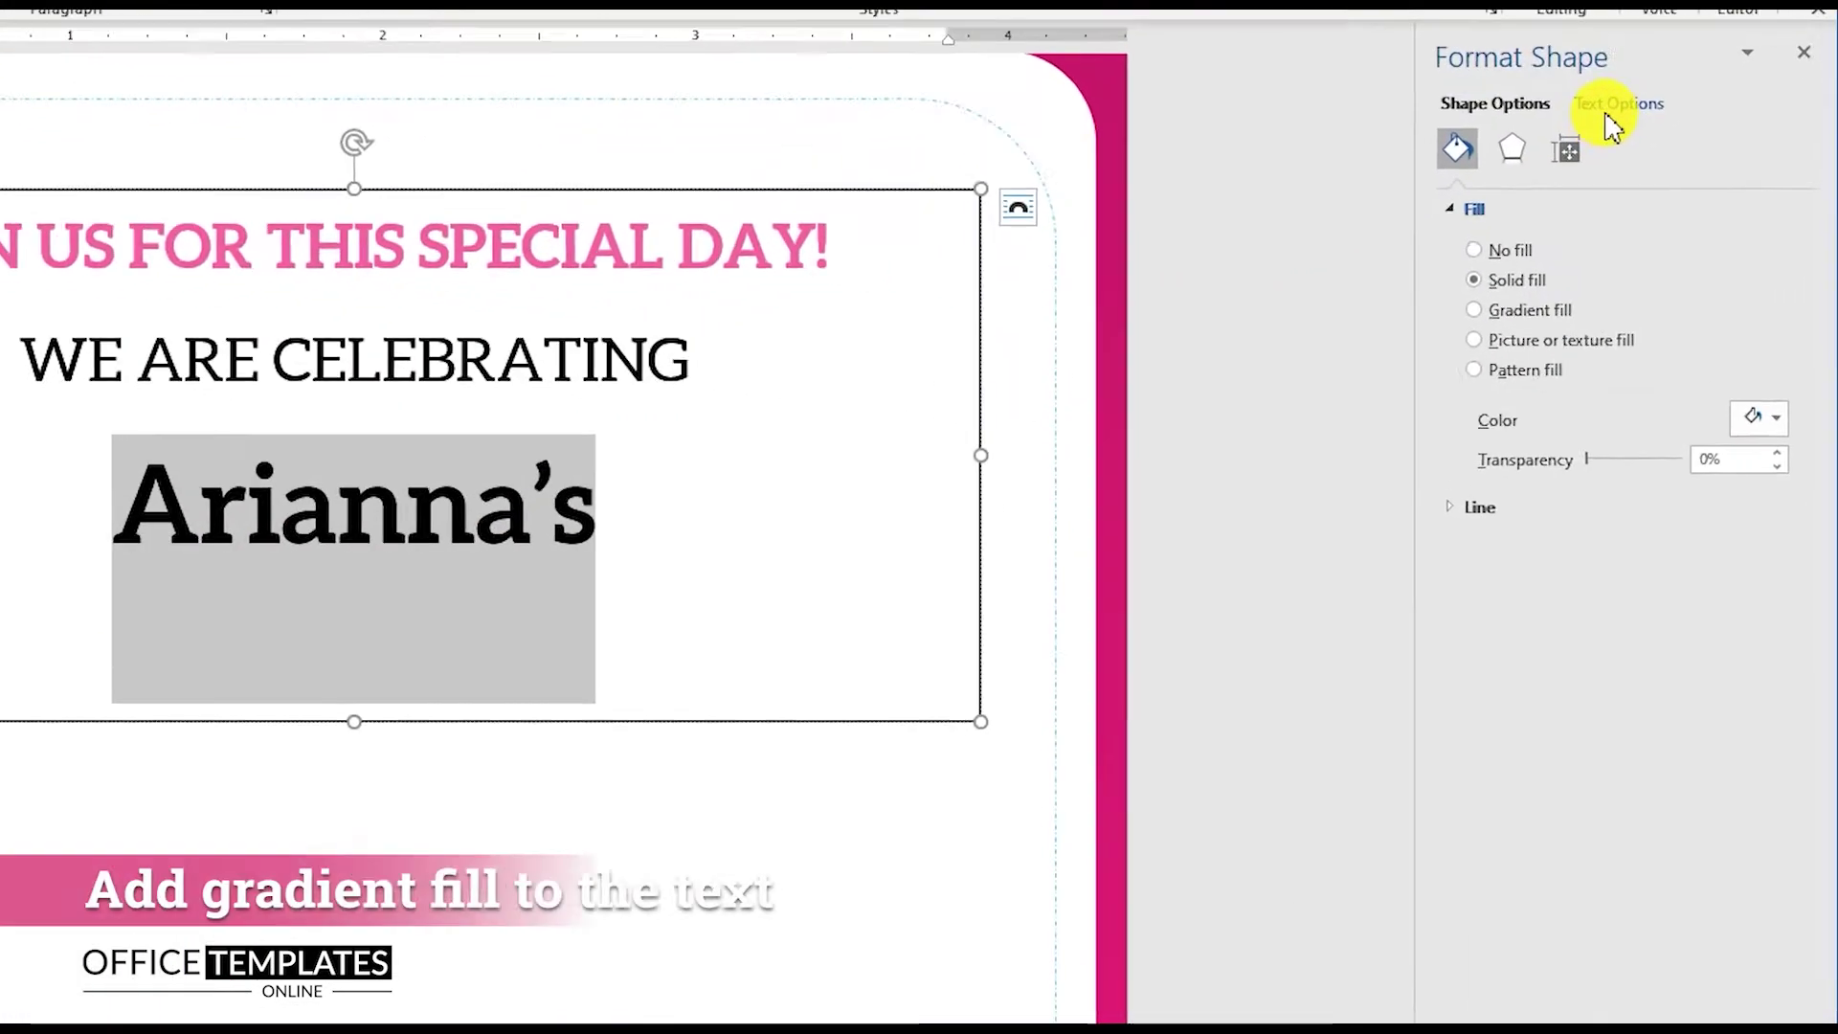
Step: Fill the name text with a teal-to-teal gradient, darkening the right stop to -36% brightness
{"action": "left_click", "coordinate": [1616, 105]}
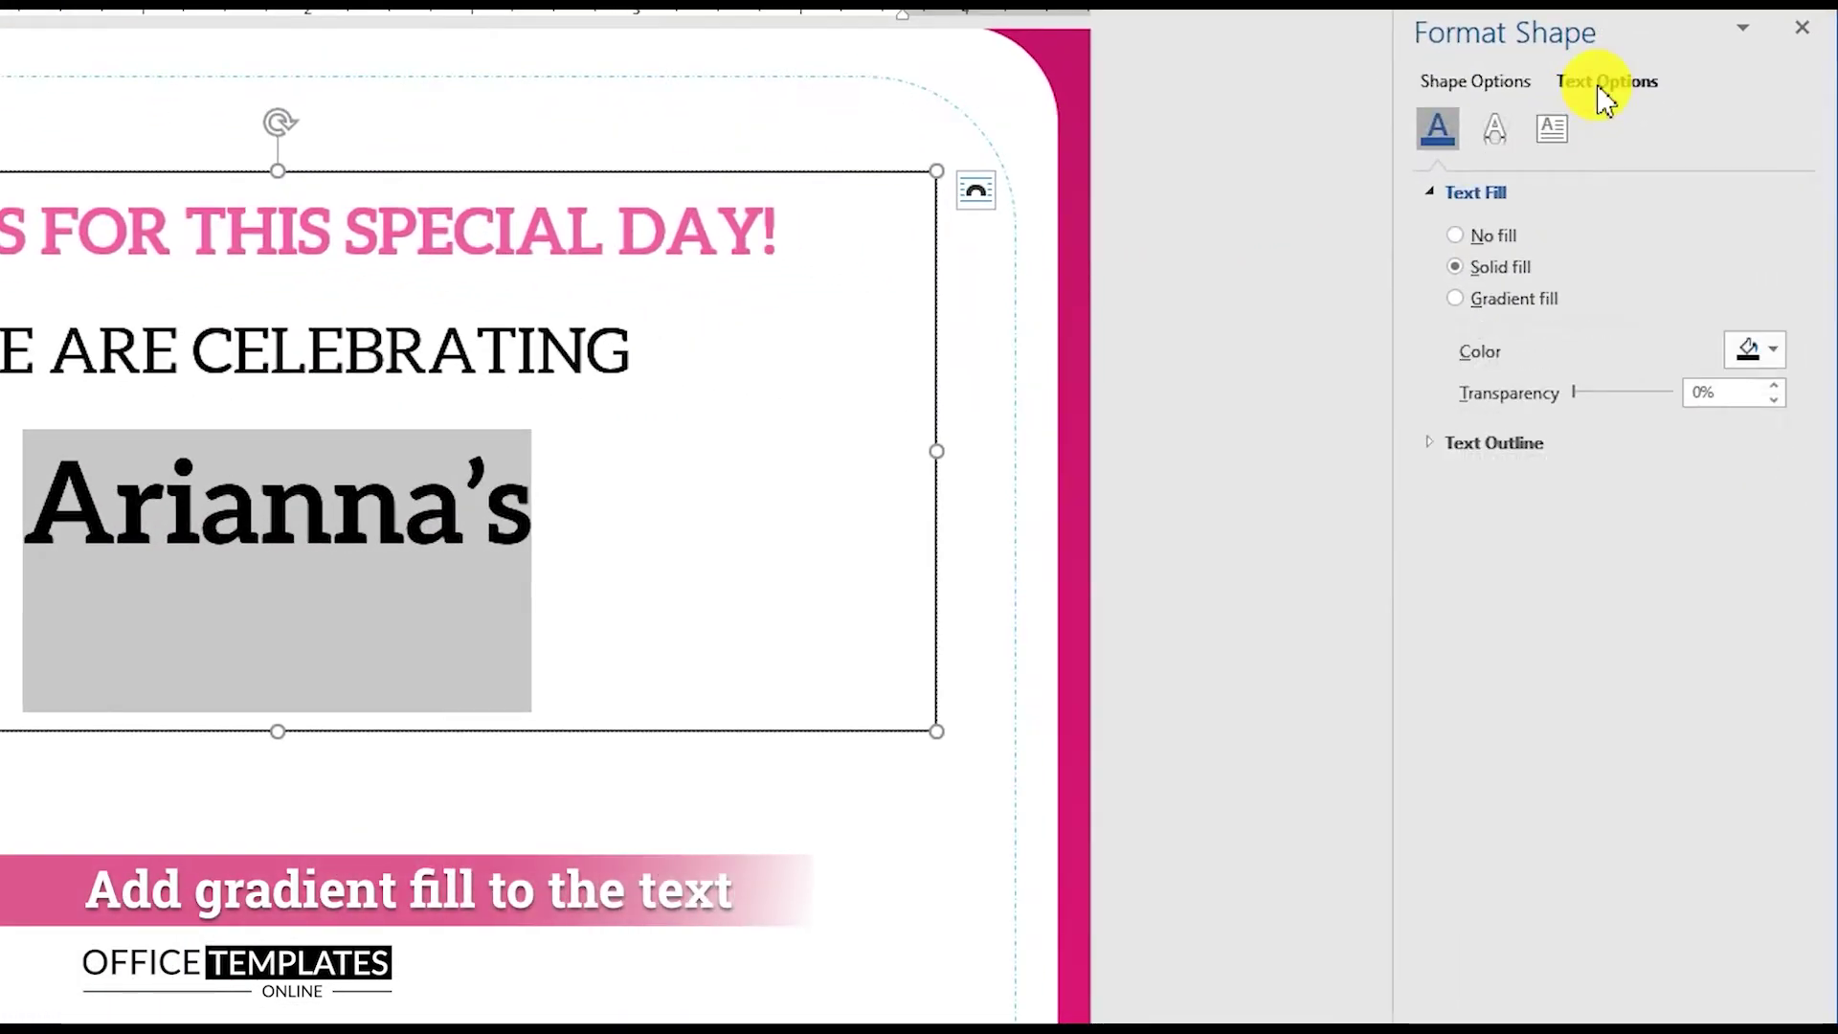
{"action": "left_click", "coordinate": [1483, 300]}
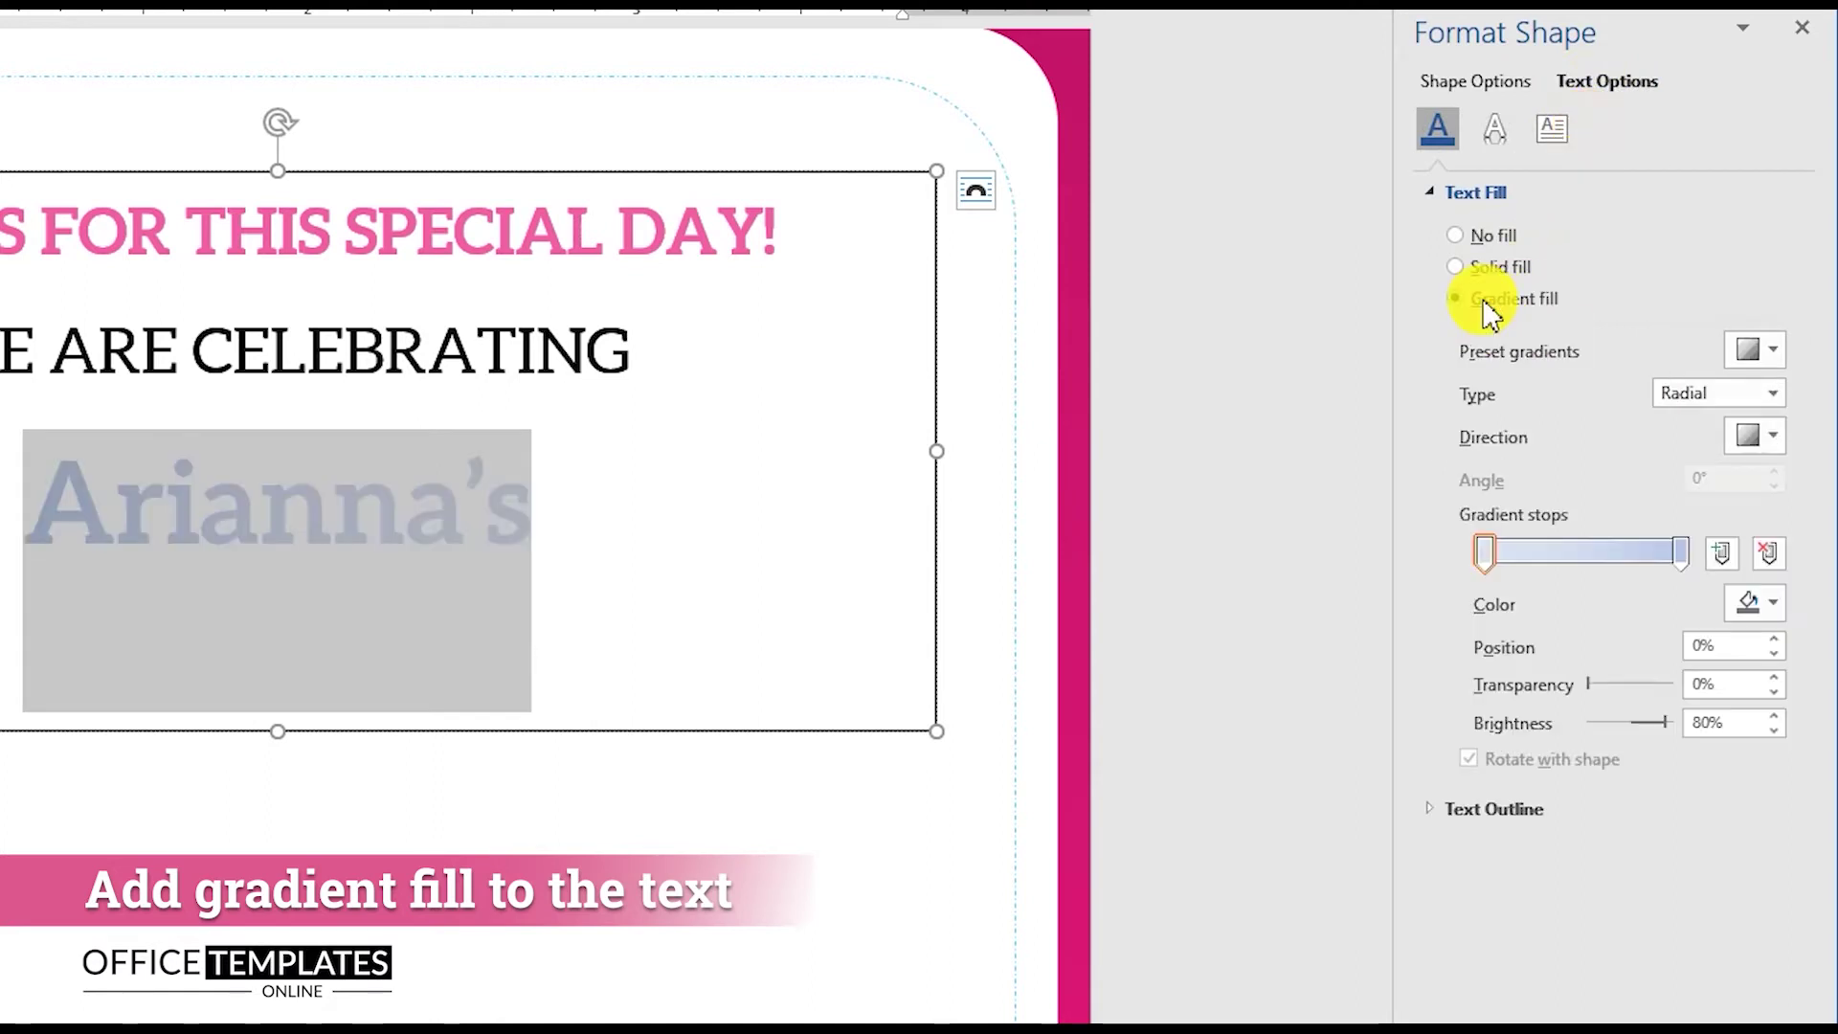
{"action": "left_click", "coordinate": [1773, 602]}
{"action": "left_click", "coordinate": [1635, 950]}
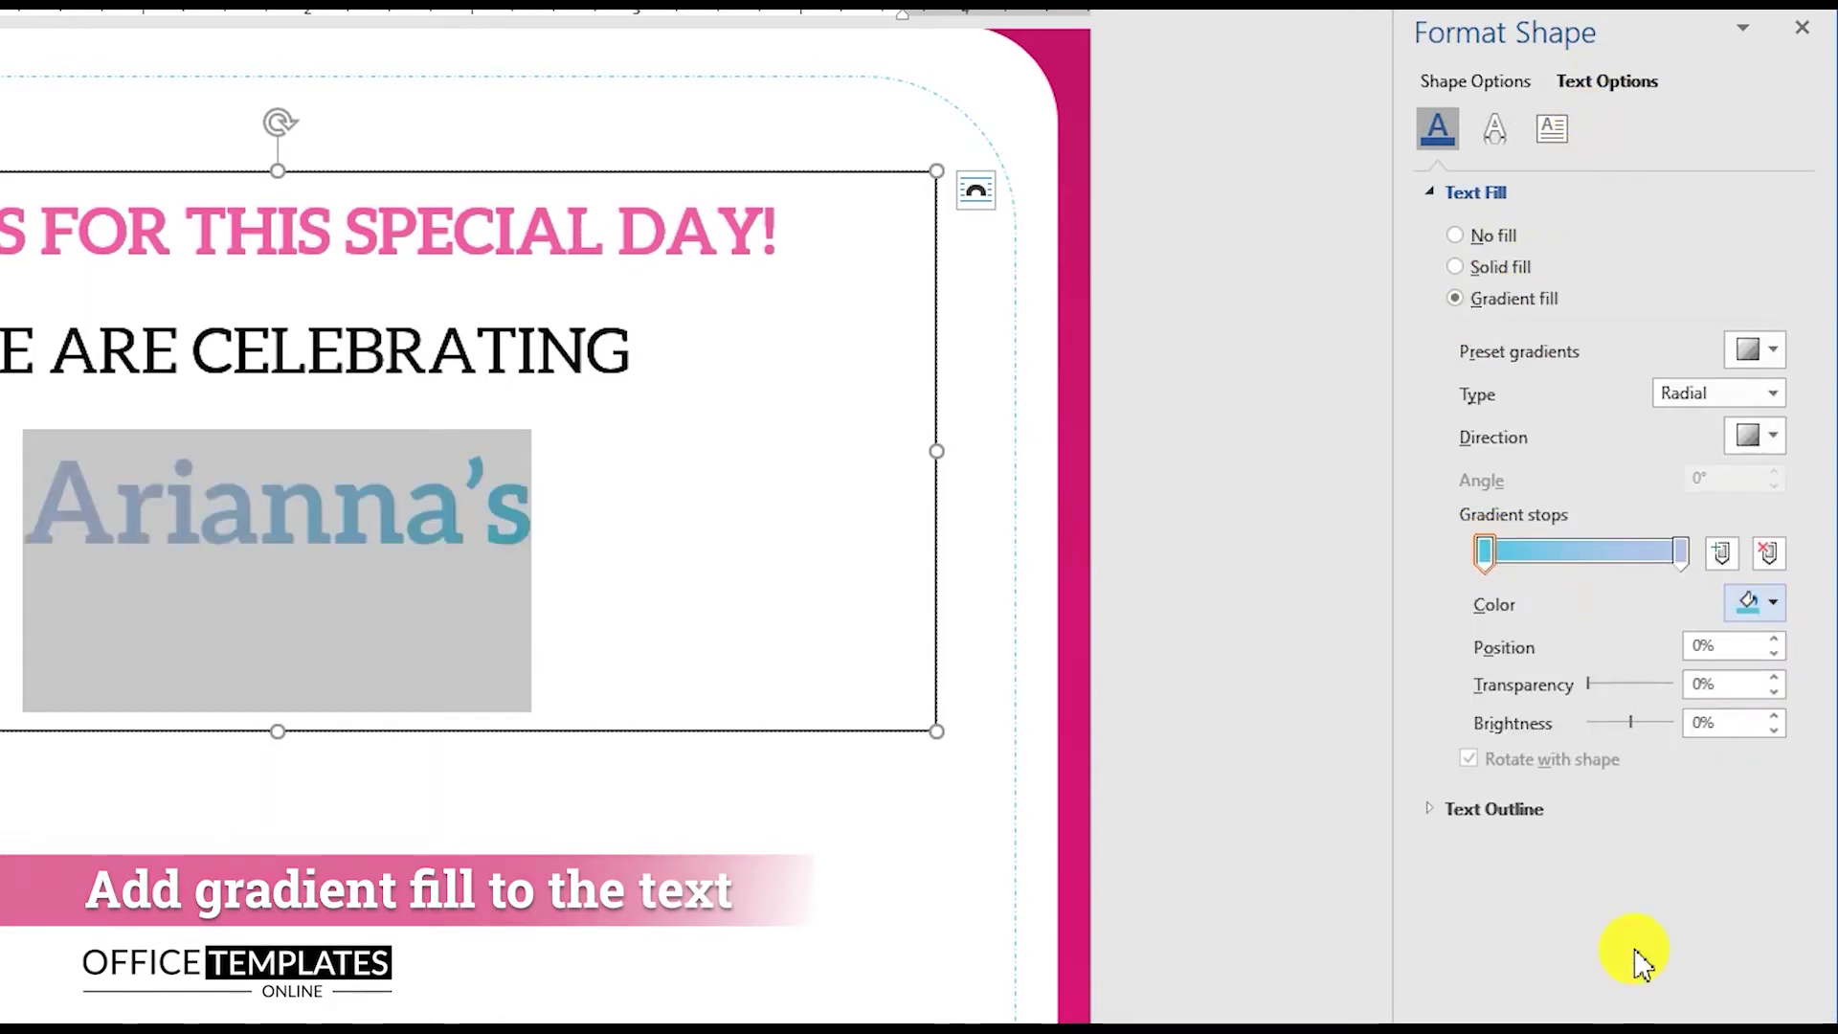
{"action": "left_click", "coordinate": [1682, 553]}
{"action": "left_click", "coordinate": [1752, 602]}
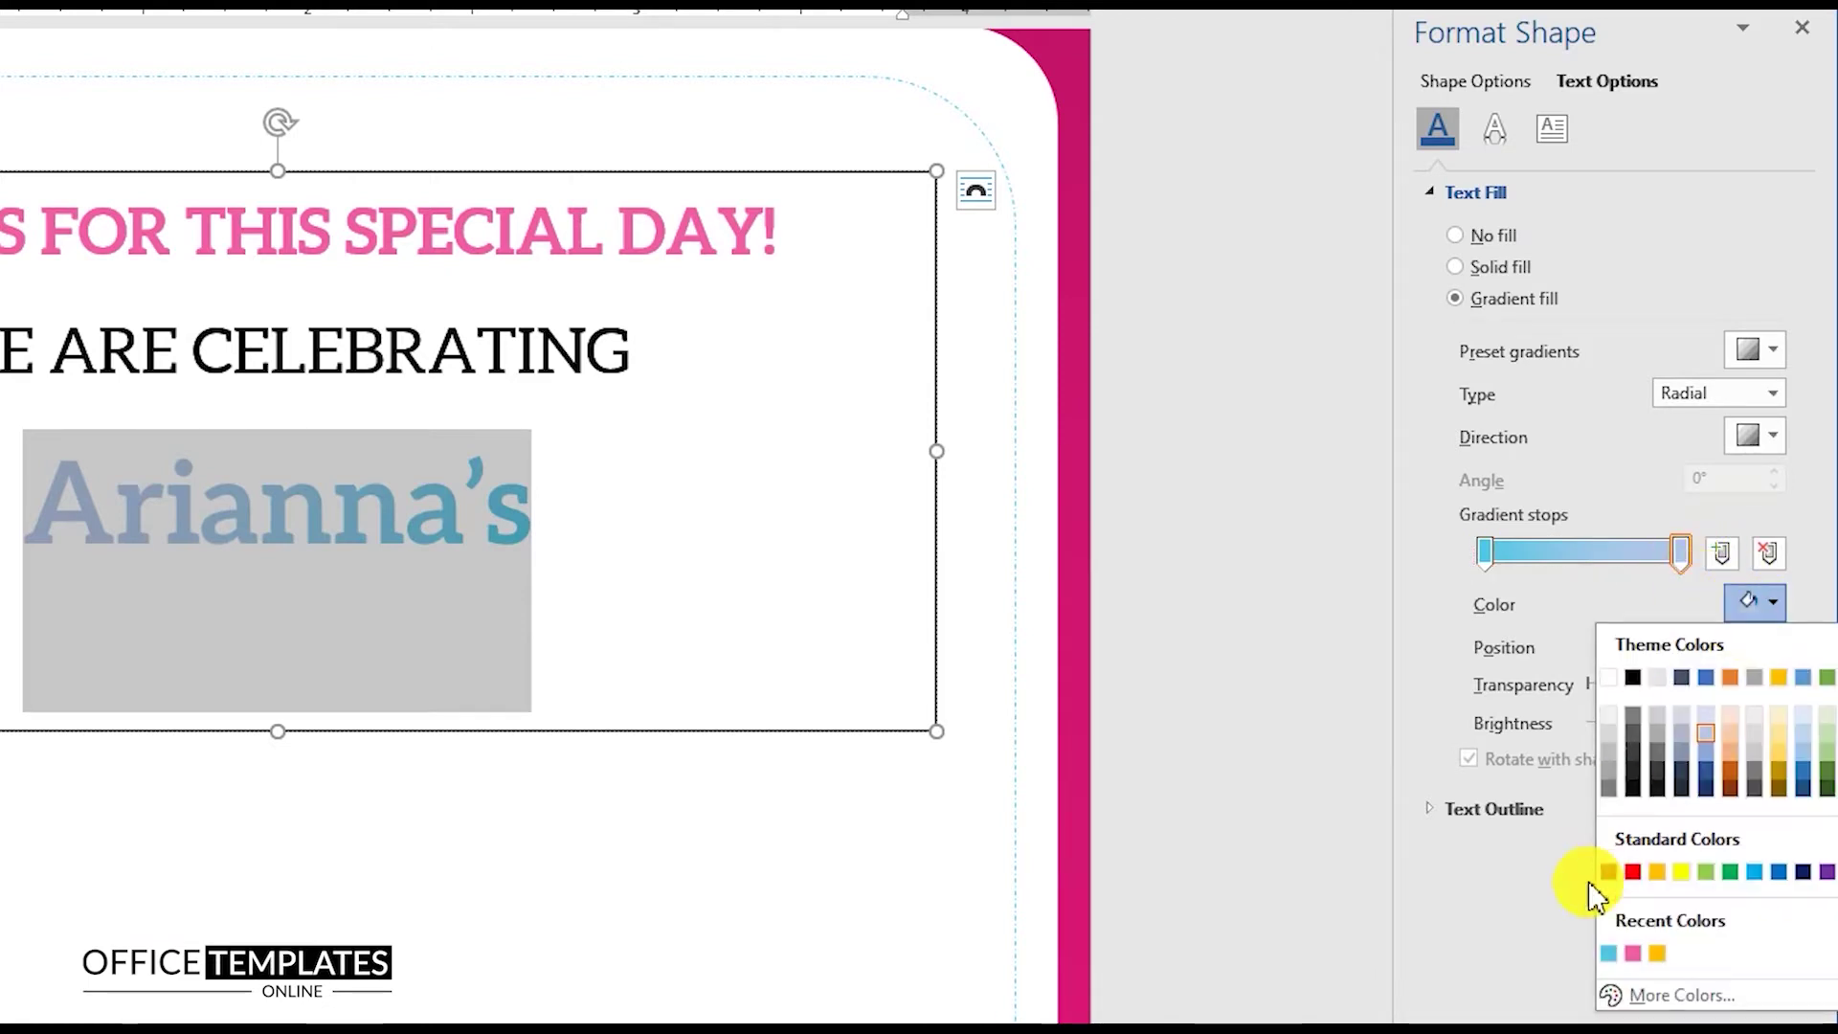
{"action": "left_click", "coordinate": [1618, 952]}
{"action": "left_click", "coordinate": [1612, 723]}
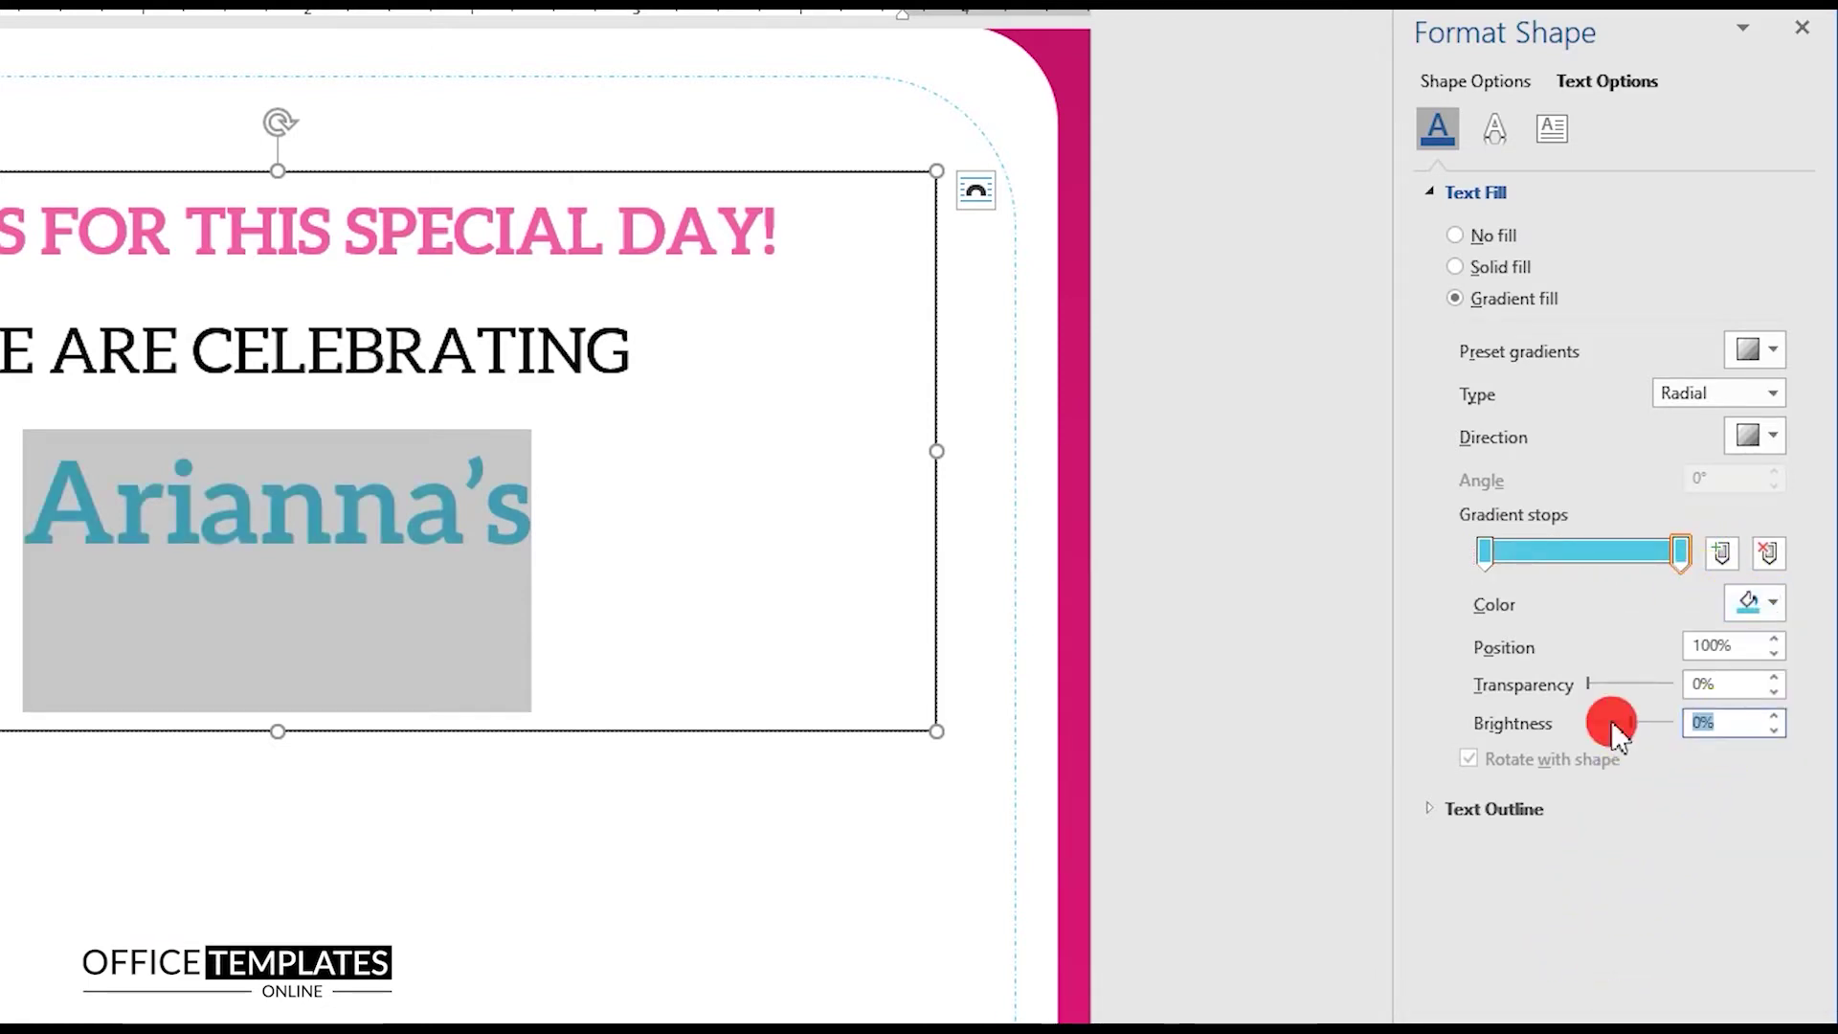
{"action": "type", "text": "-36"}
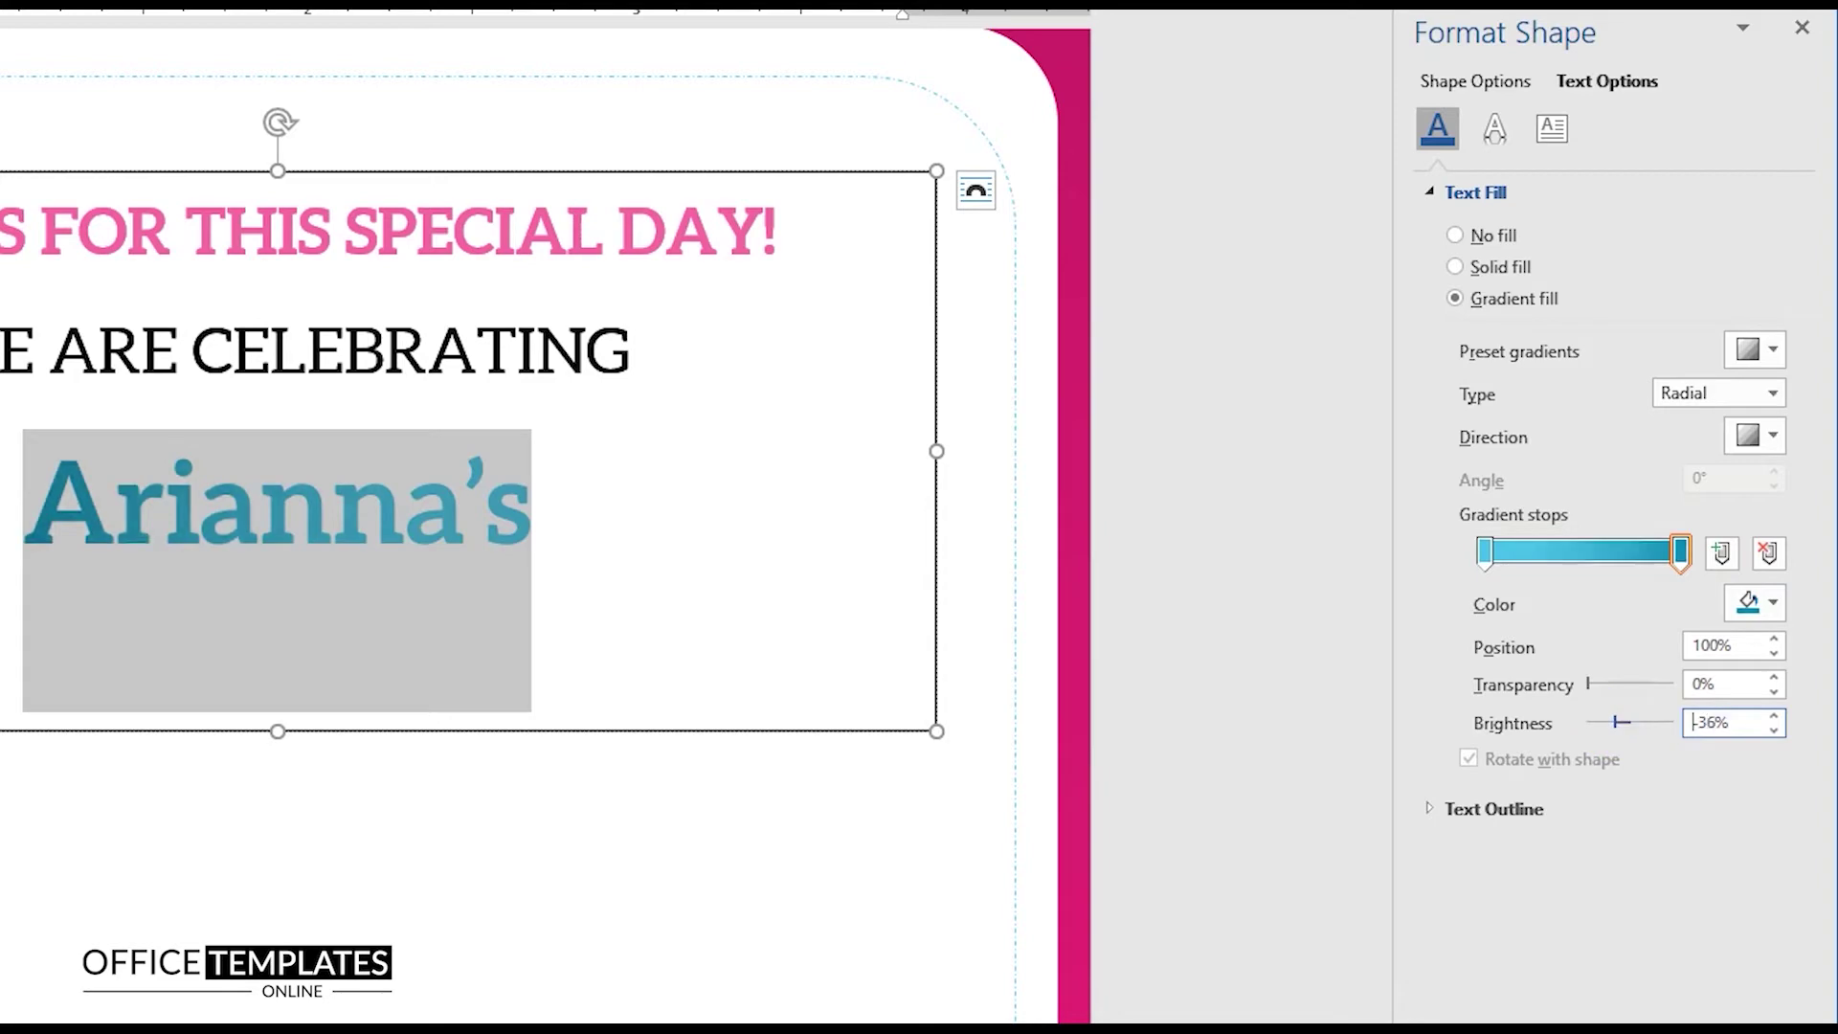
{"action": "left_click", "coordinate": [494, 496]}
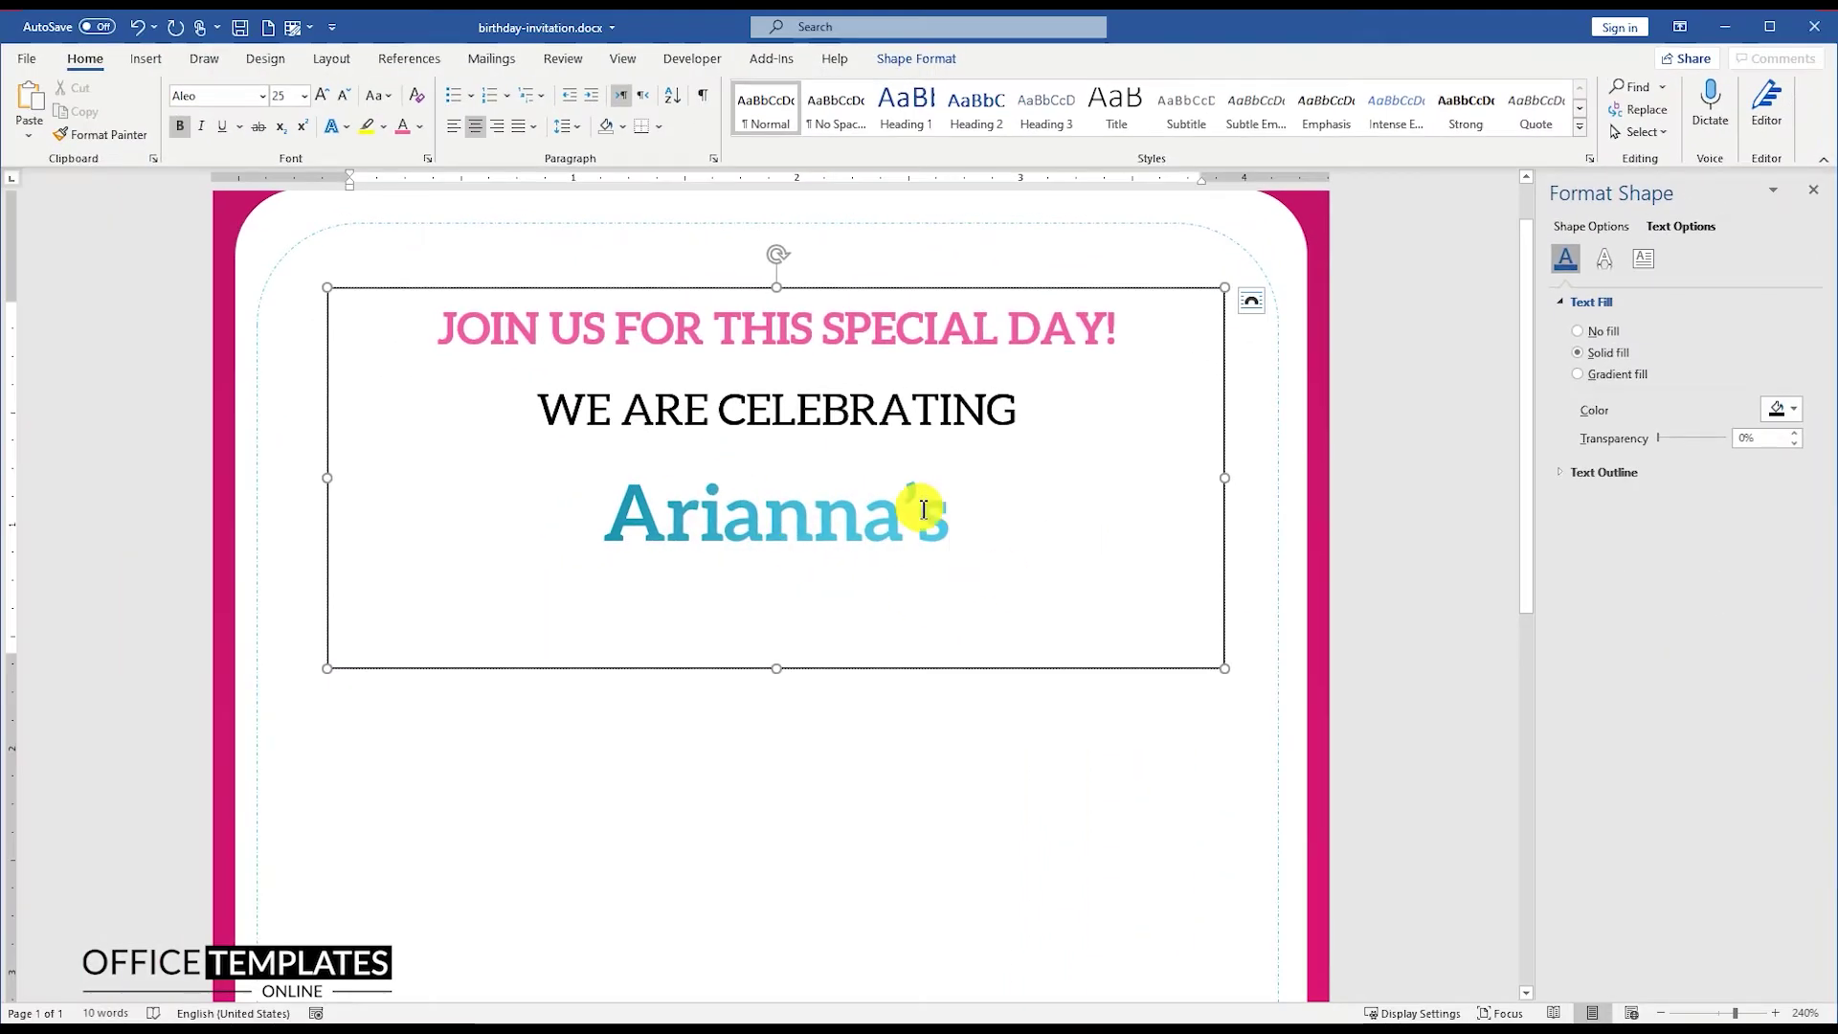
Step: Add 12 pt of space after the first invitation line
{"action": "triple_click", "coordinate": [823, 331]}
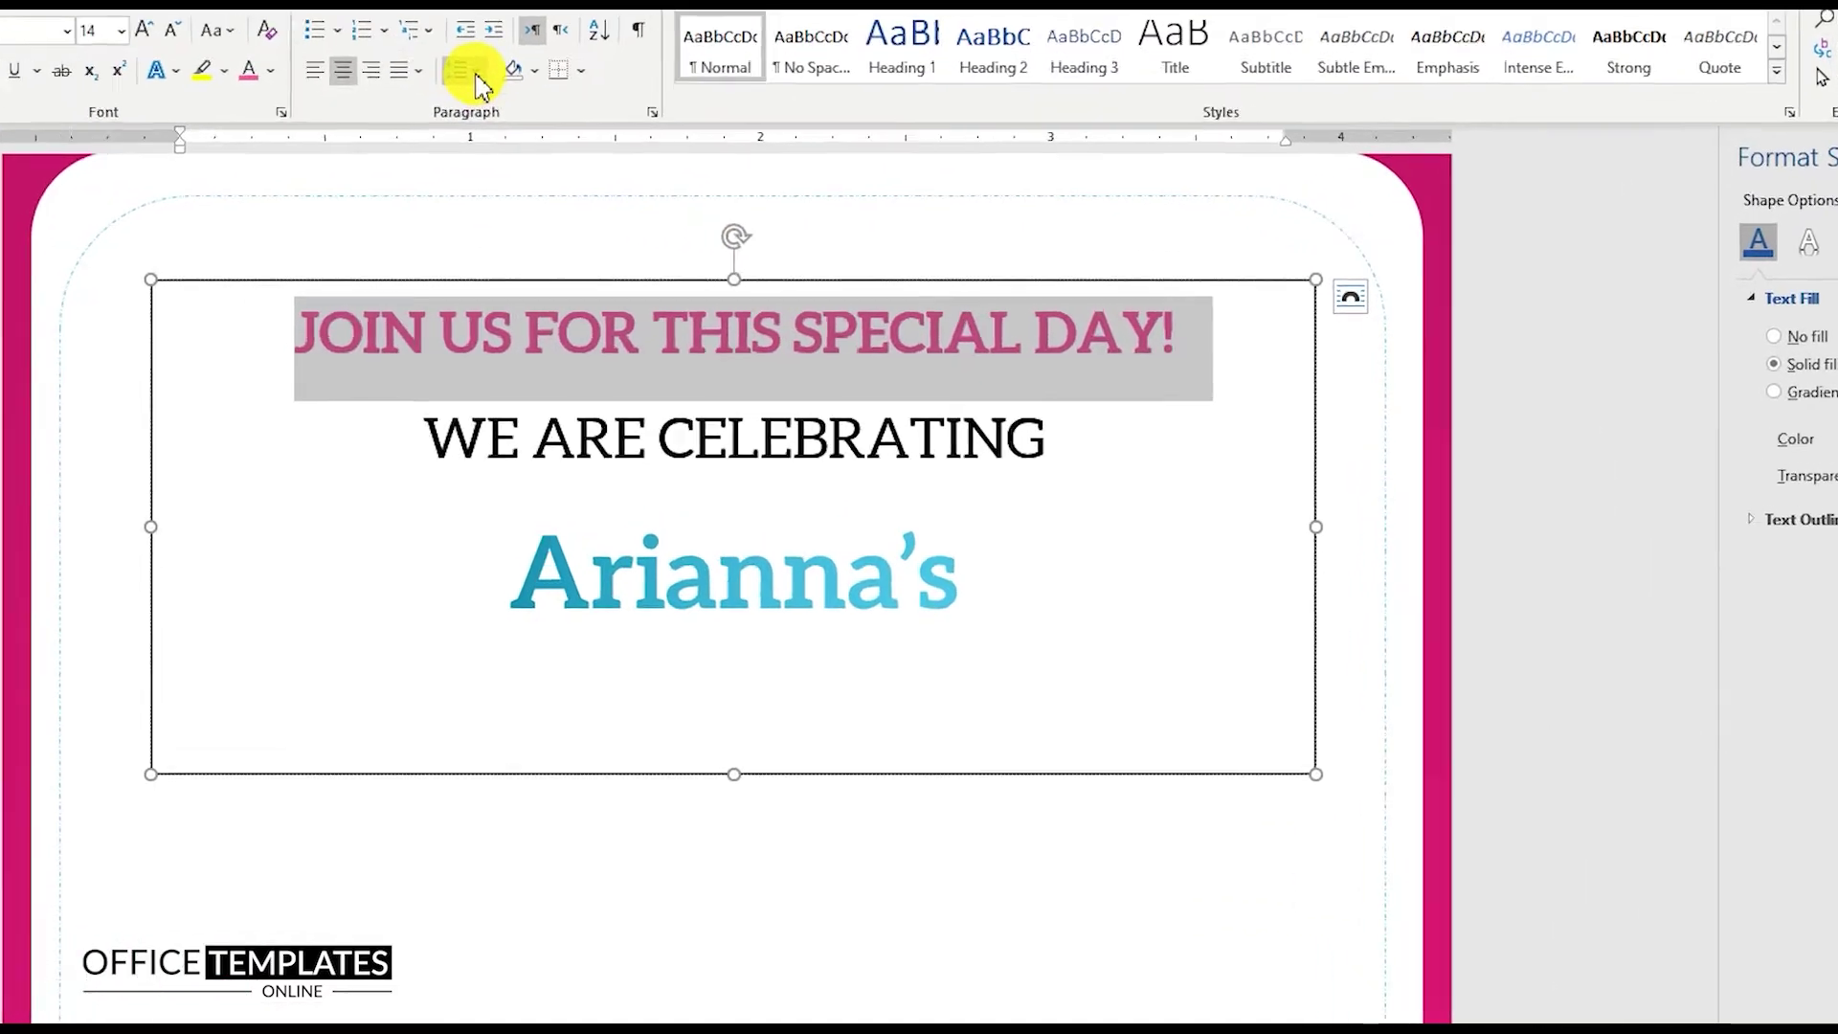
{"action": "left_click", "coordinate": [569, 126]}
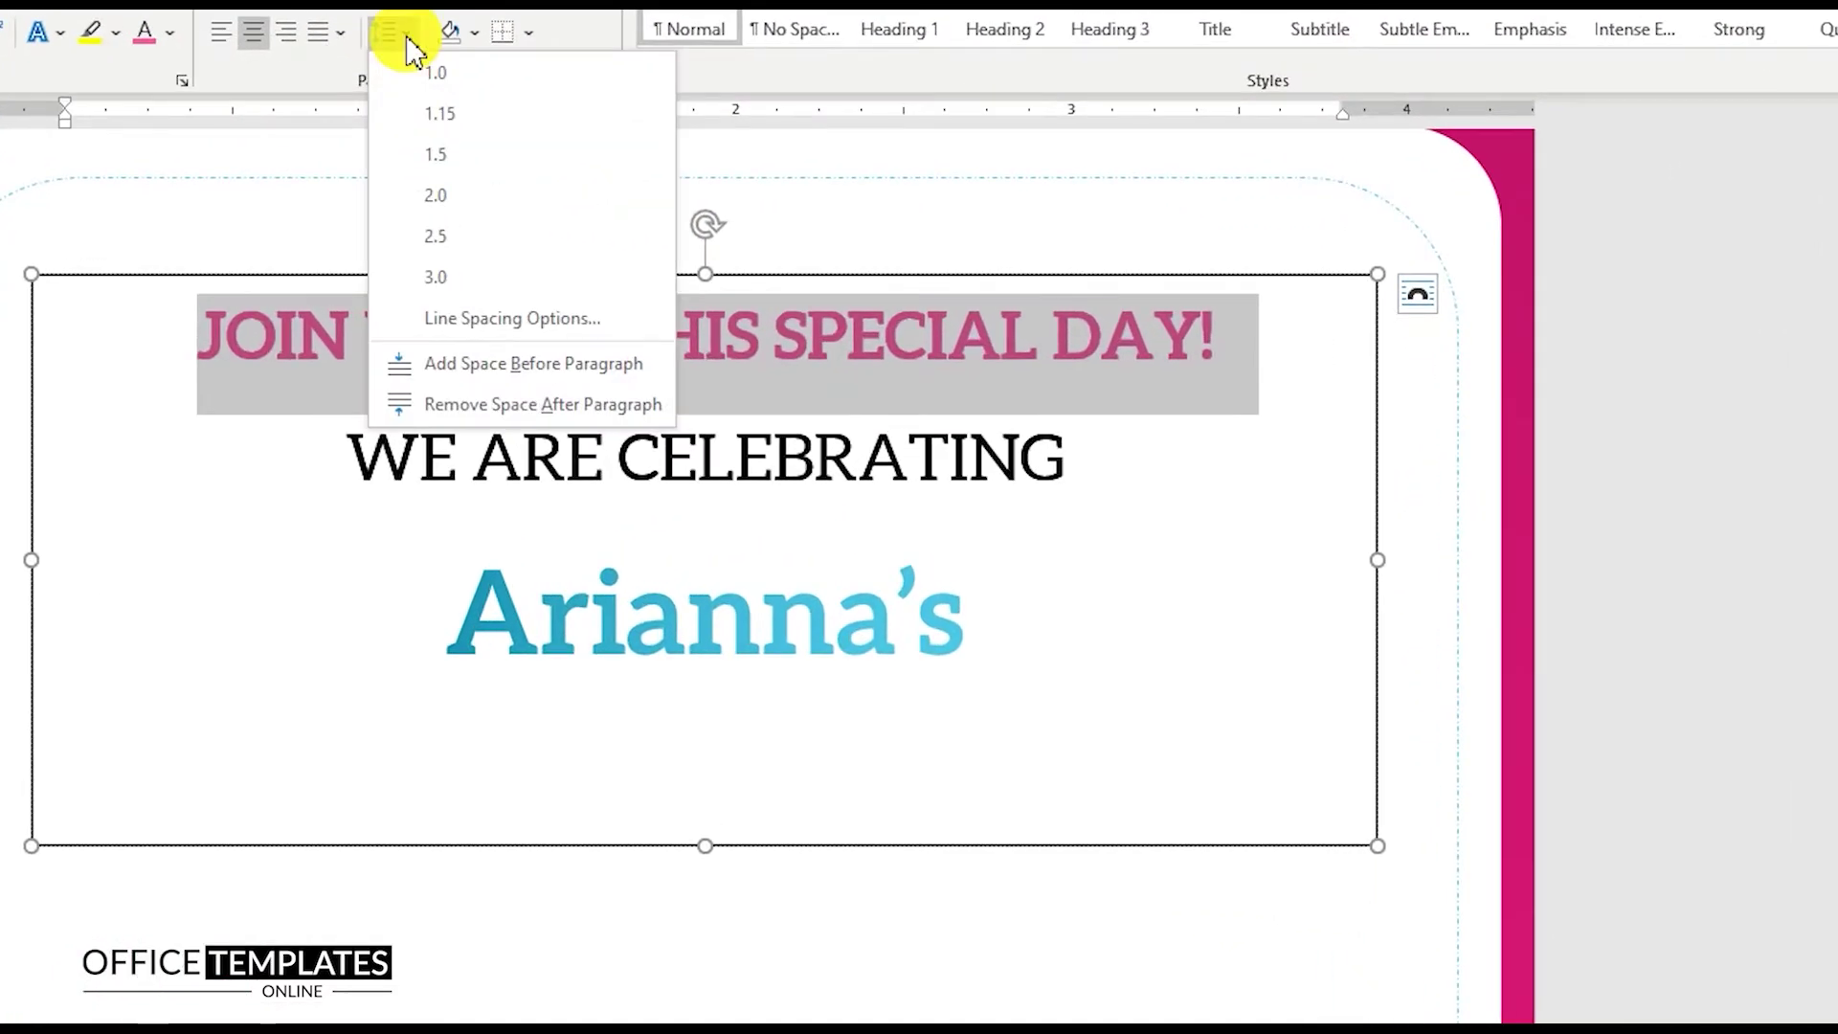
{"action": "left_click", "coordinate": [492, 318]}
{"action": "left_click", "coordinate": [945, 564]}
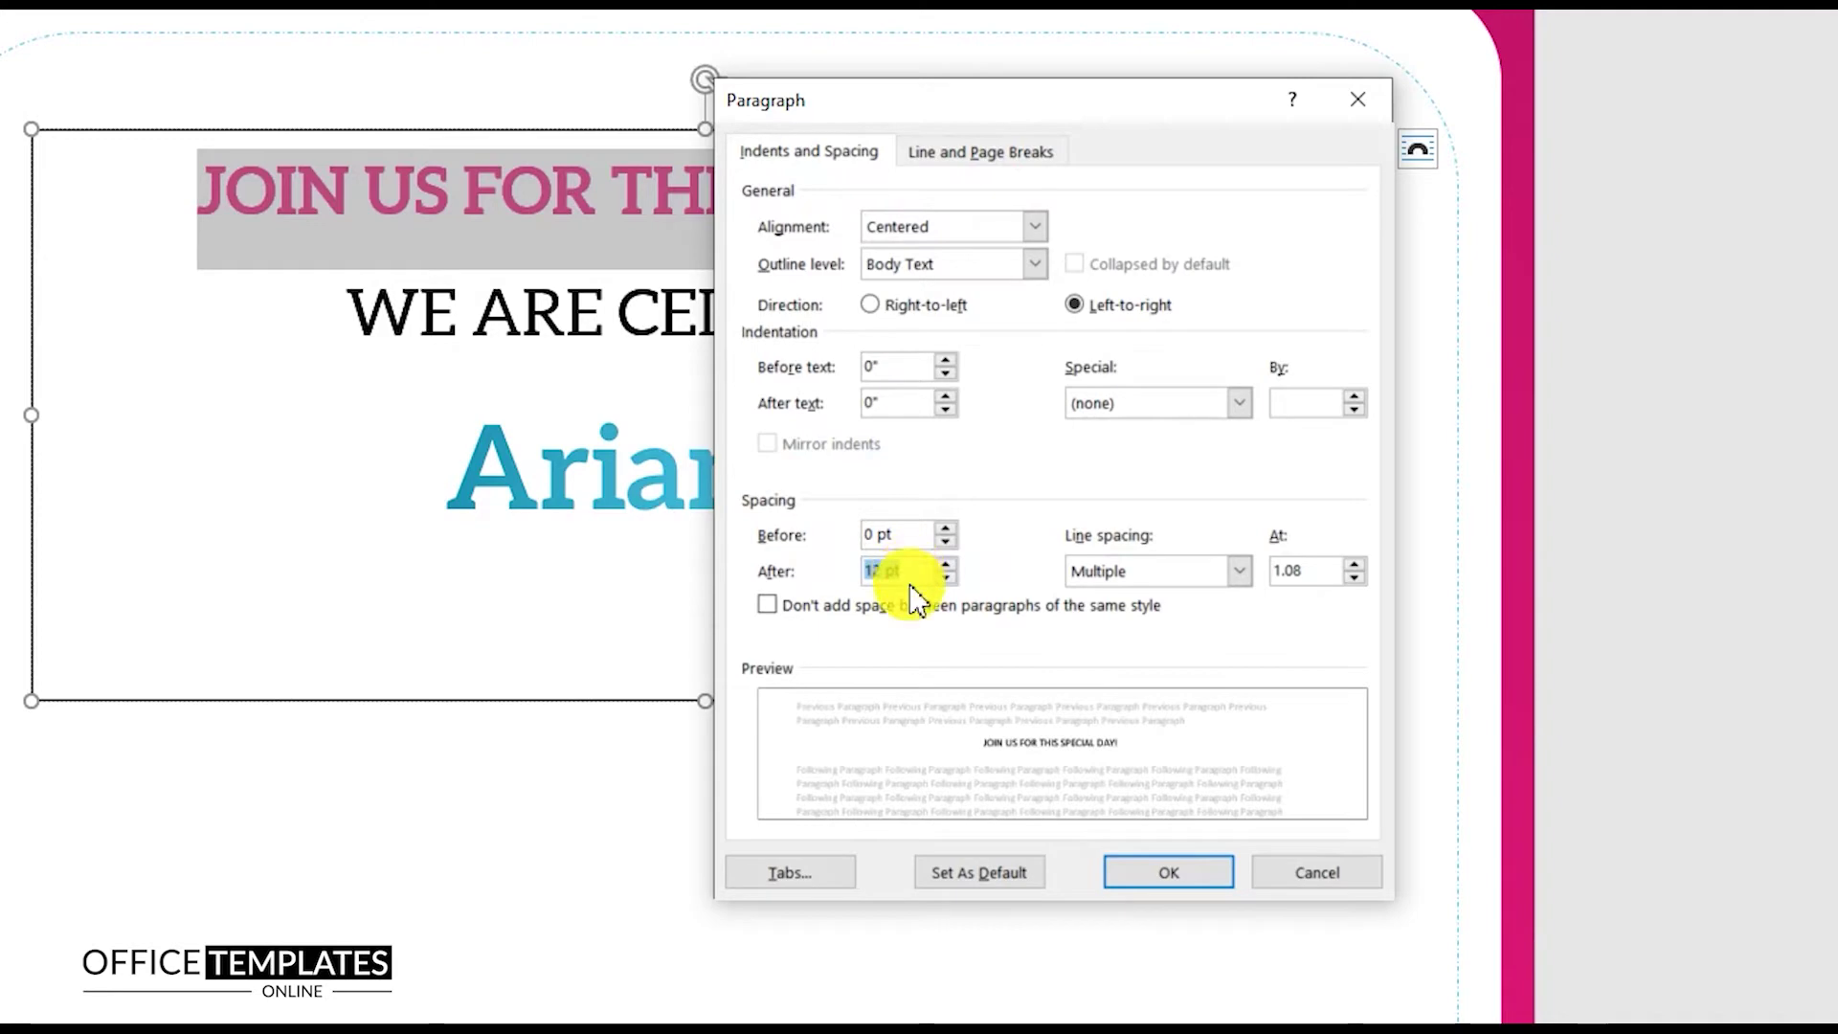
{"action": "left_click", "coordinate": [1168, 873]}
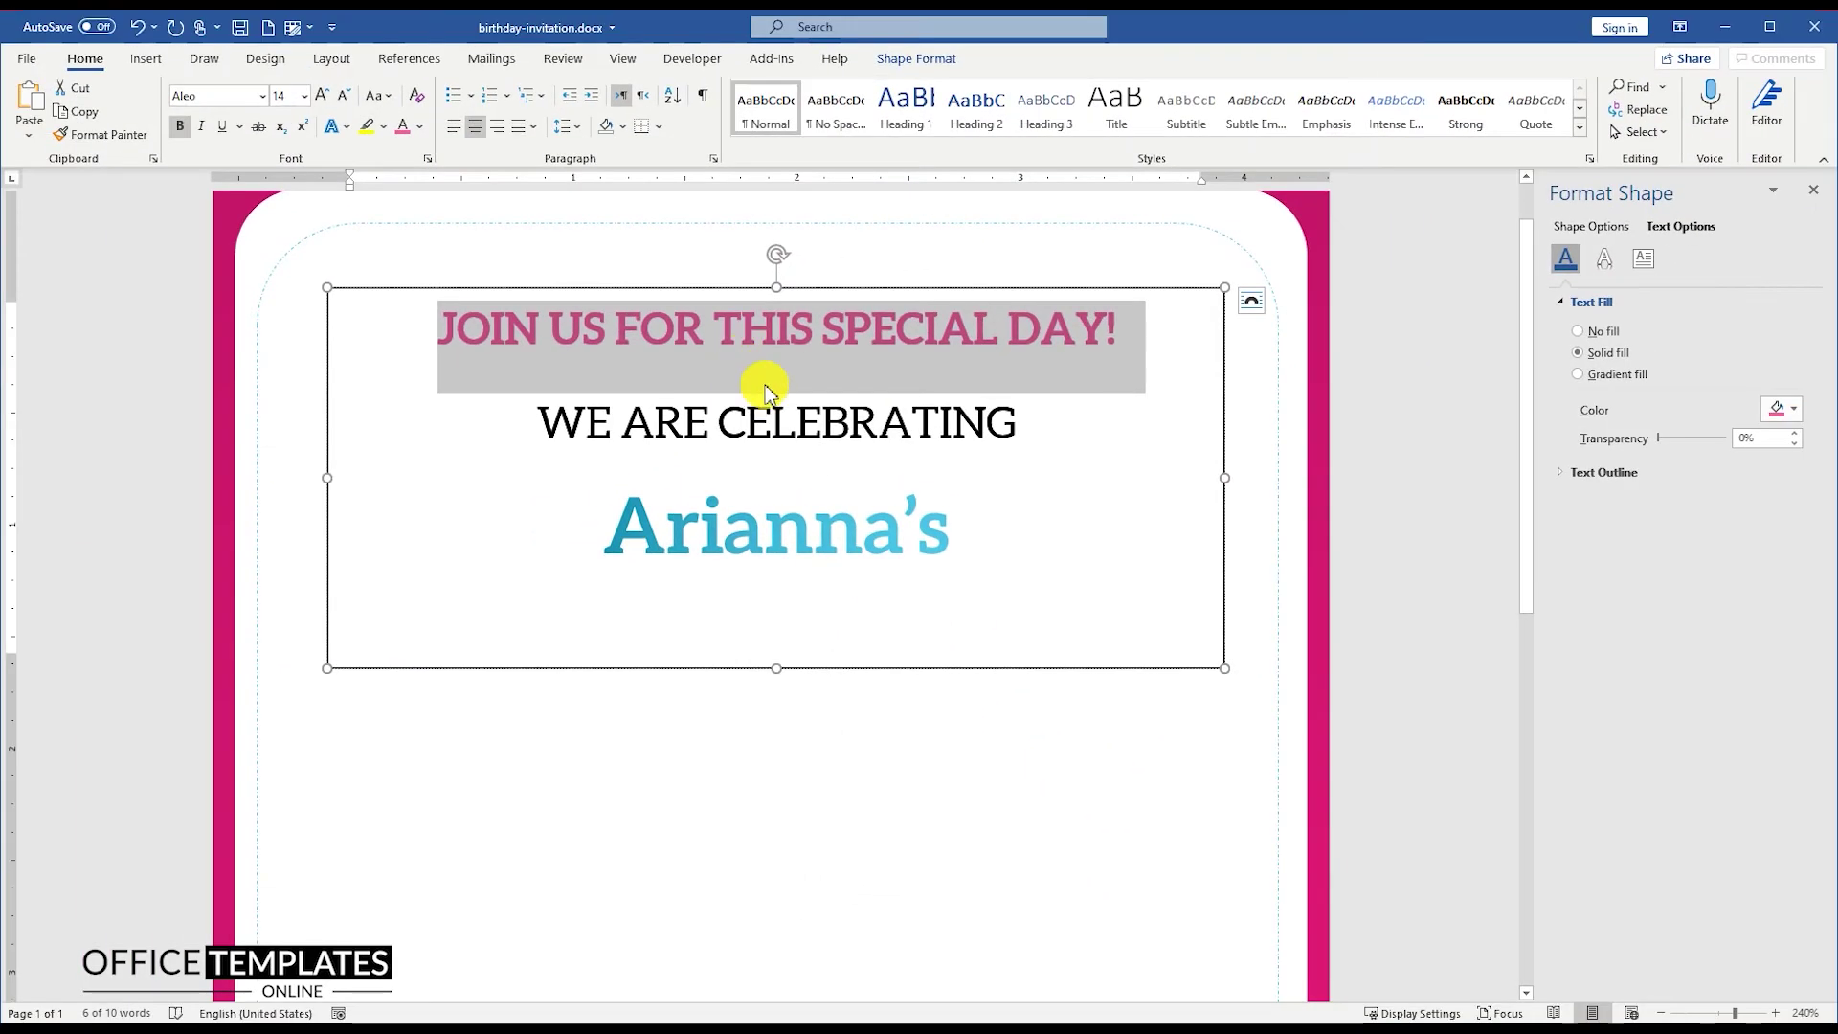
Step: Shorten the text box to fit its lines and remove its fill and outline
{"action": "left_click_drag", "start_coordinate": [780, 667], "coordinate": [779, 577]}
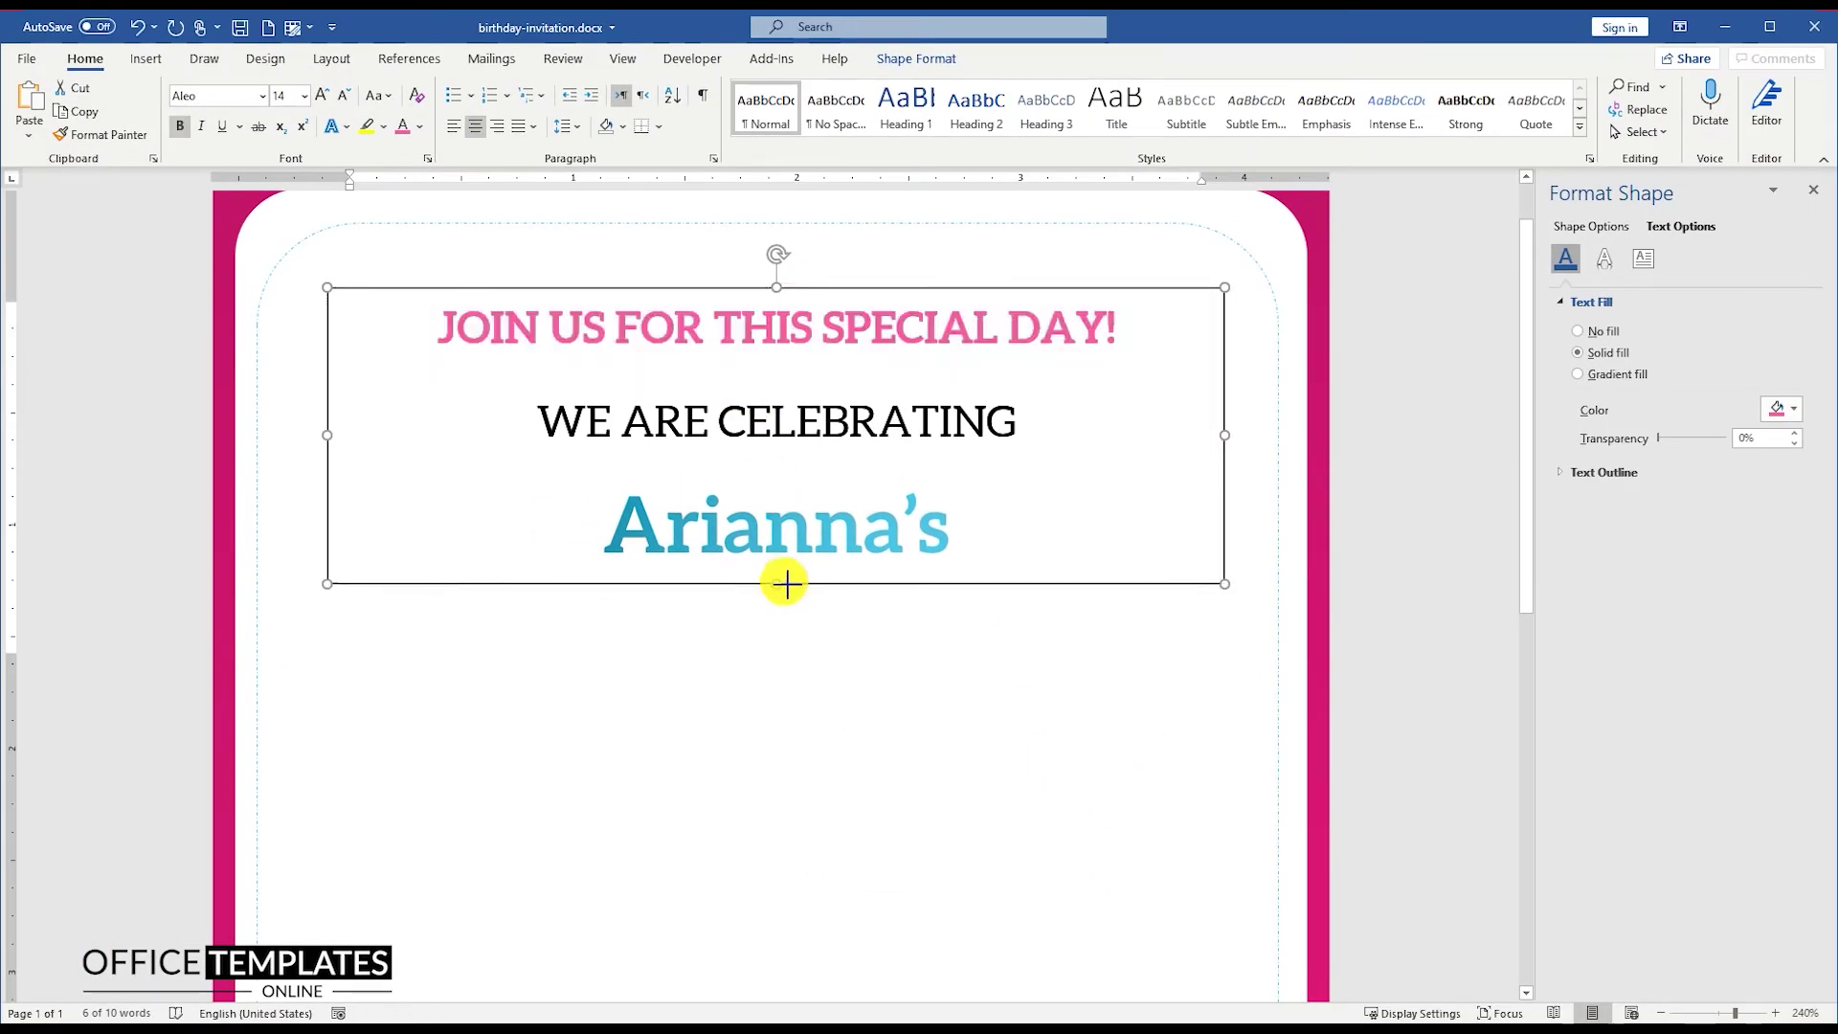
{"action": "right_click", "coordinate": [785, 578]}
{"action": "left_click", "coordinate": [860, 617]}
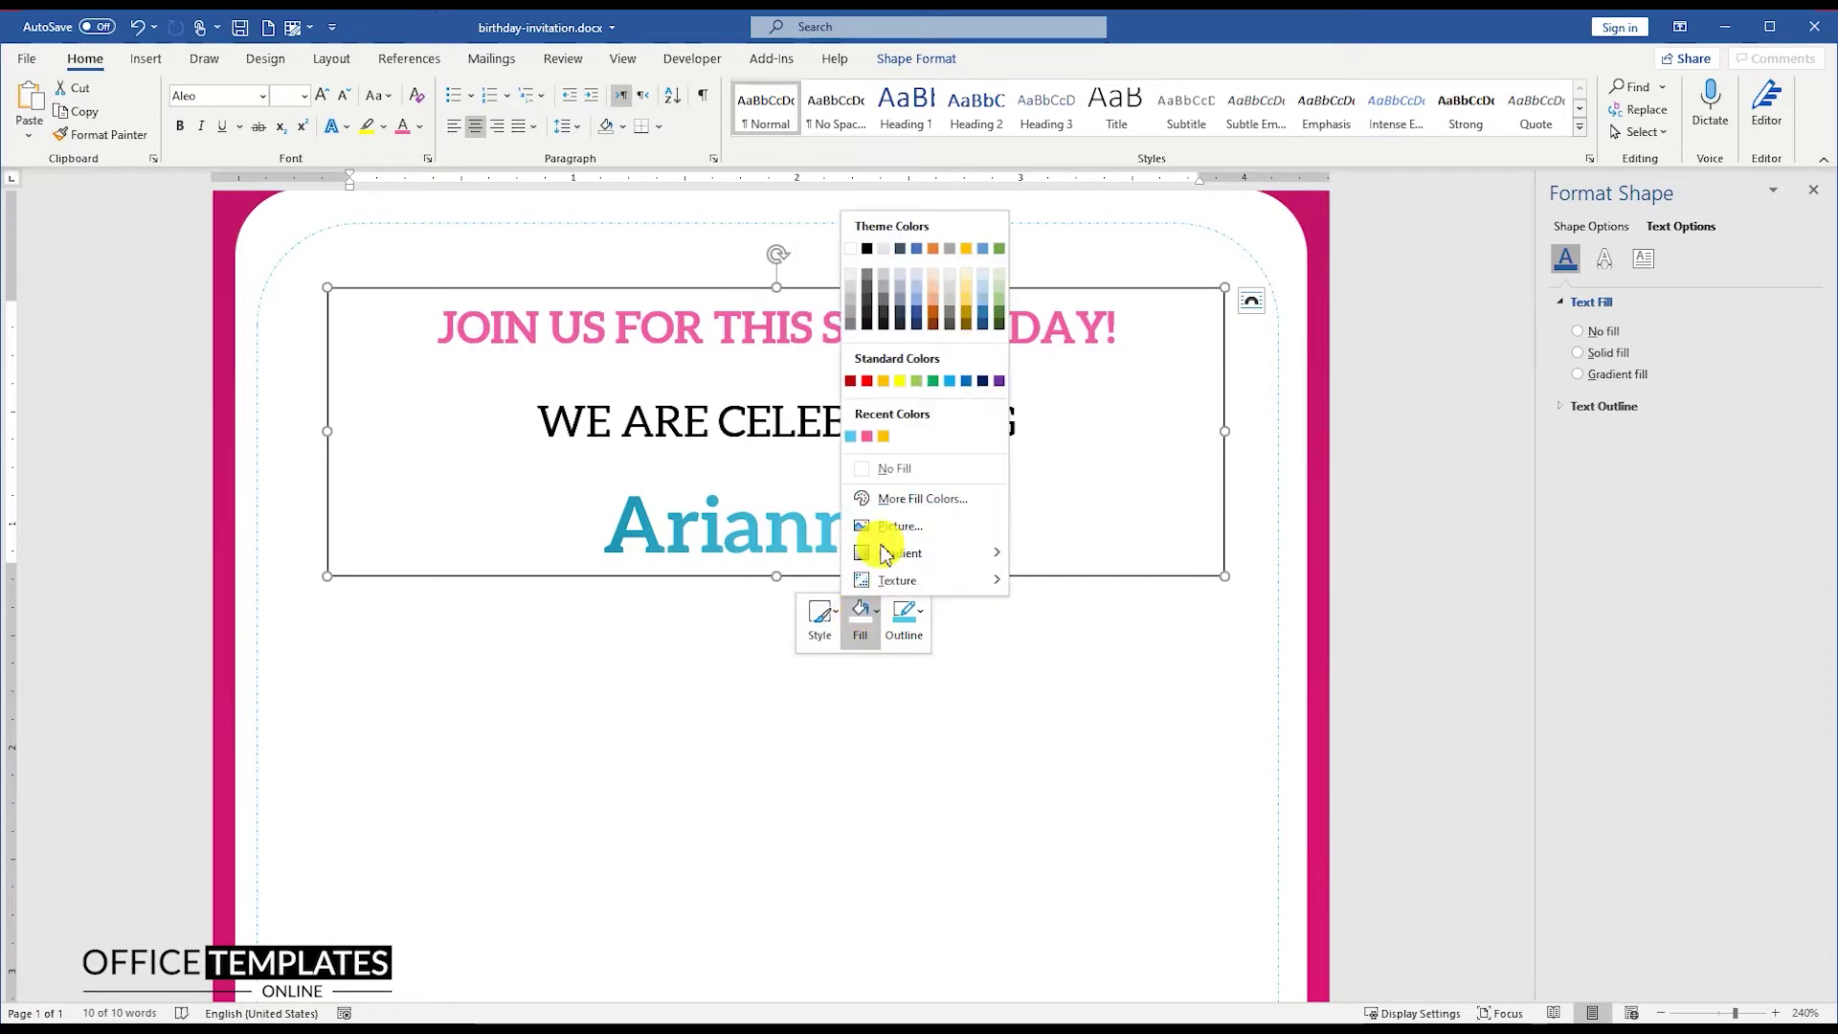
{"action": "left_click", "coordinate": [888, 471]}
{"action": "left_click", "coordinate": [904, 618]}
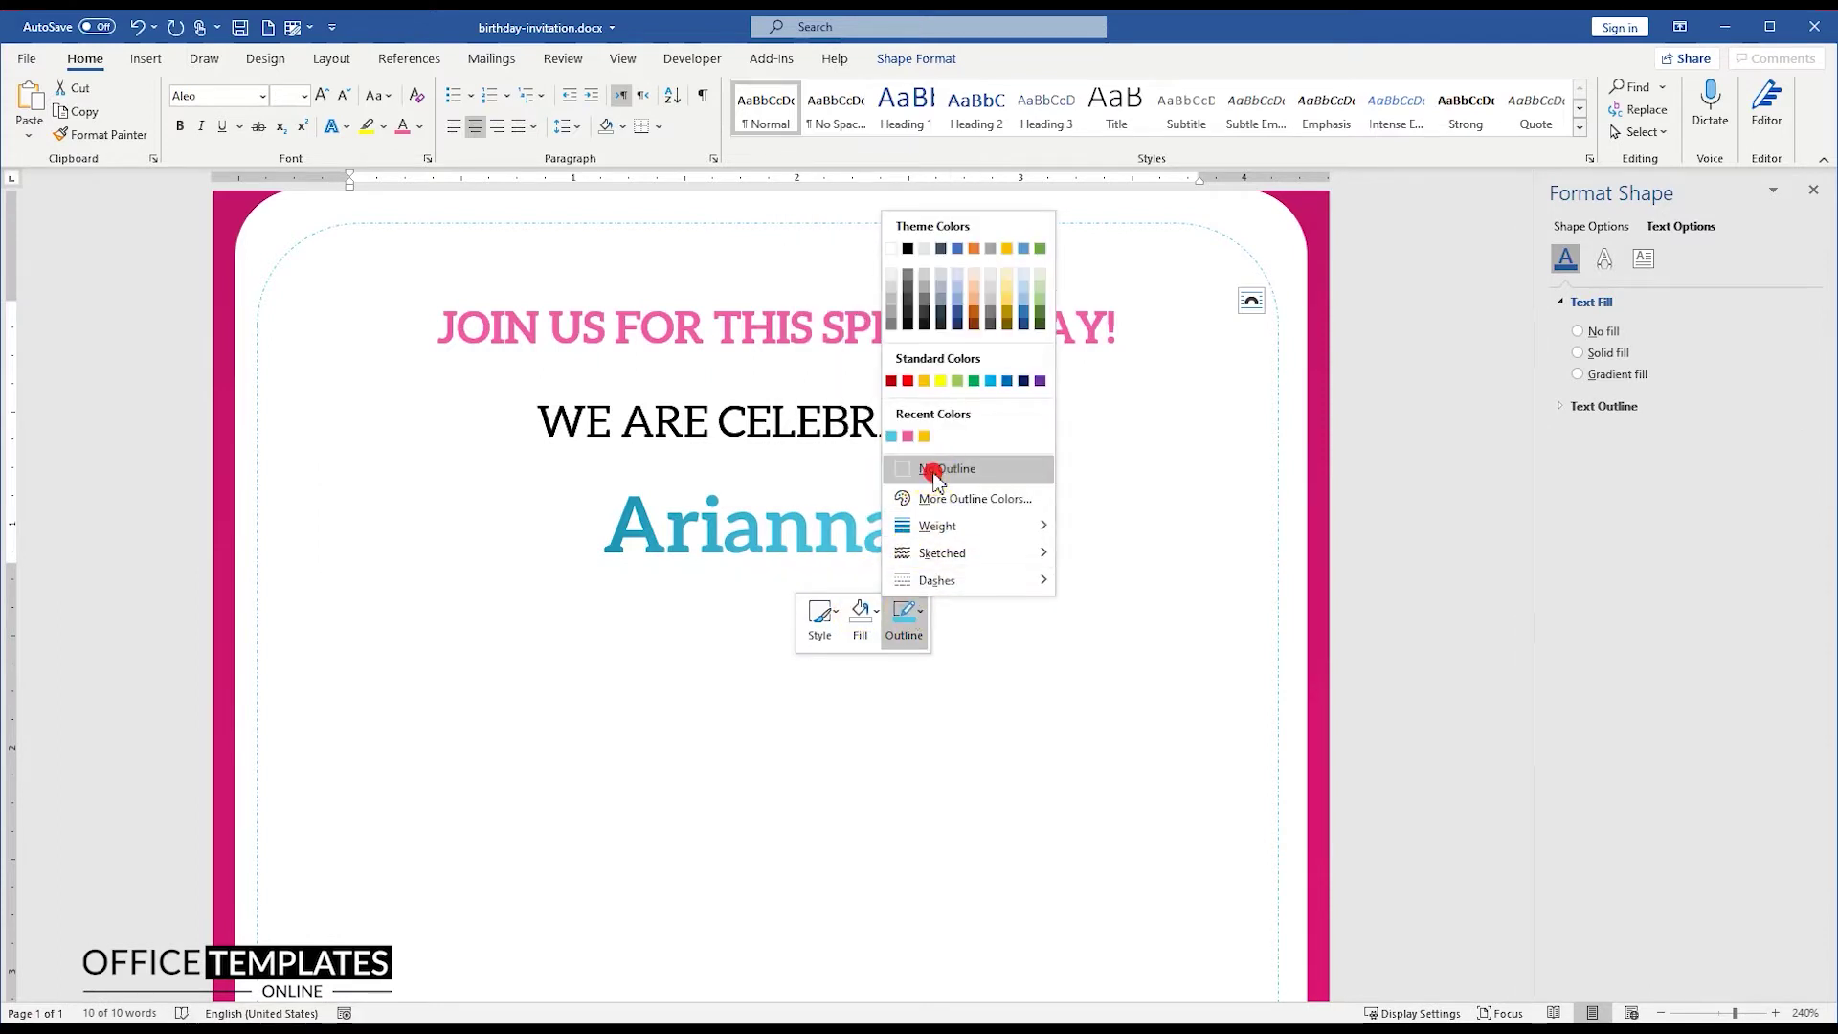
{"action": "left_click", "coordinate": [931, 470]}
Step: Centre the heading text box horizontally on the page
{"action": "left_click", "coordinate": [933, 63]}
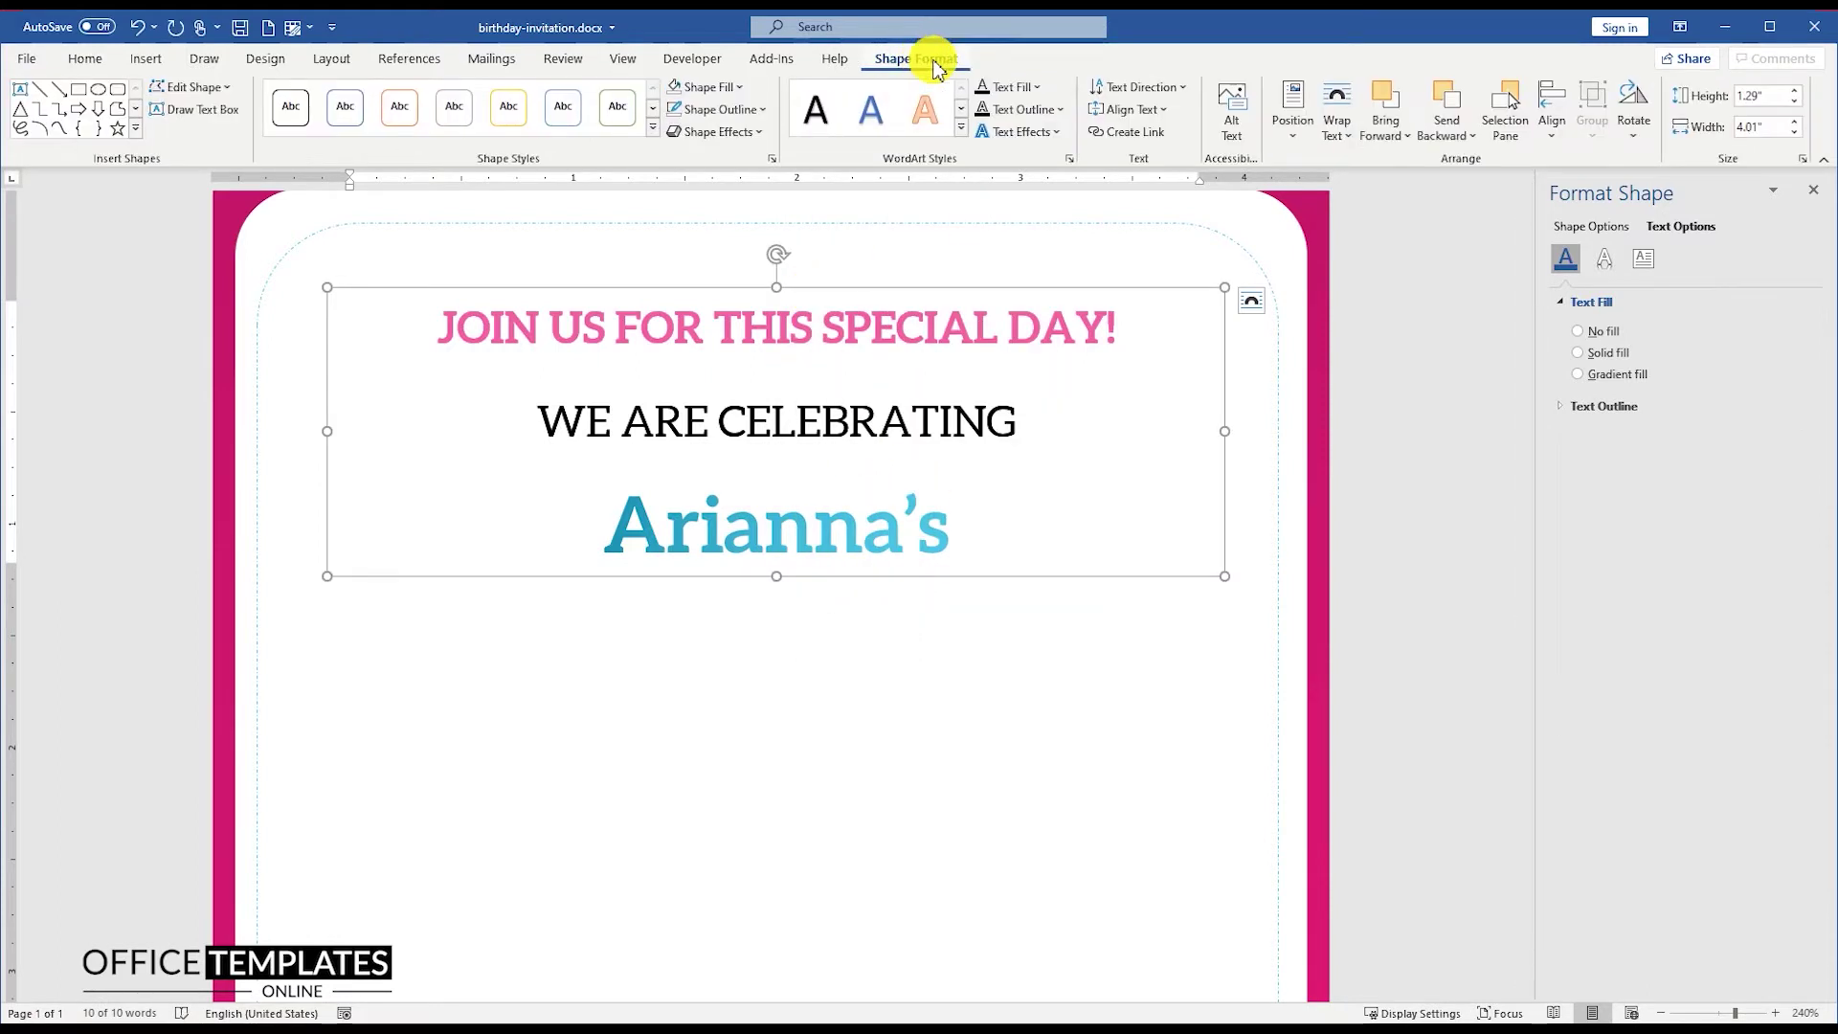
{"action": "left_click", "coordinate": [1552, 110]}
{"action": "left_click", "coordinate": [1589, 194]}
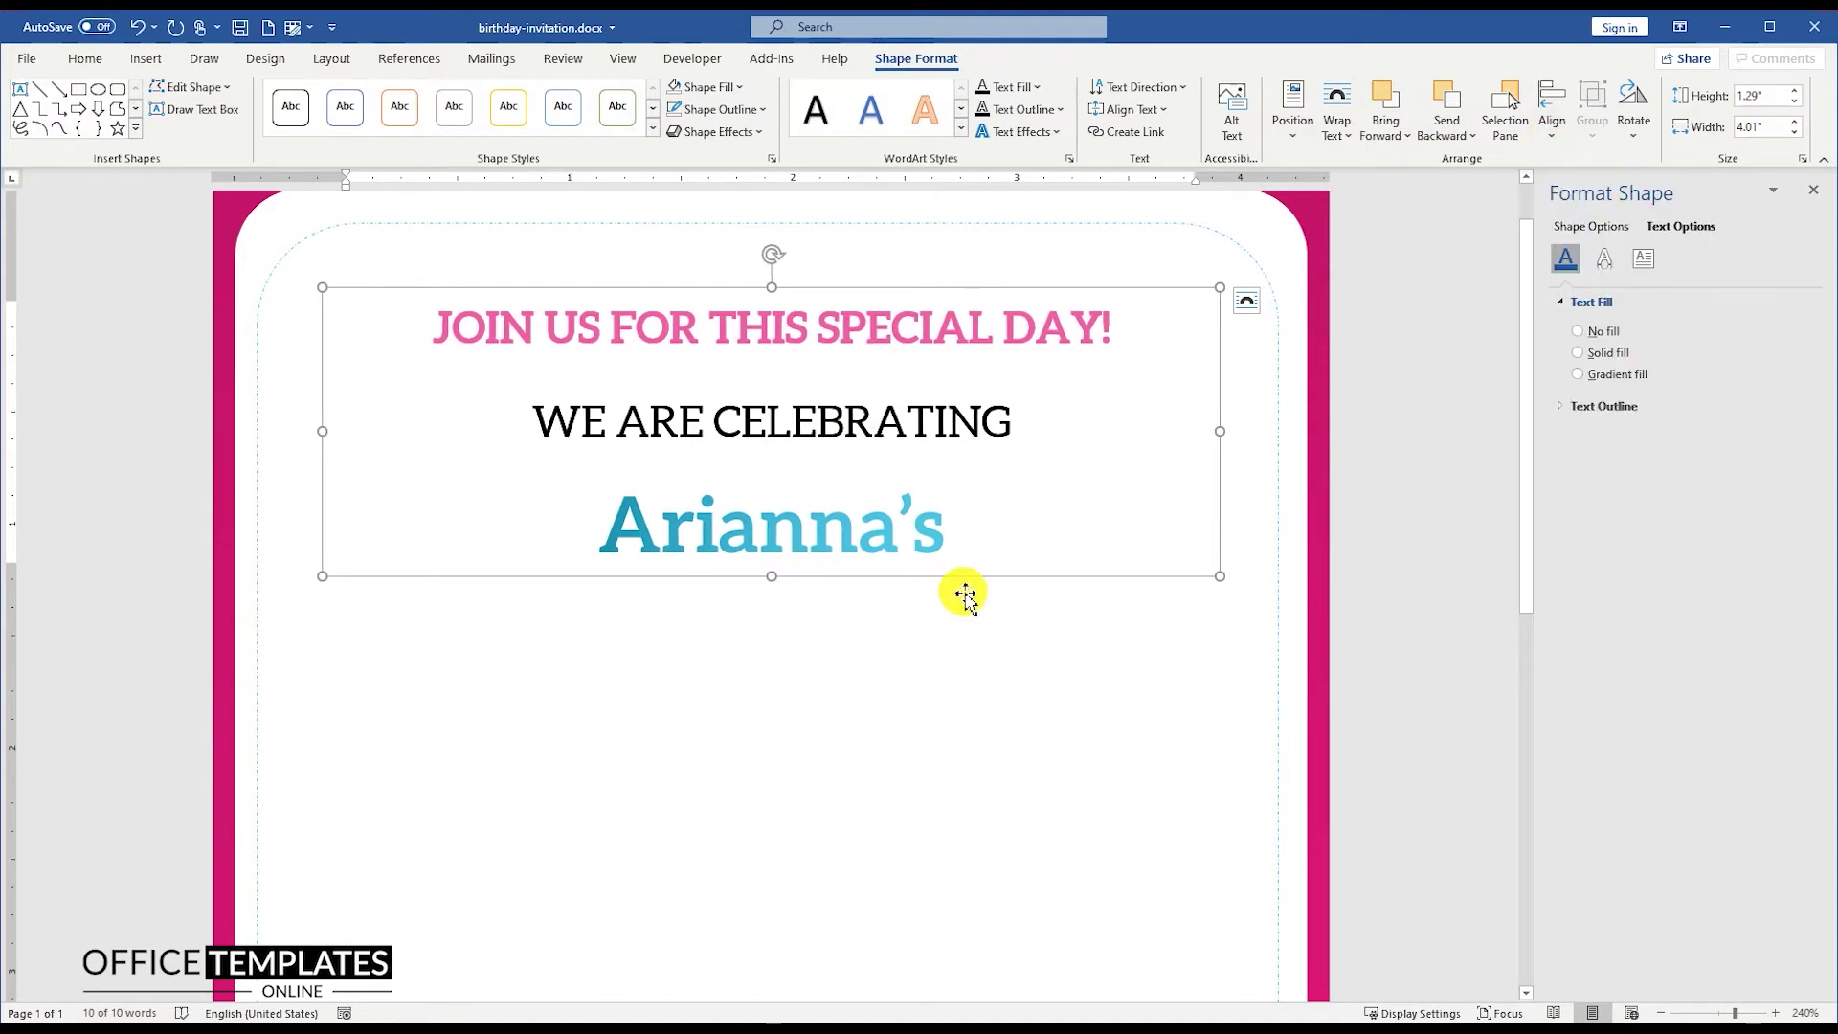
{"action": "scroll", "coordinate": [833, 517], "scroll_direction": "down", "scroll_amount": 9, "text": "ctrl"}
{"action": "left_click", "coordinate": [829, 304]}
Step: Copy the text box below the name and make it a 180 pt AirfoilScriptSSK '2'
{"action": "left_click_drag", "start_coordinate": [828, 305], "coordinate": [800, 480]}
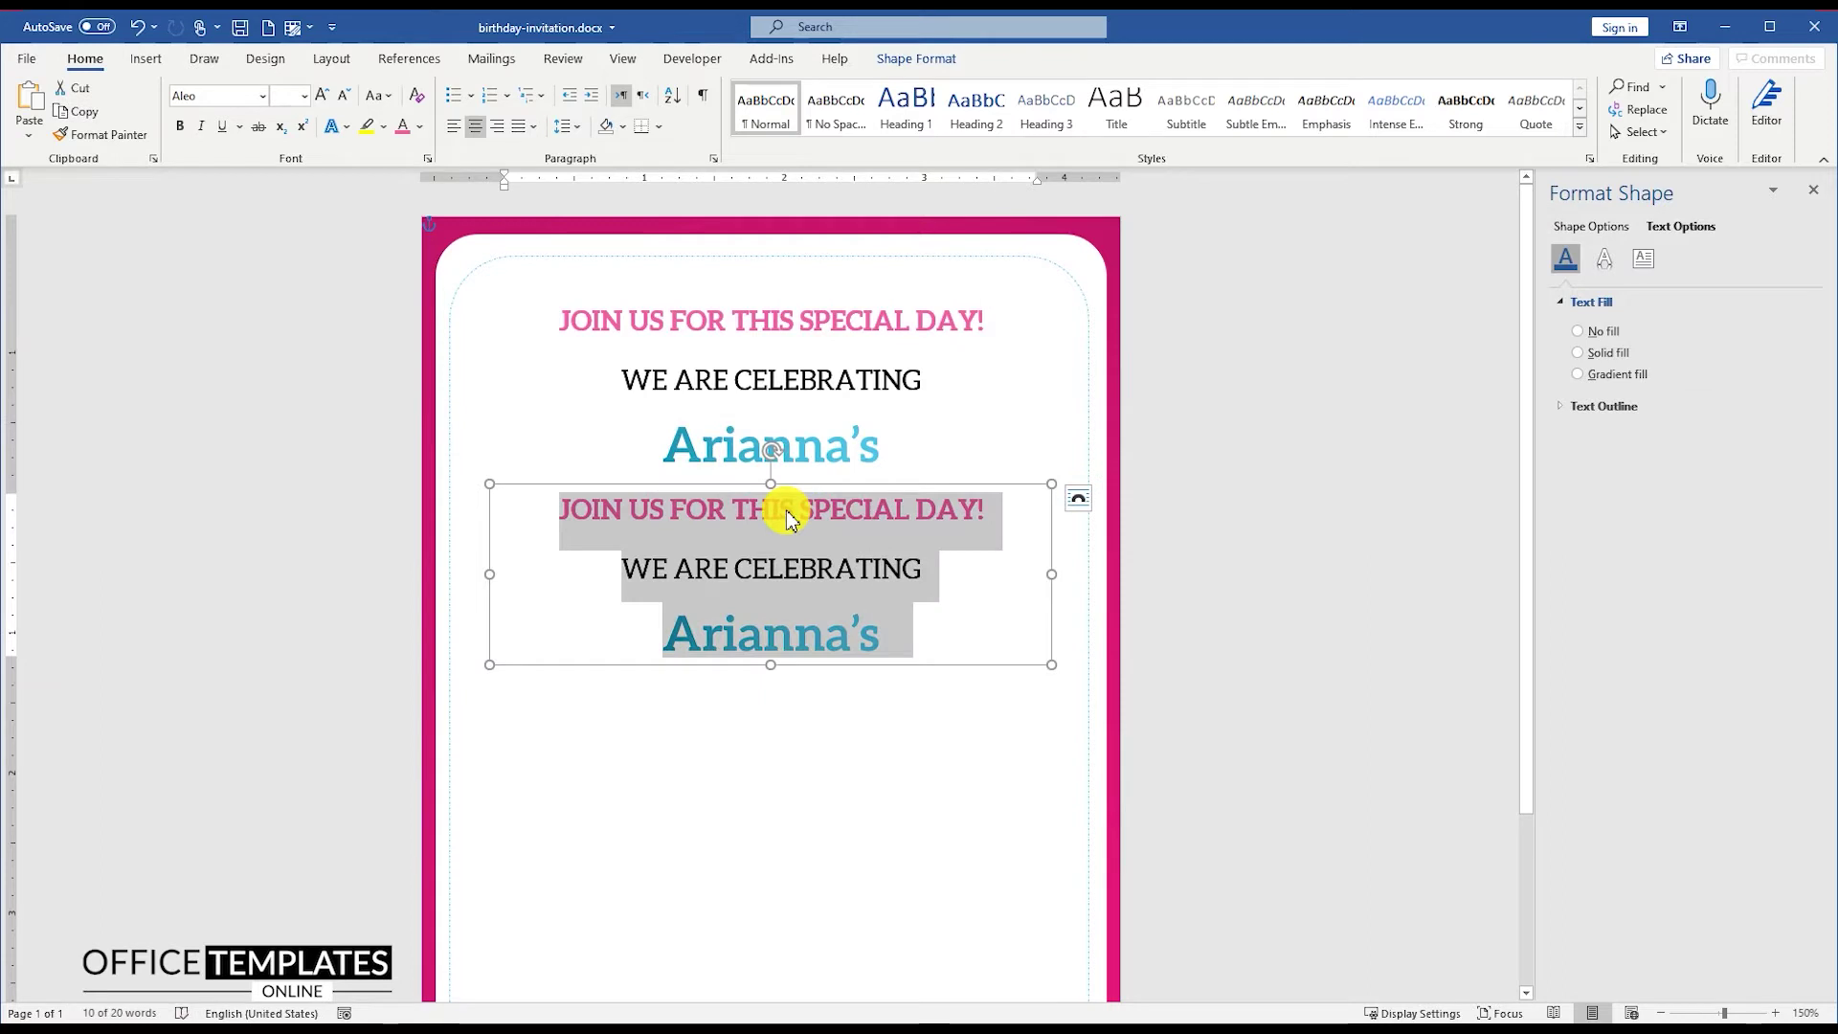
{"action": "type", "text": "2"}
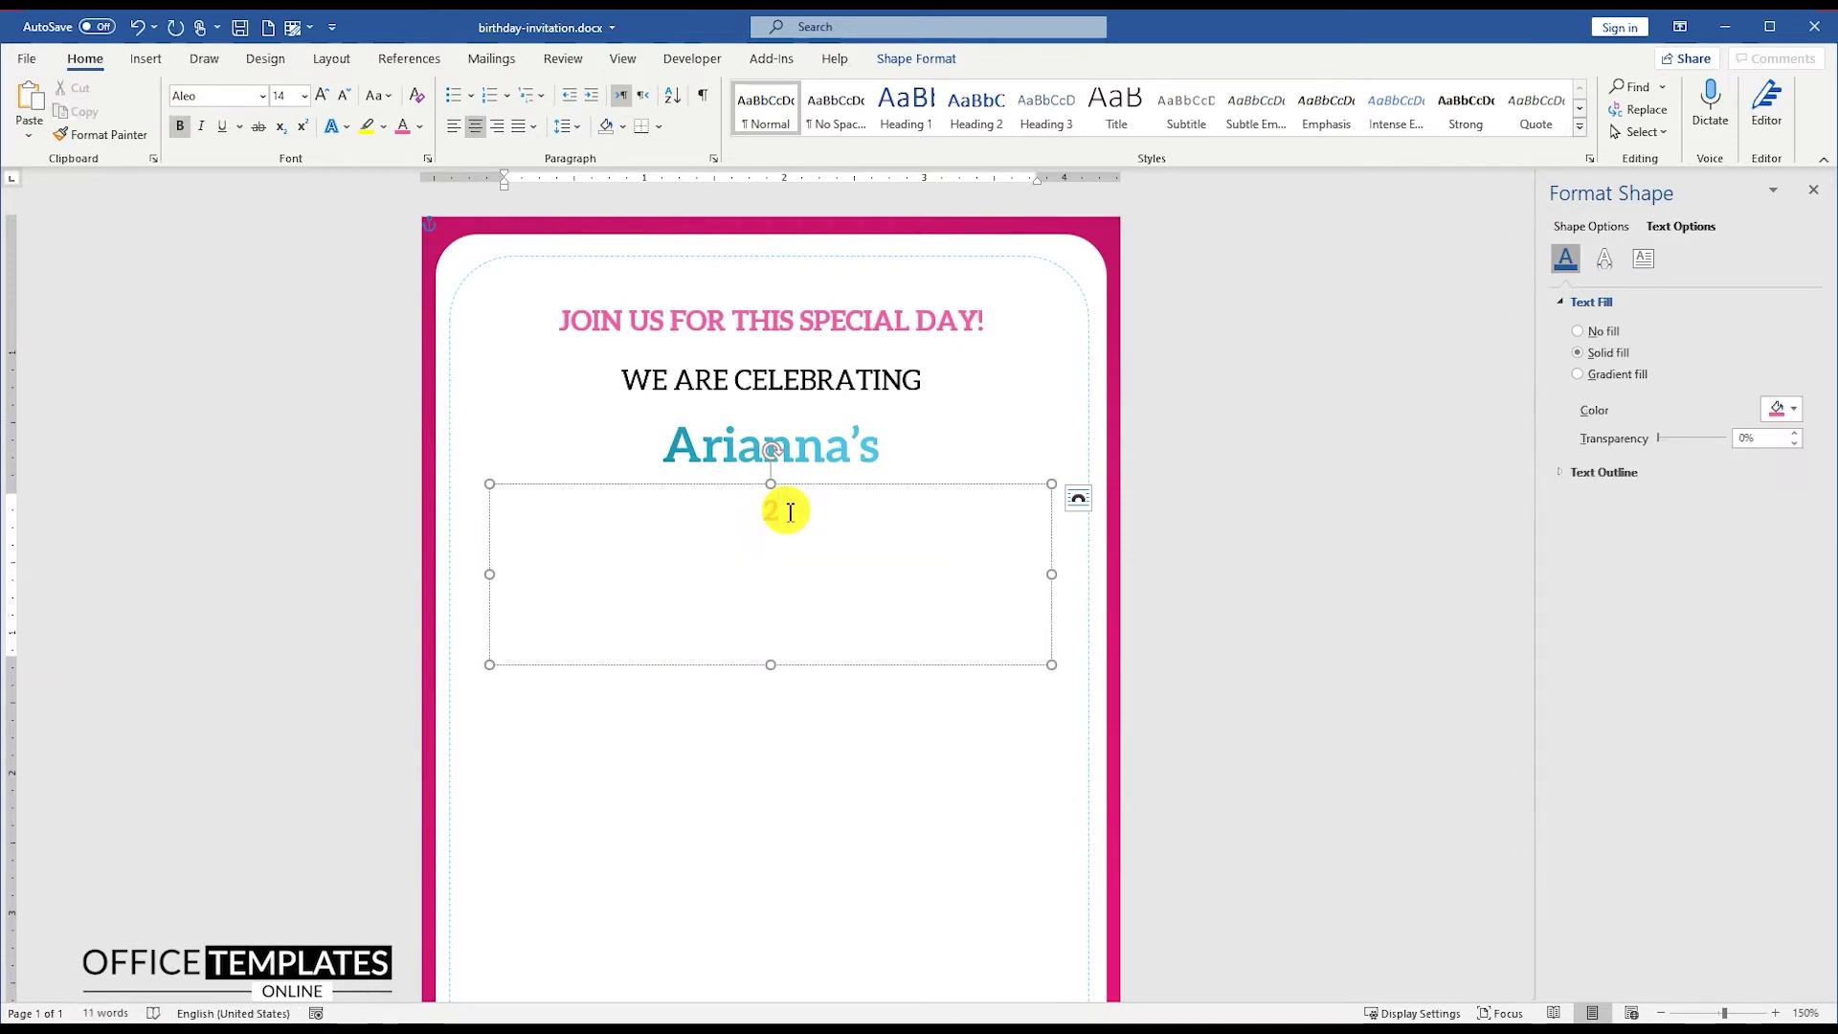
{"action": "key", "text": "ctrl+a"}
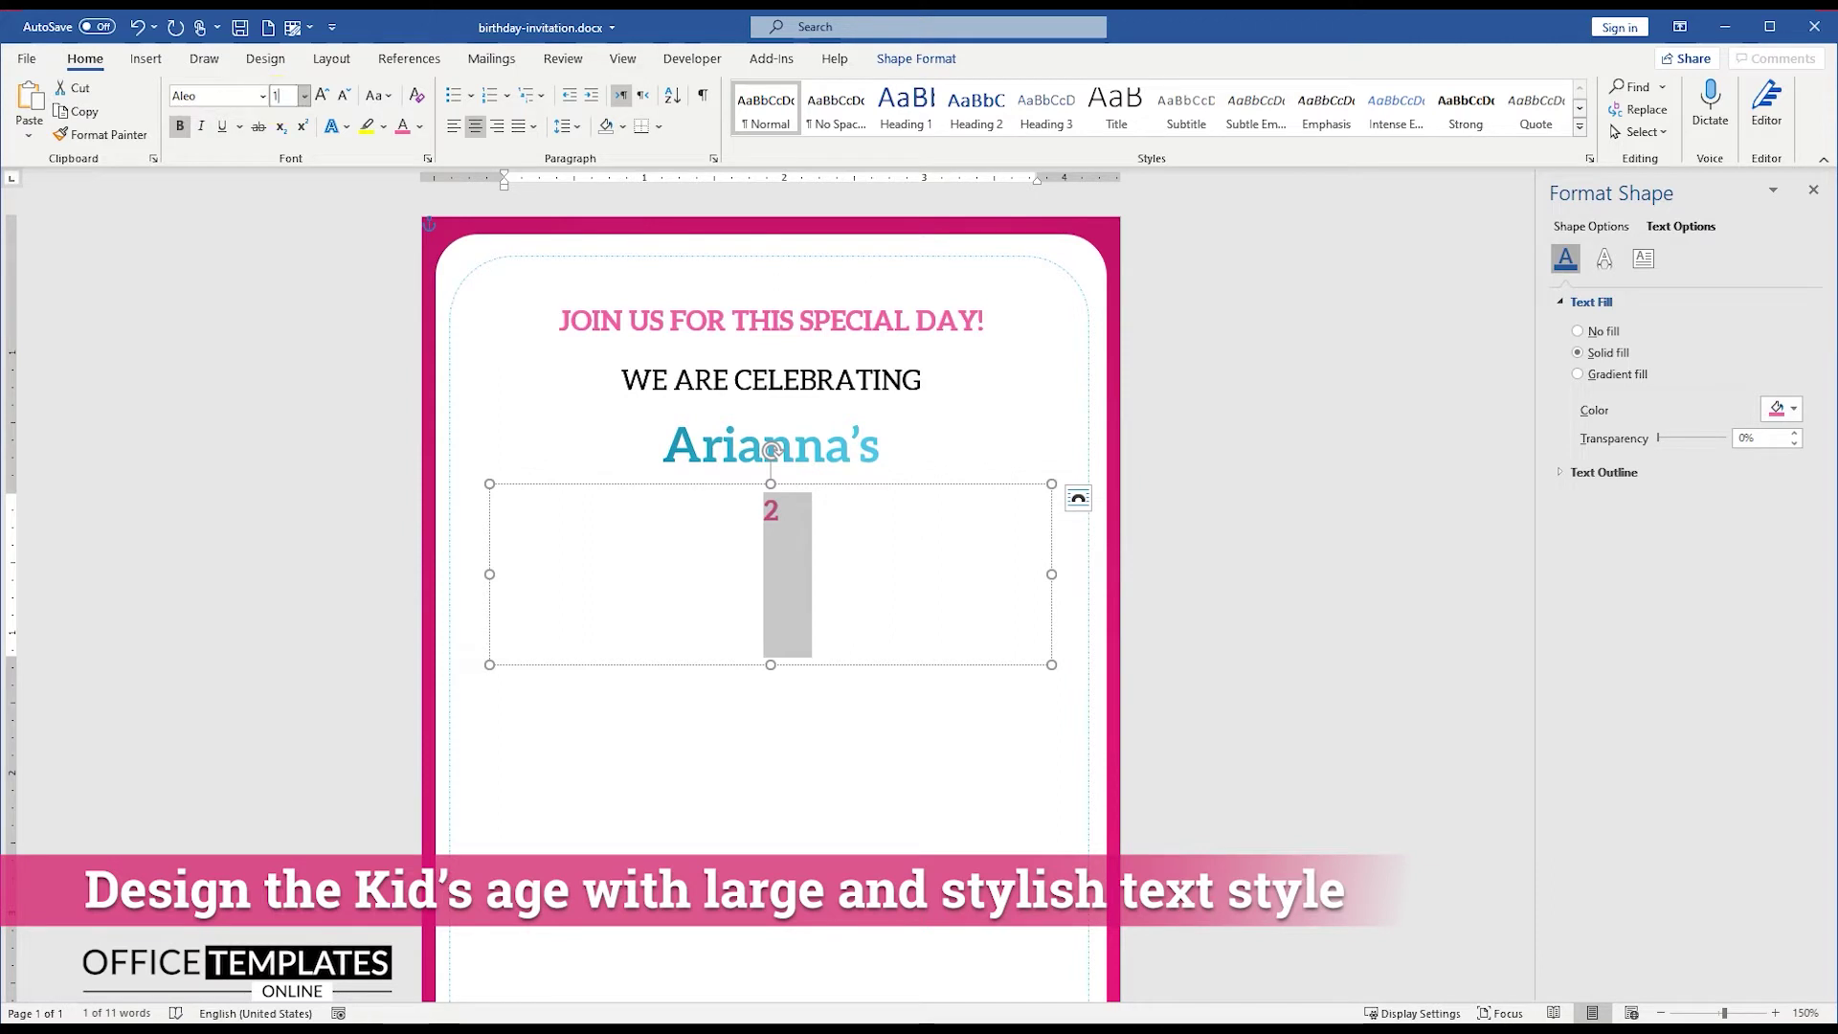
{"action": "left_click", "coordinate": [282, 96]}
{"action": "type", "text": "180"}
{"action": "key", "text": "Return"}
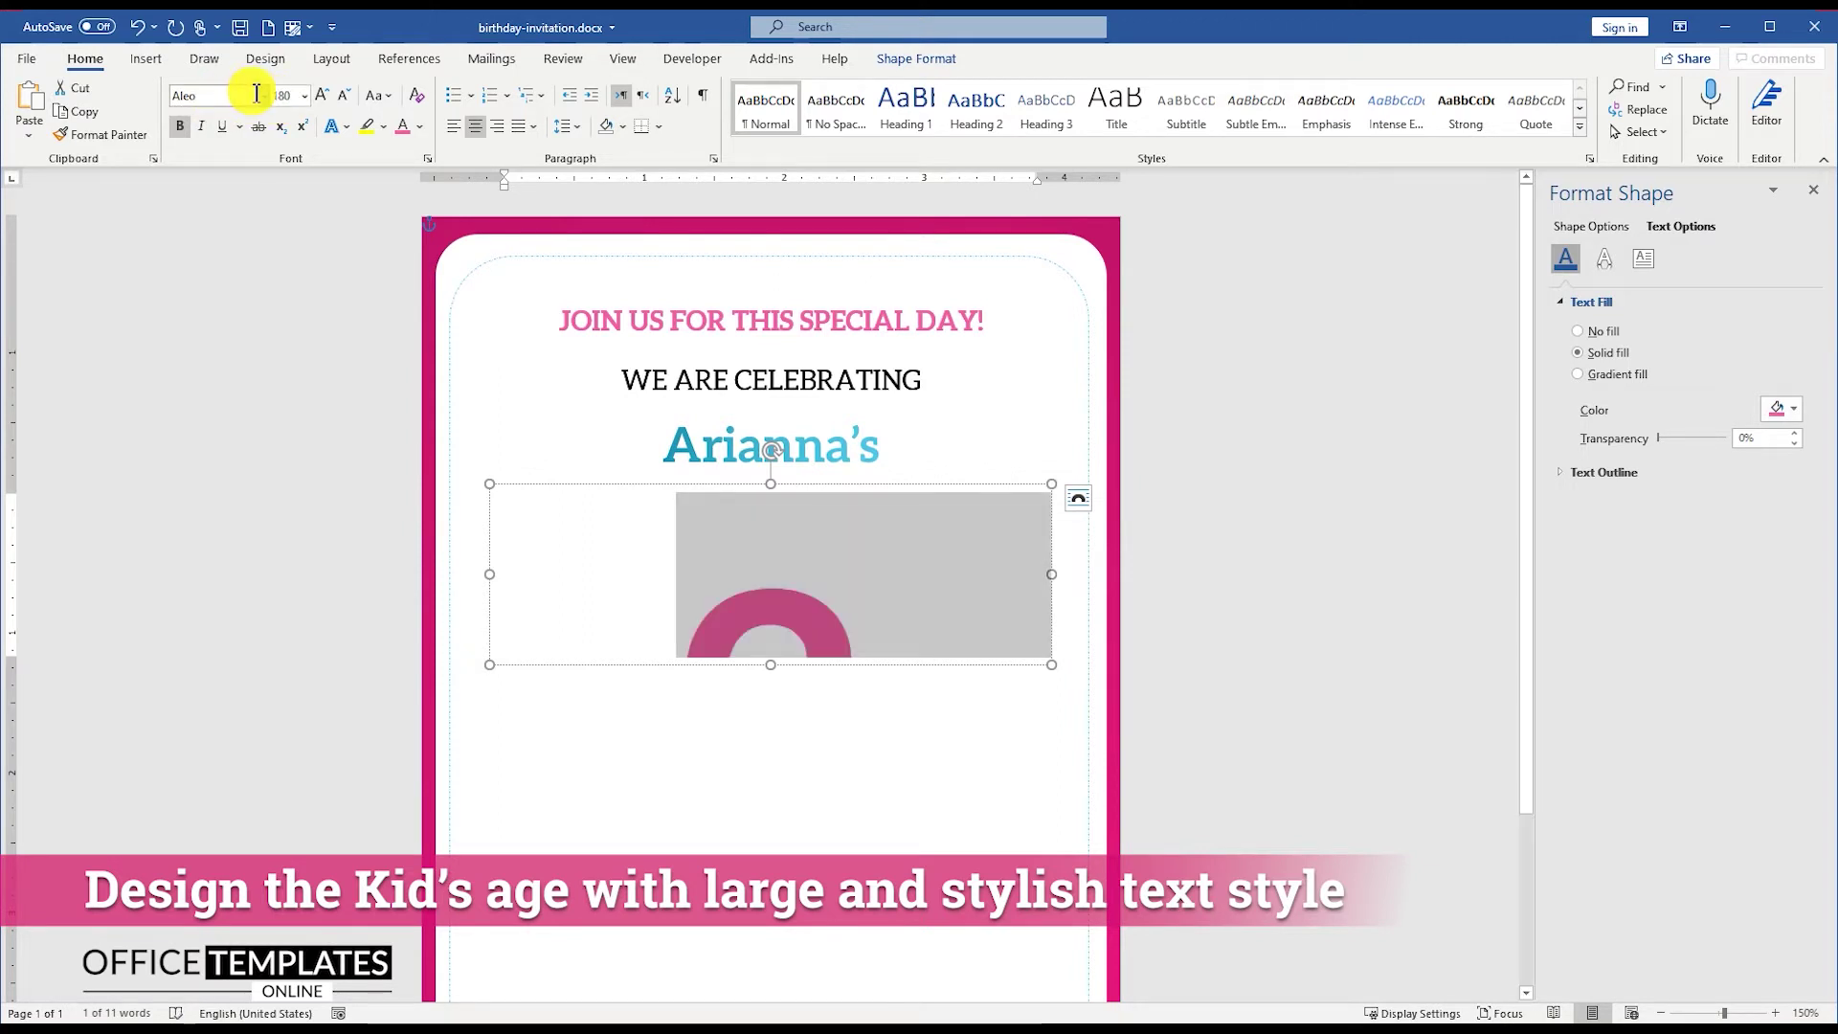
{"action": "left_click", "coordinate": [262, 96]}
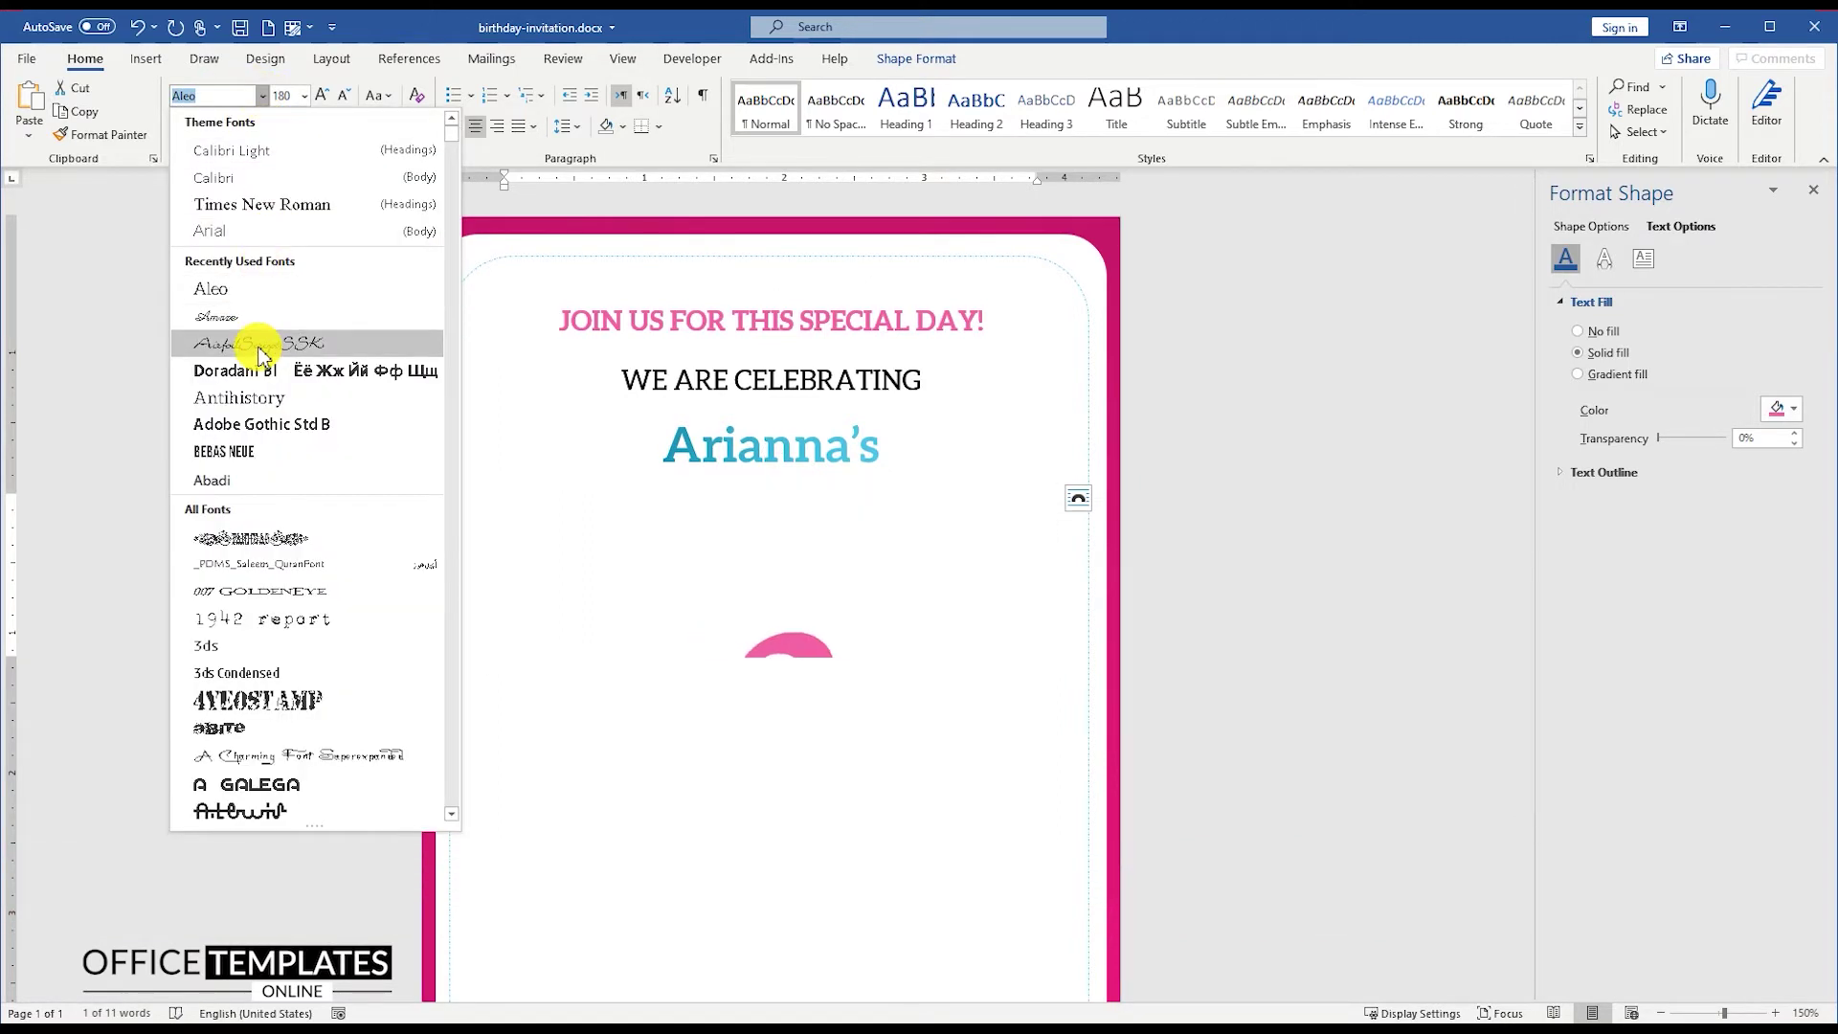
{"action": "left_click", "coordinate": [258, 353]}
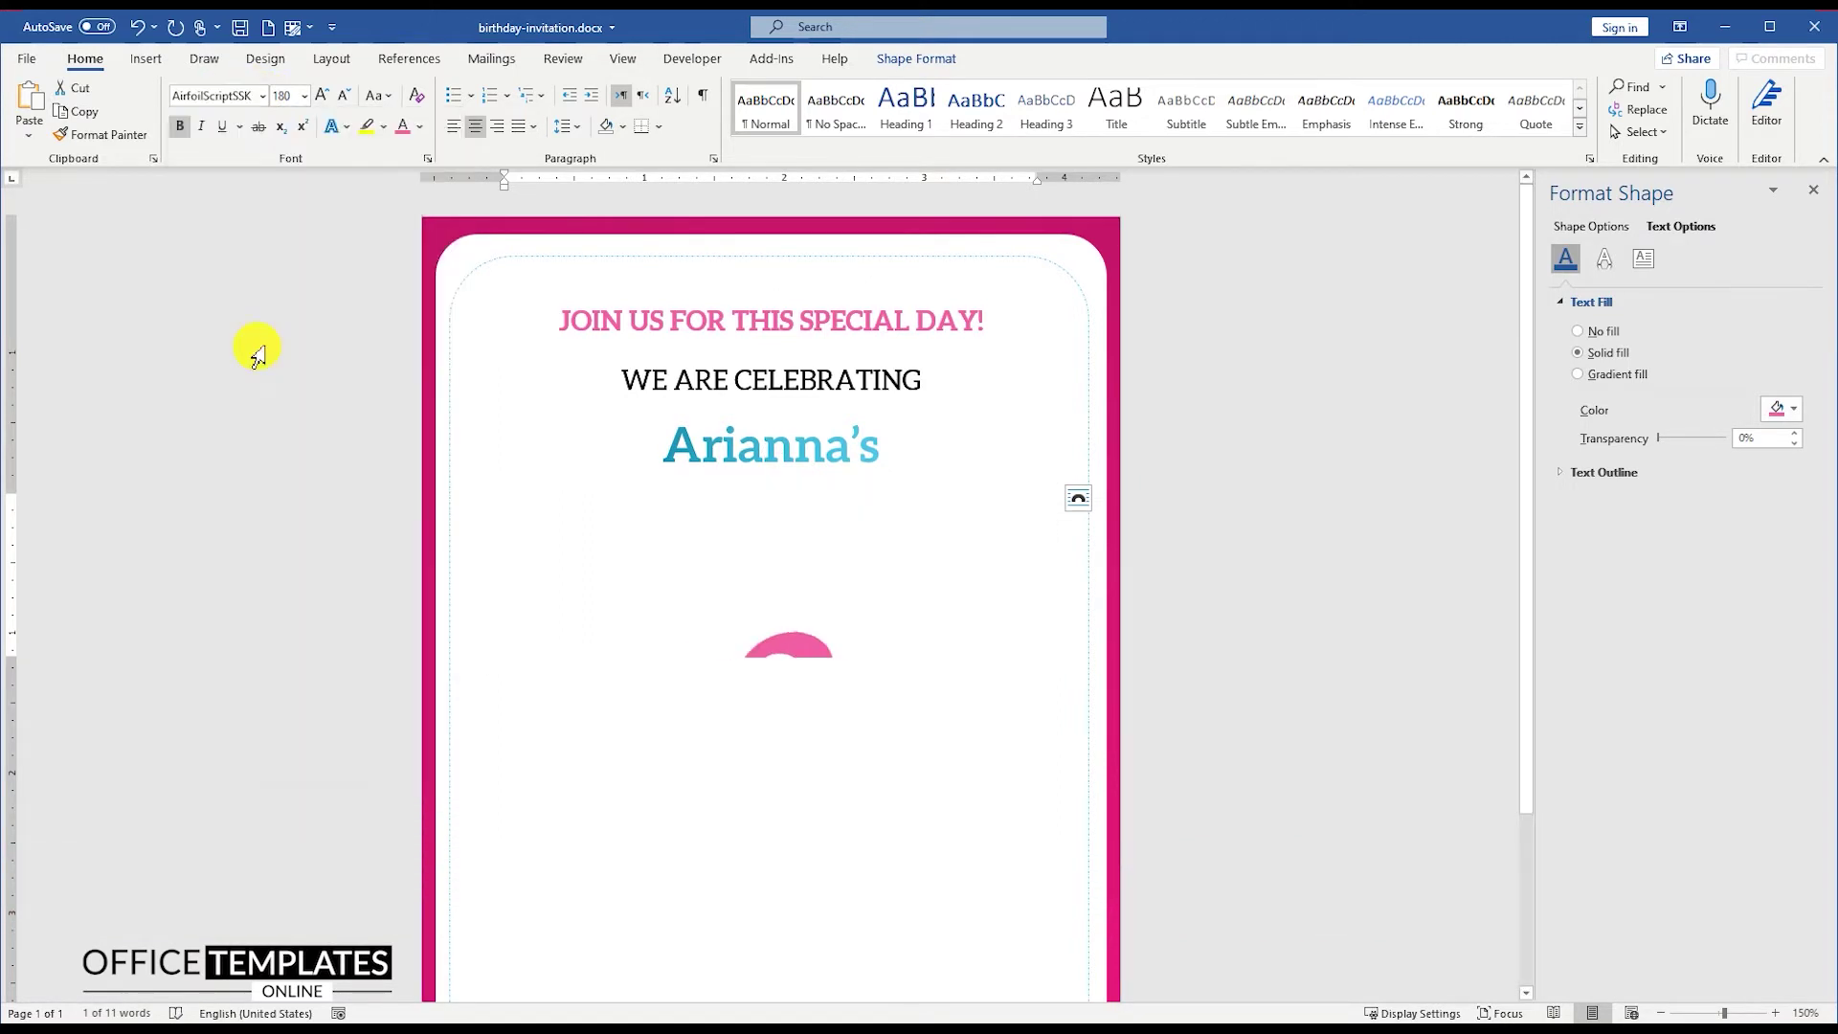
Step: Set the 2's paragraph spacing after to 0 and narrow its box from the left
{"action": "left_click", "coordinate": [579, 134]}
{"action": "left_click", "coordinate": [635, 314]}
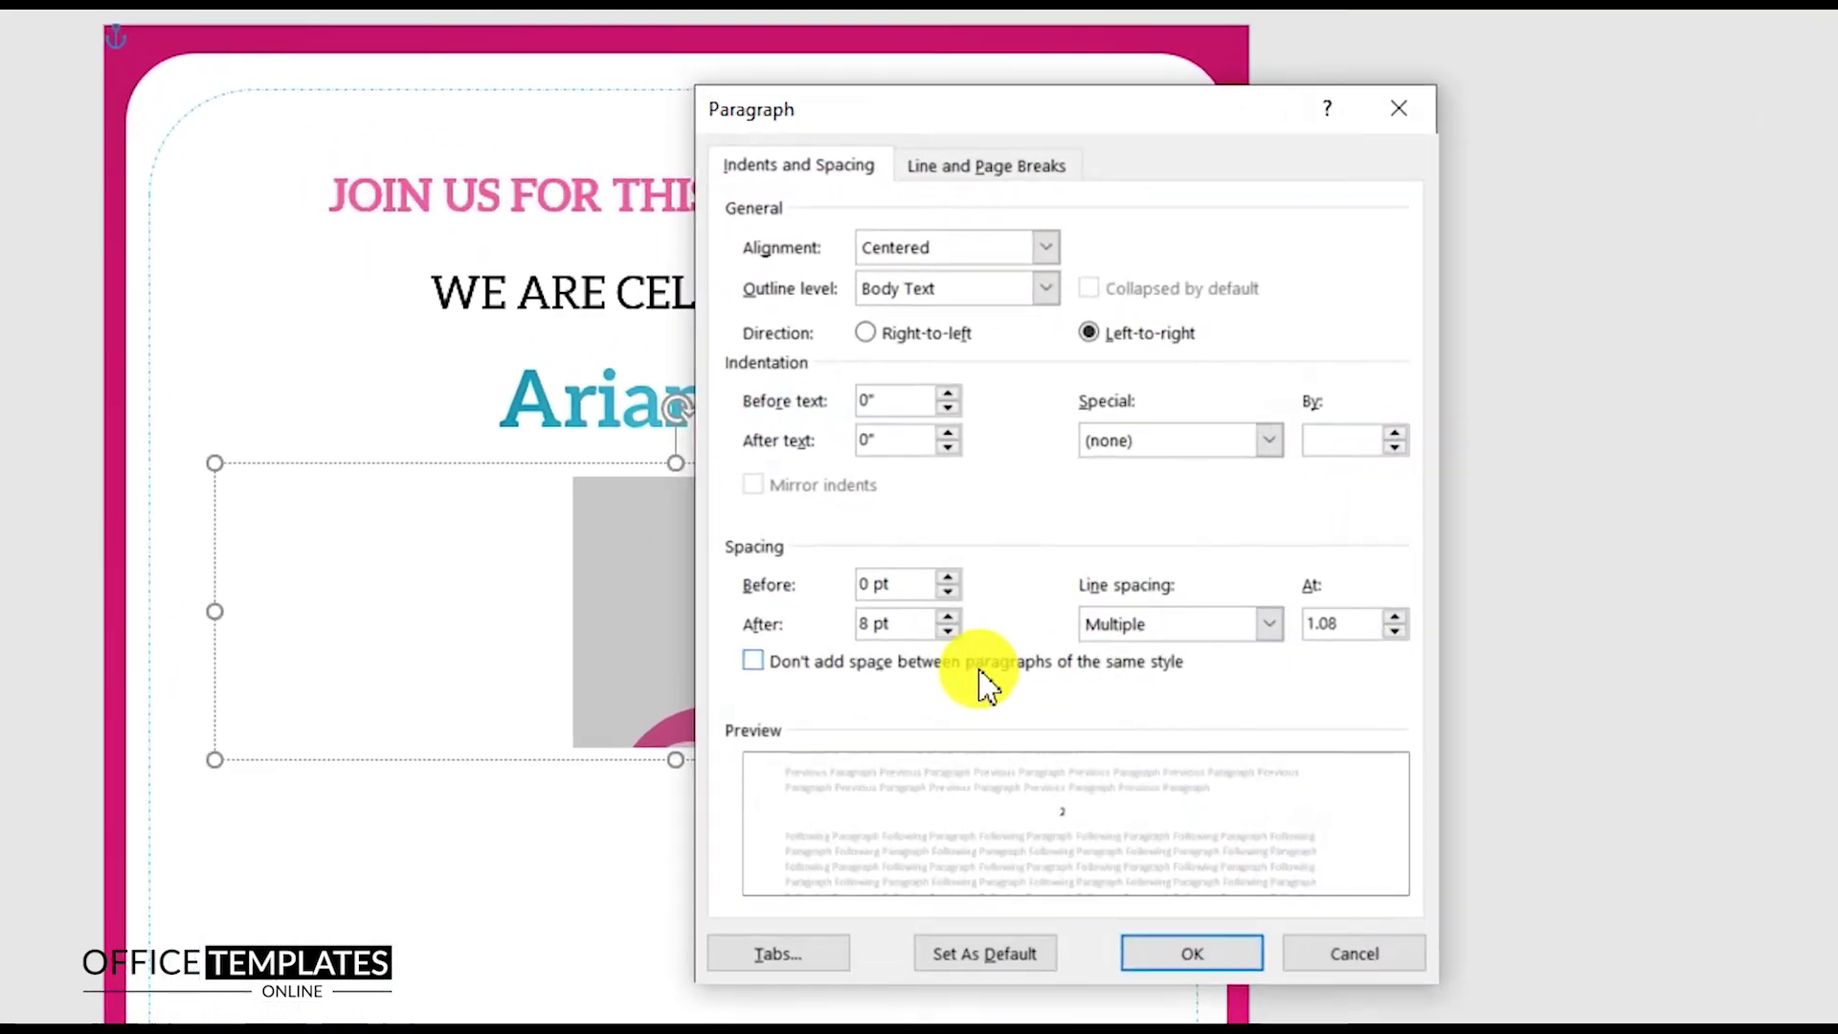
{"action": "left_click", "coordinate": [948, 632]}
{"action": "left_click", "coordinate": [948, 632]}
{"action": "double_click", "coordinate": [1340, 623]}
{"action": "type", "text": "0"}
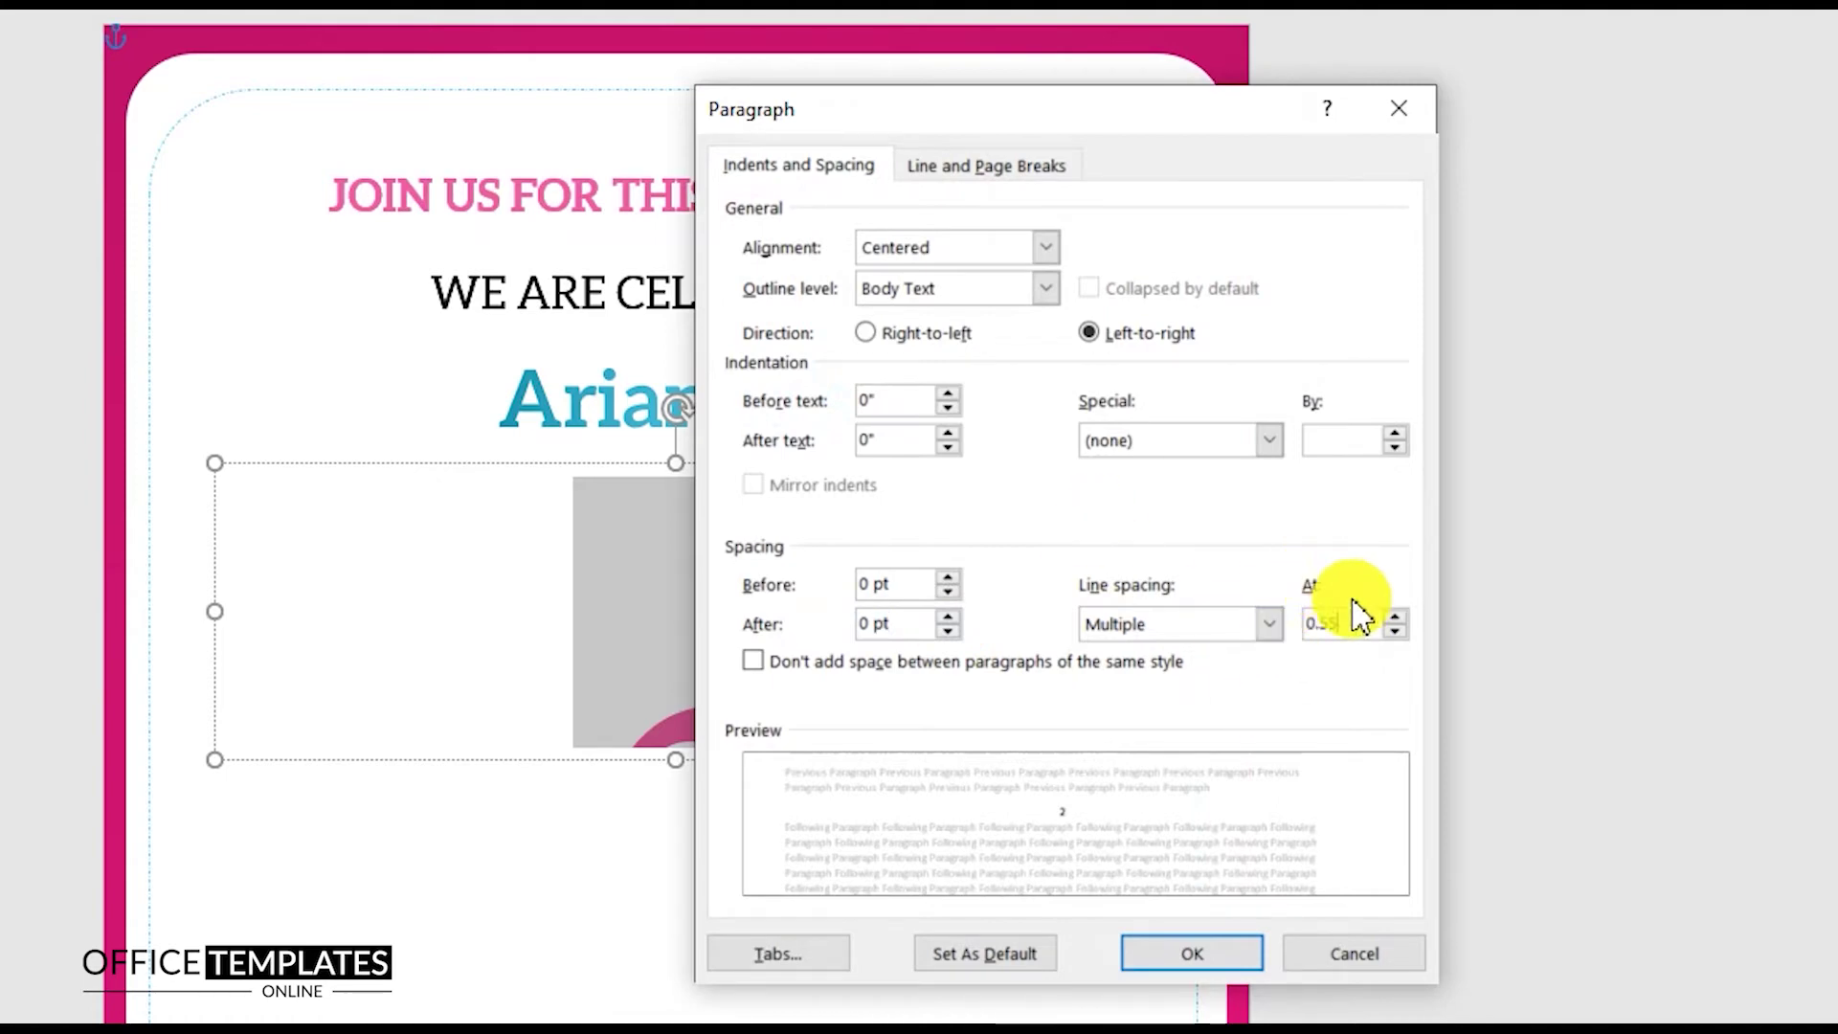
{"action": "left_click", "coordinate": [1194, 963]}
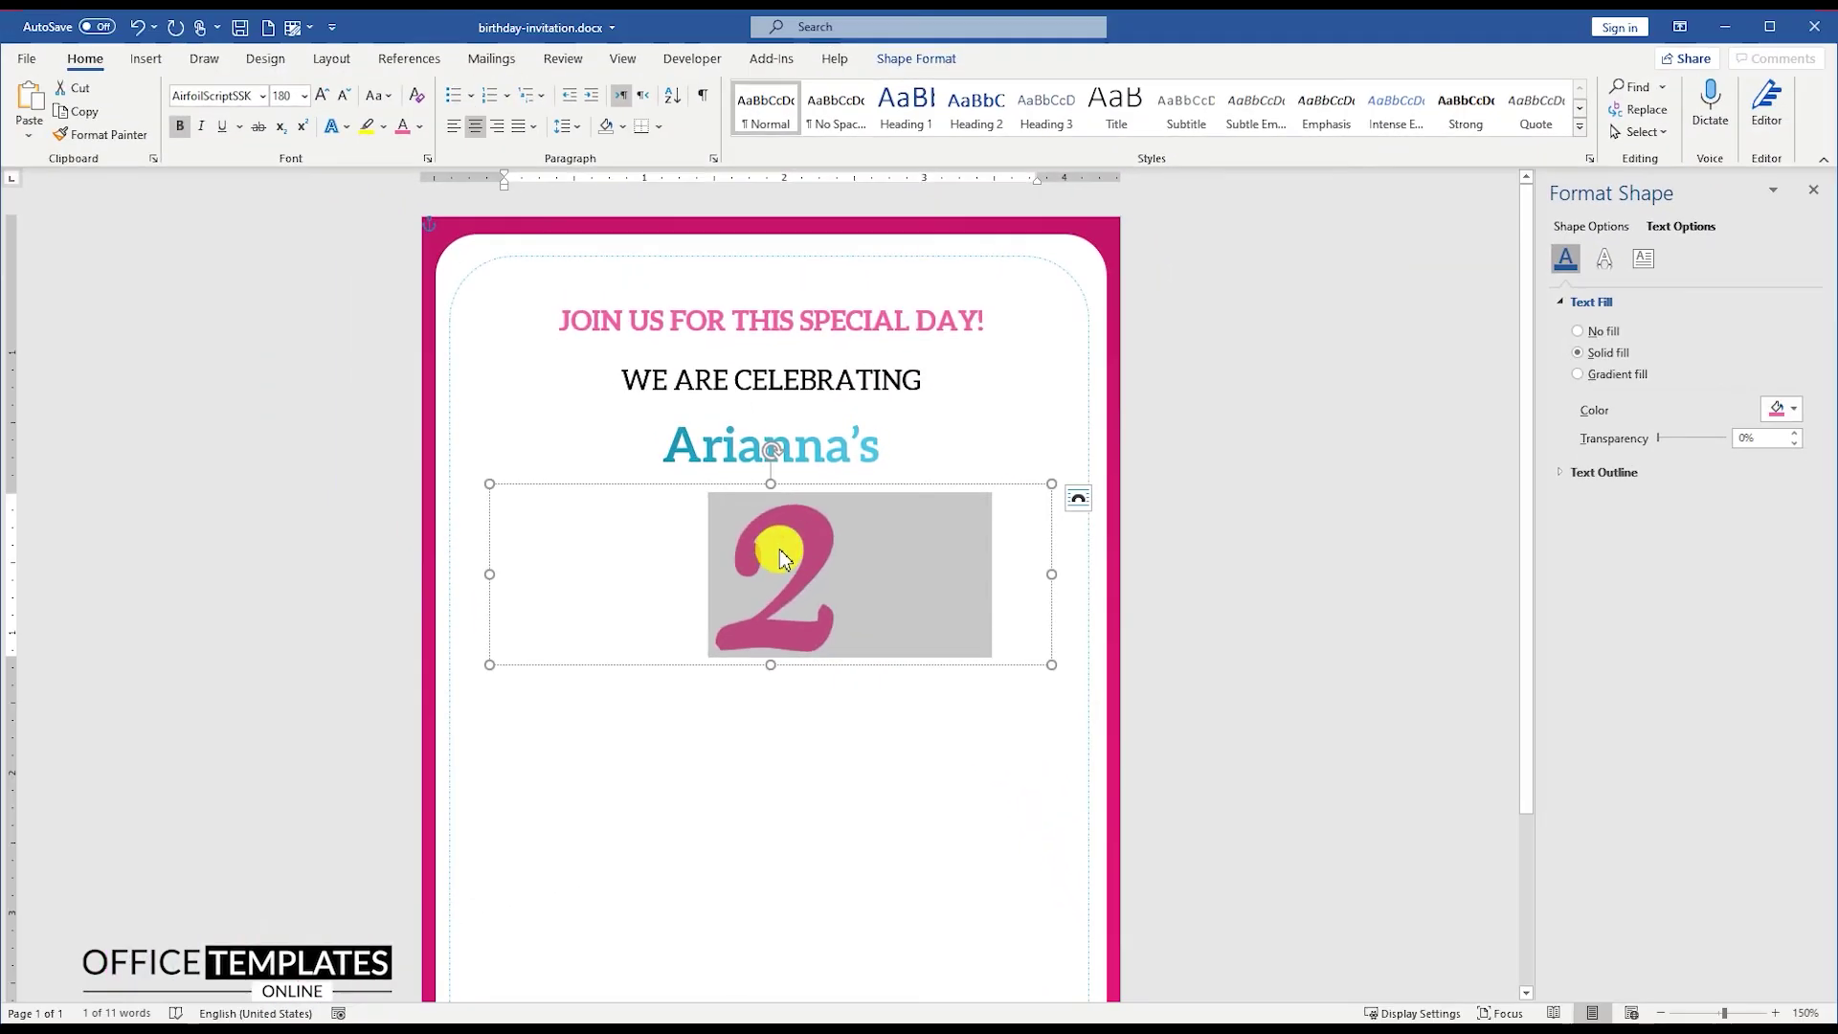
{"action": "left_click_drag", "start_coordinate": [486, 574], "coordinate": [897, 587]}
Step: Move the 2 box under the name and make the second copy 48 pt Amaze
{"action": "left_click_drag", "start_coordinate": [968, 484], "coordinate": [925, 487]}
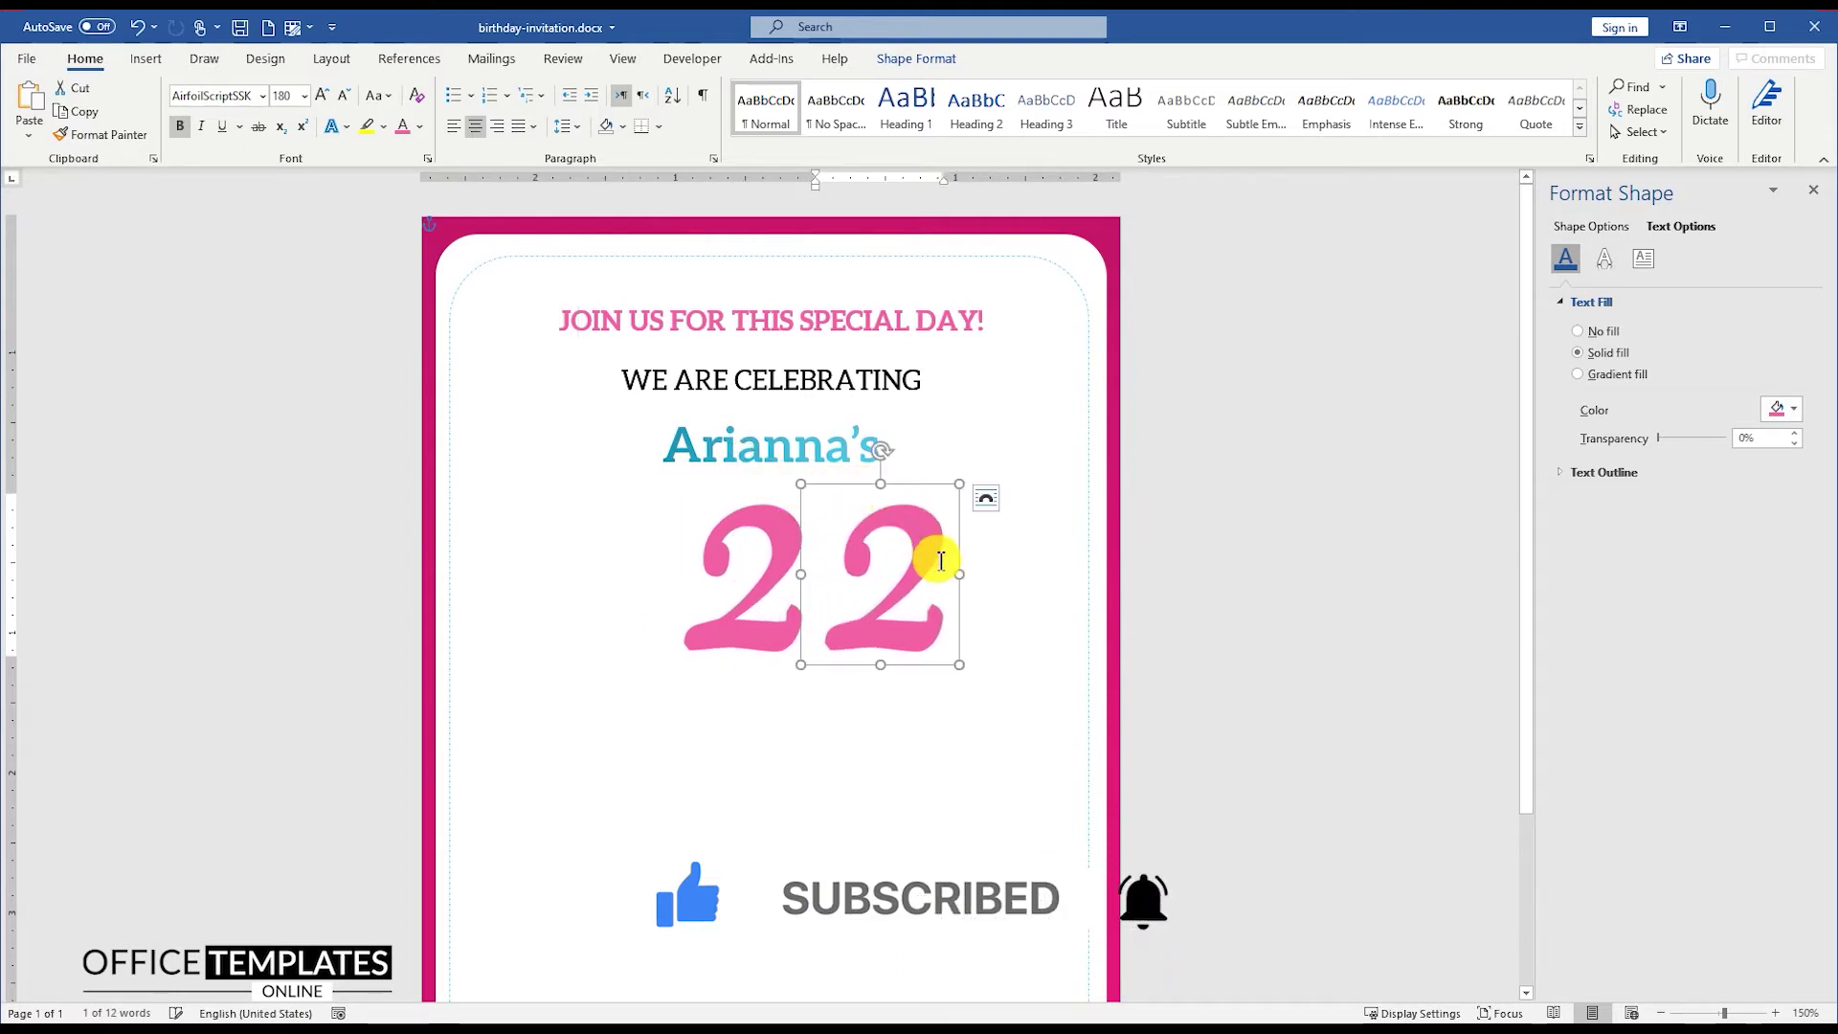
{"action": "double_click", "coordinate": [872, 555]}
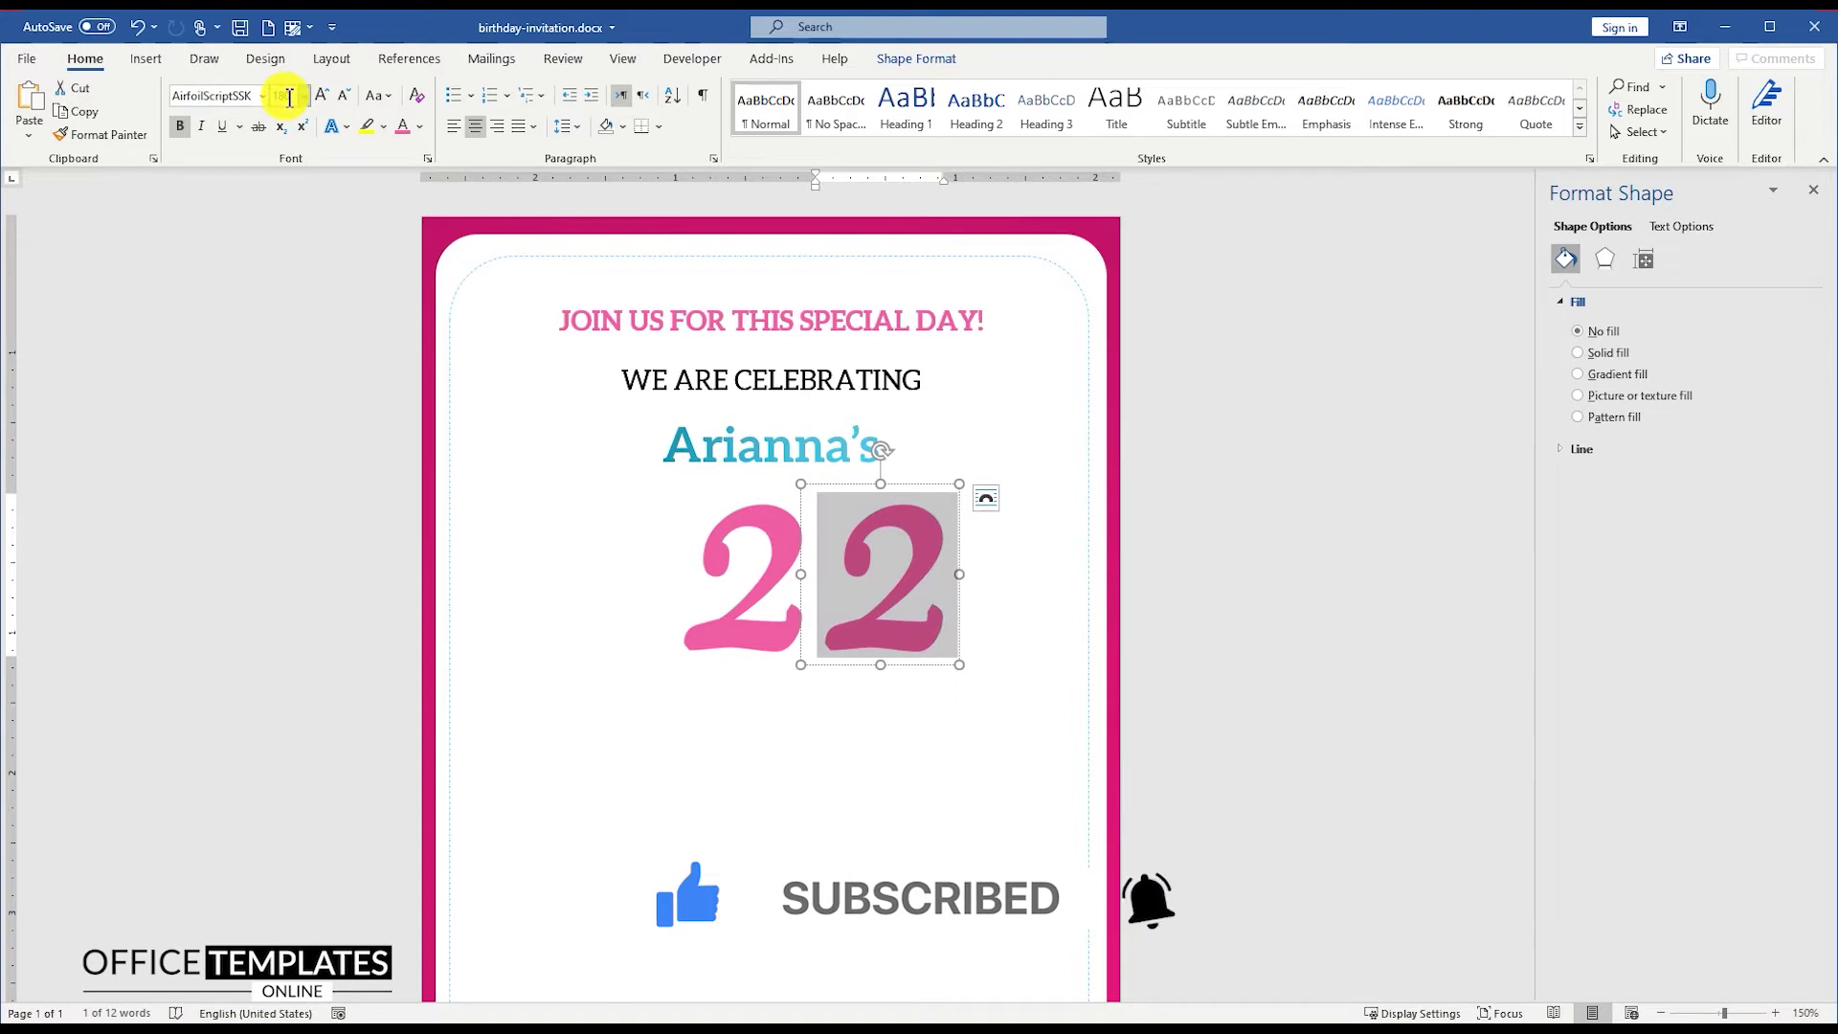
{"action": "type", "text": "48"}
{"action": "key", "text": "Return"}
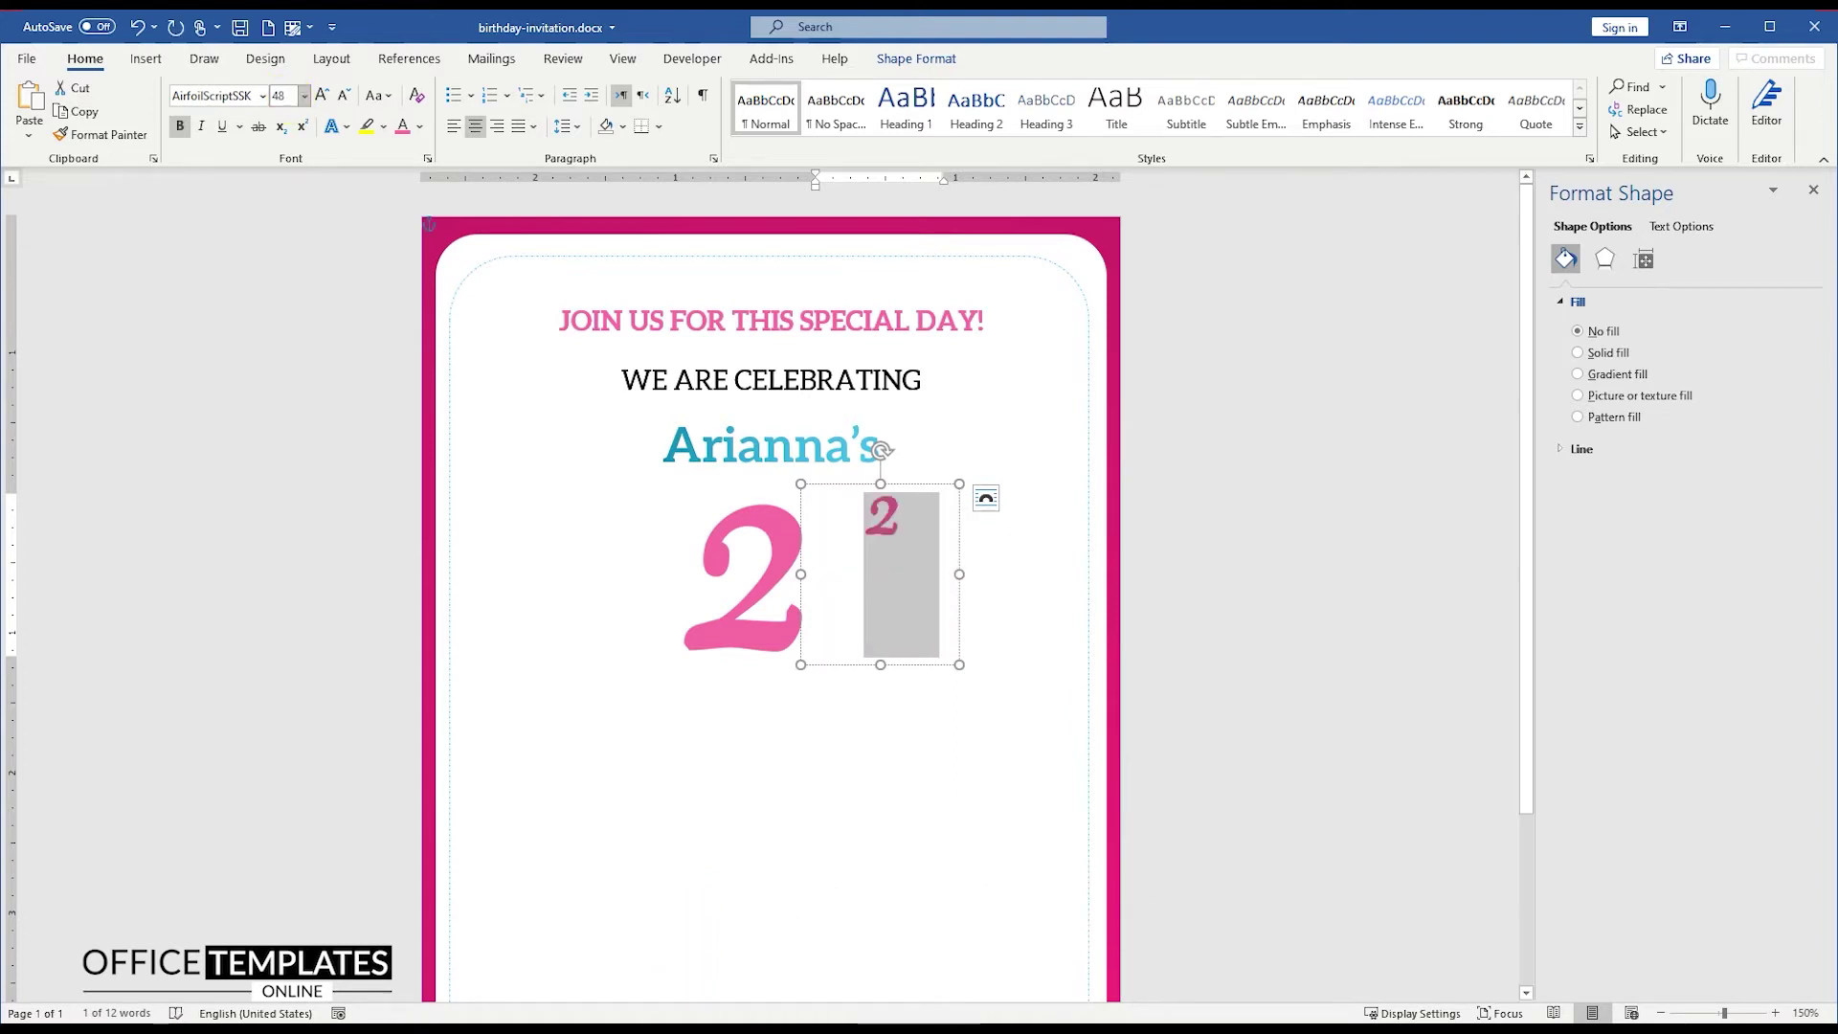
{"action": "left_click", "coordinate": [268, 99]}
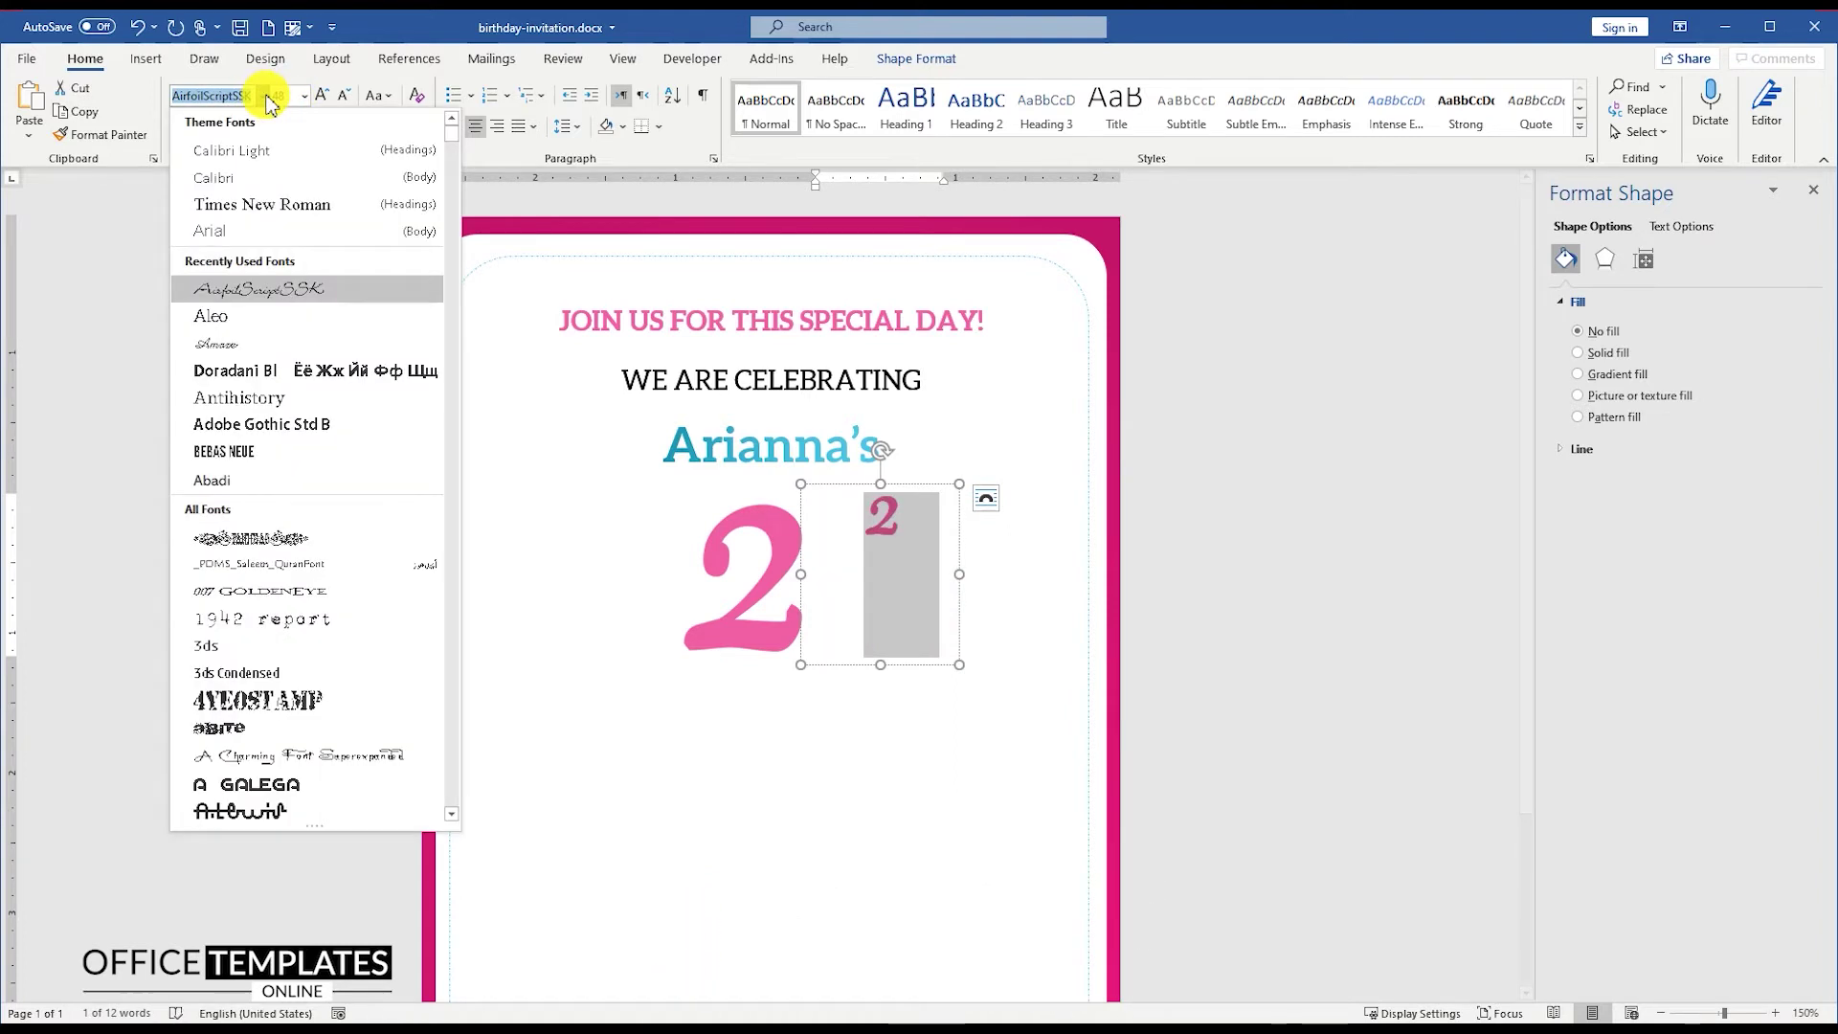
{"action": "left_click", "coordinate": [234, 345]}
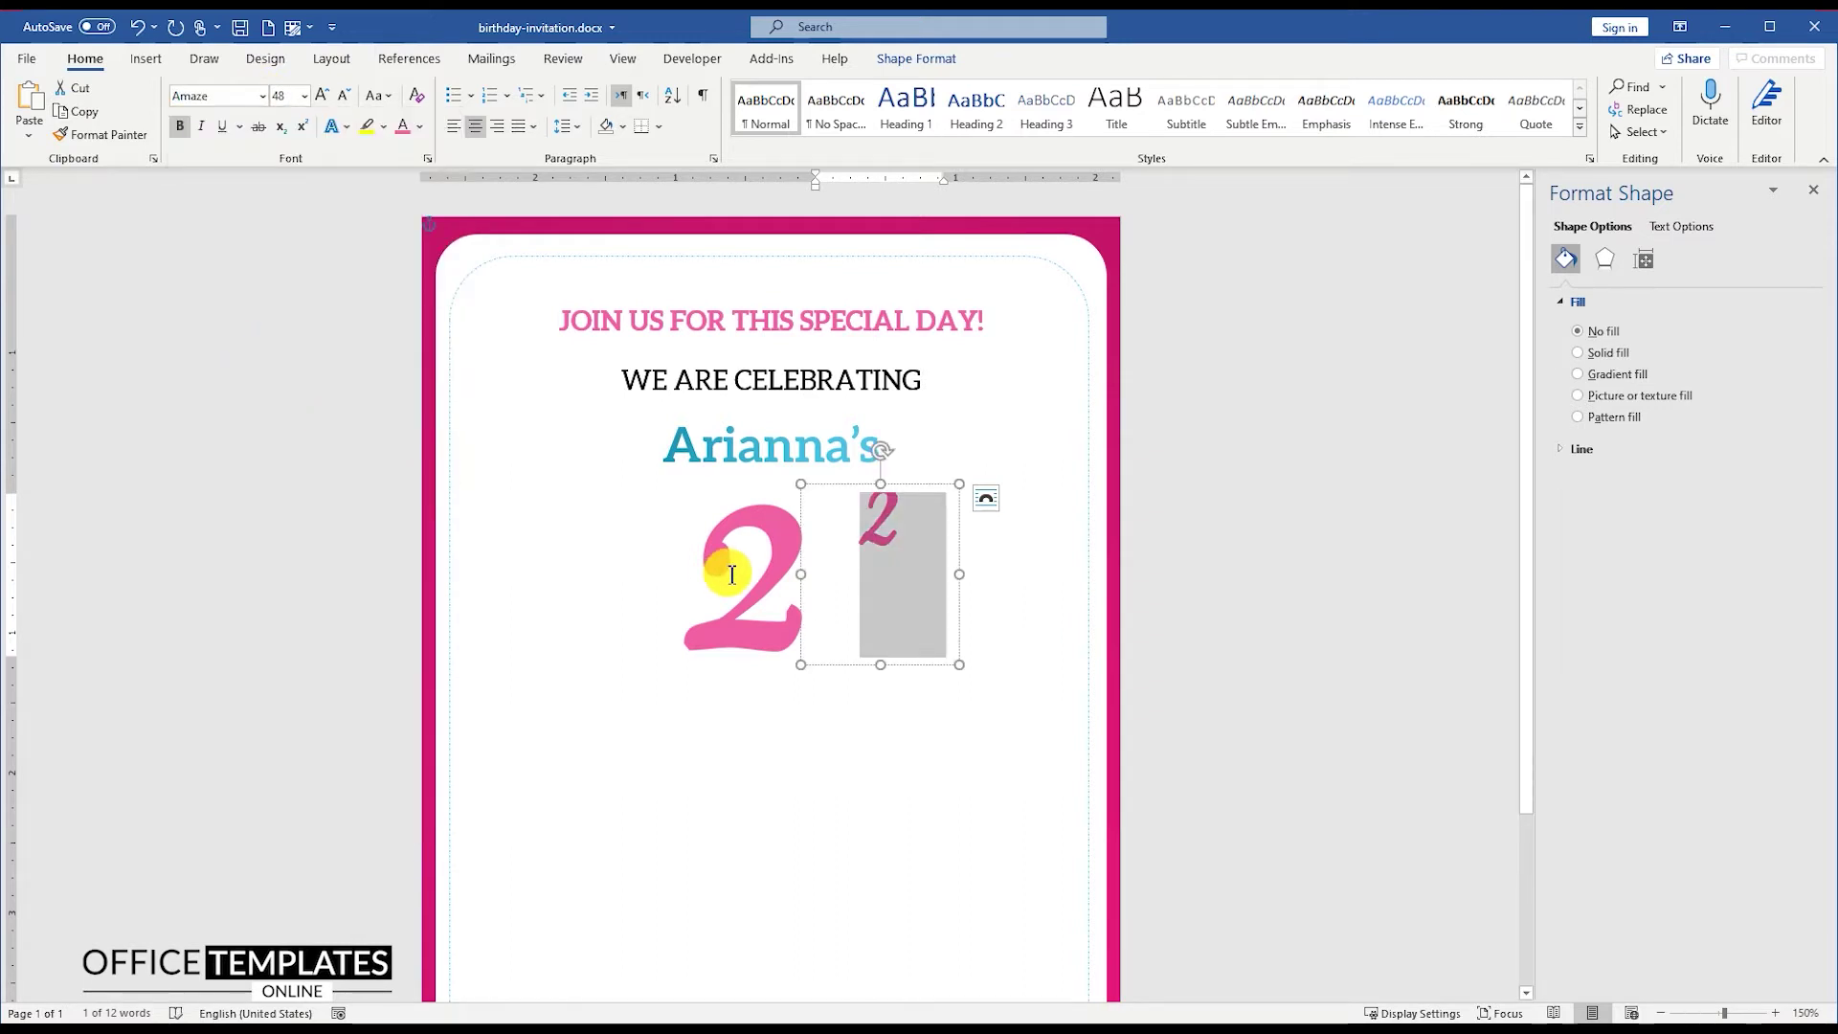
Step: Type 'nd', remove its bold, and shrink its box to sit beside the large 2
{"action": "type", "text": "nd"}
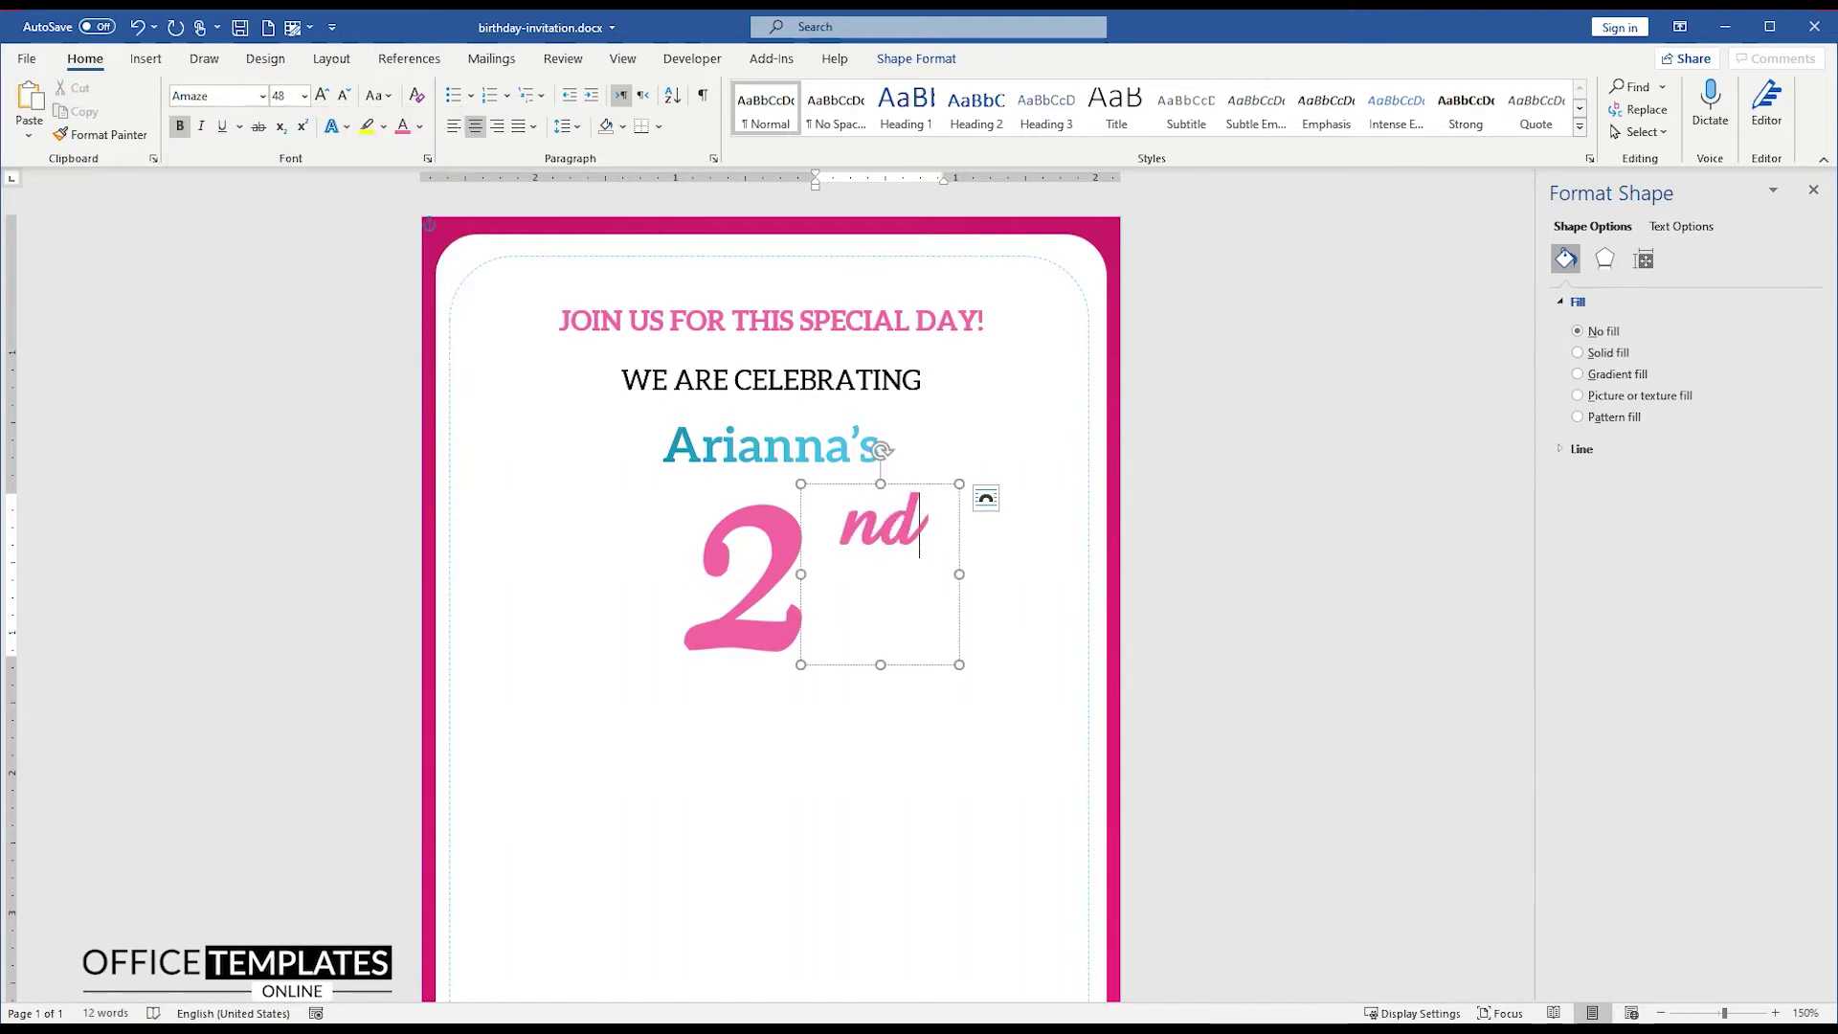
{"action": "key", "text": "ctrl+a"}
{"action": "left_click", "coordinate": [180, 127]}
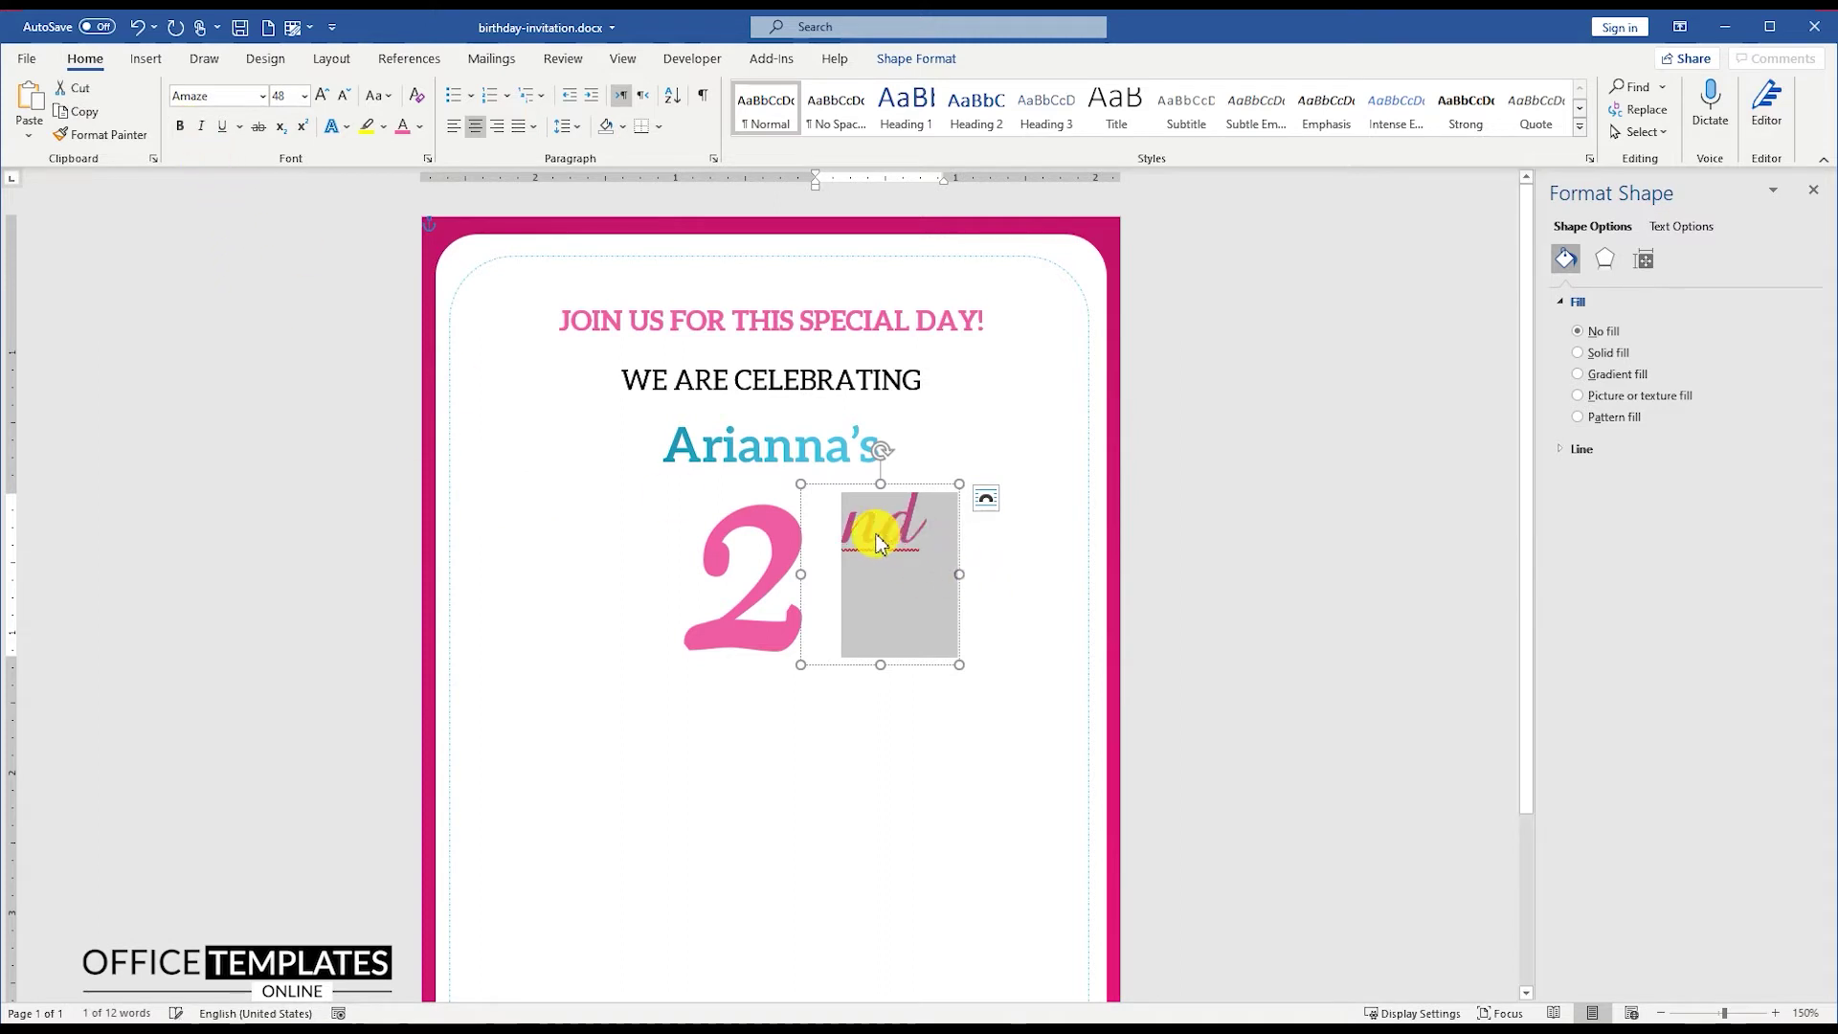
{"action": "left_click_drag", "start_coordinate": [881, 667], "coordinate": [907, 570]}
{"action": "left_click_drag", "start_coordinate": [801, 522], "coordinate": [845, 526]}
{"action": "left_click_drag", "start_coordinate": [936, 484], "coordinate": [855, 547]}
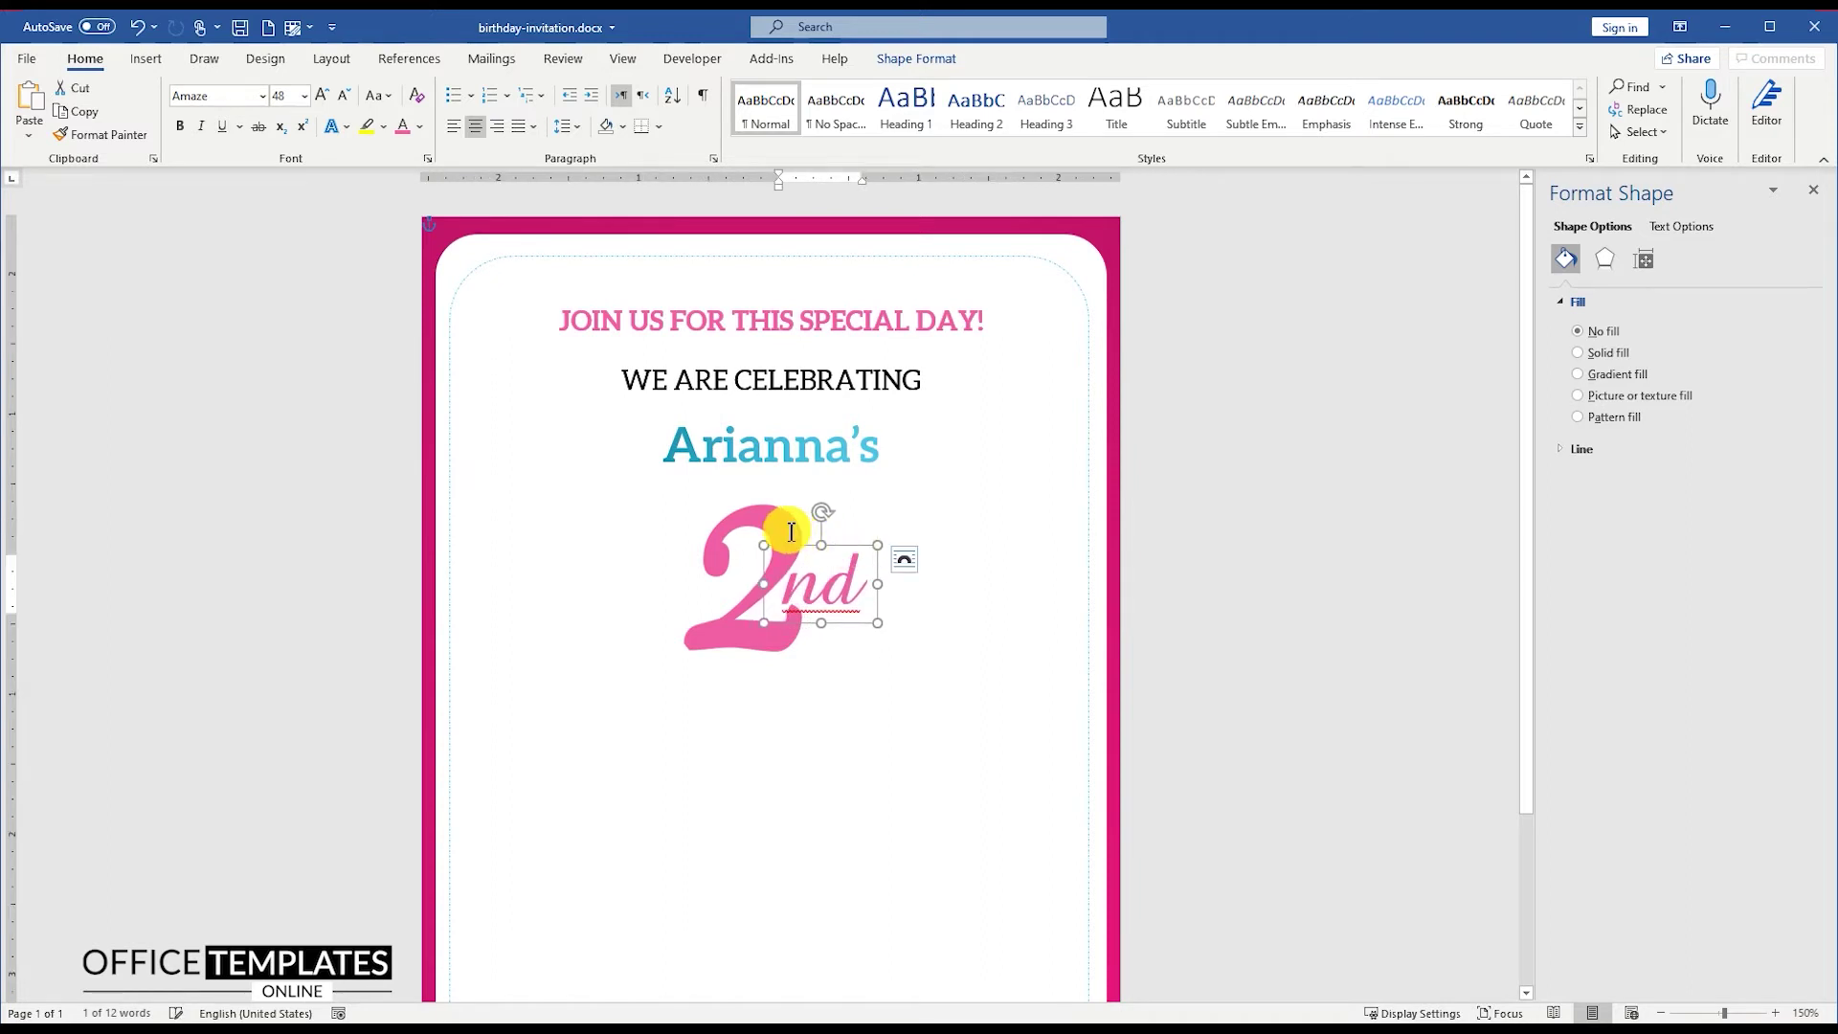
{"action": "left_click", "coordinate": [720, 536]}
{"action": "double_click", "coordinate": [722, 535]}
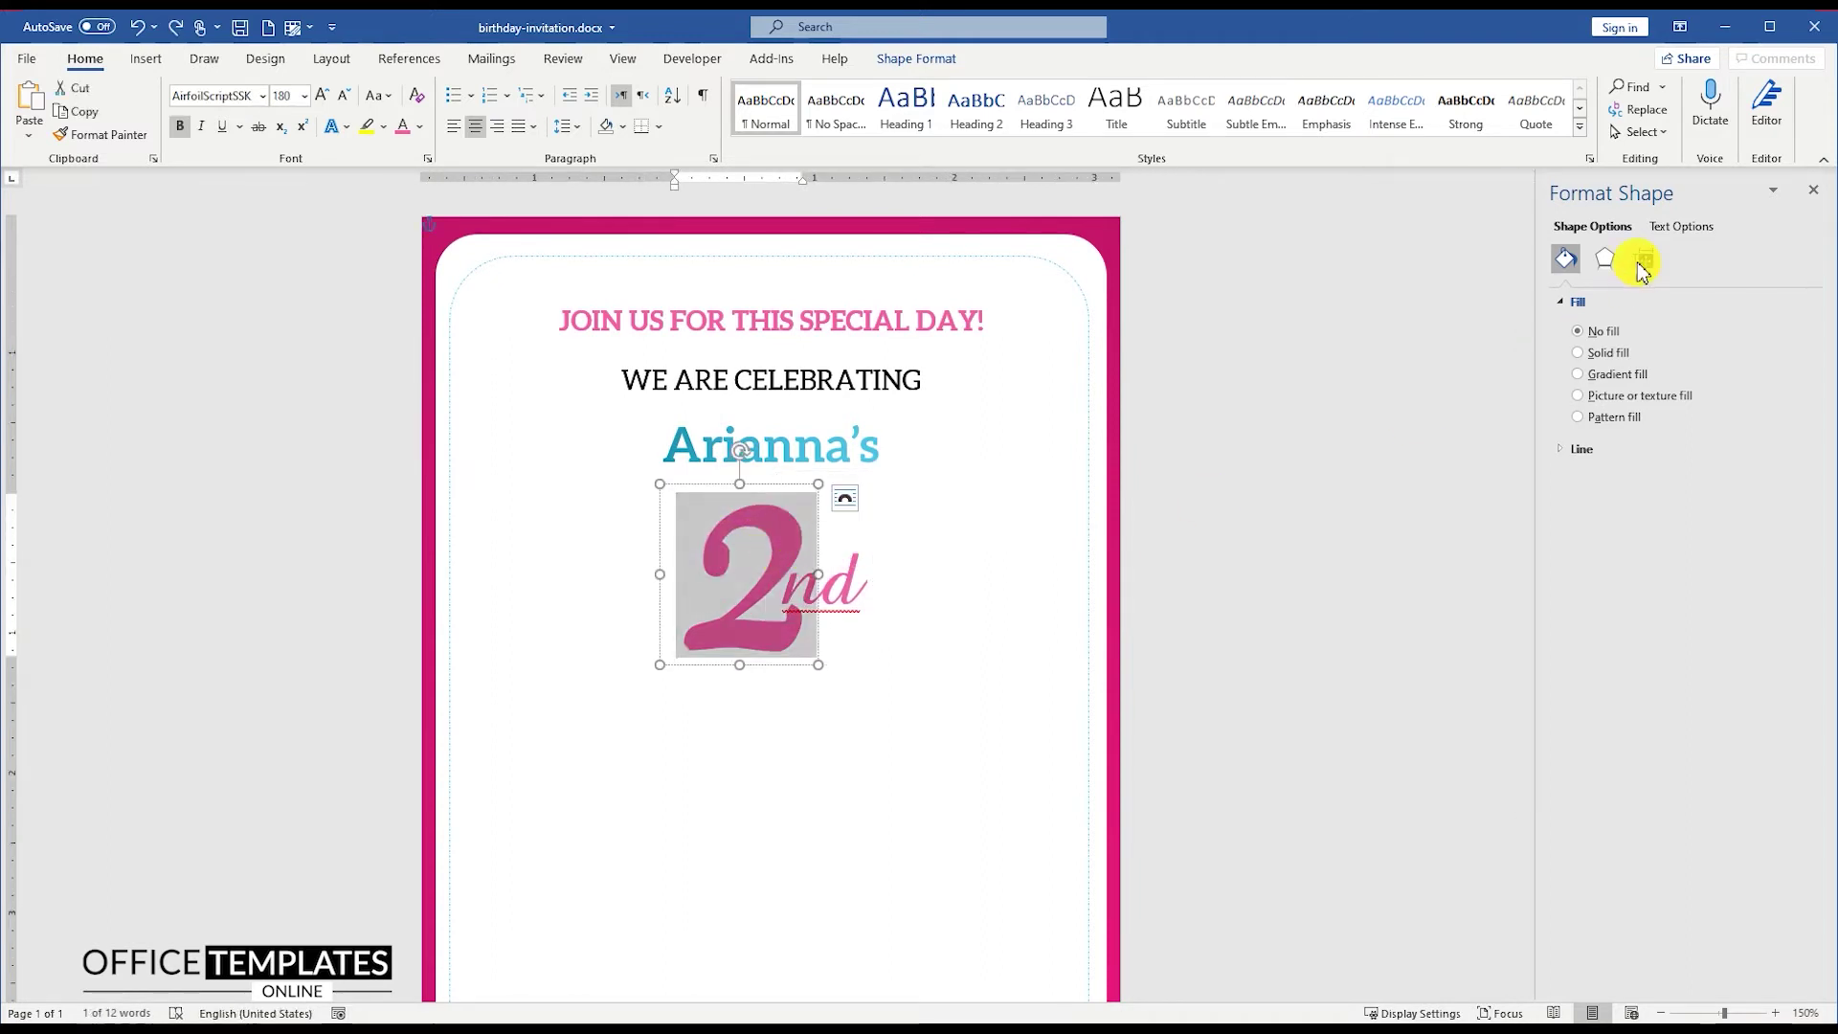
Step: Give the 2 a gradient text fill and select the nd text
{"action": "left_click", "coordinate": [1682, 230]}
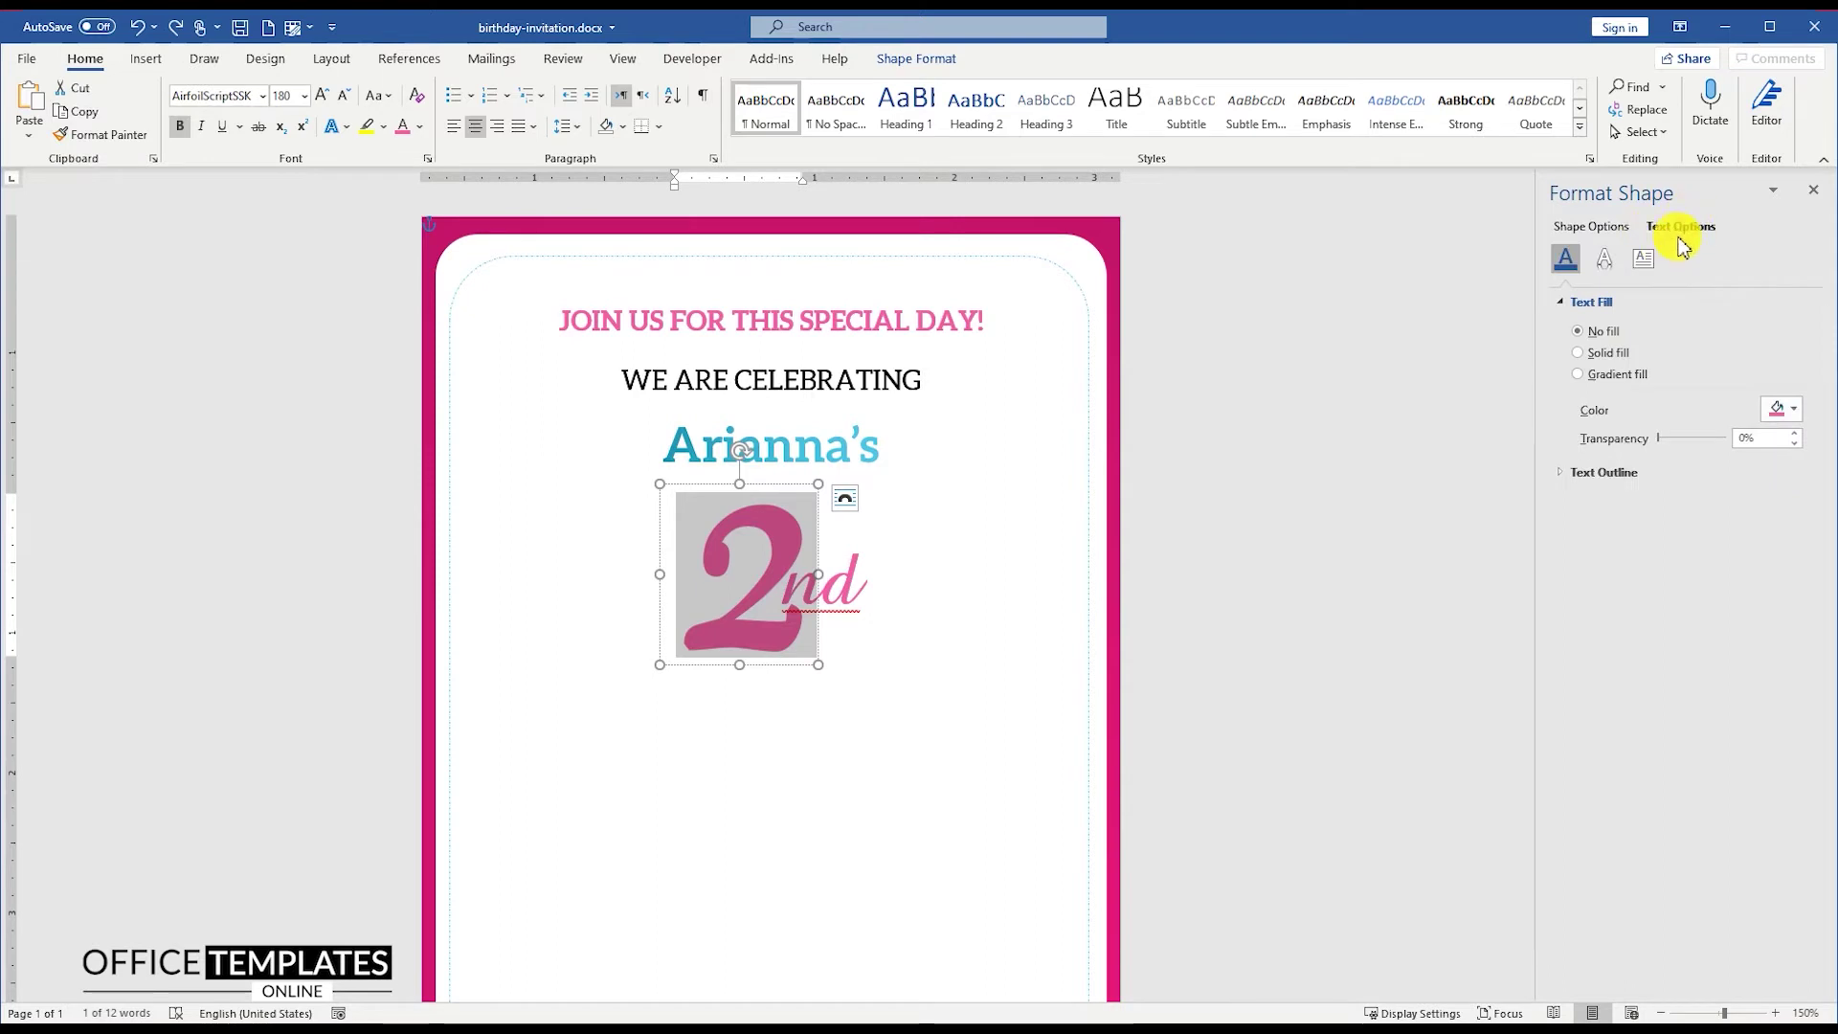
{"action": "left_click", "coordinate": [1580, 375]}
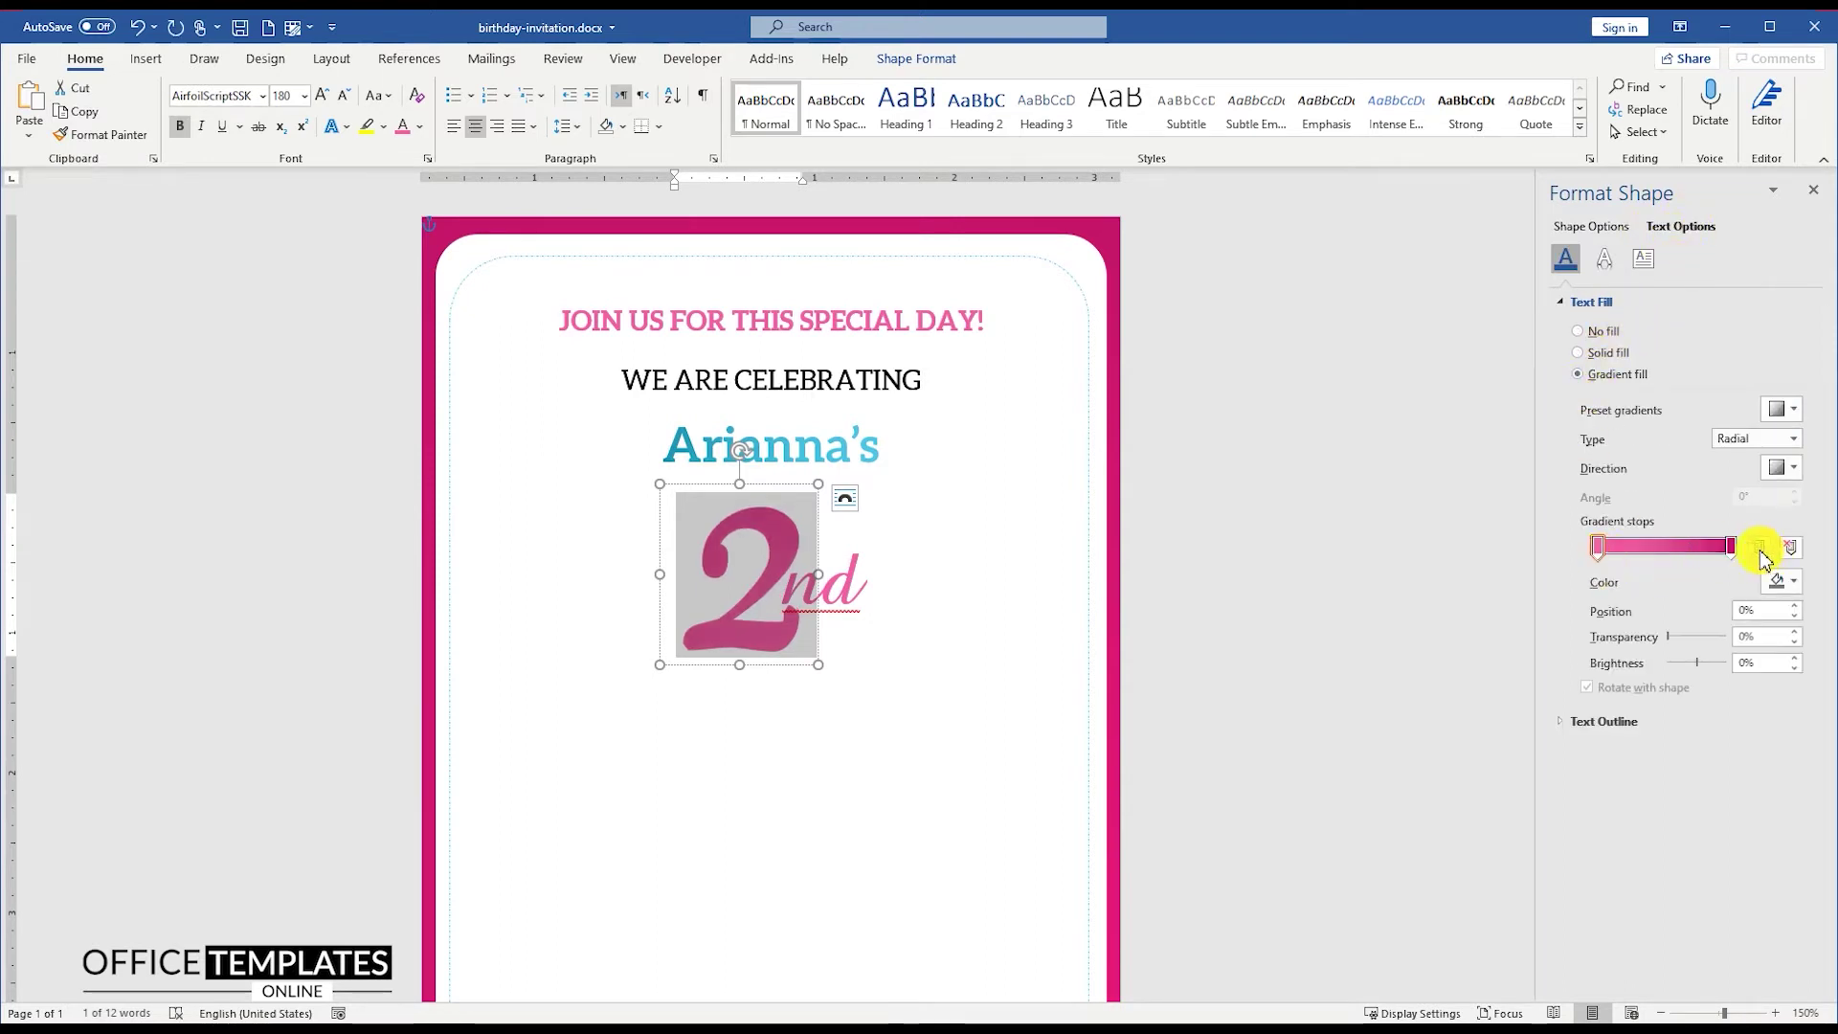
{"action": "double_click", "coordinate": [847, 574]}
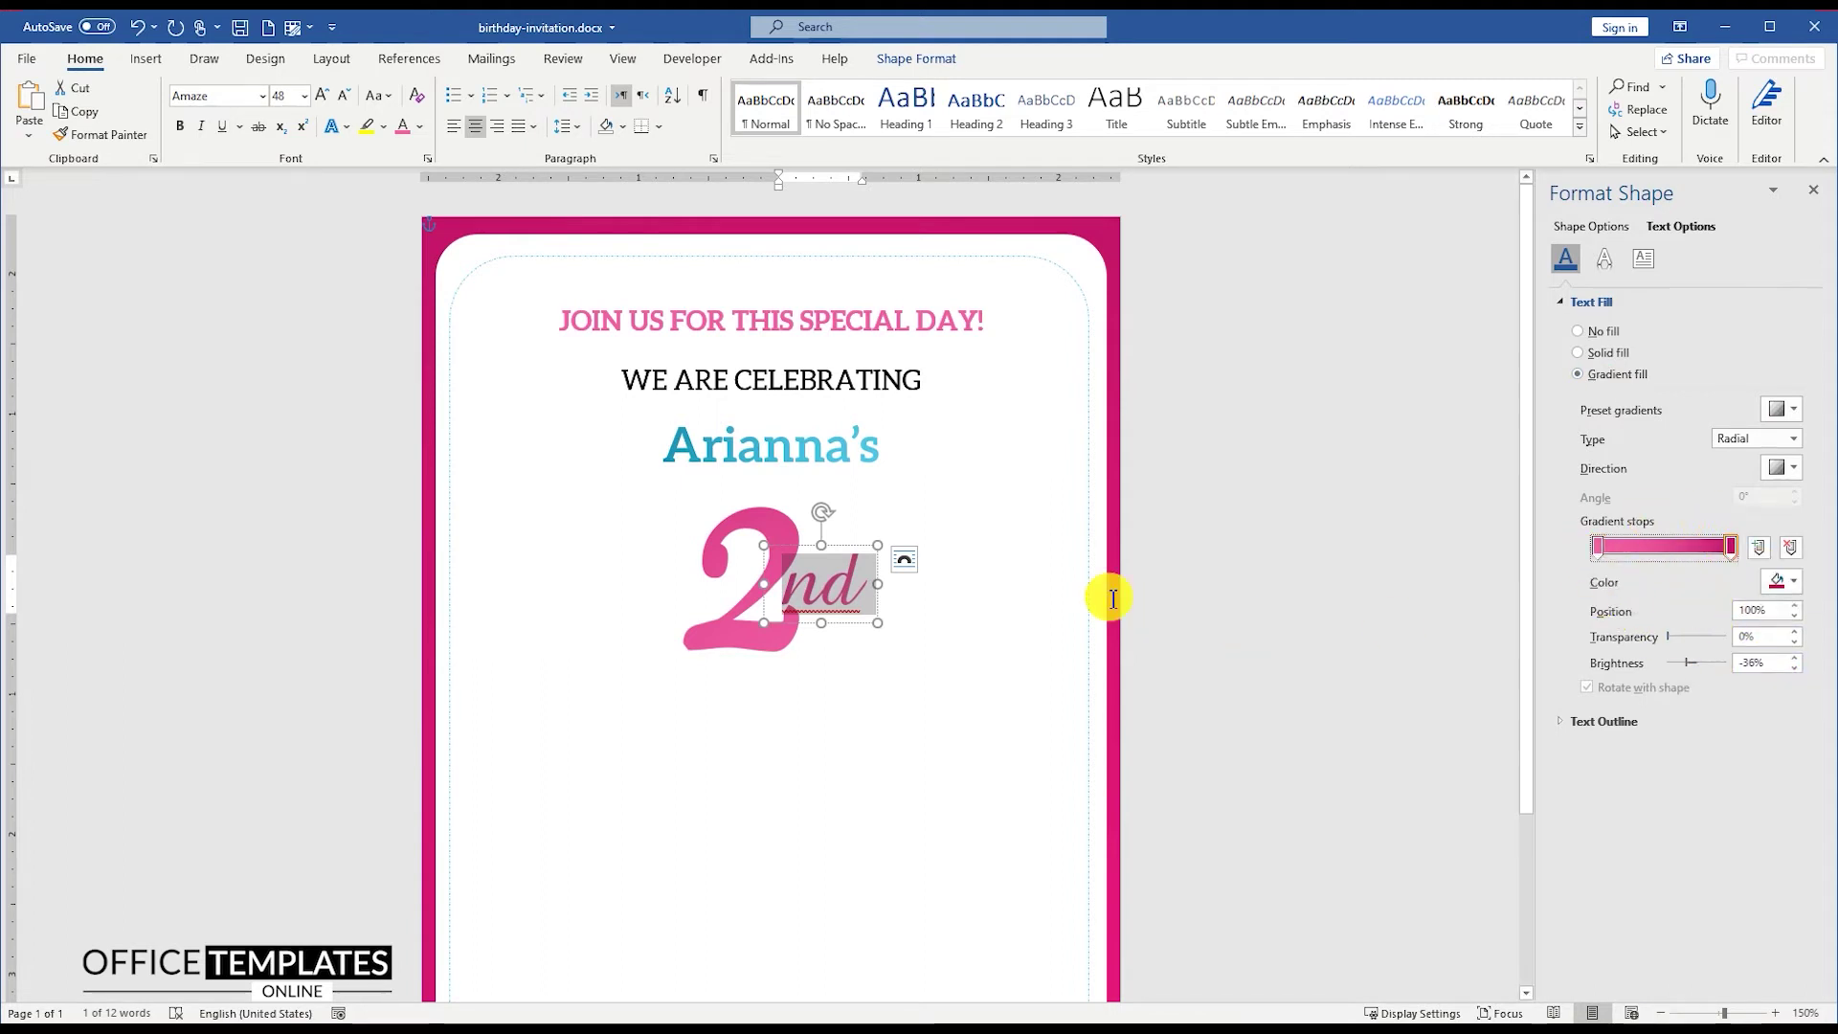
Step: Group the 2 and nd into a single 2nd object, nudged slightly left
{"action": "left_click", "coordinate": [779, 480]}
{"action": "right_click", "coordinate": [788, 491]}
{"action": "mouse_move", "coordinate": [857, 615]}
{"action": "left_click", "coordinate": [967, 615]}
{"action": "mouse_move", "coordinate": [825, 485]}
{"action": "left_mouse_down"}
{"action": "mouse_move", "coordinate": [809, 474]}
{"action": "mouse_move", "coordinate": [821, 483]}
{"action": "left_mouse_up"}
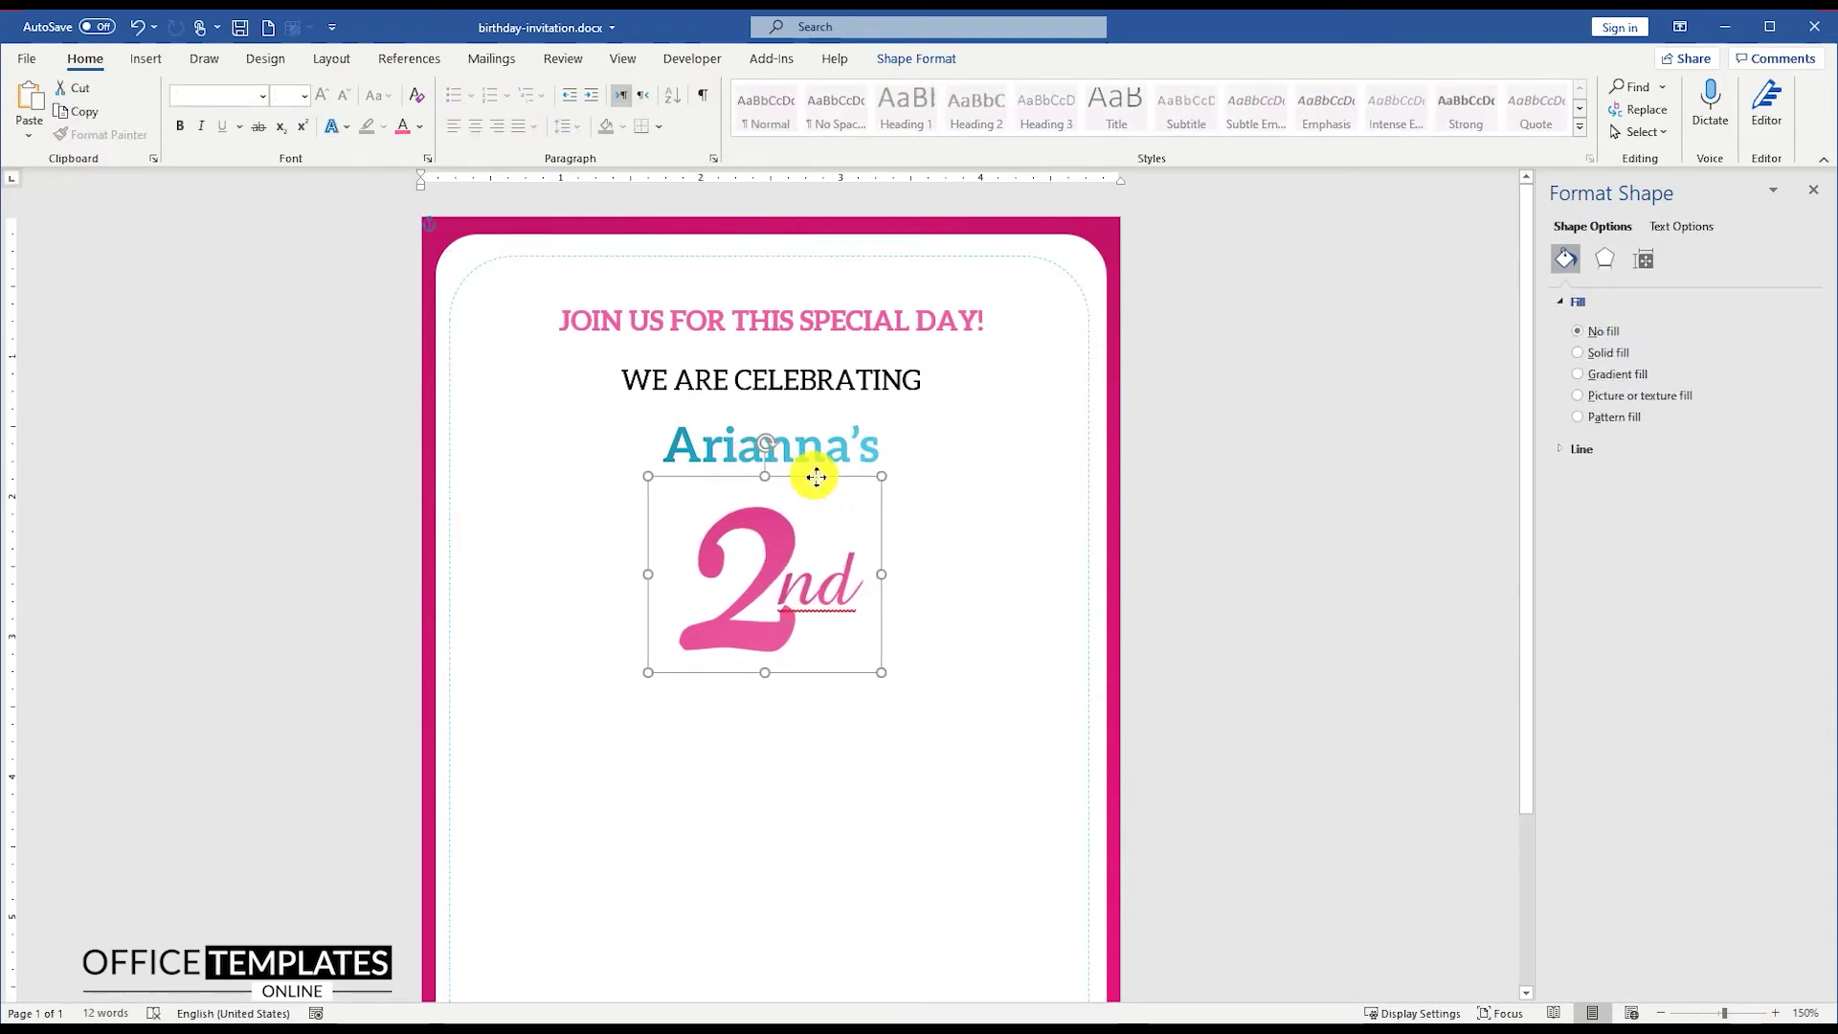
{"action": "left_click", "coordinate": [1154, 501]}
{"action": "left_click", "coordinate": [146, 58]}
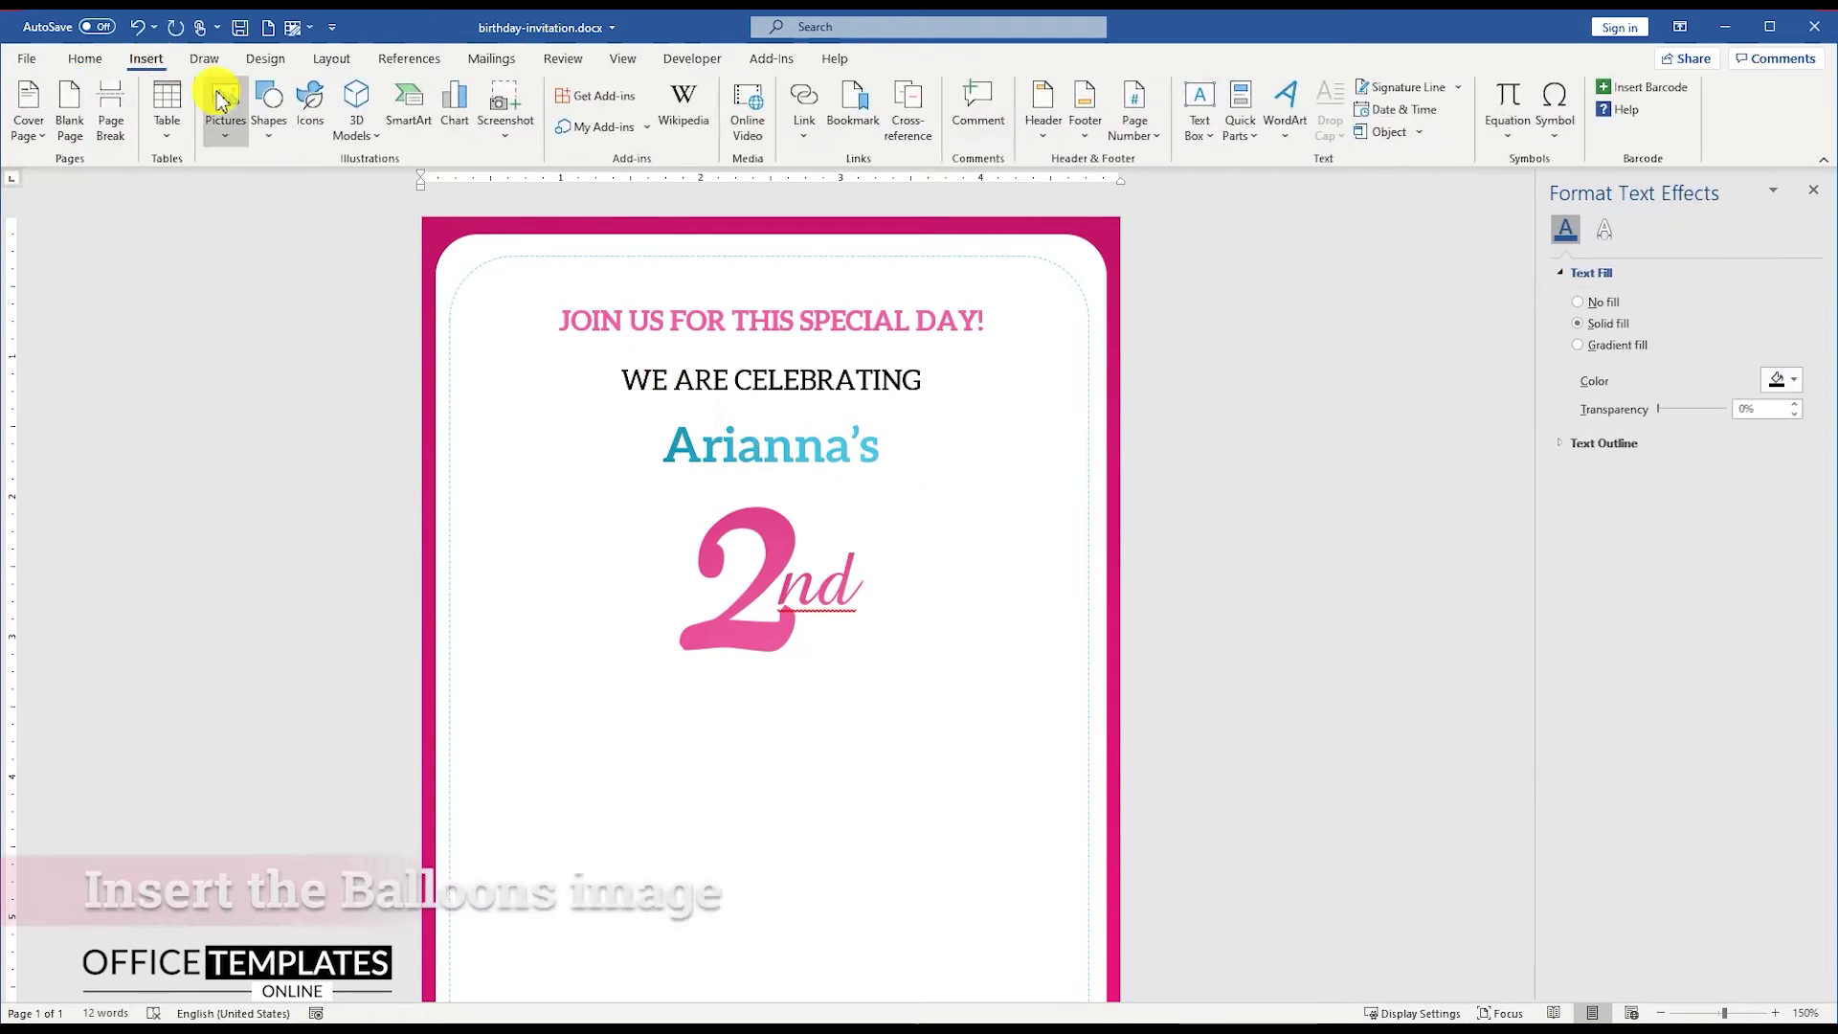
{"action": "left_click", "coordinate": [225, 107]}
Step: Insert balloons.svg from this computer, placed in front of the text
{"action": "left_click", "coordinate": [277, 192]}
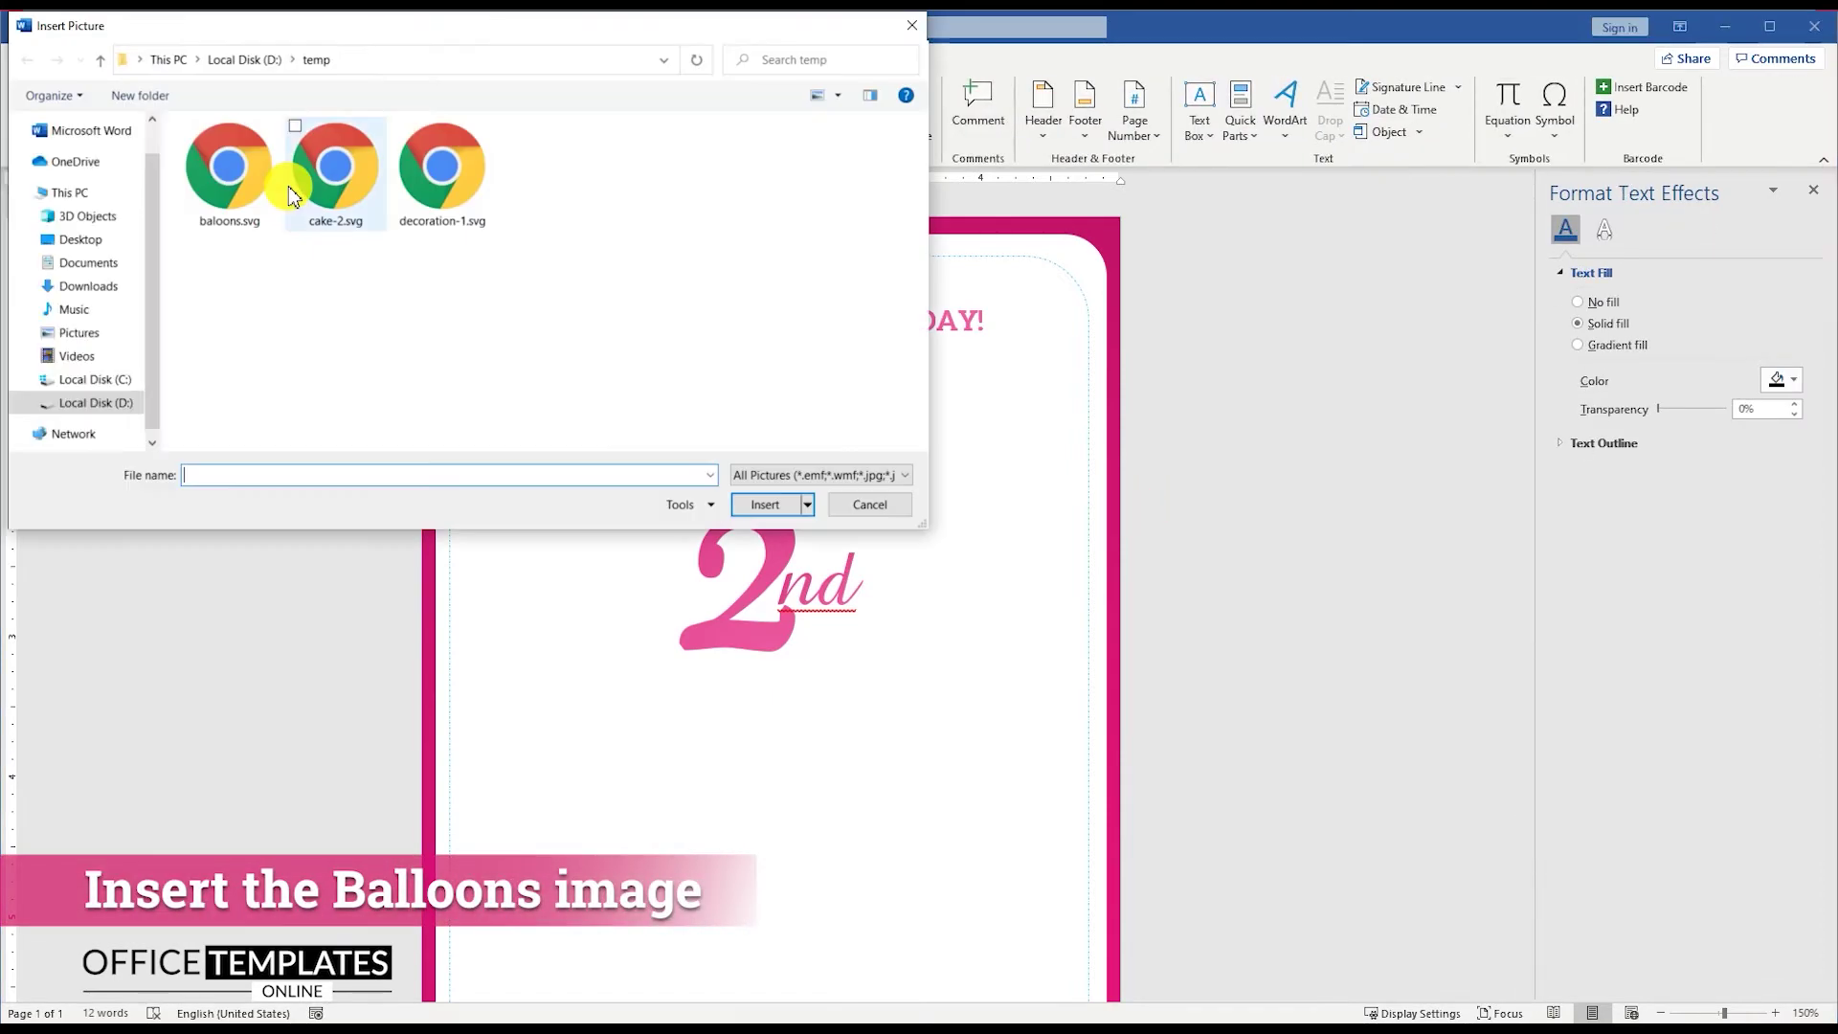
{"action": "double_click", "coordinate": [245, 187]}
{"action": "left_click", "coordinate": [883, 230]}
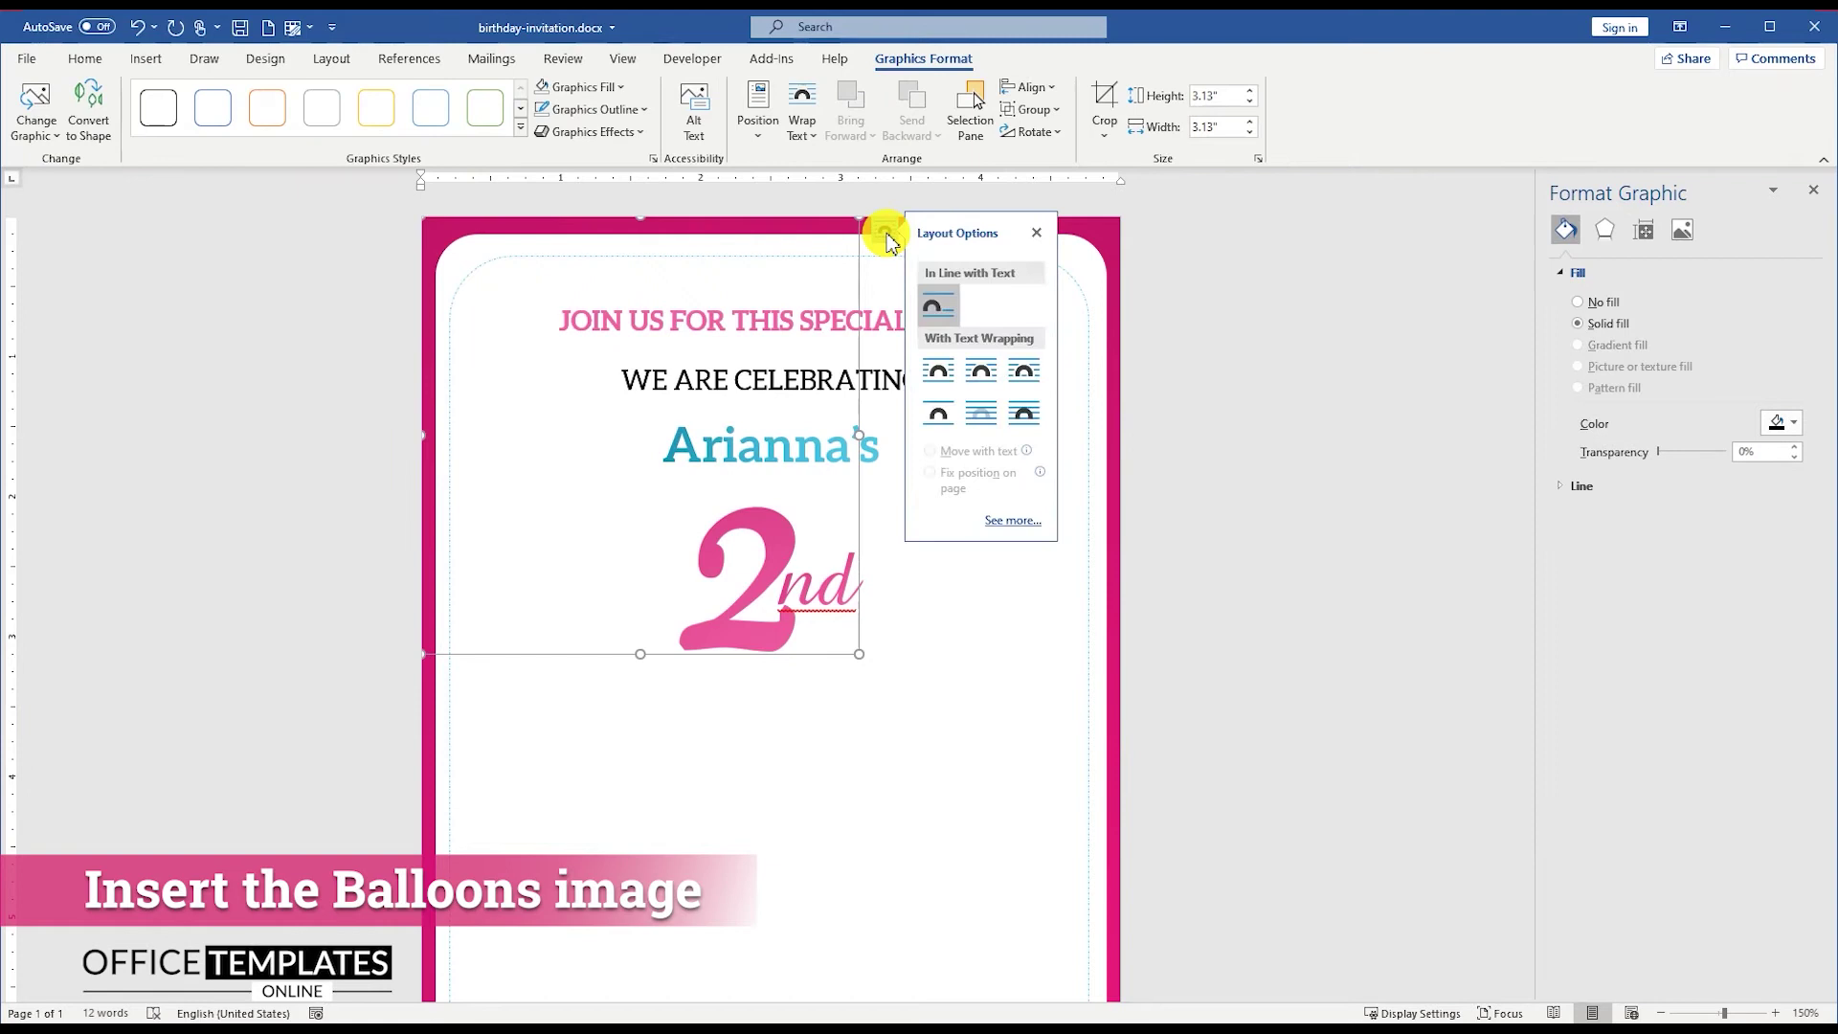
{"action": "left_click", "coordinate": [1026, 411]}
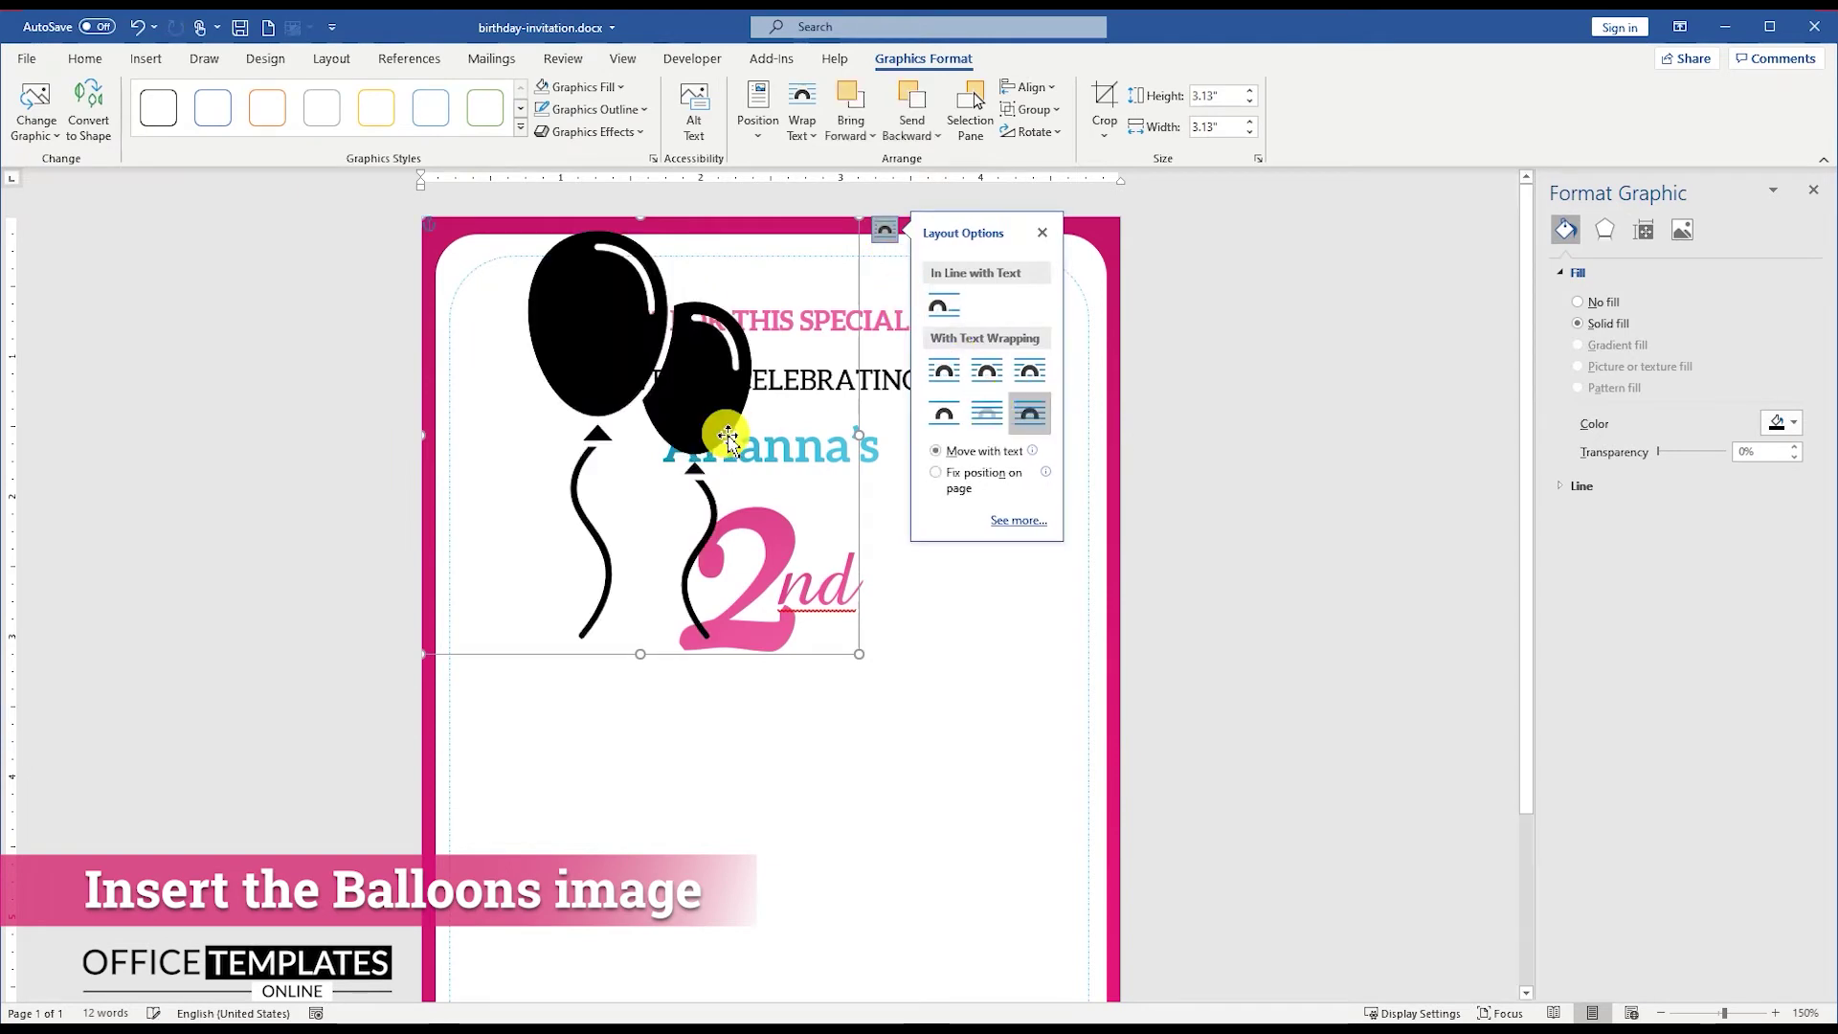
Step: Convert the balloons to a shape, shrink it beside the 2nd, and flip it horizontally
{"action": "right_click", "coordinate": [604, 344]}
{"action": "left_click", "coordinate": [691, 479]}
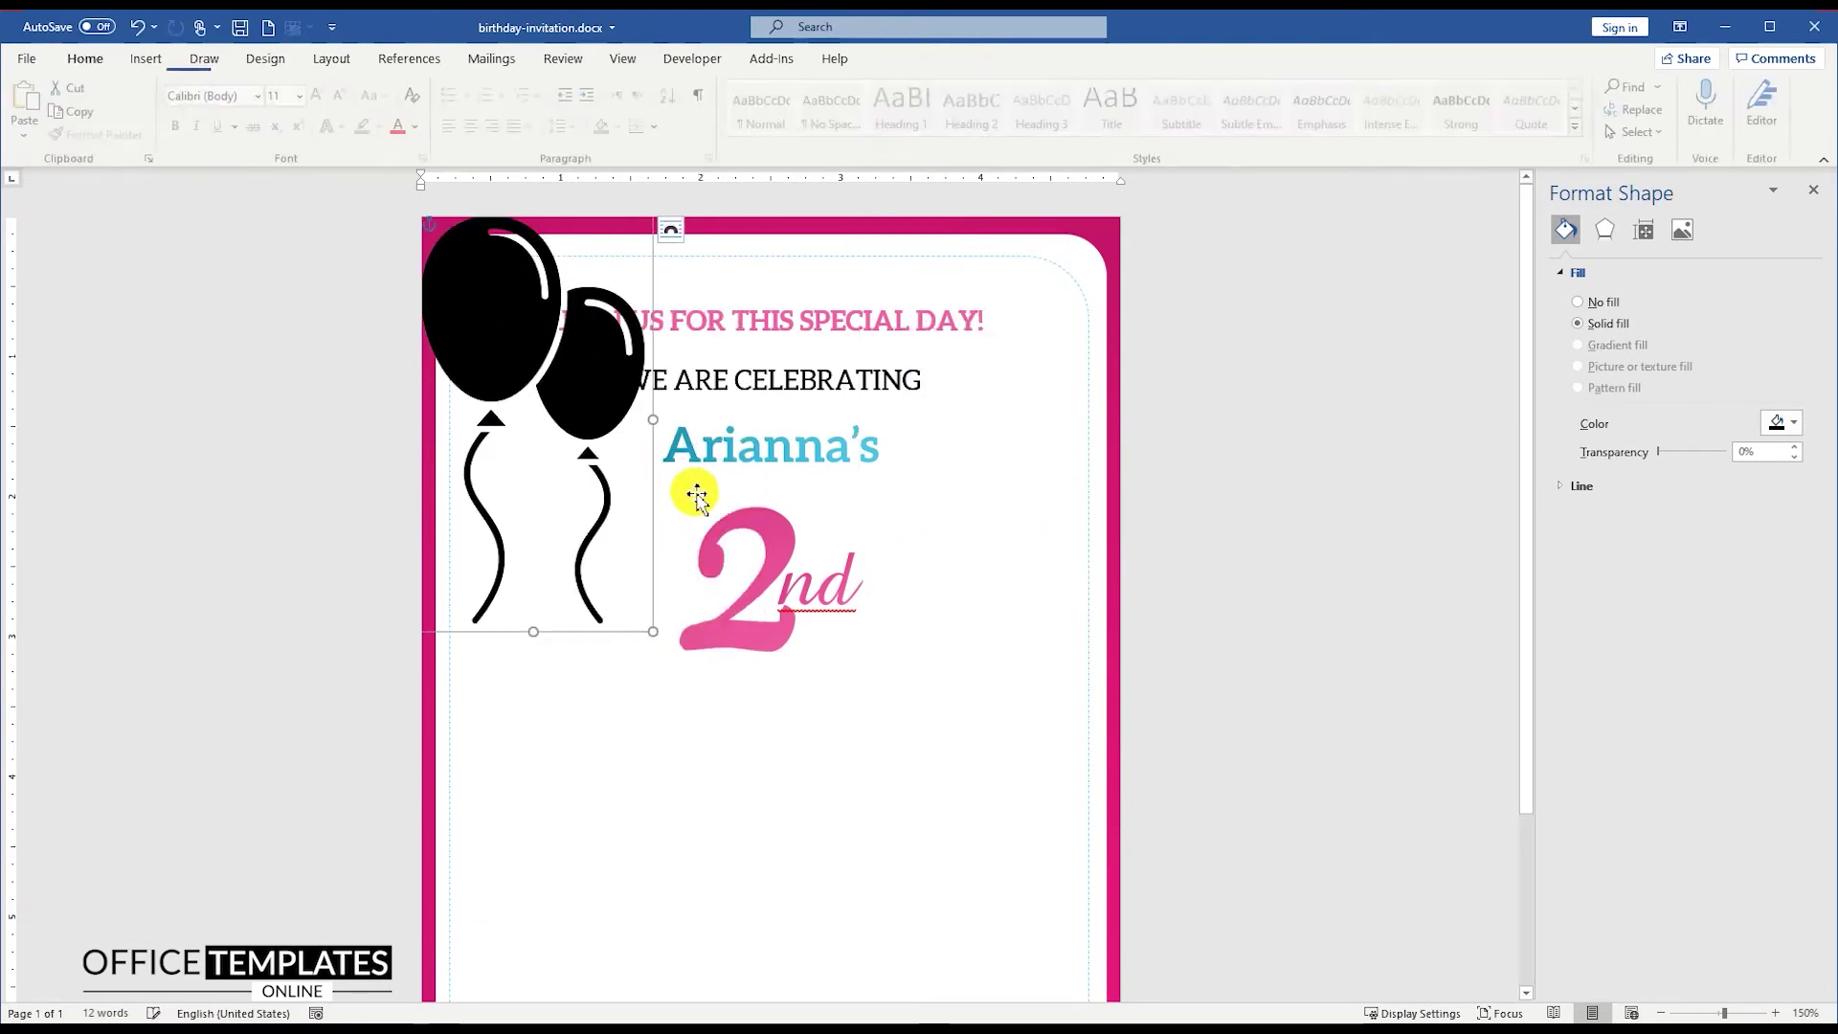
{"action": "left_click_drag", "start_coordinate": [643, 625], "coordinate": [928, 550]}
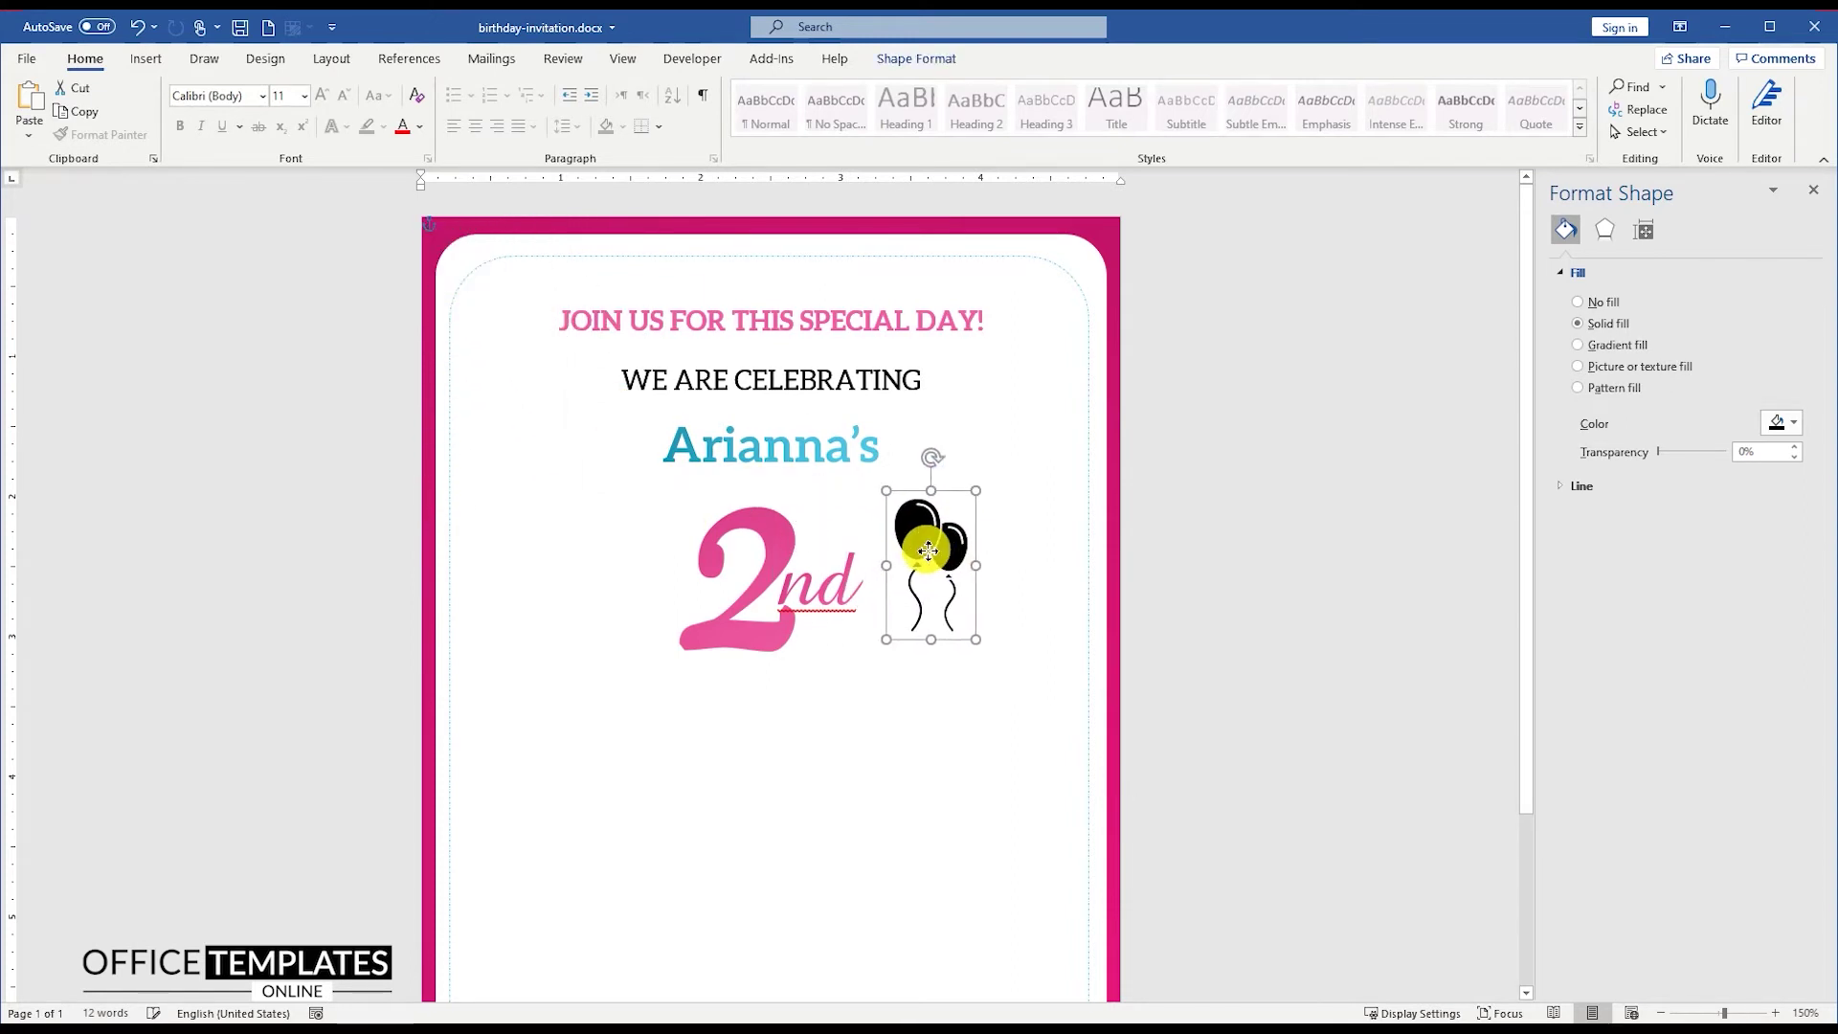
{"action": "left_click", "coordinate": [914, 58]}
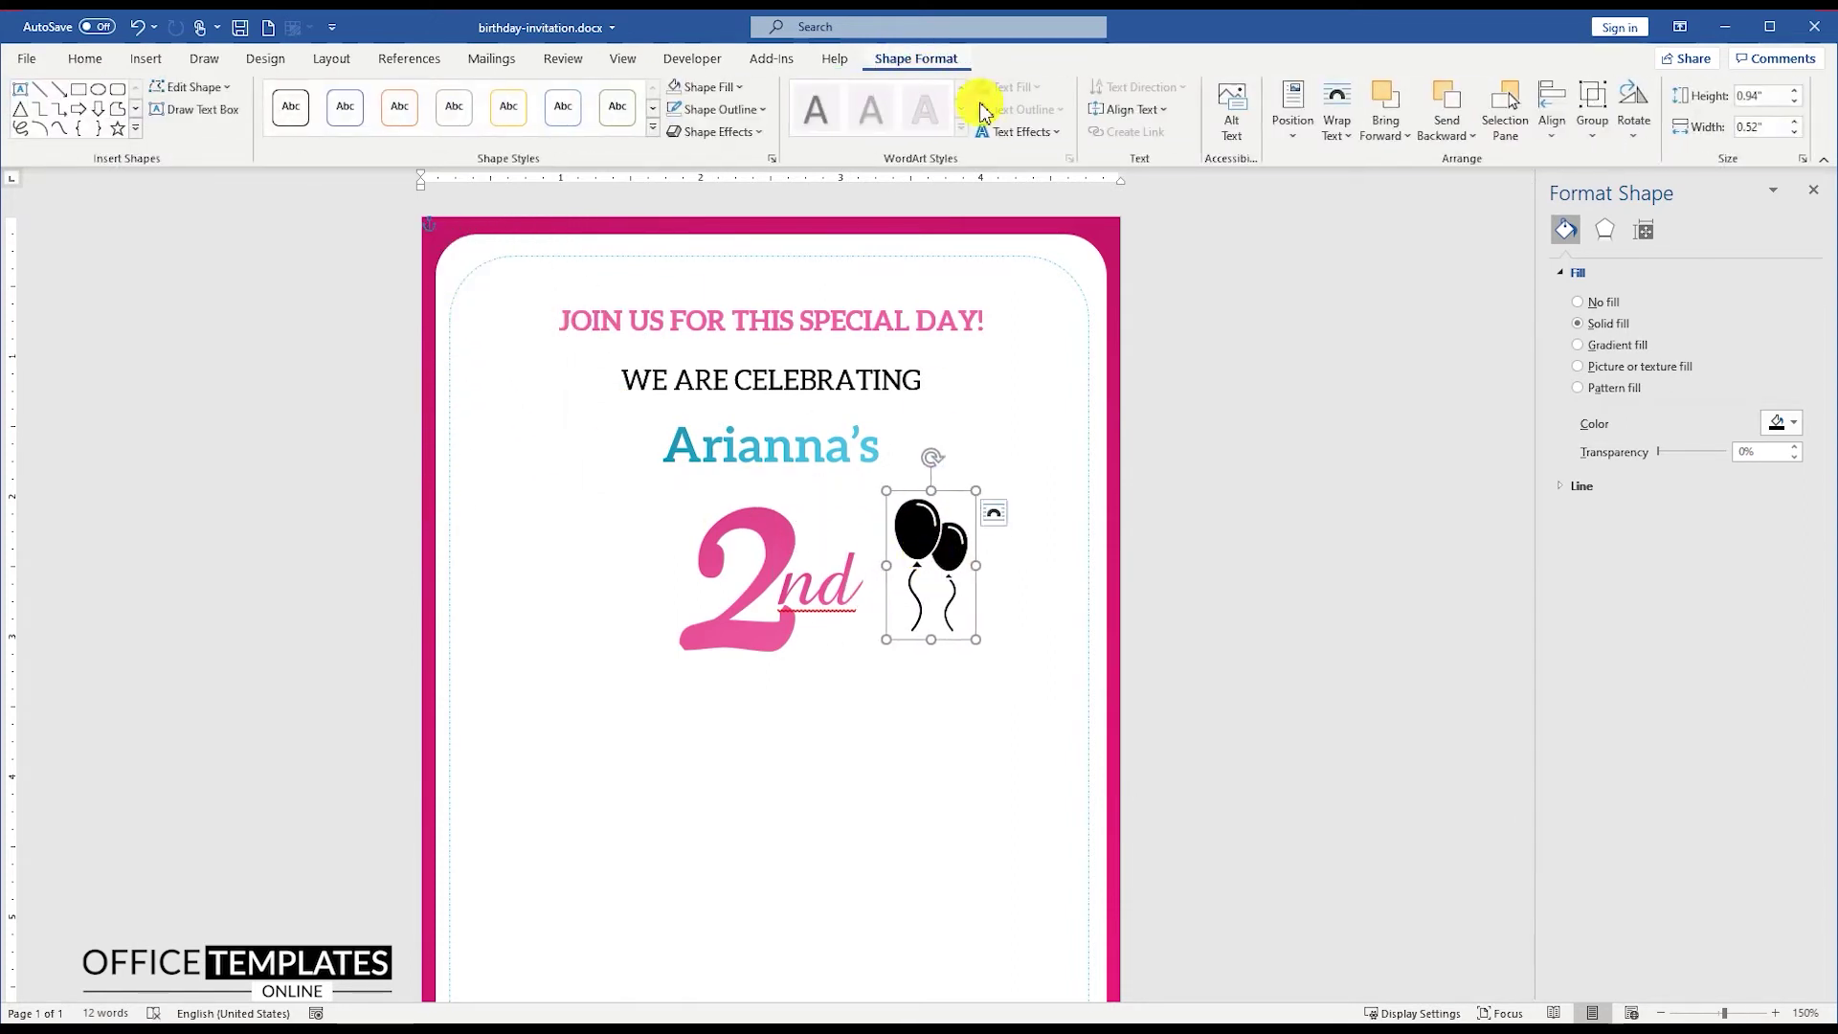
{"action": "left_click", "coordinate": [1634, 124]}
{"action": "left_click", "coordinate": [1688, 244]}
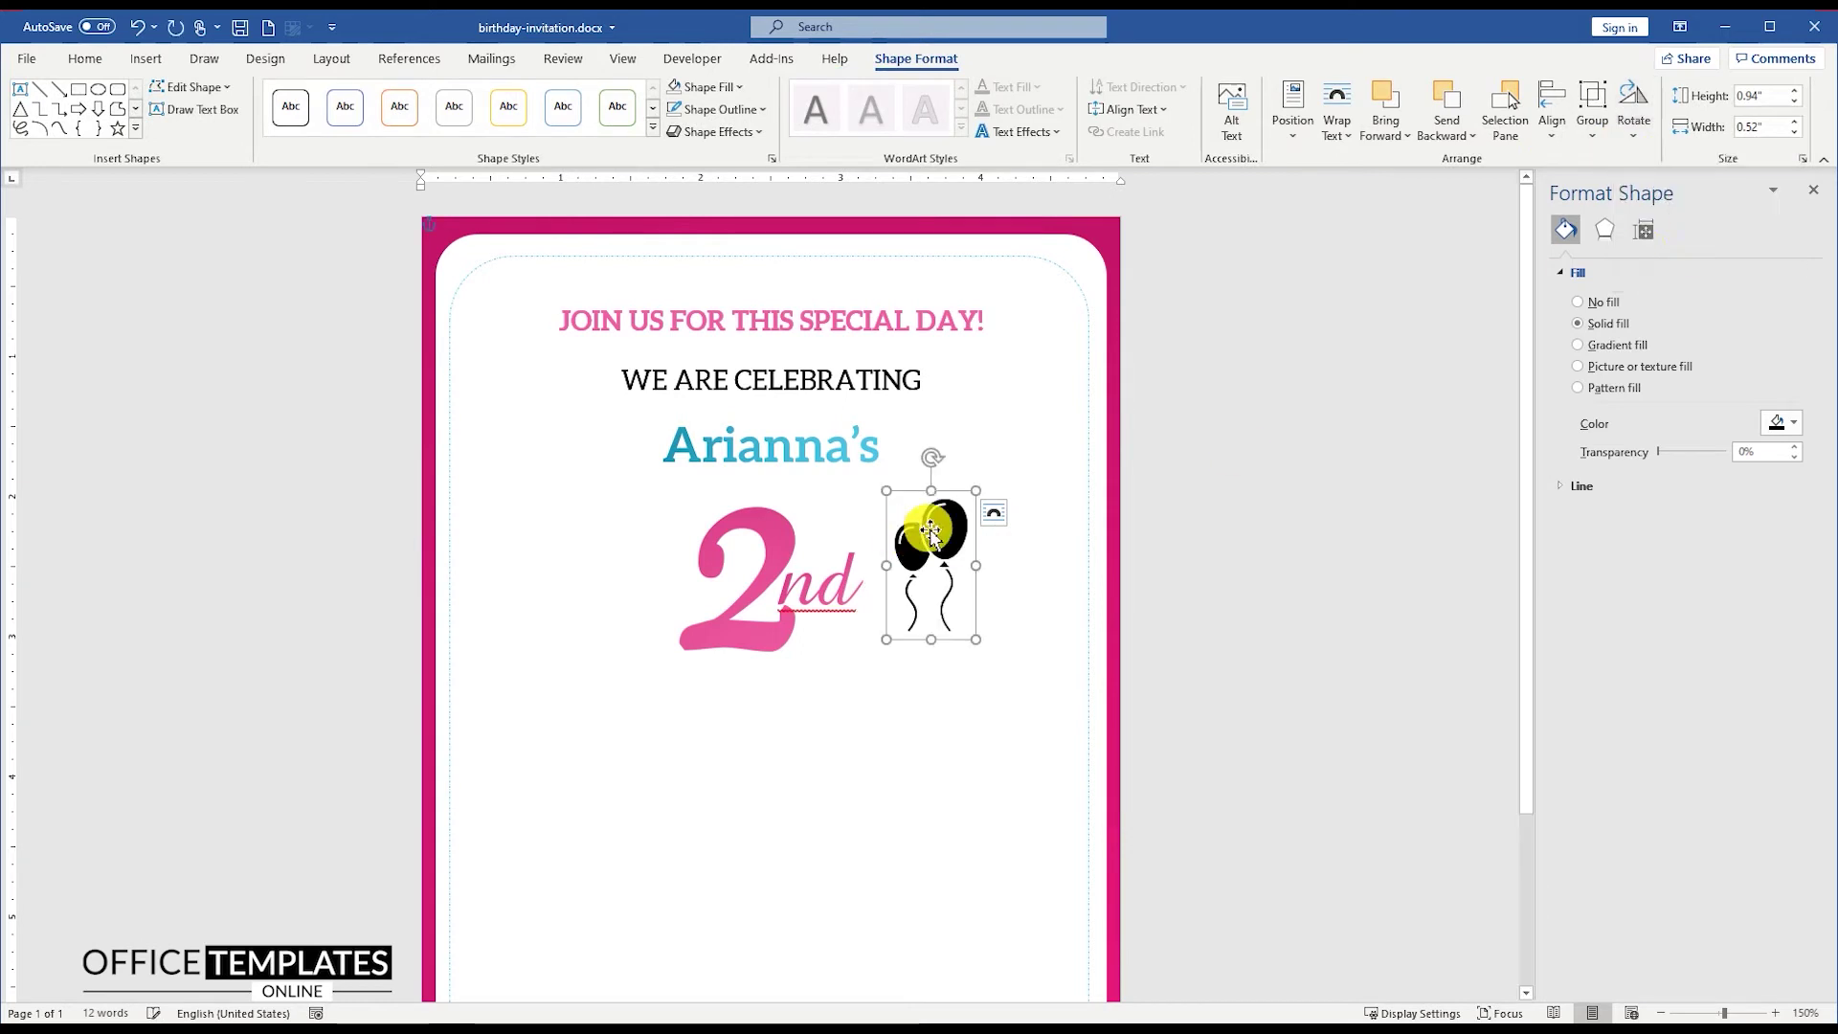
{"action": "scroll", "coordinate": [947, 558], "scroll_direction": "up", "scroll_amount": 18, "text": "ctrl"}
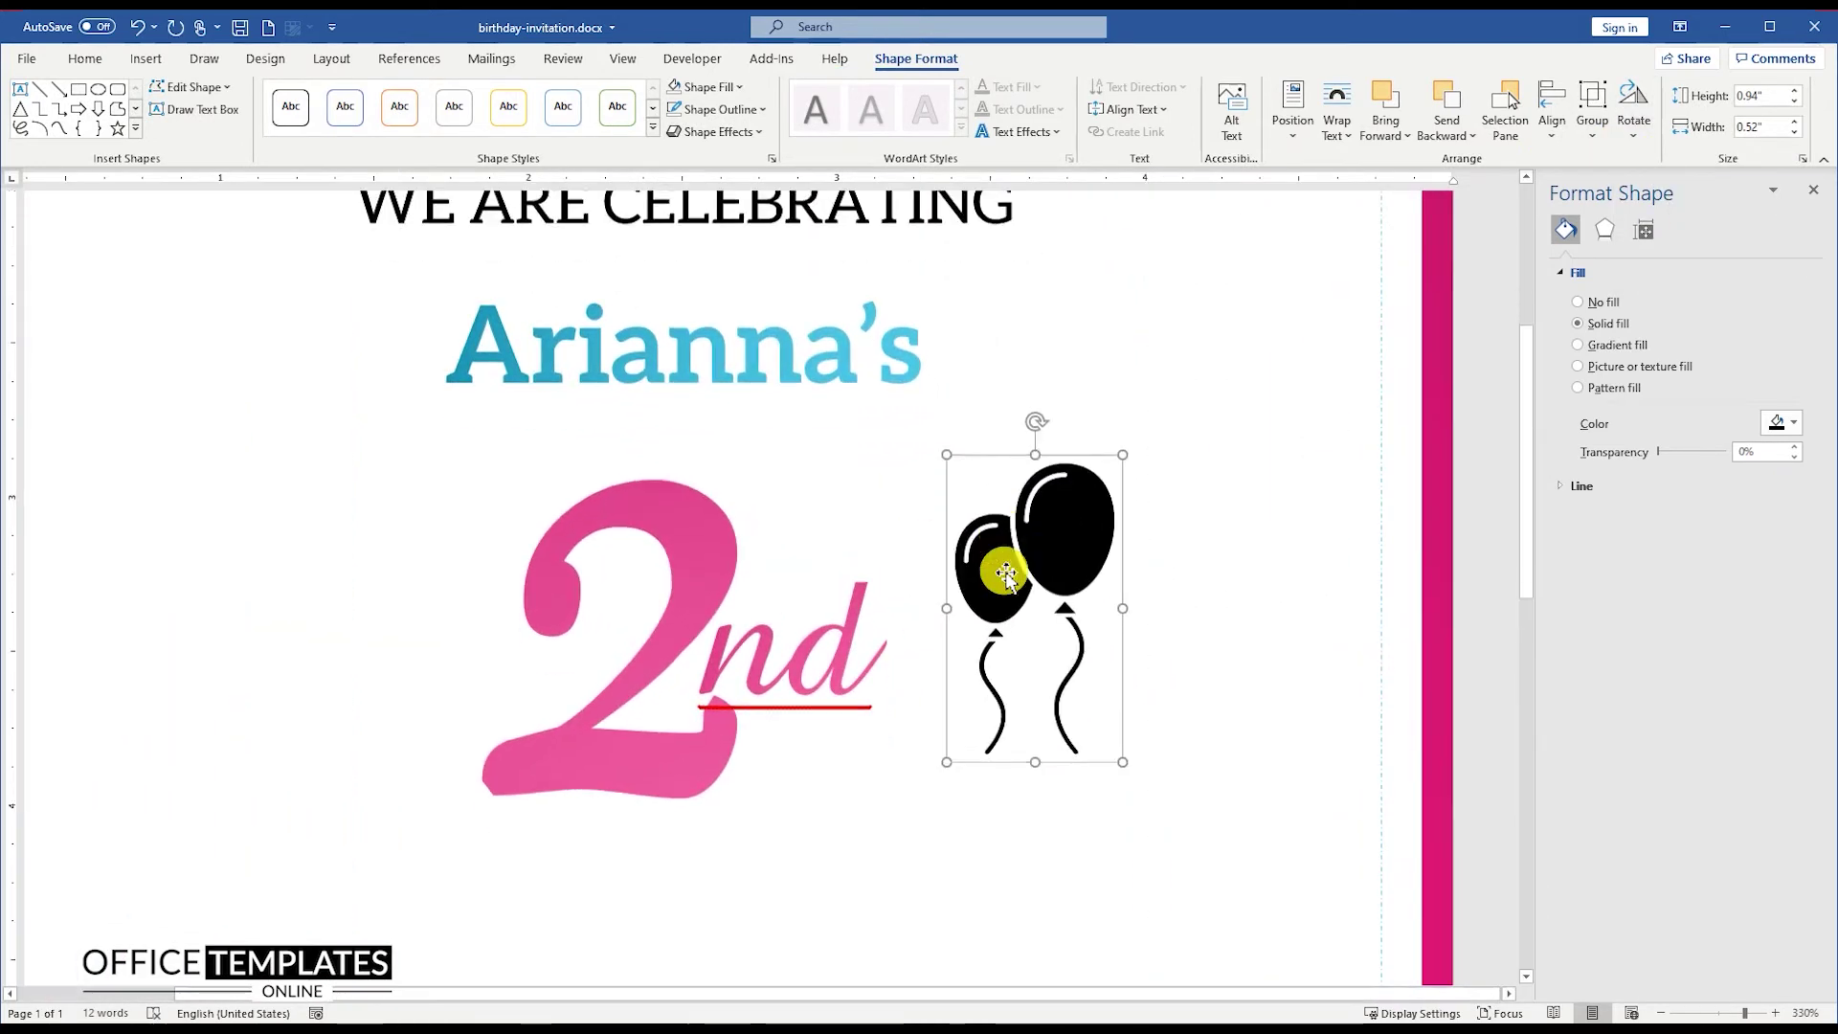
Step: Fill the left balloon light blue and the other black balloon pink
{"action": "left_click", "coordinate": [1001, 312]}
{"action": "right_click", "coordinate": [999, 440]}
{"action": "left_click", "coordinate": [1063, 383]}
{"action": "left_click", "coordinate": [1054, 647]}
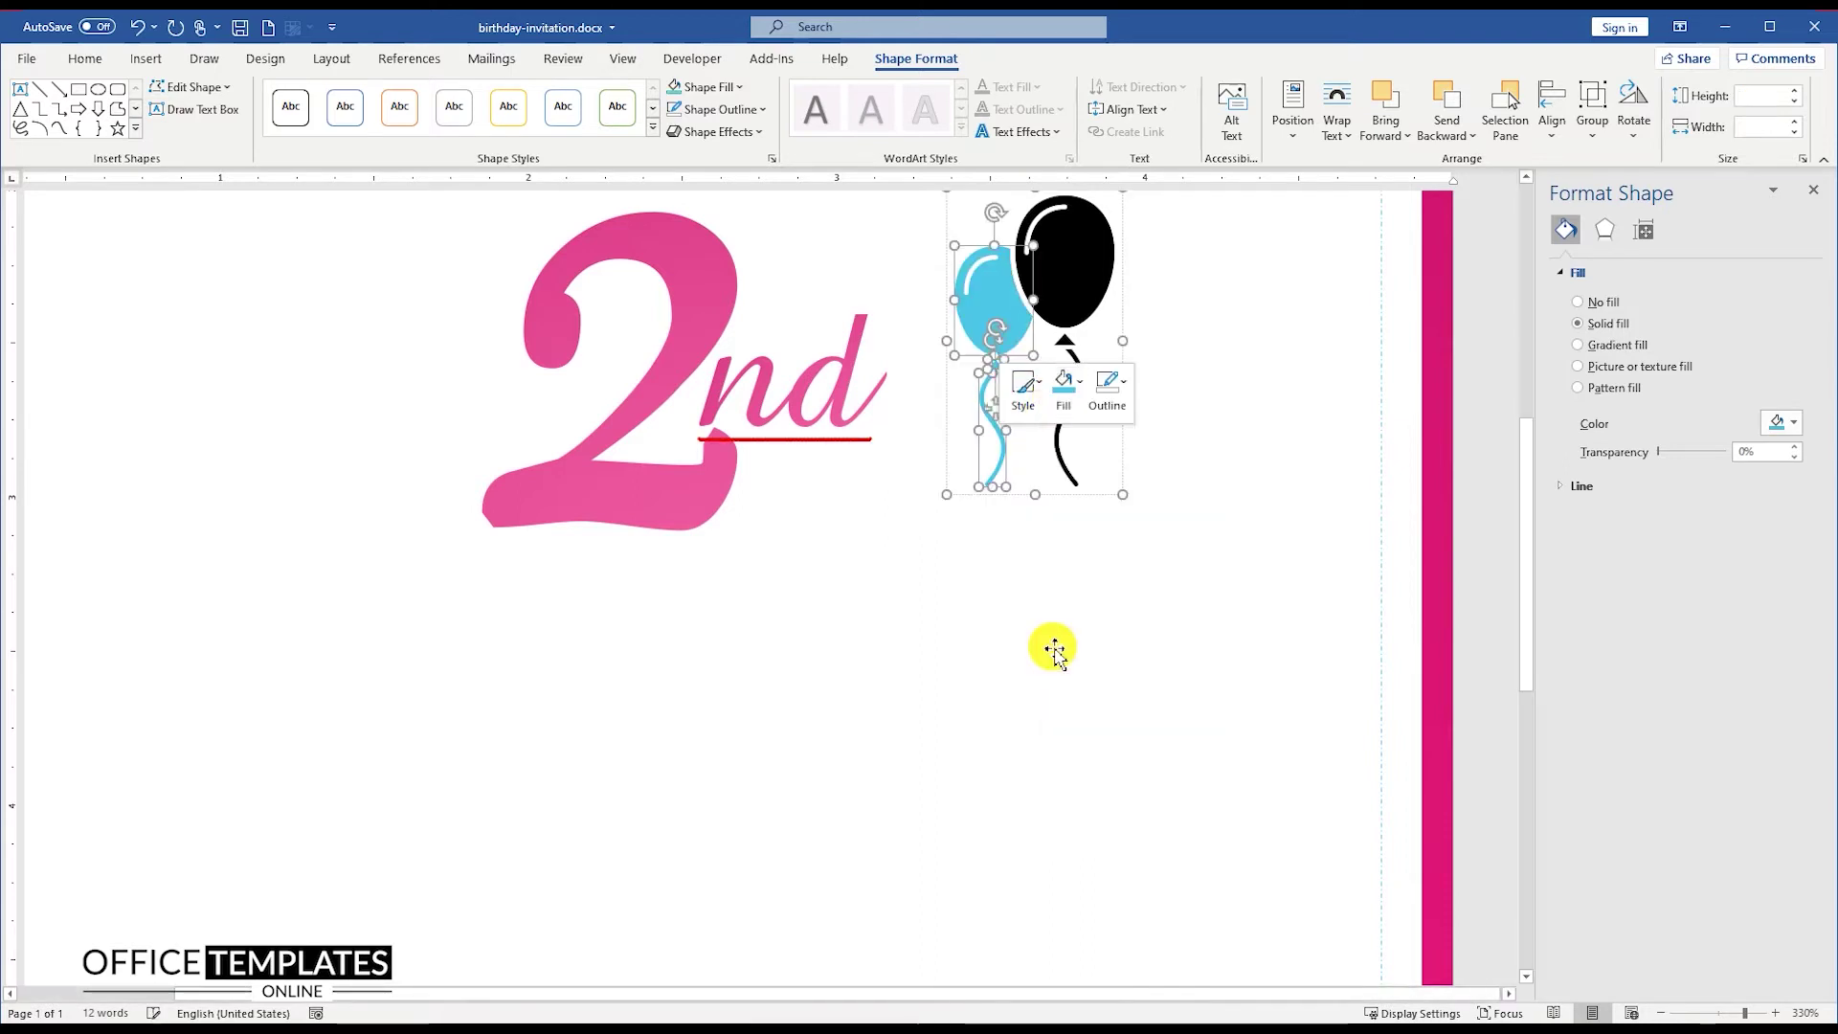
{"action": "left_click", "coordinate": [1061, 344]}
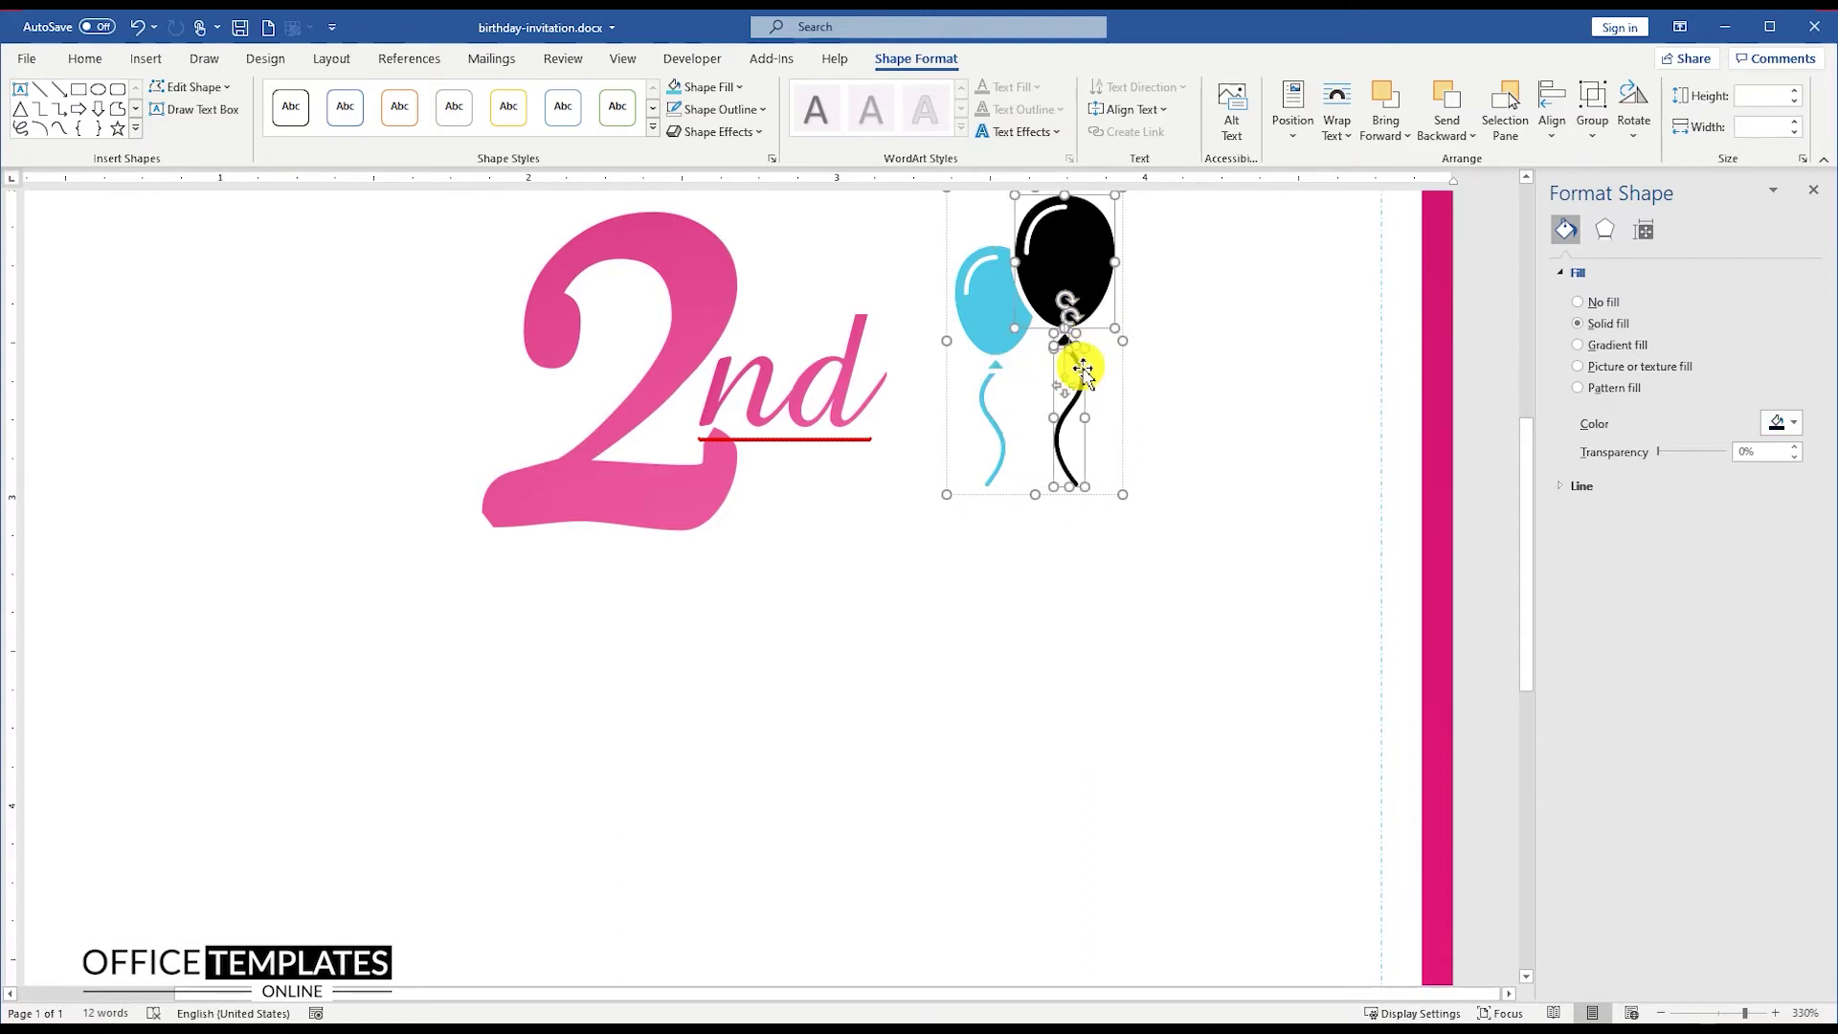
{"action": "right_click", "coordinate": [1122, 215]}
{"action": "left_click", "coordinate": [1136, 176]}
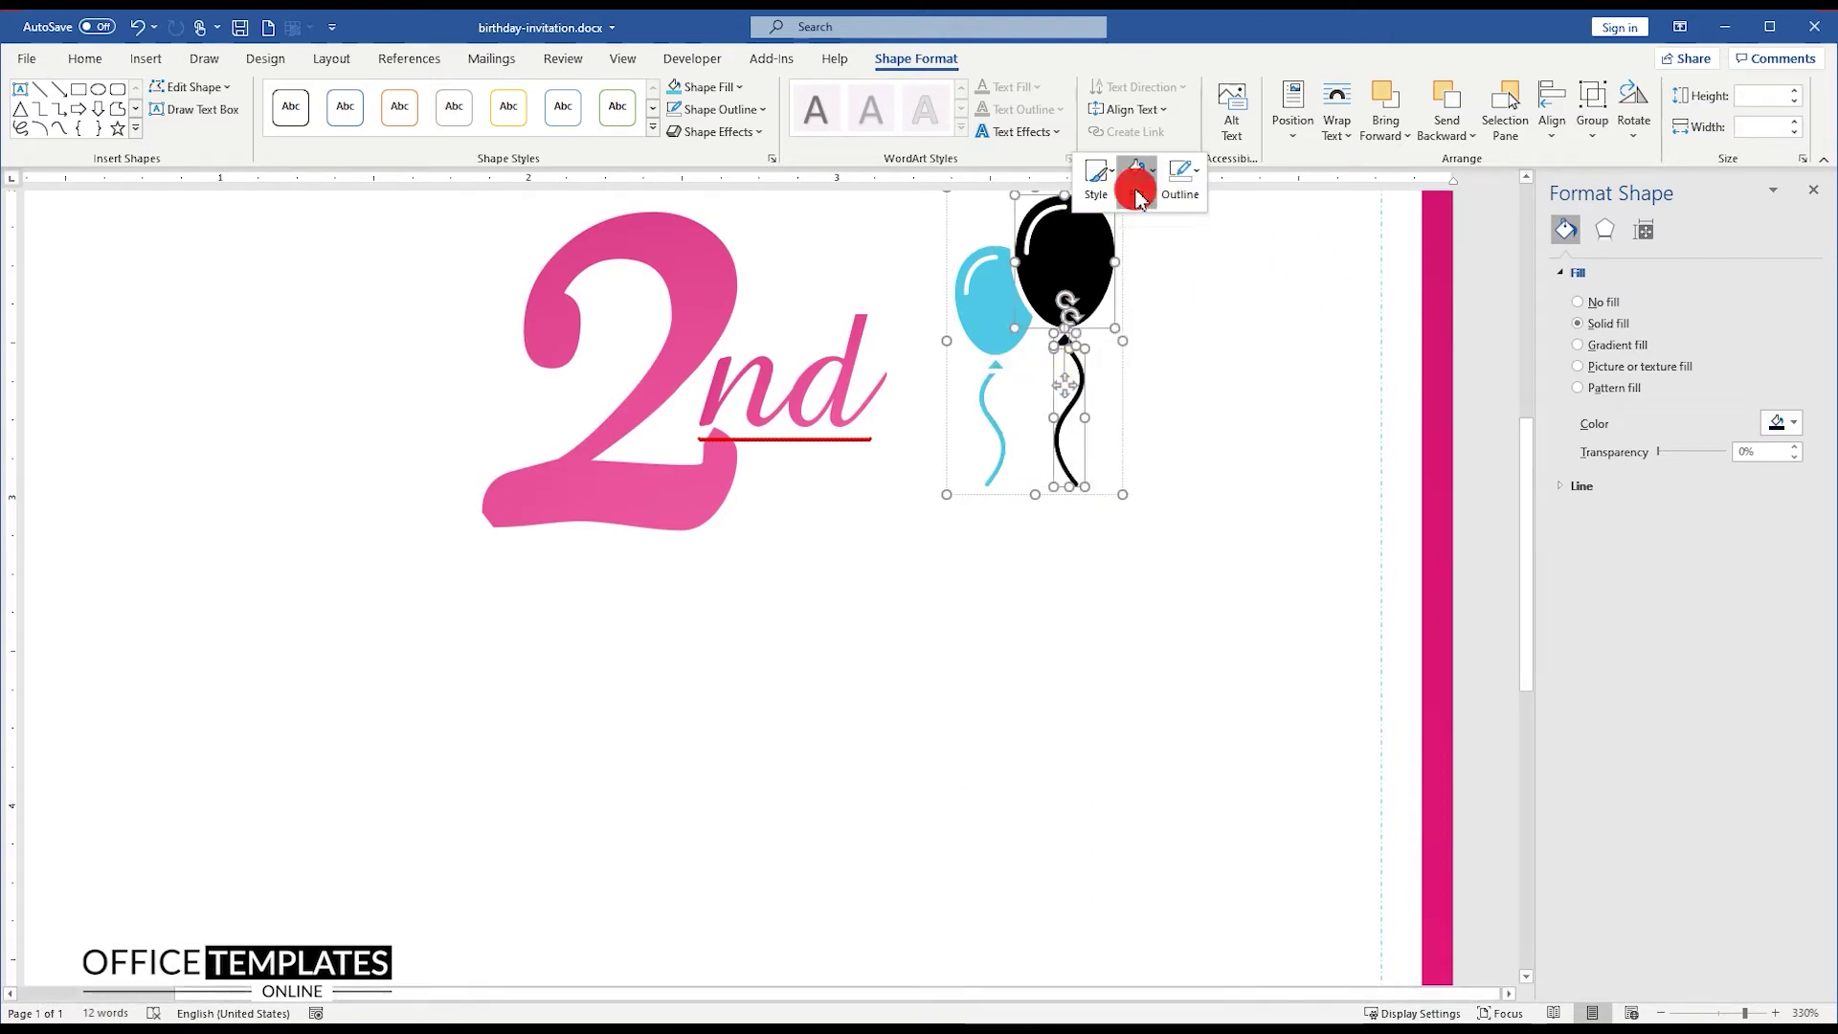
{"action": "left_click", "coordinate": [1160, 436]}
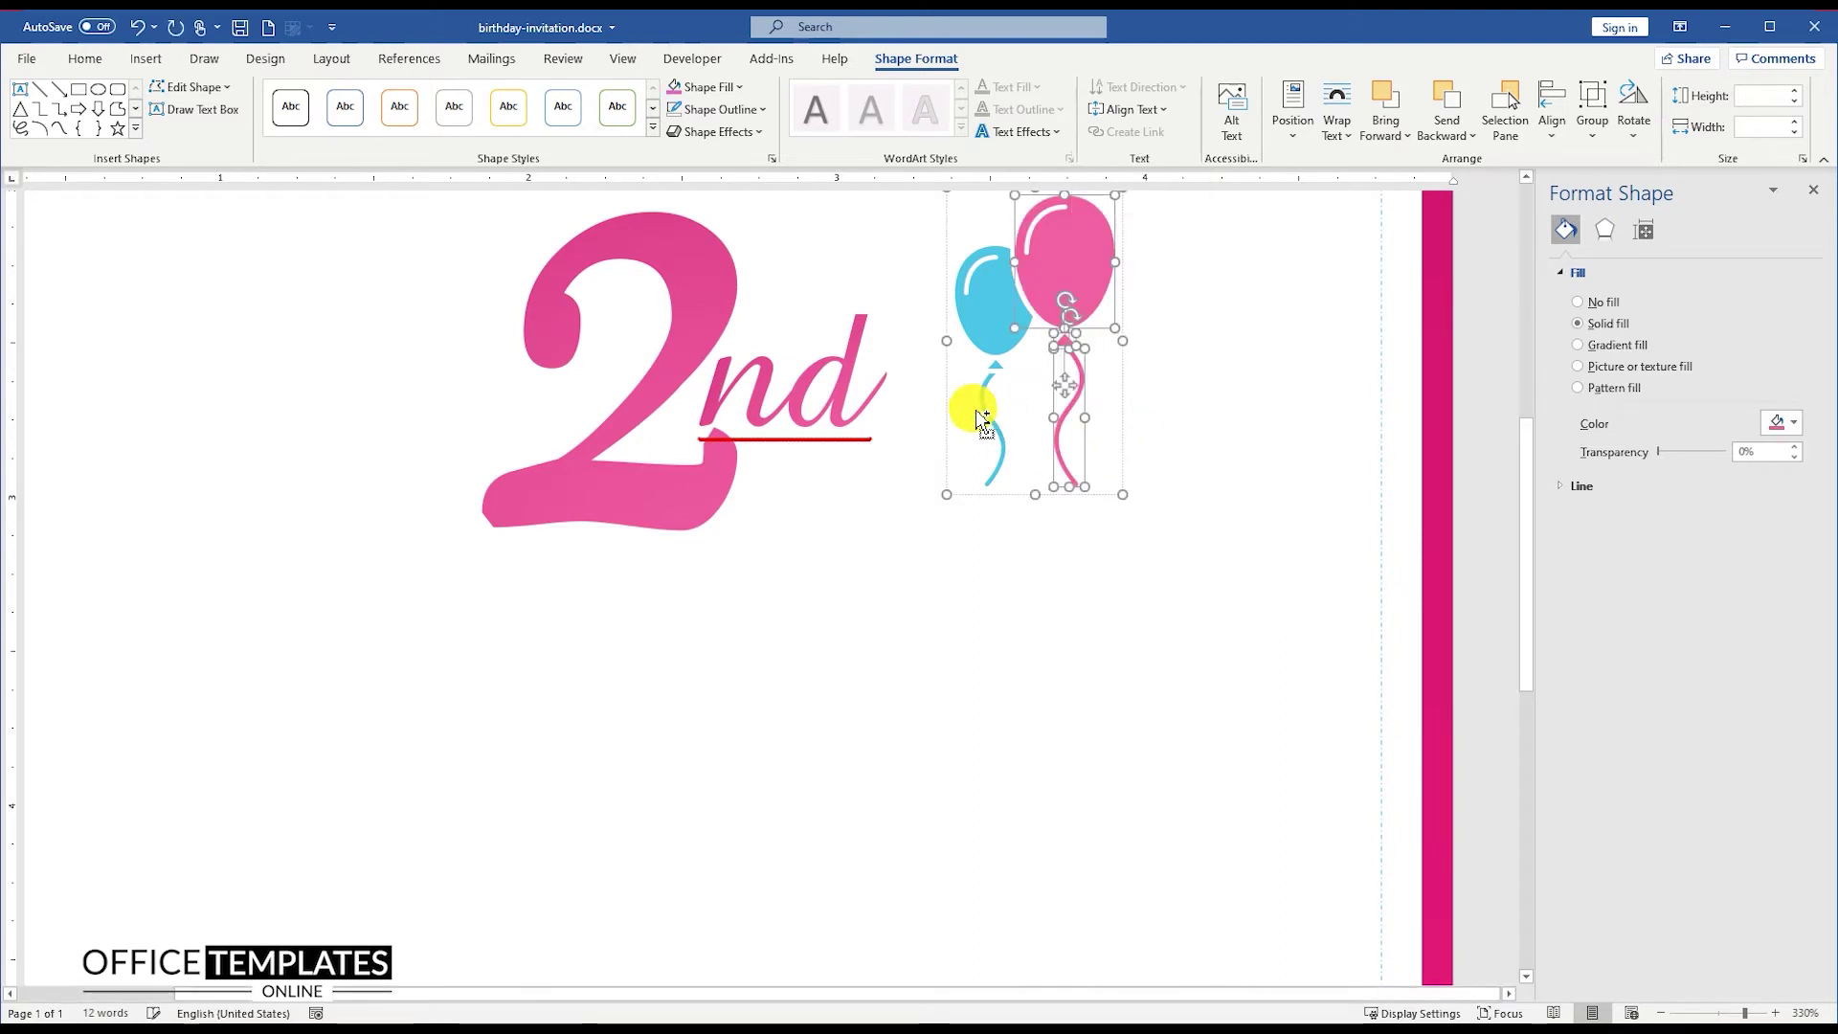
{"action": "scroll", "coordinate": [981, 412], "scroll_direction": "down", "scroll_amount": 10}
{"action": "scroll", "coordinate": [975, 410], "scroll_direction": "down", "scroll_amount": 7}
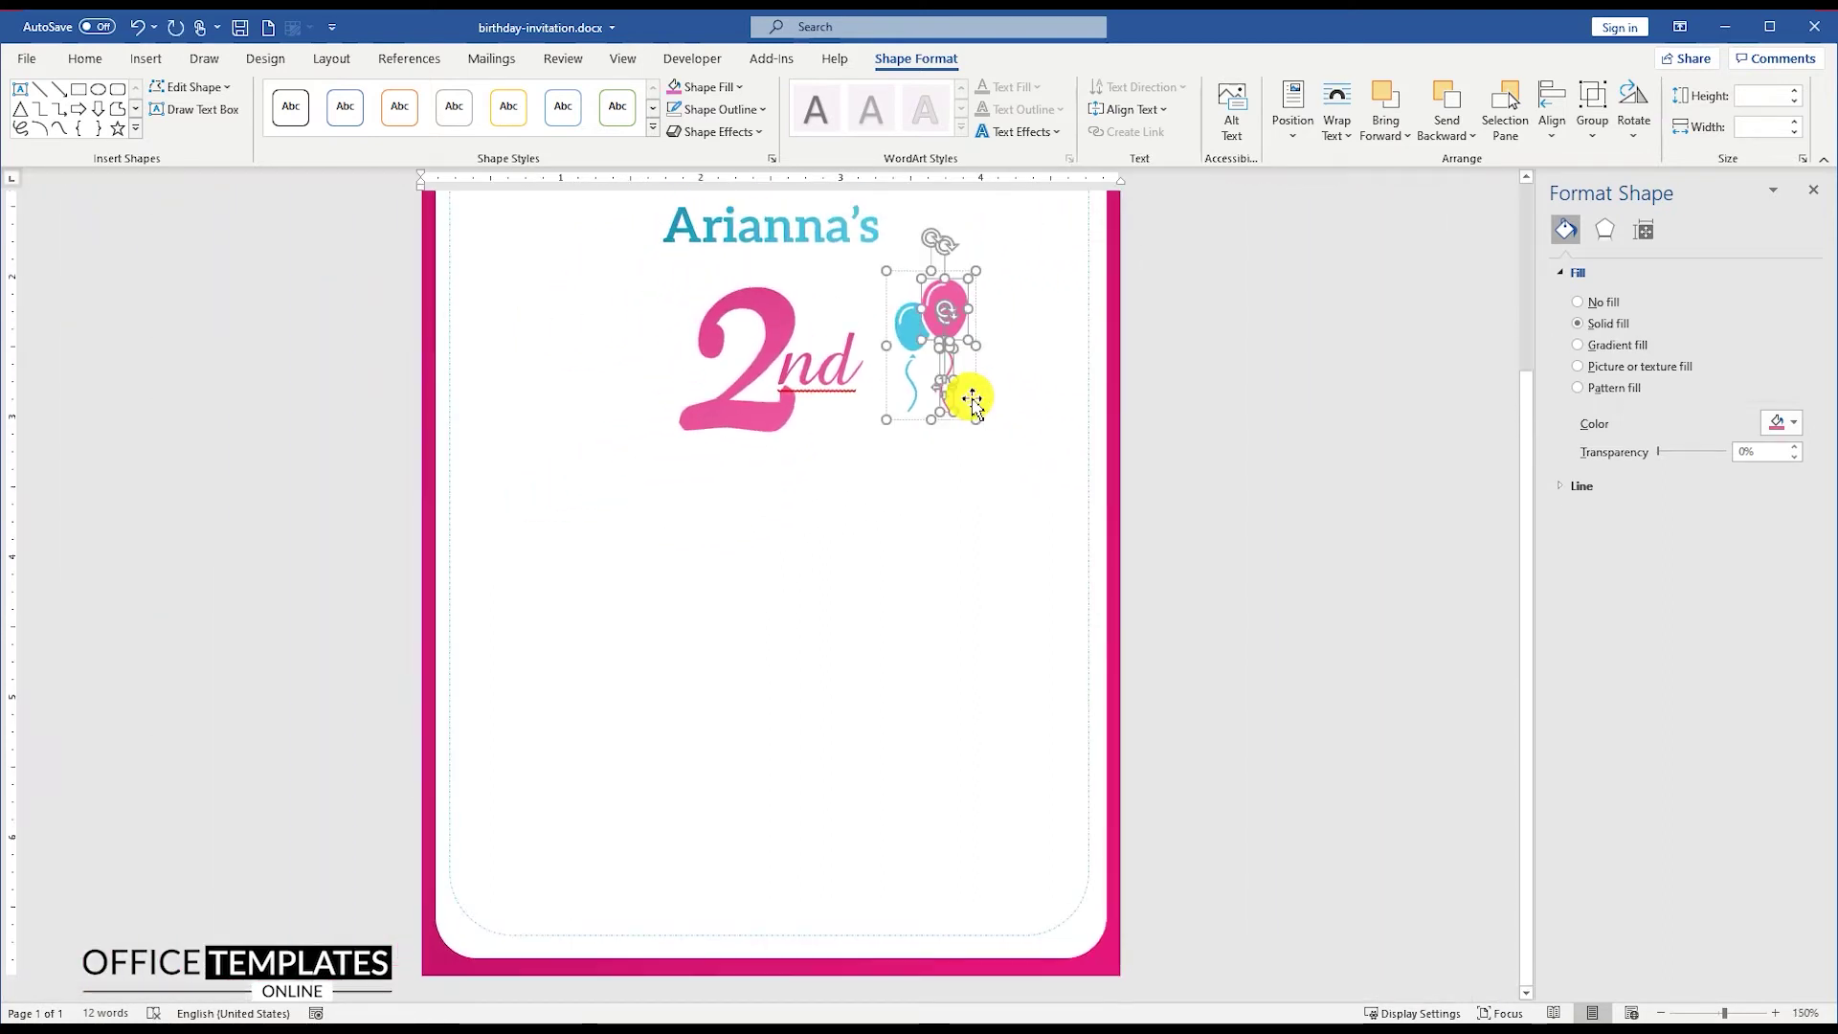
{"action": "left_click", "coordinate": [1053, 622]}
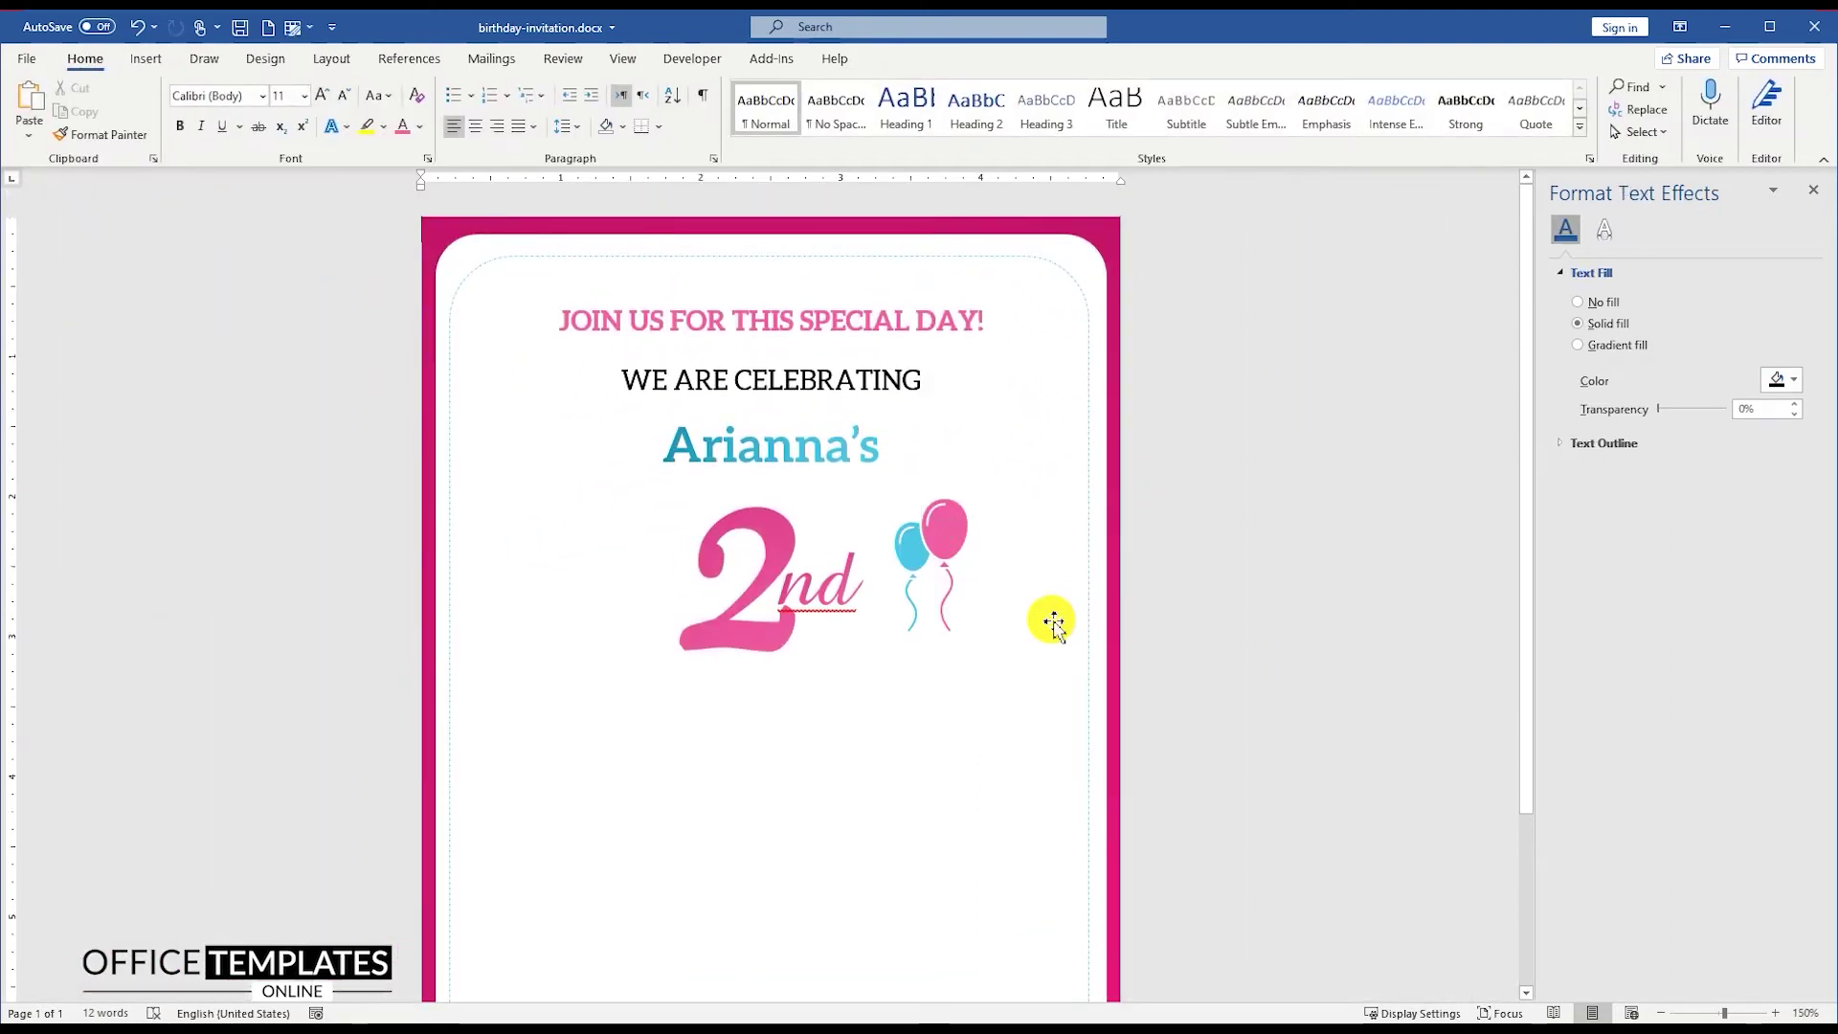
{"action": "scroll", "coordinate": [1085, 648], "scroll_direction": "down", "scroll_amount": 4}
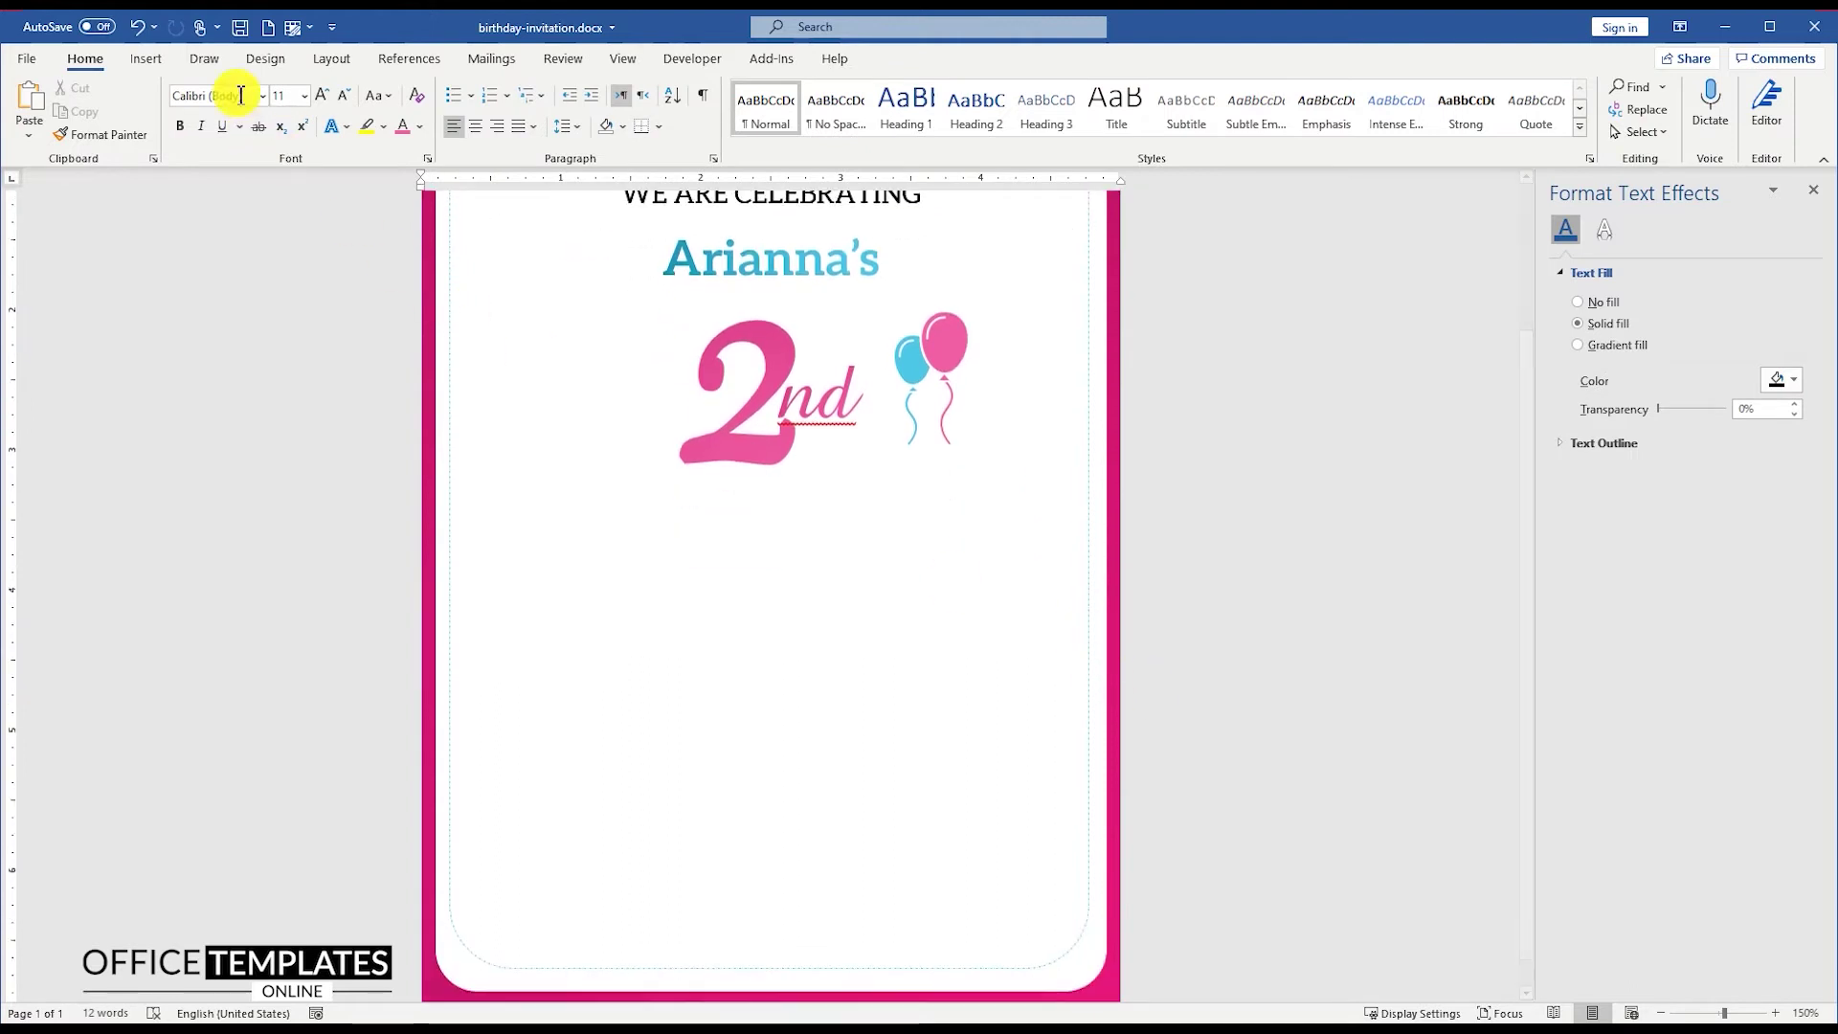
Step: Draw a rectangle below the 2nd for the banner
{"action": "left_click", "coordinate": [146, 58]}
{"action": "left_click", "coordinate": [269, 113]}
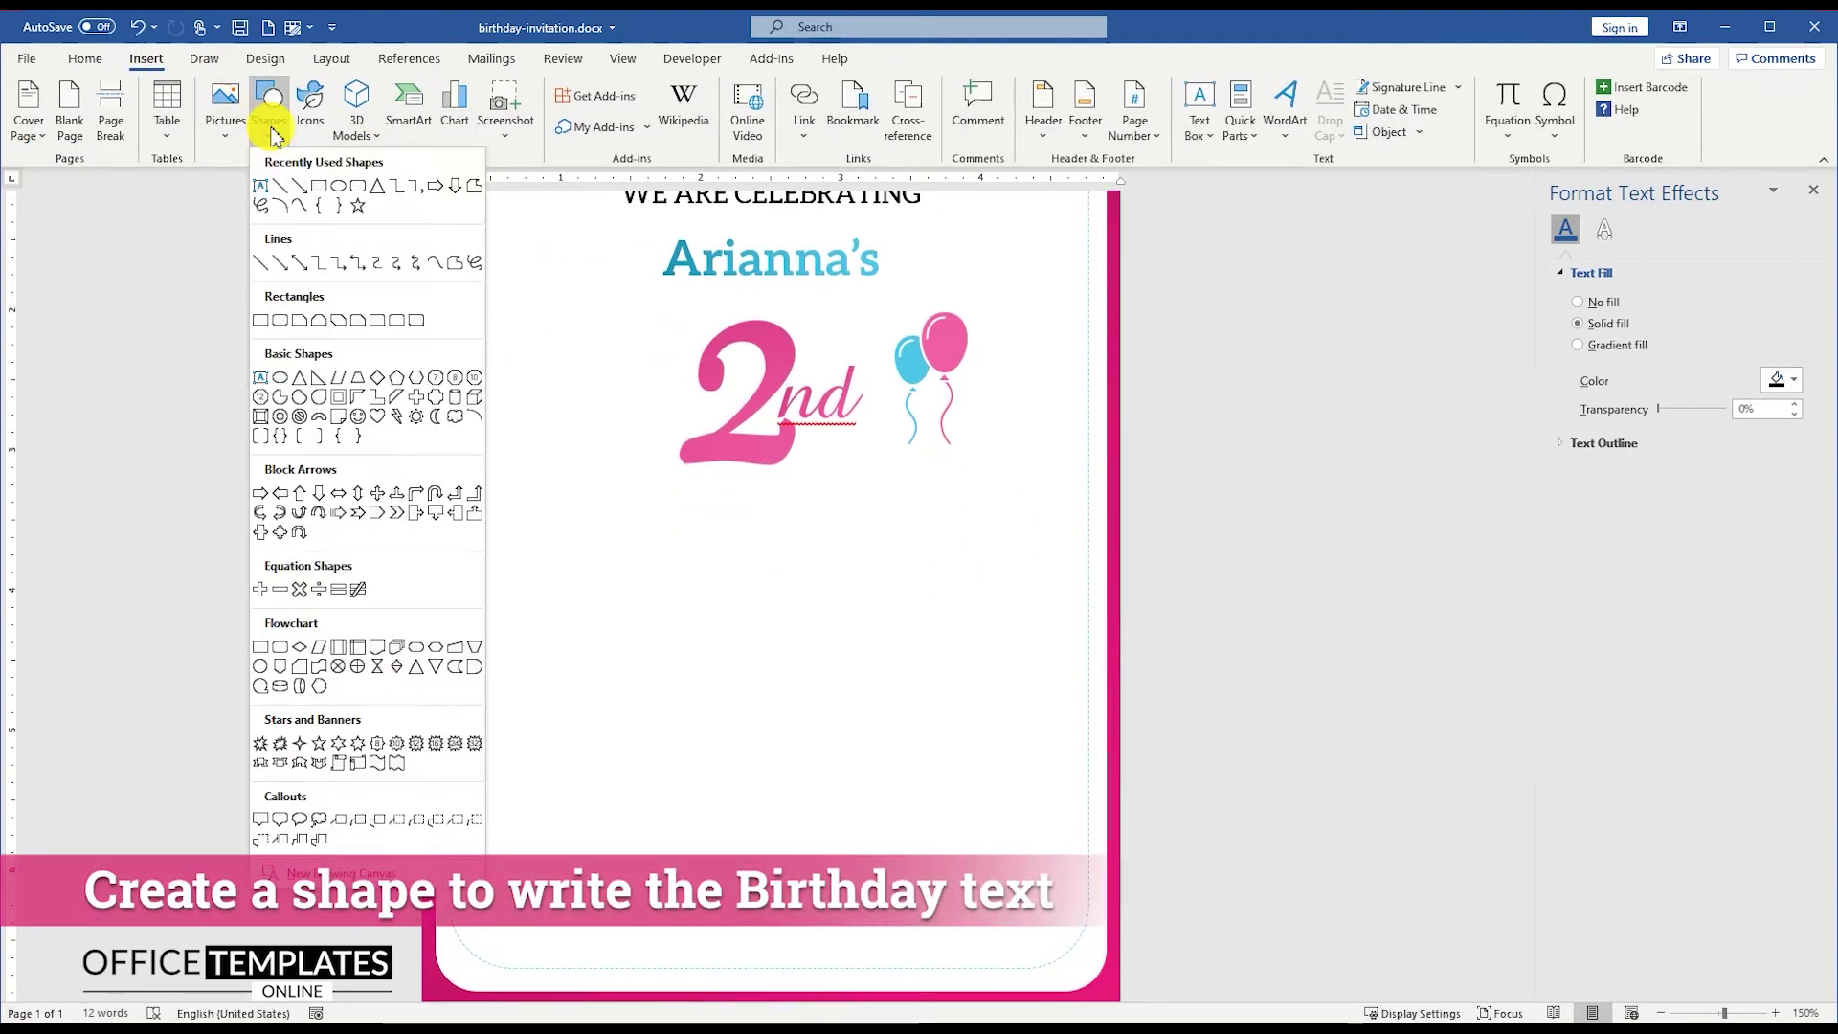
{"action": "left_click", "coordinate": [320, 187]}
{"action": "mouse_move", "coordinate": [567, 504]}
{"action": "left_mouse_down"}
{"action": "mouse_move", "coordinate": [755, 578]}
{"action": "mouse_move", "coordinate": [968, 578]}
{"action": "left_mouse_up"}
{"action": "right_click", "coordinate": [912, 538]}
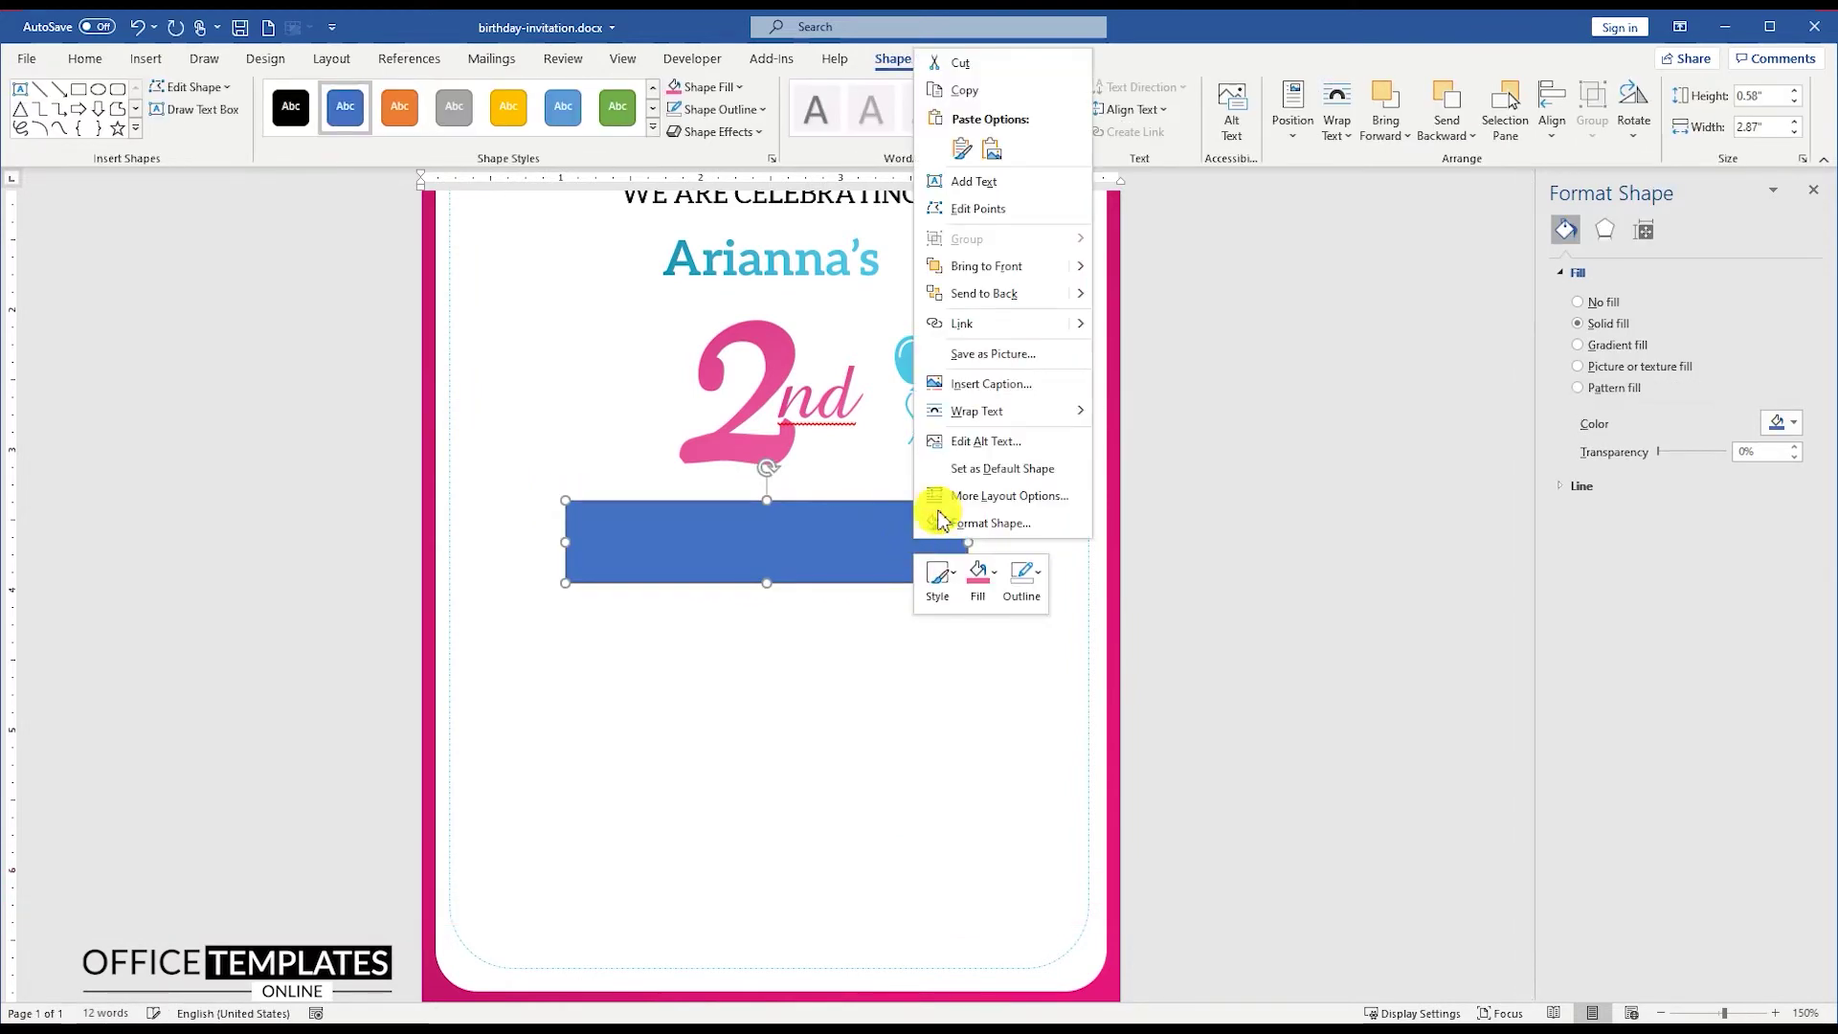
{"action": "key", "text": "Escape"}
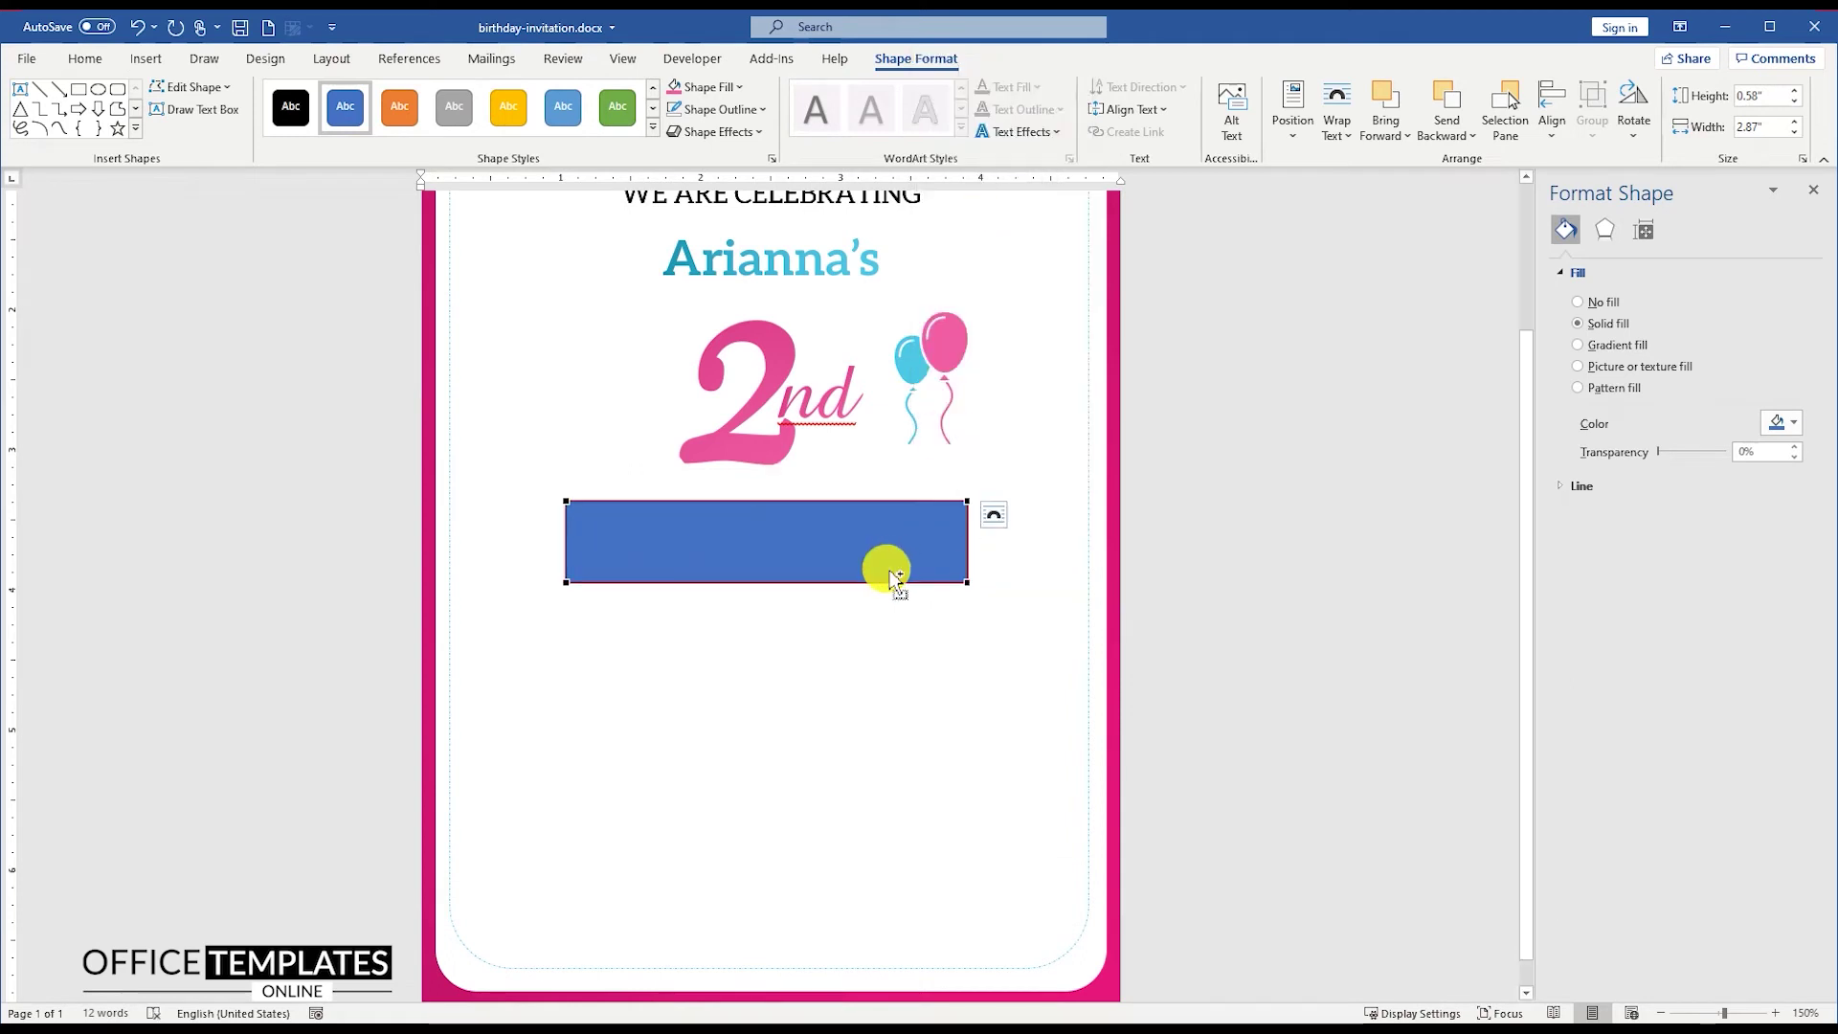
{"action": "scroll", "coordinate": [882, 567], "scroll_direction": "up", "scroll_amount": 7, "text": "ctrl"}
Step: Edit points to pull the rectangle's right and left edges into pointed ends
{"action": "right_click", "coordinate": [1063, 565]}
{"action": "left_click", "coordinate": [1077, 572]}
{"action": "left_click_drag", "start_coordinate": [1060, 562], "coordinate": [1106, 561]}
{"action": "right_click", "coordinate": [472, 566]}
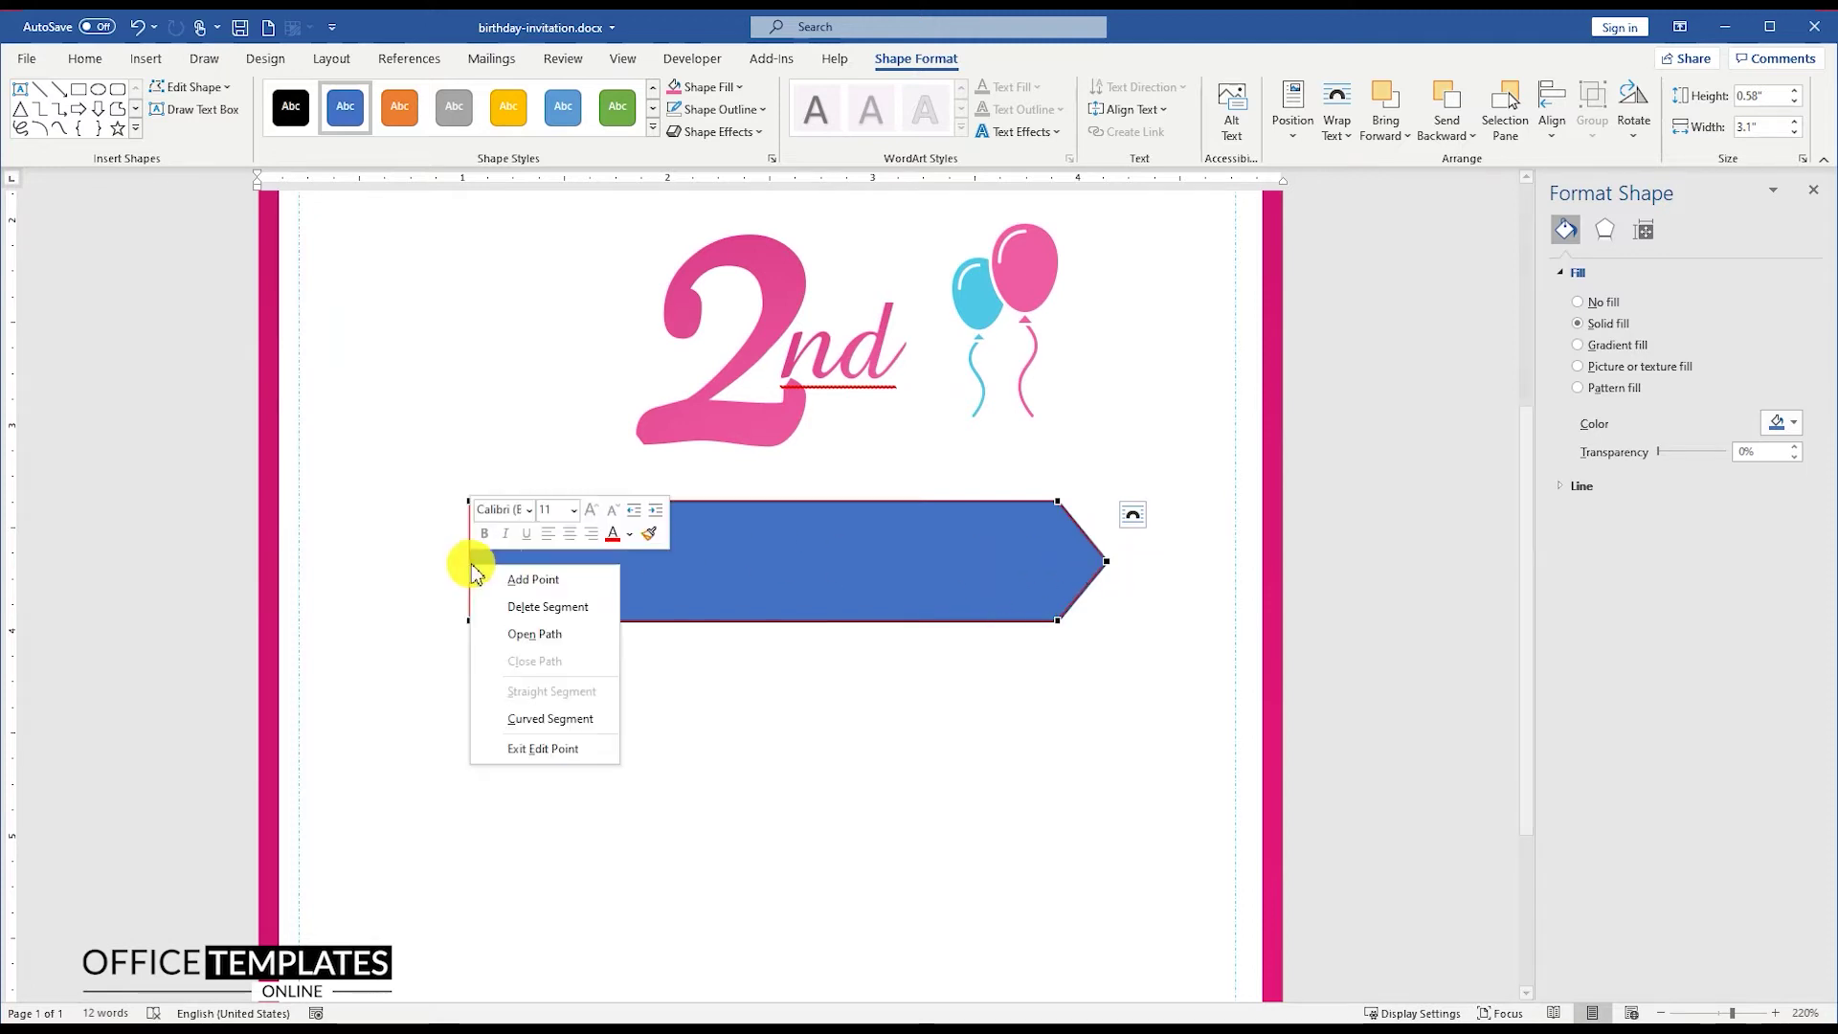
{"action": "left_click", "coordinate": [521, 578]}
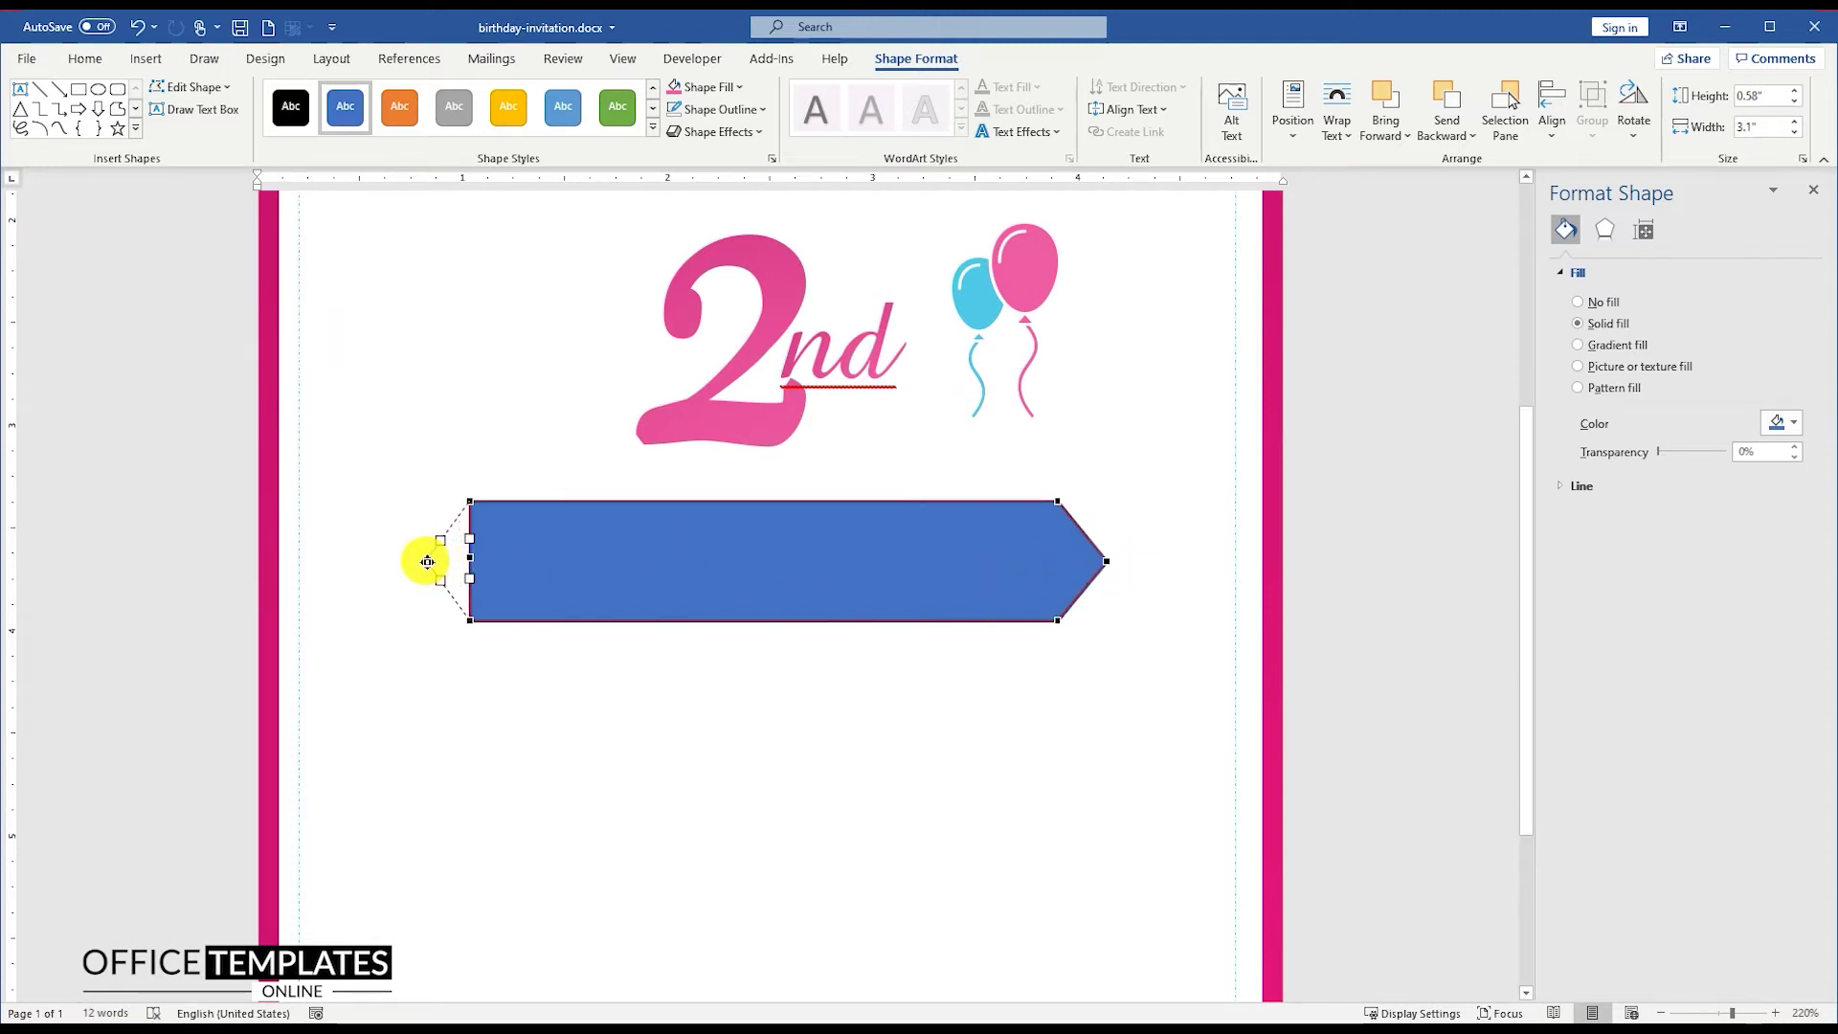
{"action": "left_click_drag", "start_coordinate": [423, 562], "coordinate": [422, 562]}
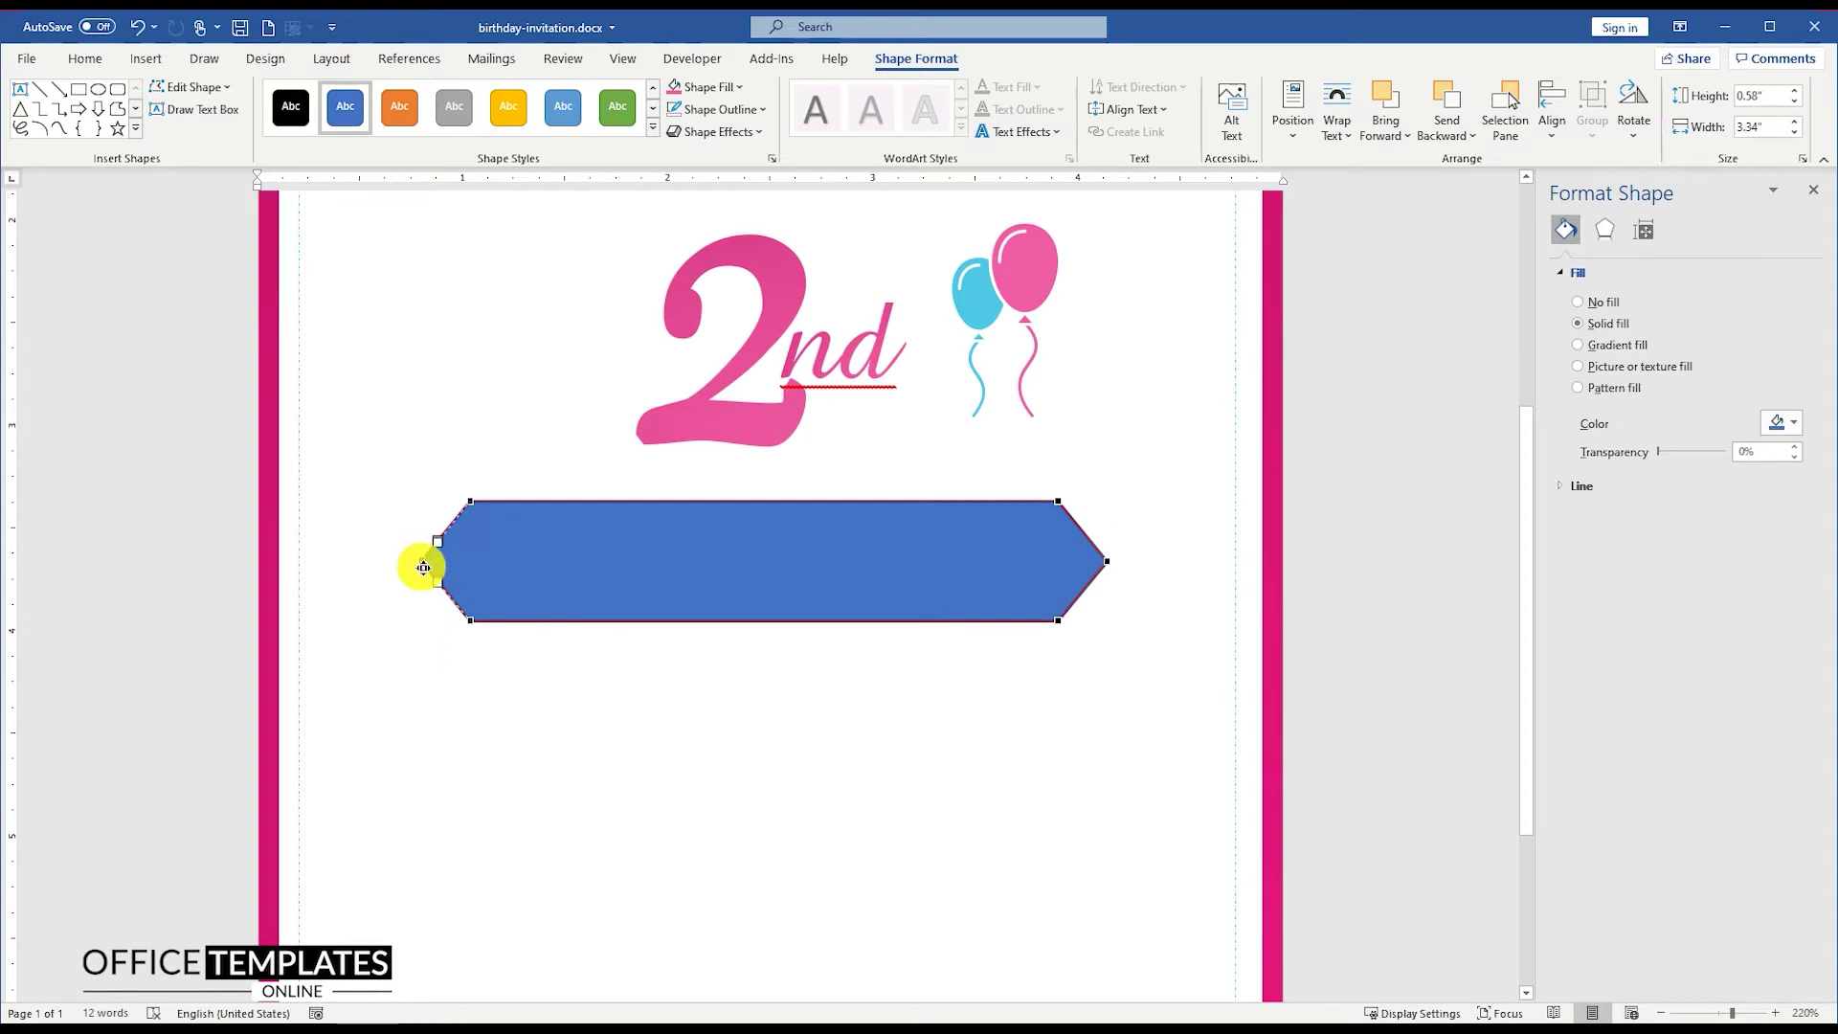
Step: Remove the banner's outline and bring up its Format Shape settings
{"action": "right_click", "coordinate": [839, 575]}
{"action": "left_click", "coordinate": [952, 601]}
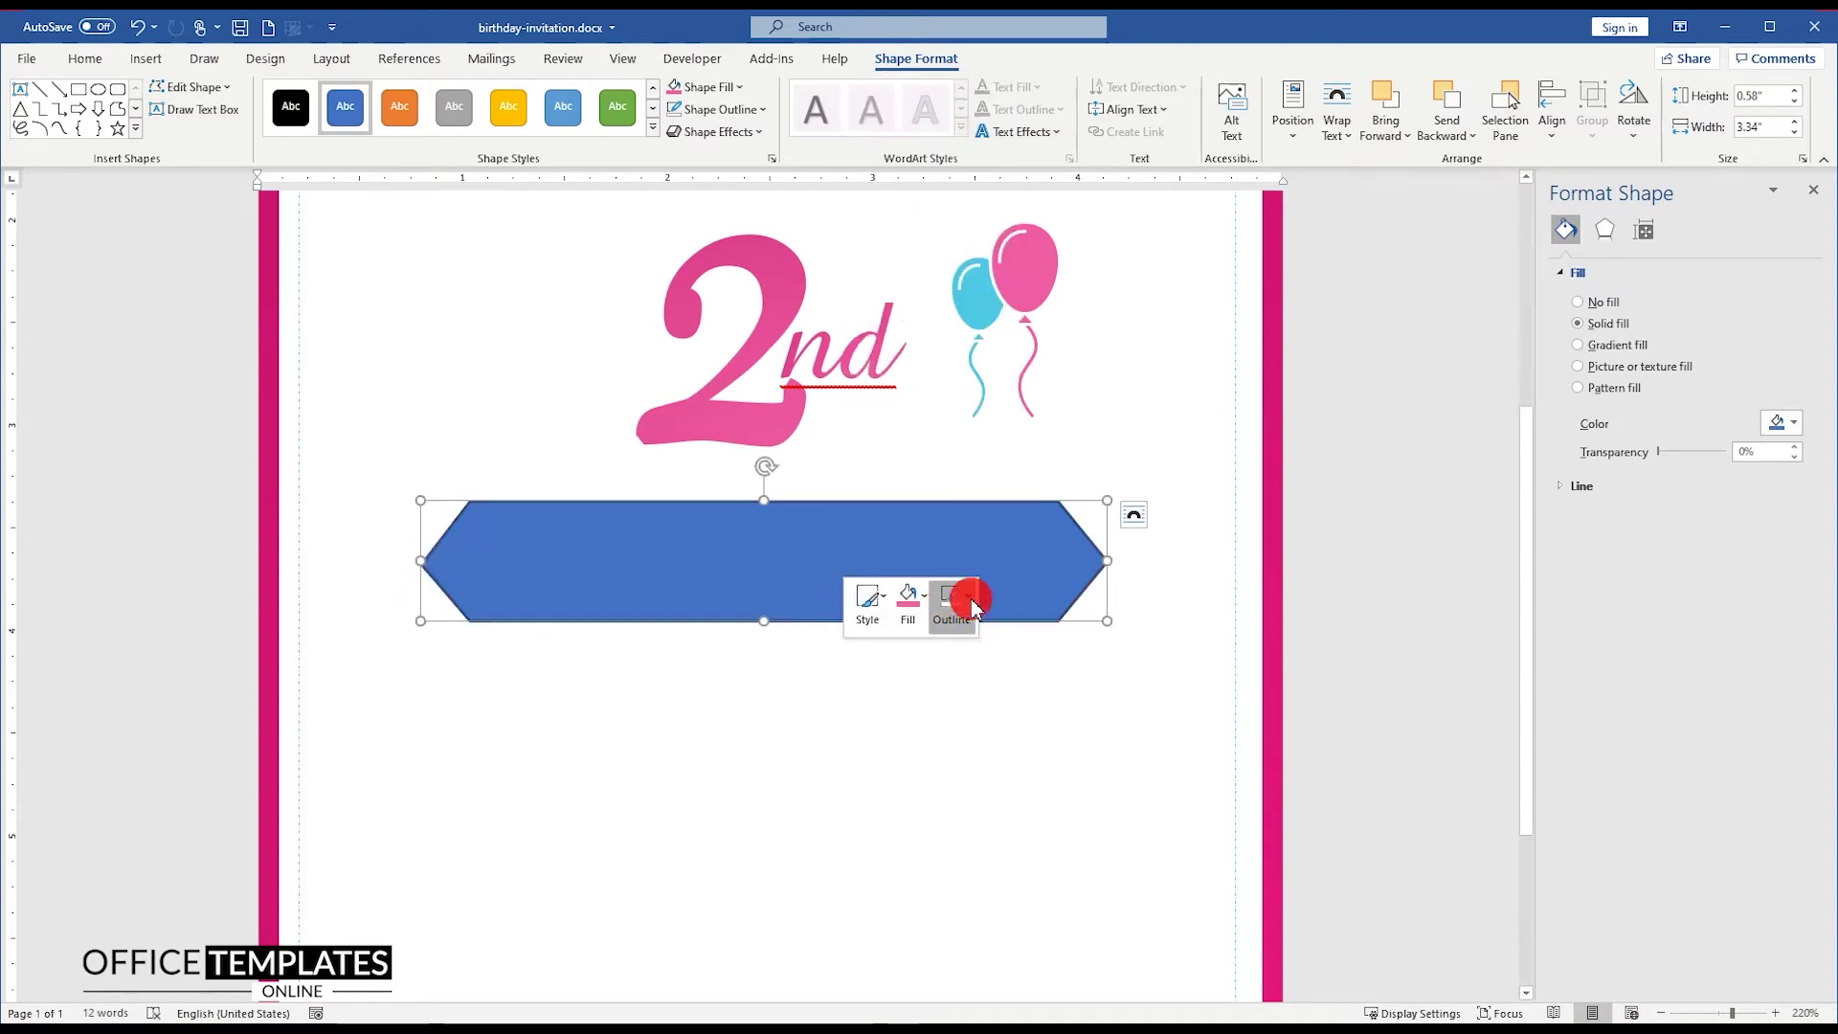
{"action": "left_click", "coordinate": [982, 890]}
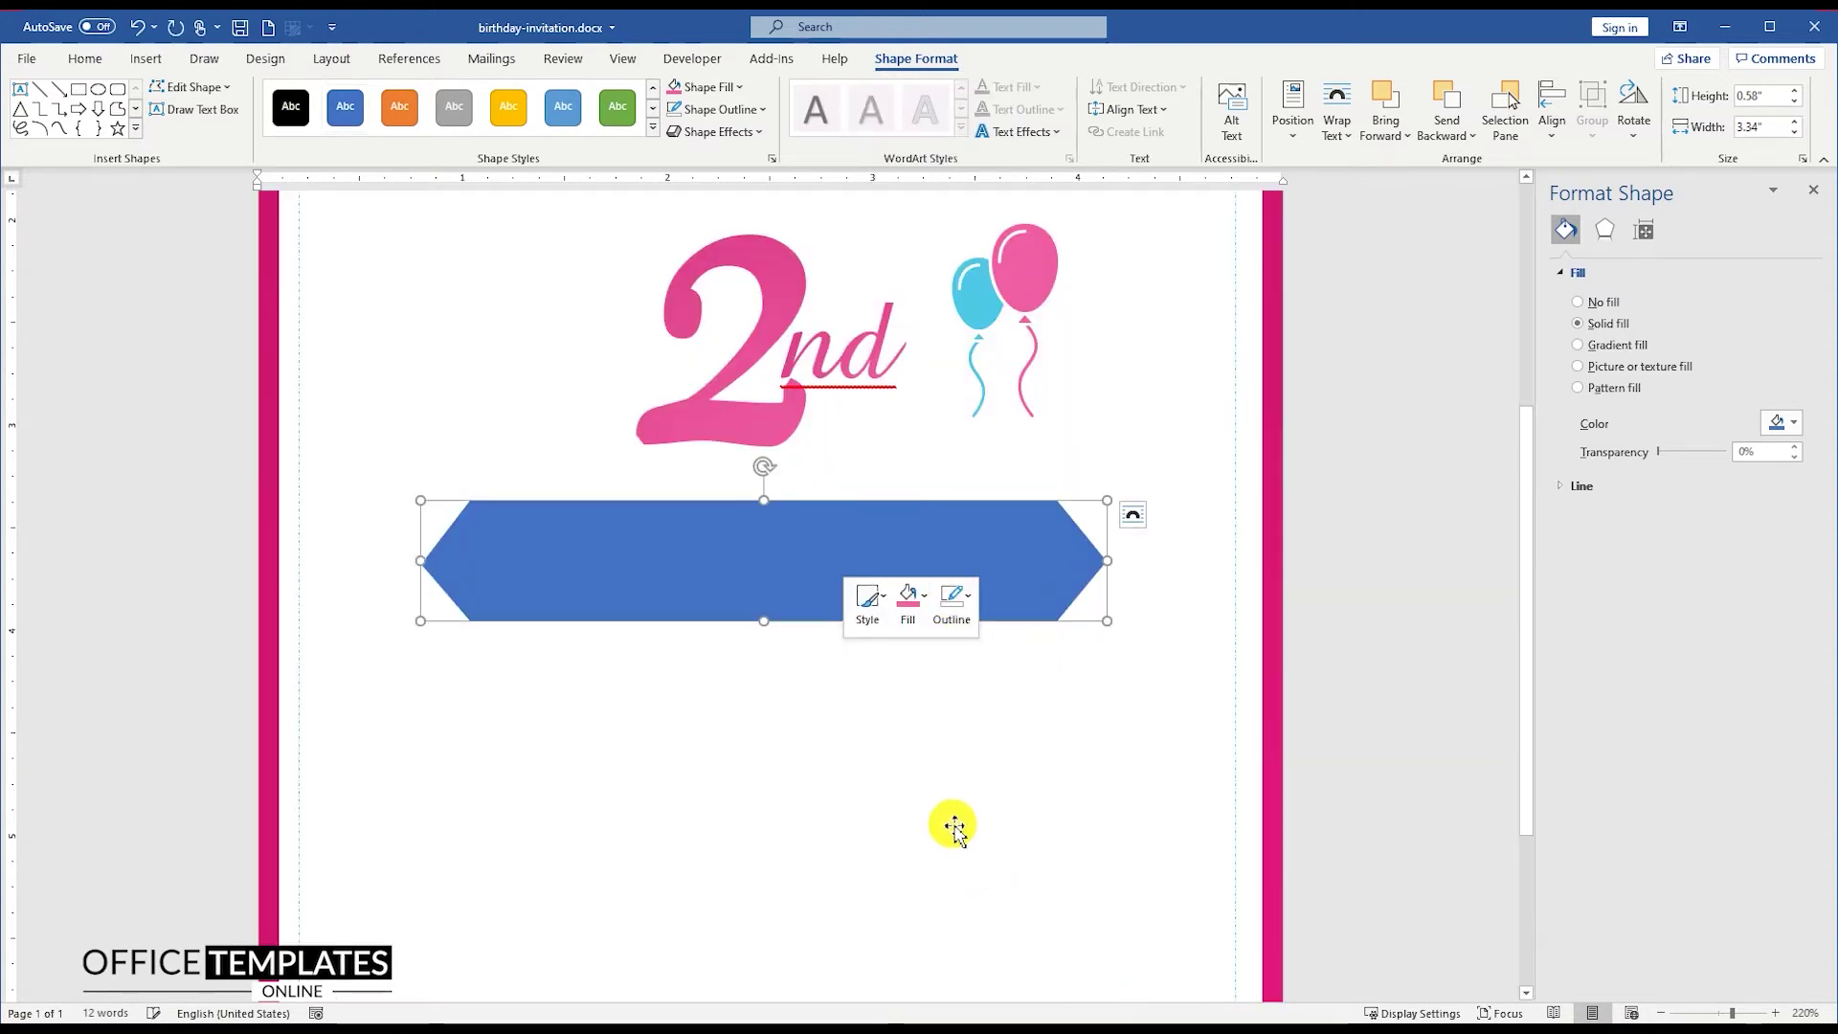
{"action": "left_click", "coordinate": [796, 546]}
{"action": "right_click", "coordinate": [797, 543]}
{"action": "left_click", "coordinate": [847, 522]}
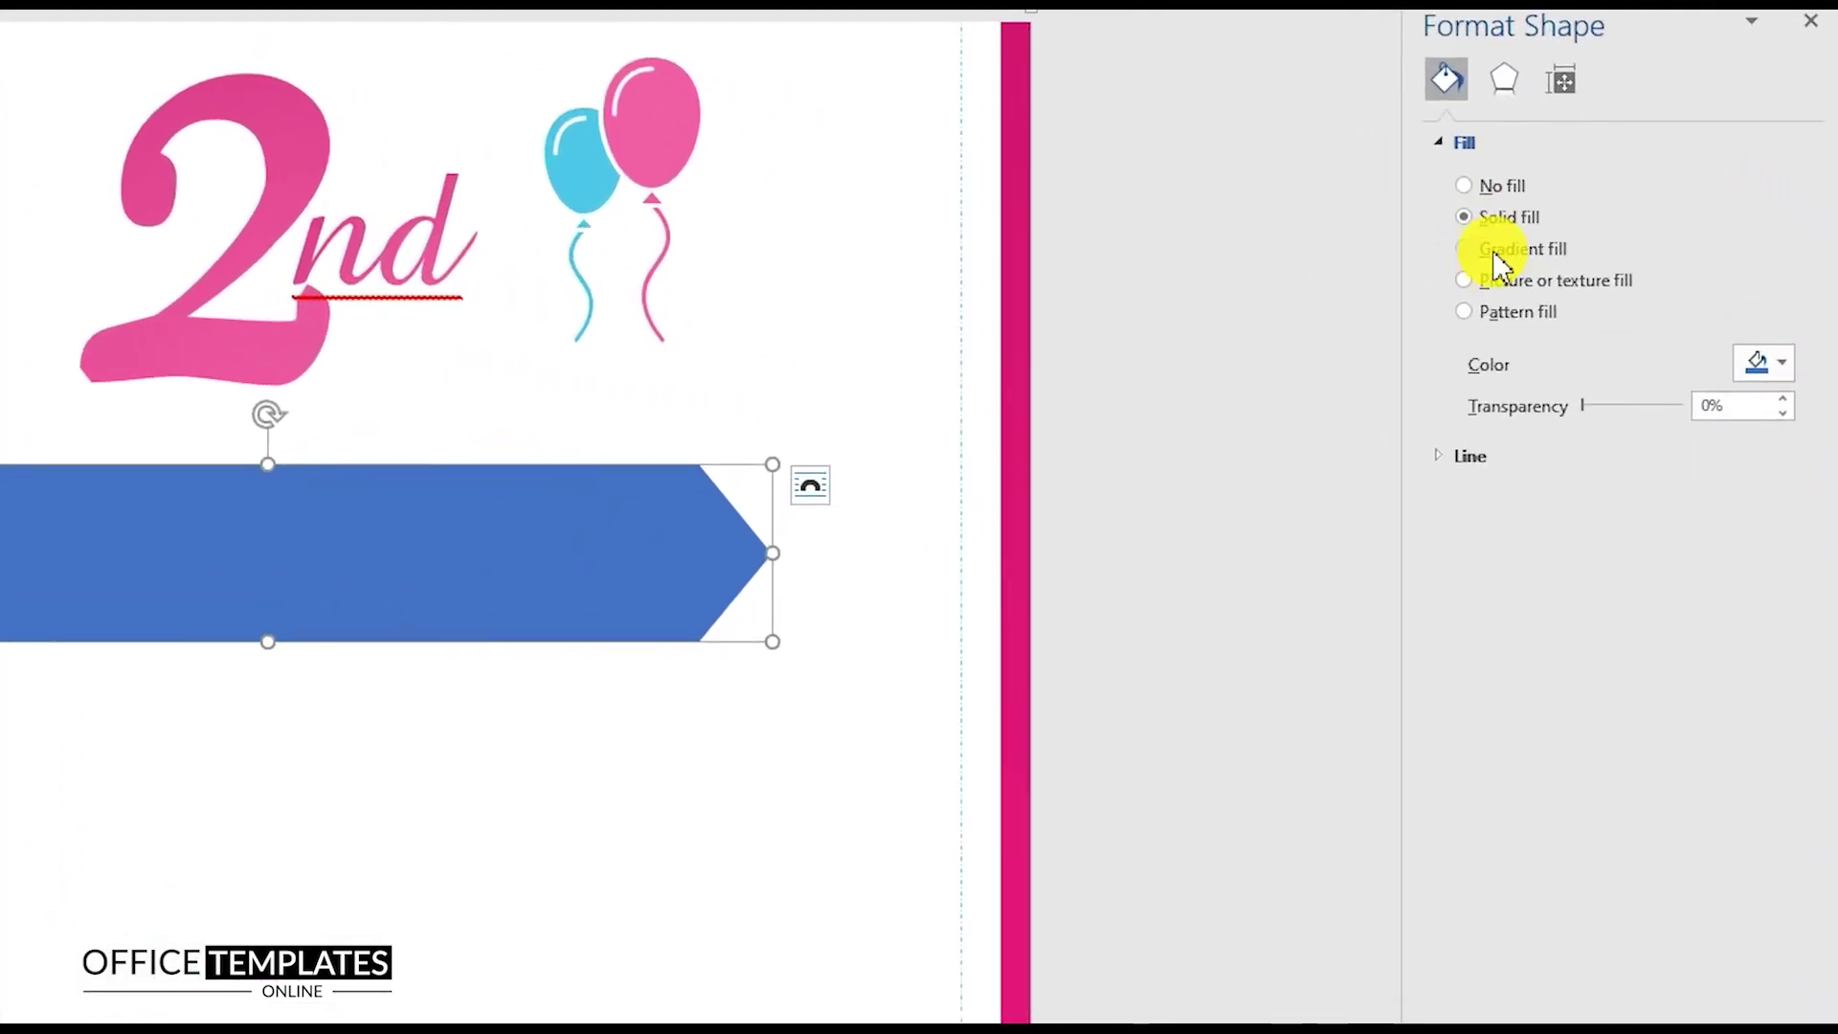
Step: Fill the banner with a gradient whose stops are light blue and dark blue
{"action": "left_click", "coordinate": [1578, 345]}
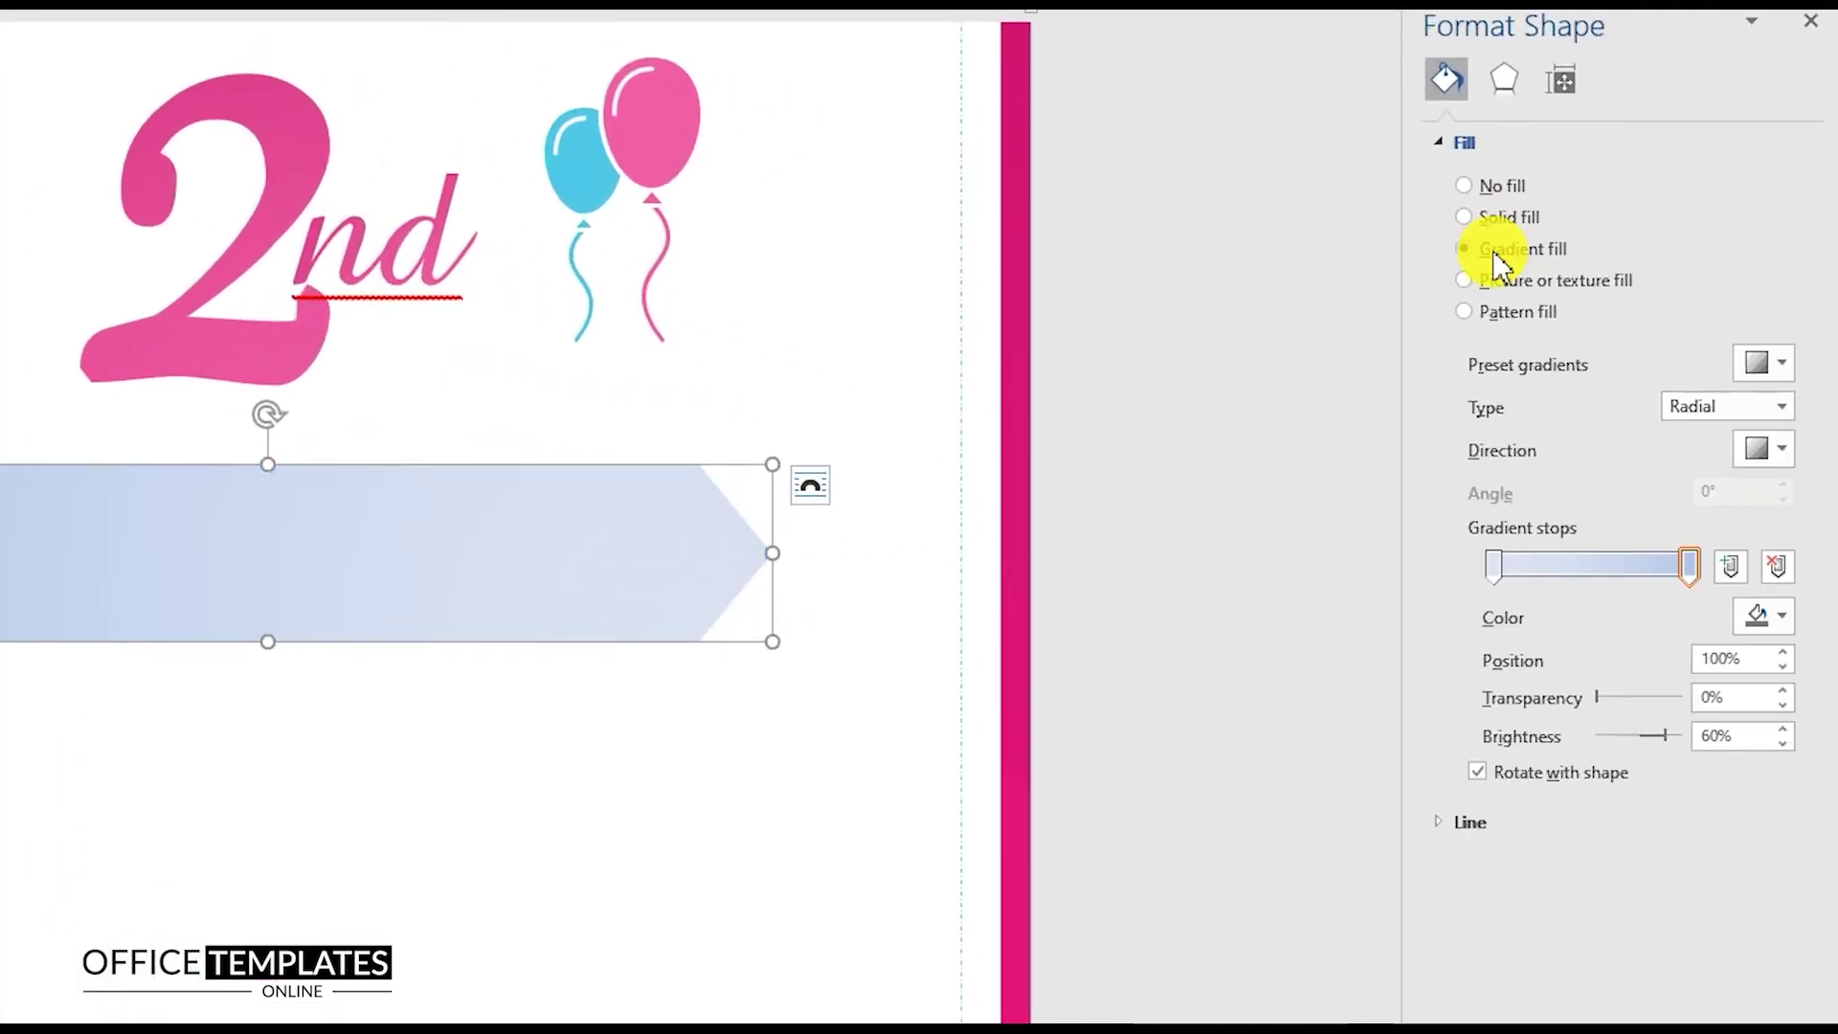
{"action": "left_click", "coordinate": [1498, 569]}
{"action": "left_click", "coordinate": [1772, 615]}
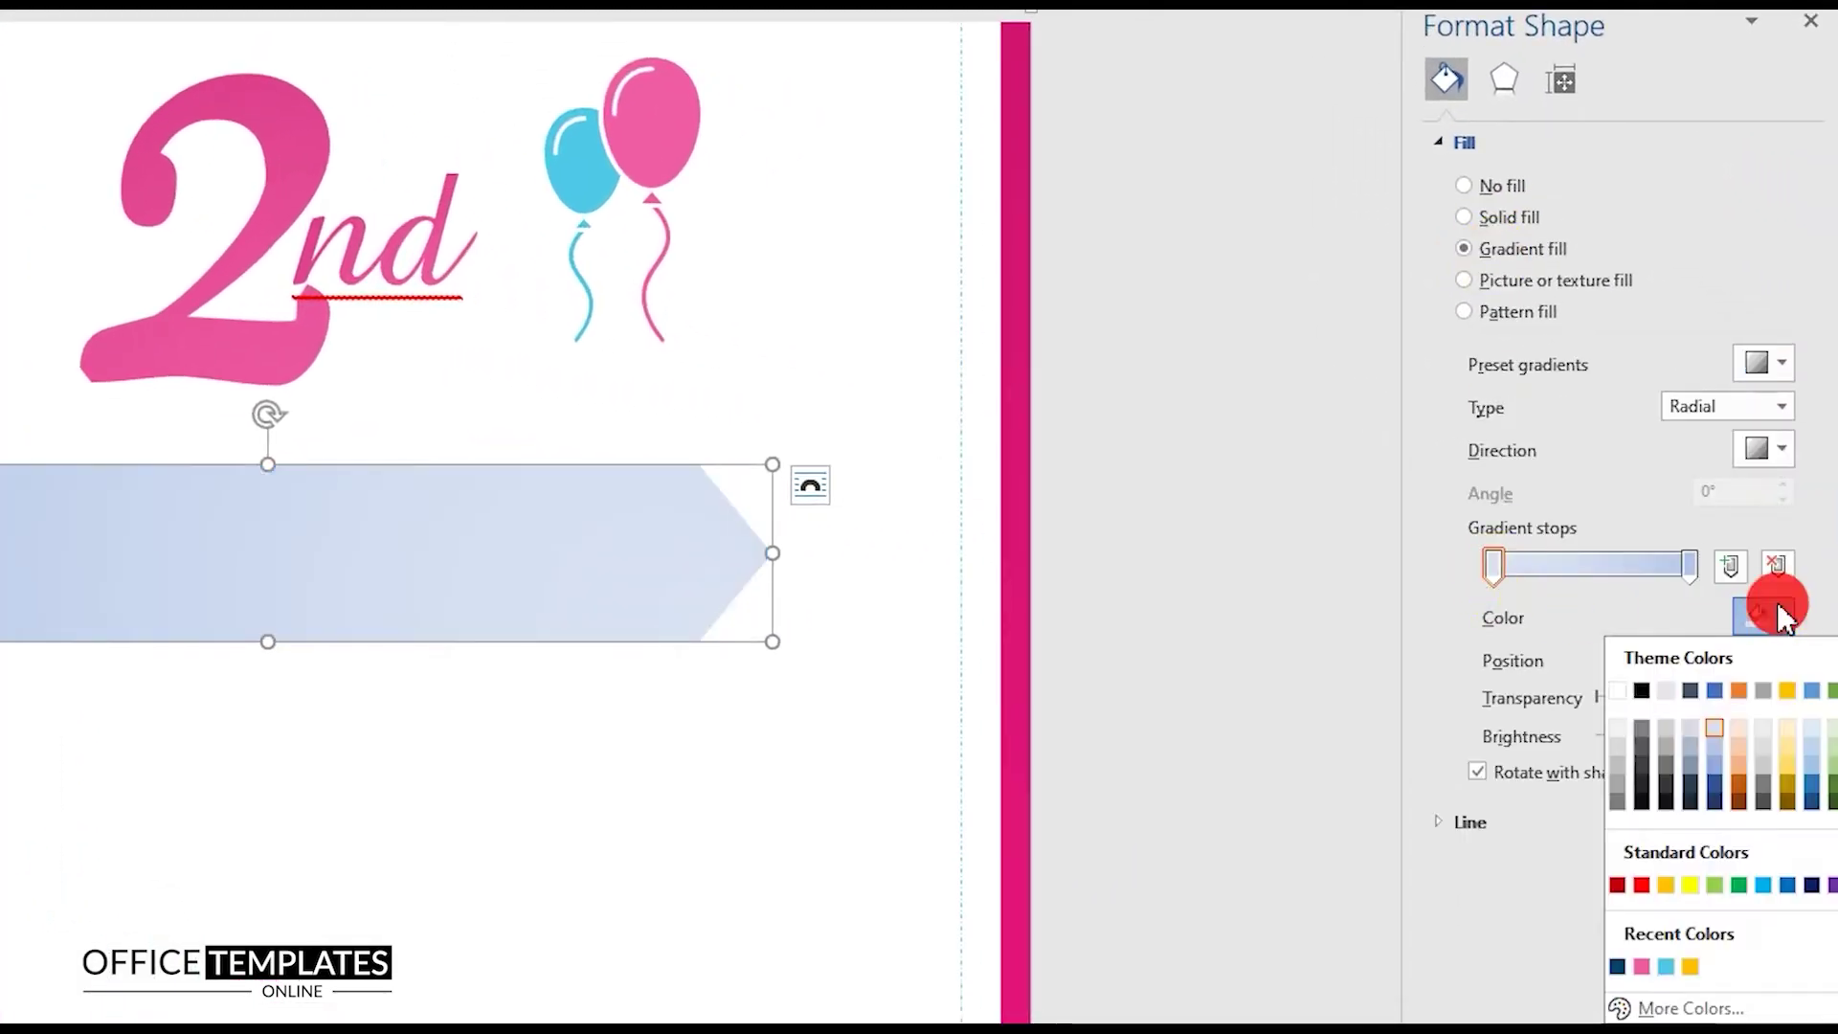
{"action": "left_click", "coordinate": [1668, 967]}
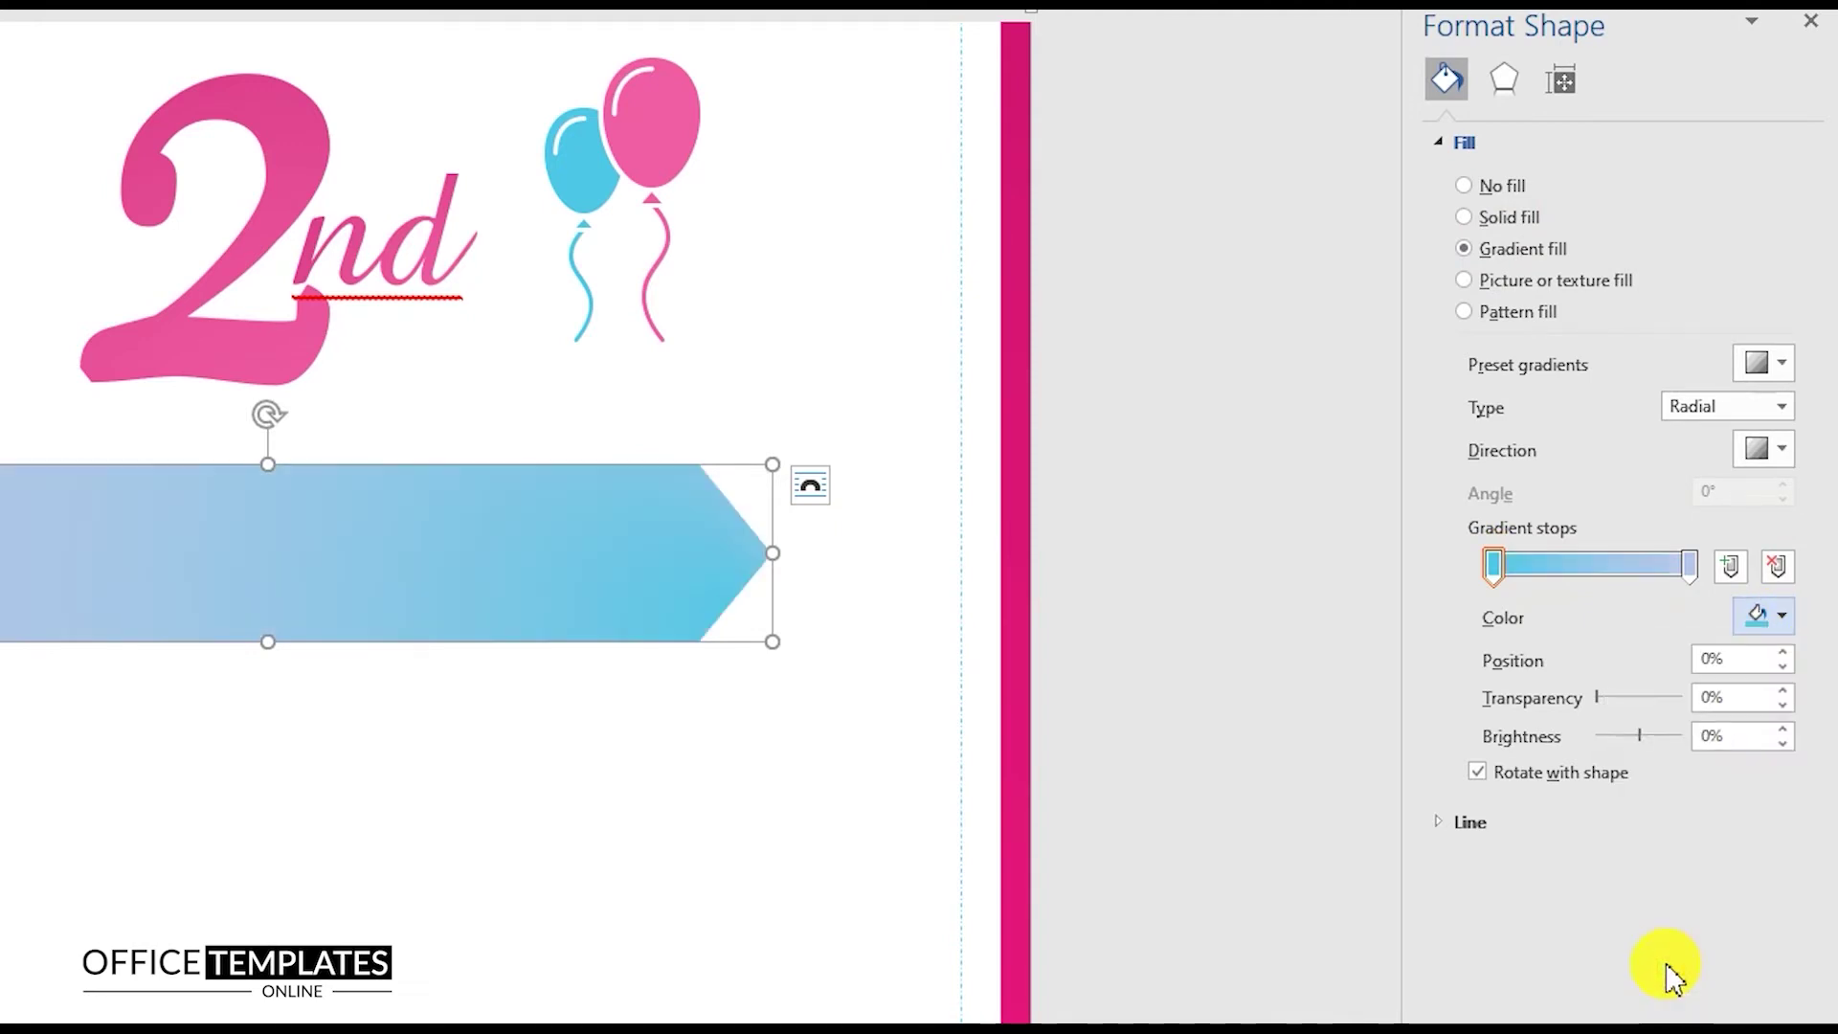
{"action": "left_click", "coordinate": [1689, 565]}
{"action": "left_click", "coordinate": [1761, 617]}
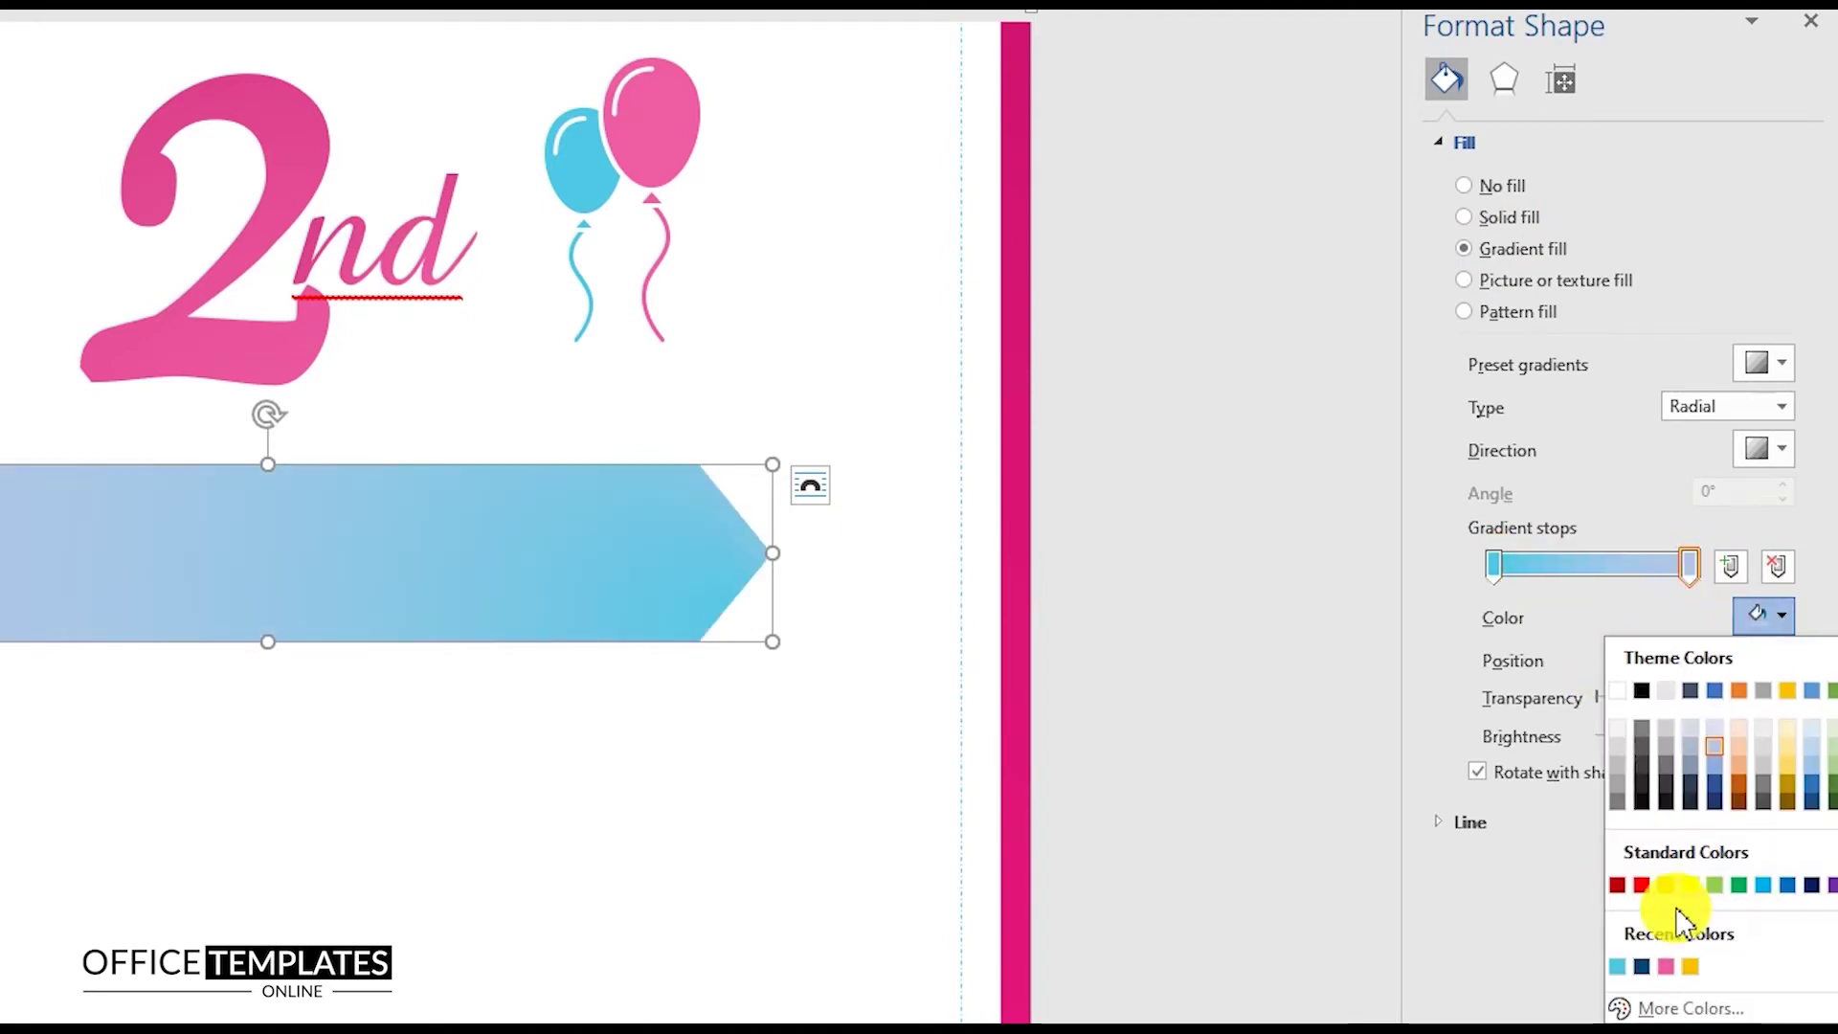
{"action": "left_click", "coordinate": [1641, 967]}
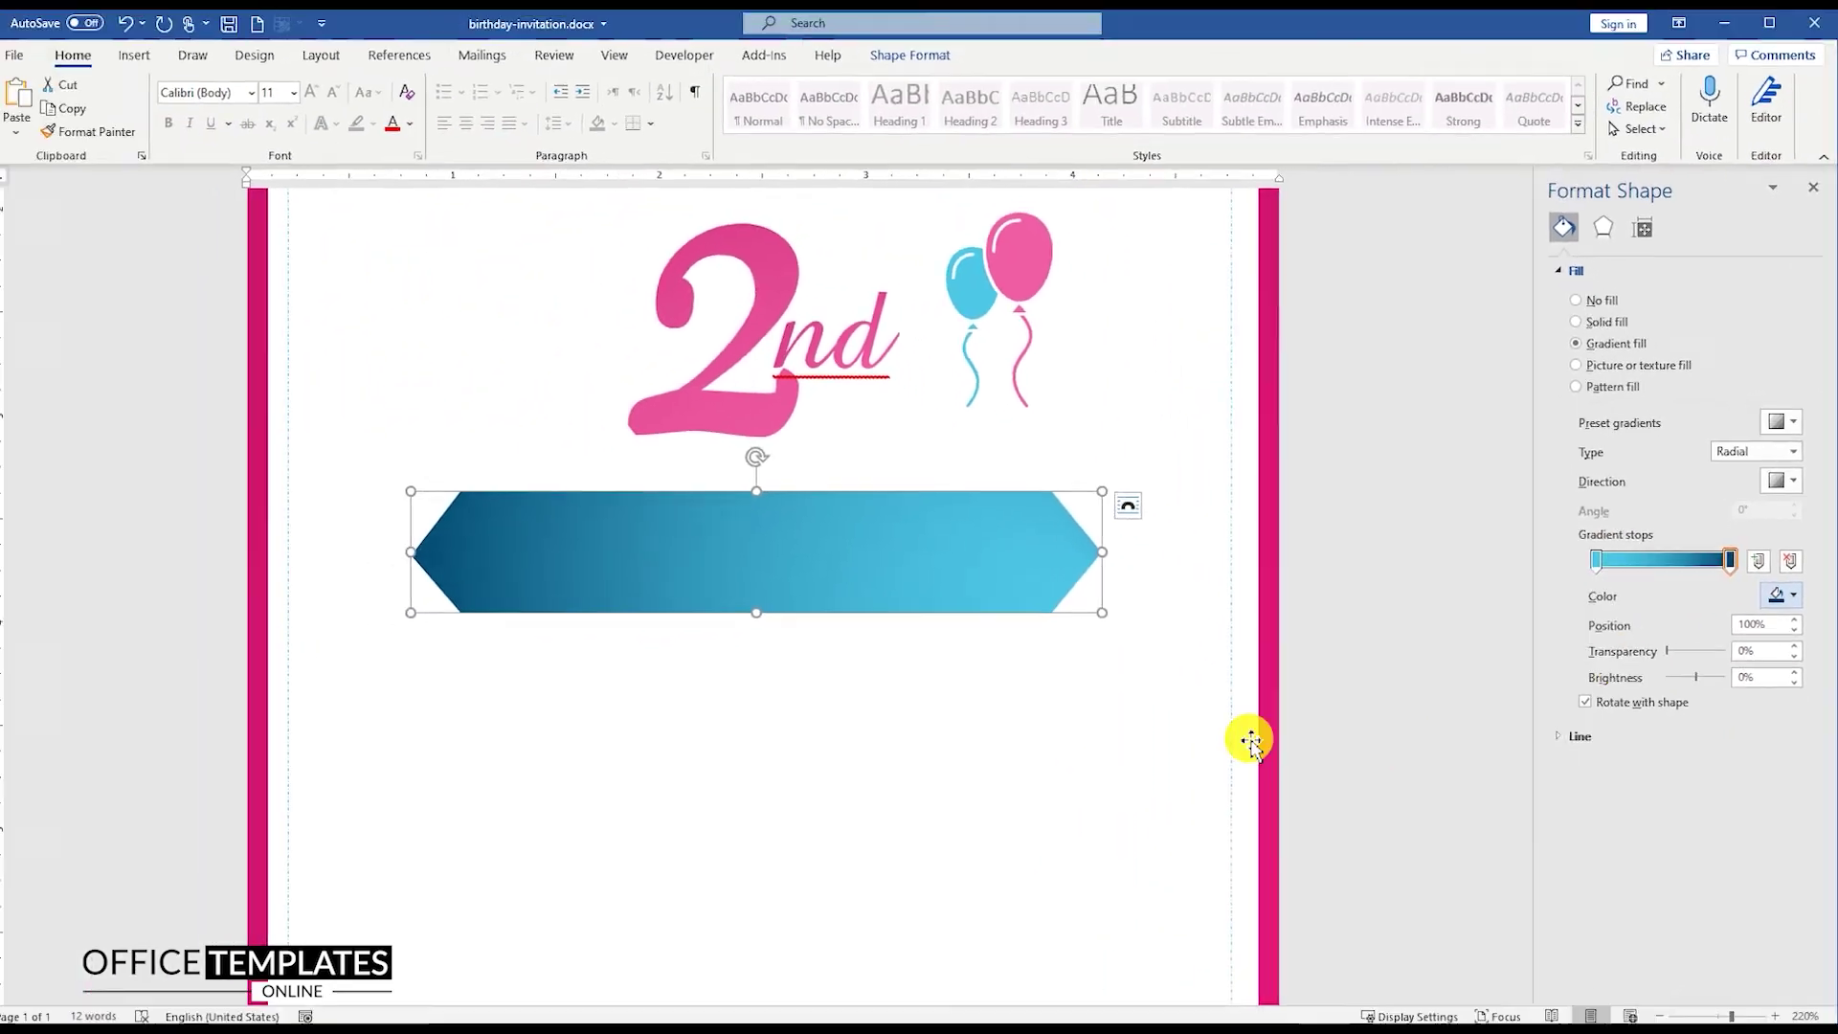
{"action": "right_click", "coordinate": [772, 545]}
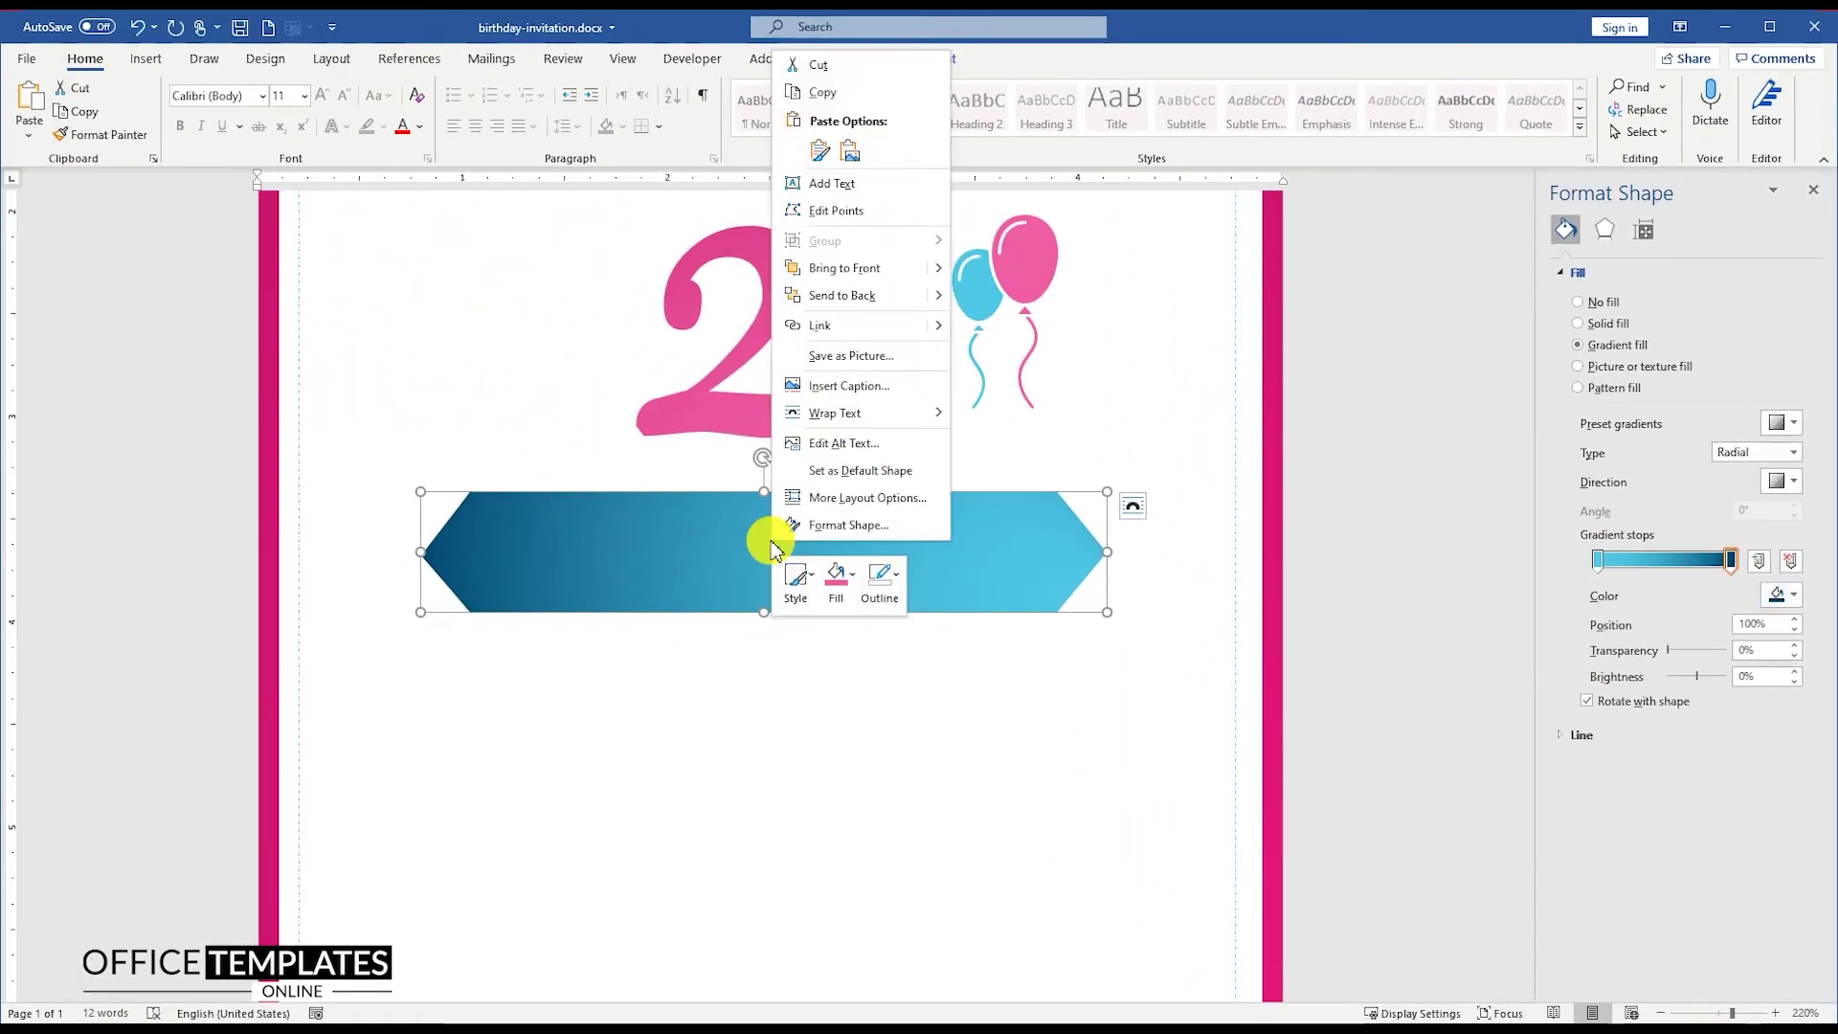
Step: Type BIRTHDAY into the banner, set it in Aleo, and enlarge it several steps
{"action": "left_click", "coordinate": [831, 185]}
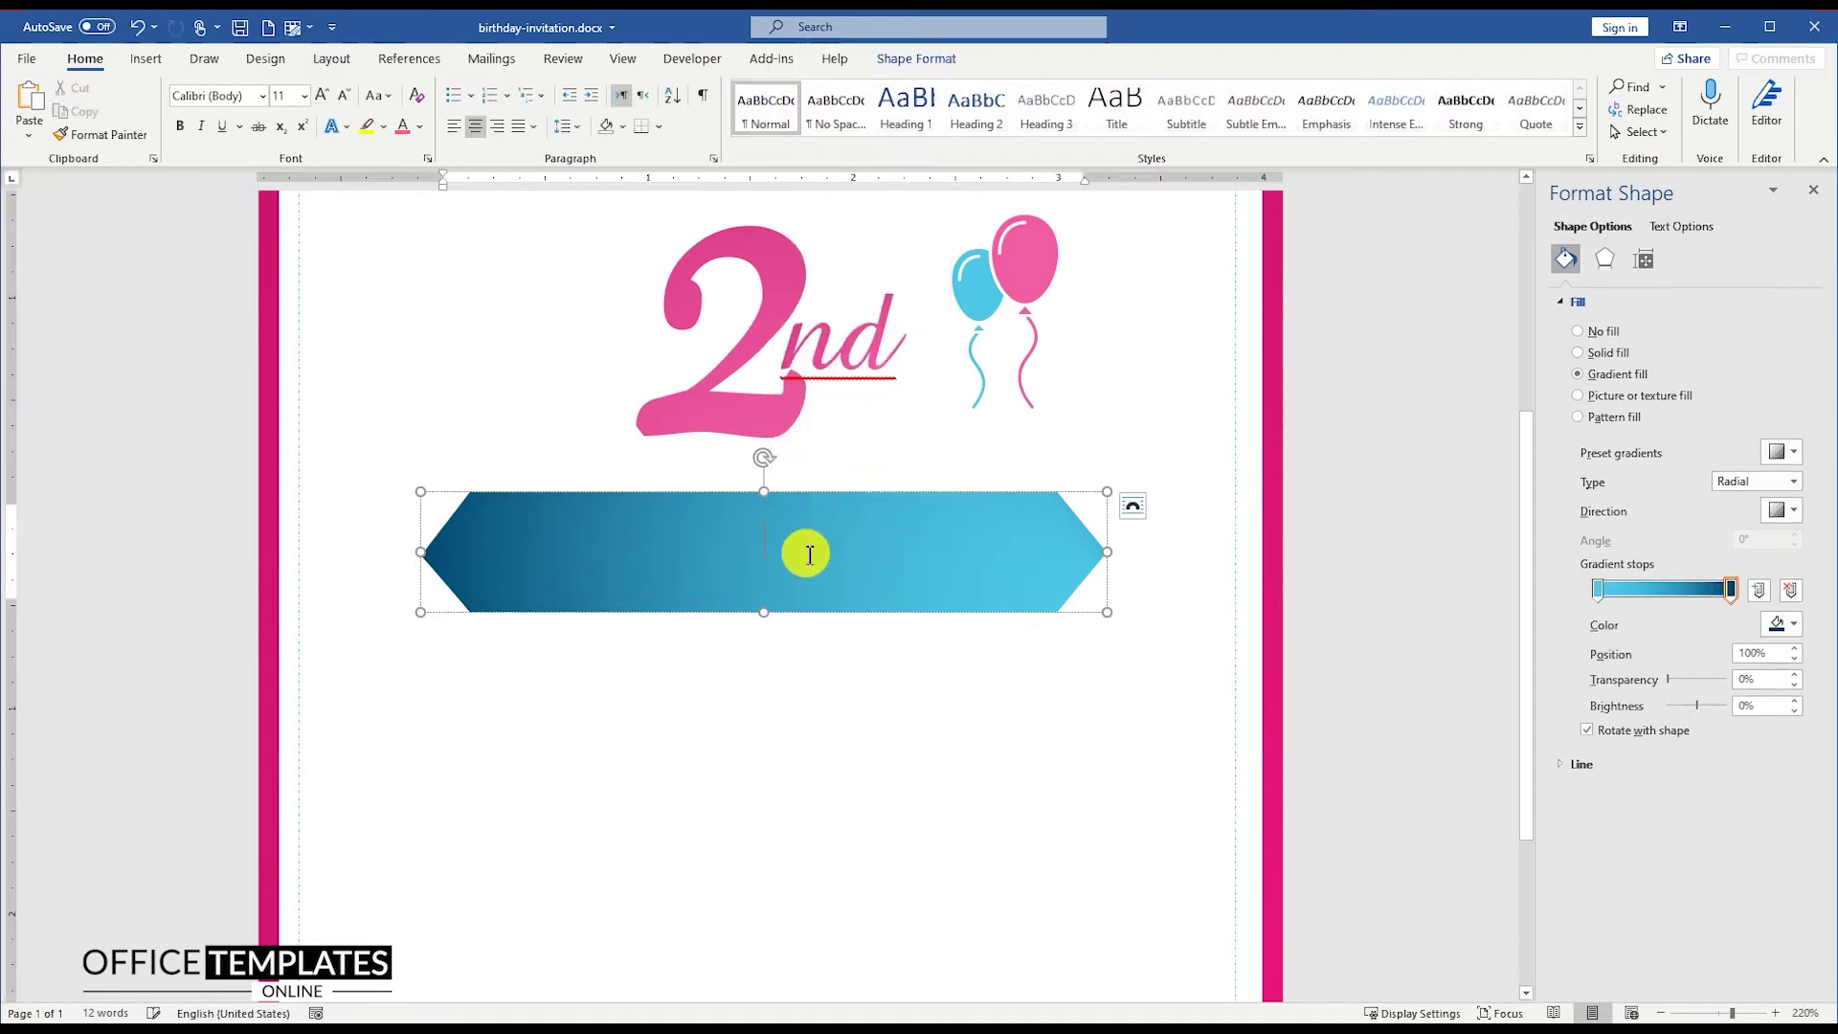
{"action": "type", "text": "BIRTHDAY"}
{"action": "double_click", "coordinate": [809, 555]}
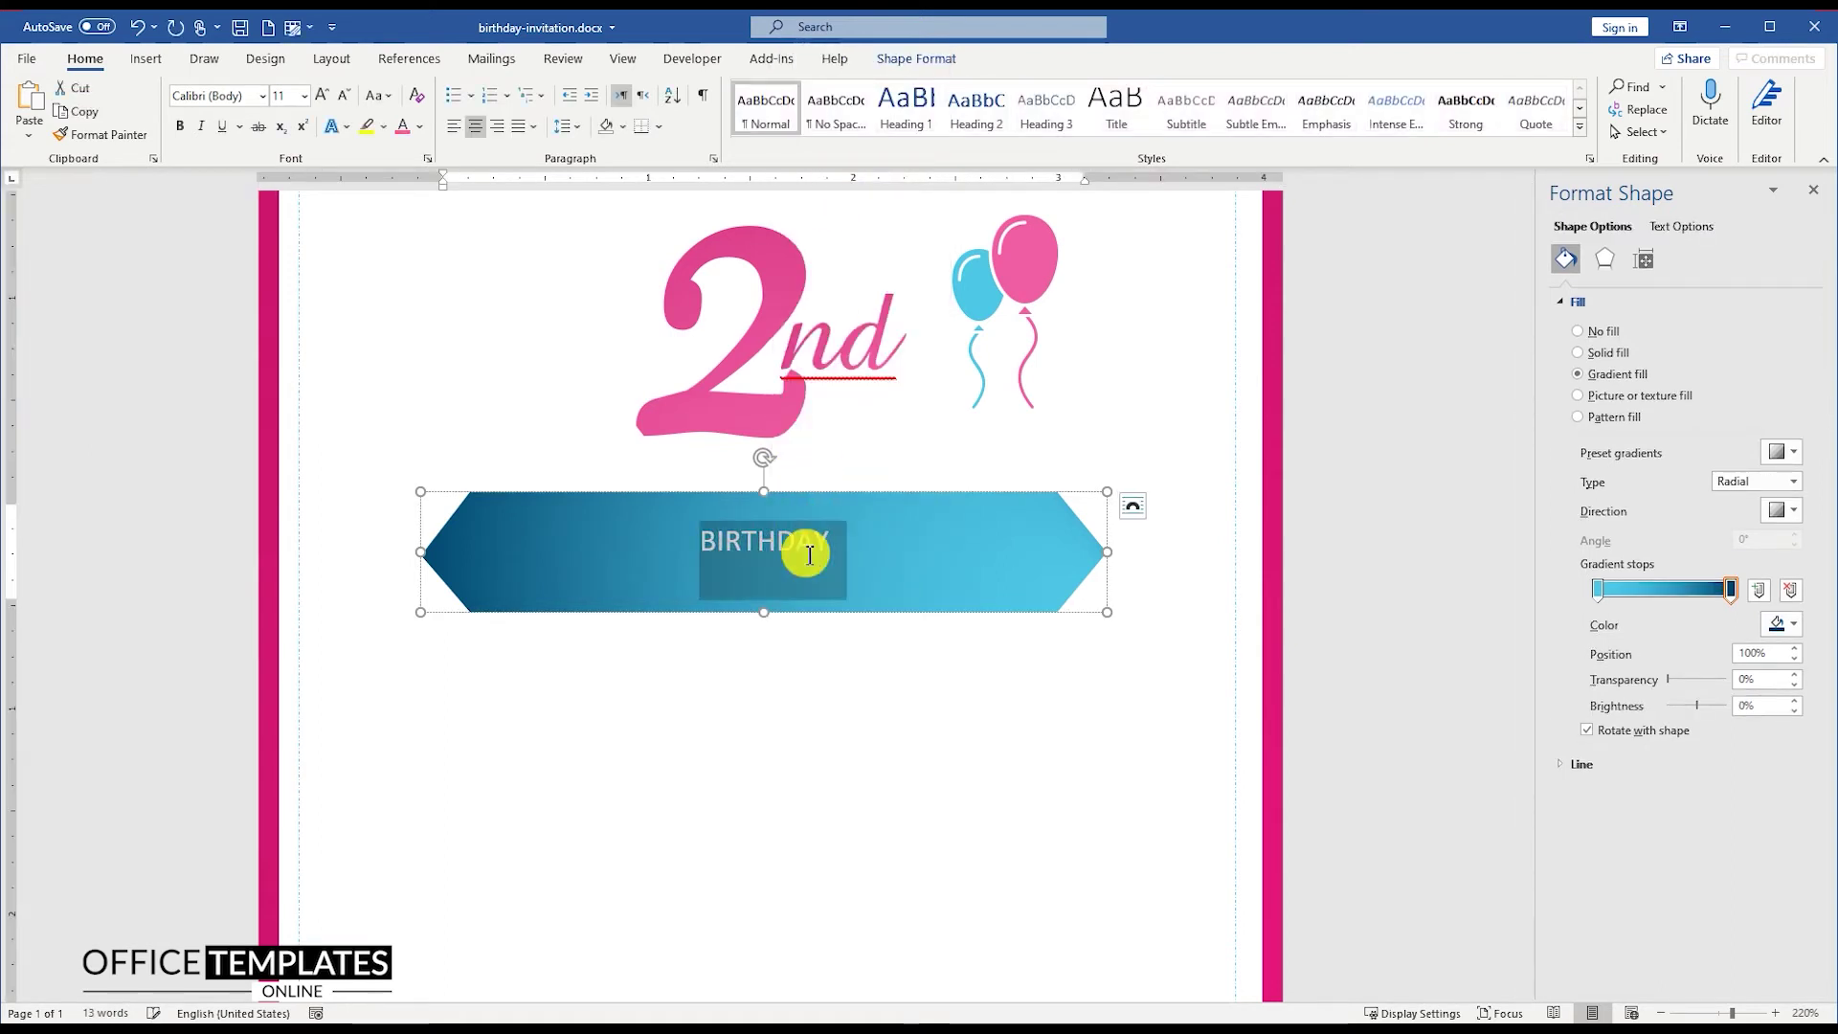
{"action": "left_click", "coordinate": [262, 97]}
{"action": "left_click", "coordinate": [239, 336]}
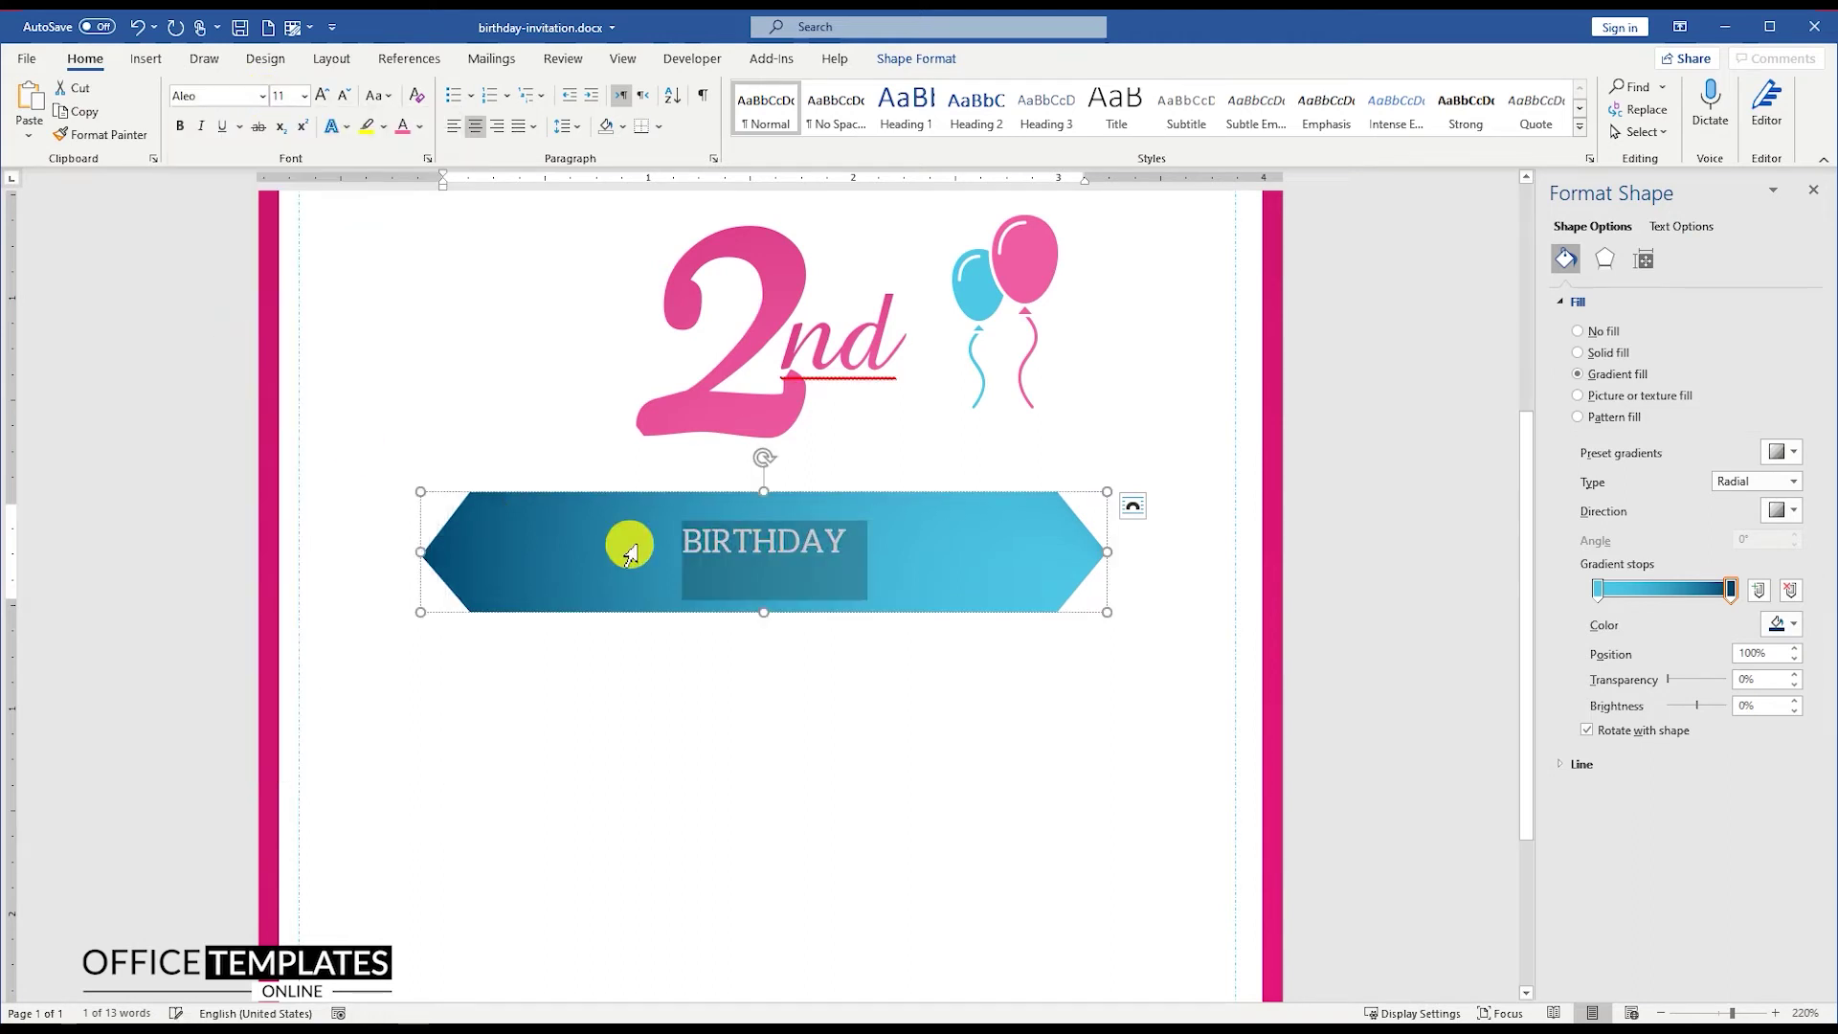
{"action": "left_click", "coordinate": [323, 94]}
{"action": "left_click", "coordinate": [323, 94]}
{"action": "left_click", "coordinate": [322, 95]}
{"action": "left_click", "coordinate": [323, 95]}
{"action": "left_click", "coordinate": [323, 94]}
{"action": "left_click", "coordinate": [323, 95]}
Step: Remove the space after the BIRTHDAY paragraph and set its size to 30 pt
{"action": "left_click", "coordinate": [578, 127]}
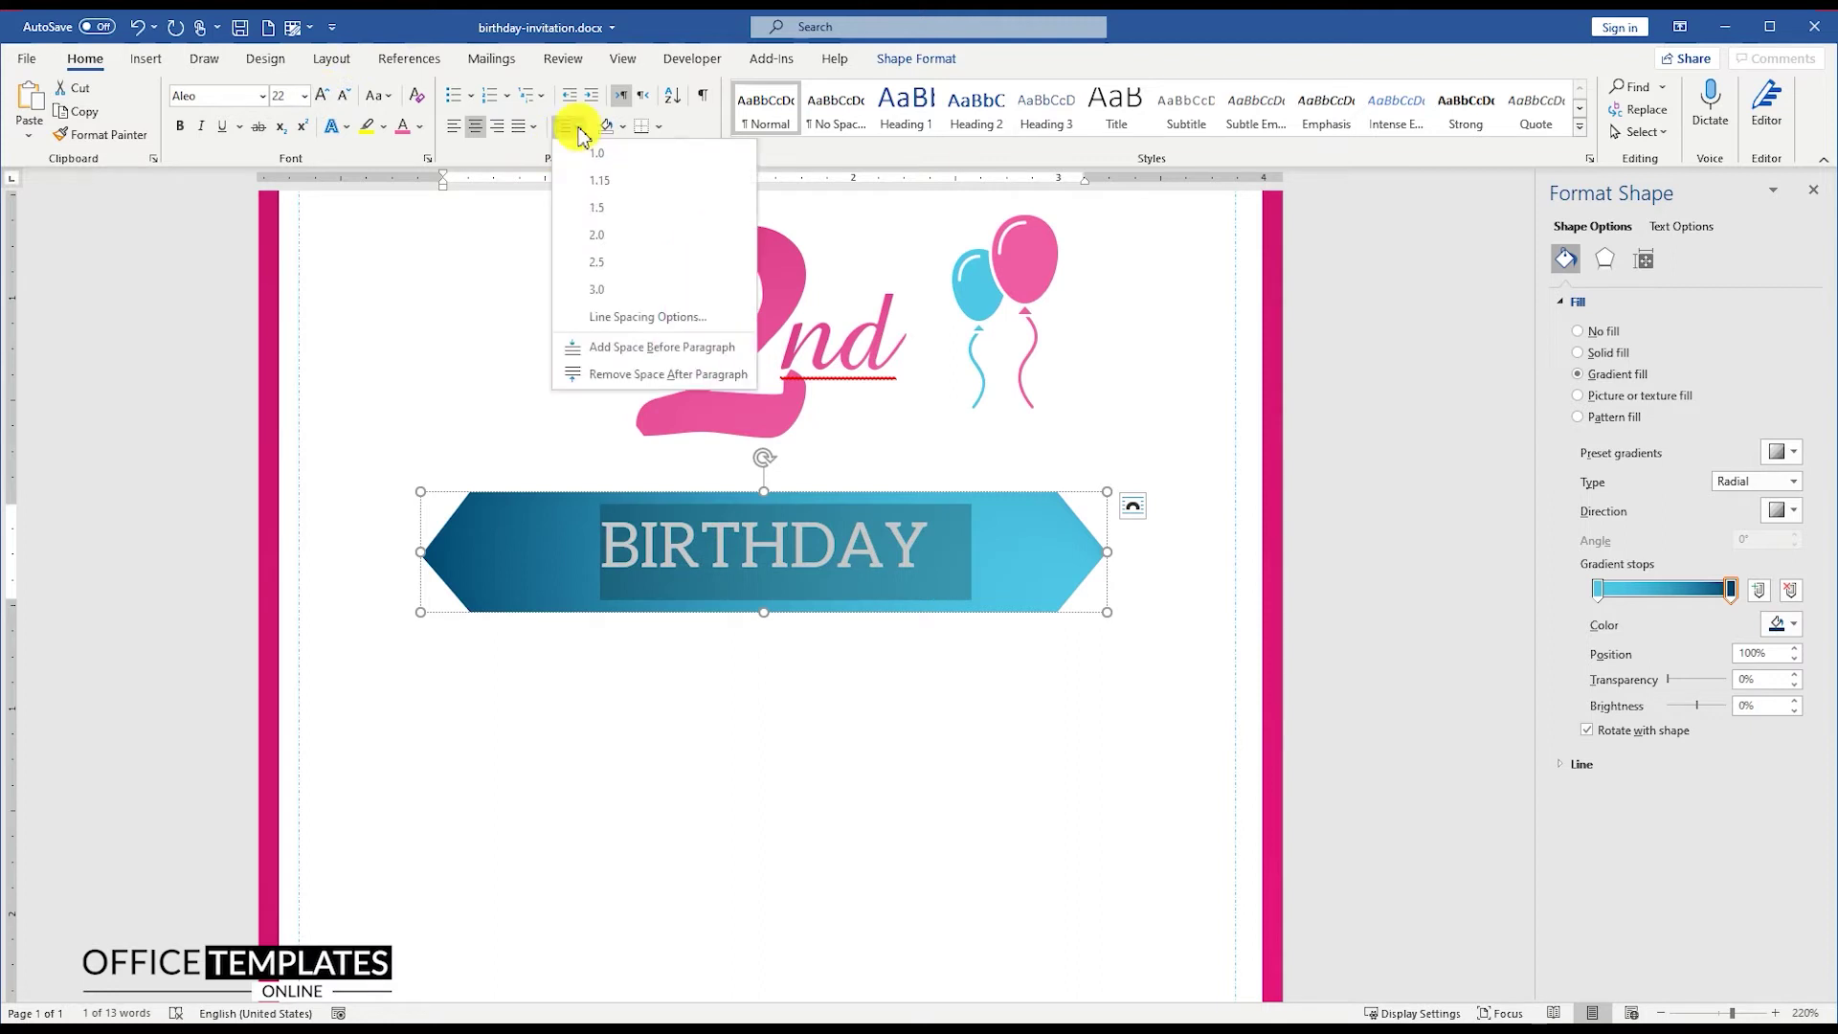
{"action": "left_click", "coordinate": [622, 374]}
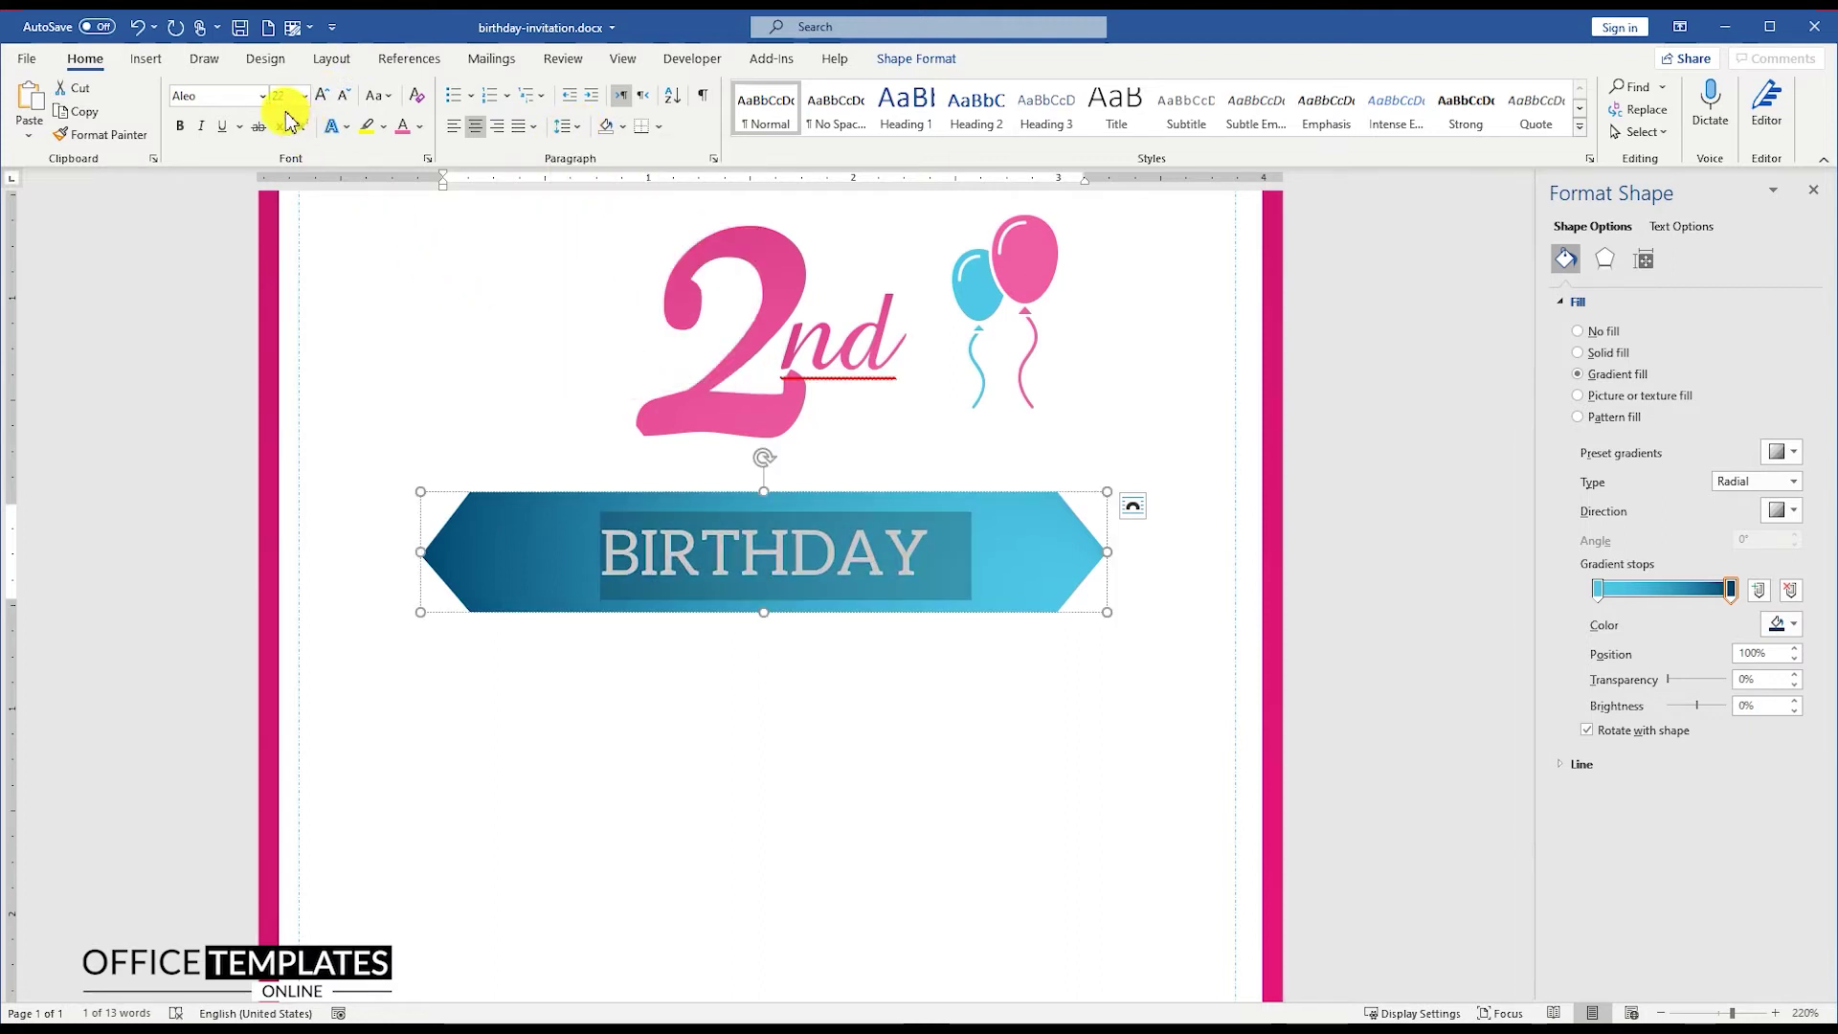
{"action": "type", "text": "30"}
{"action": "key", "text": "Return"}
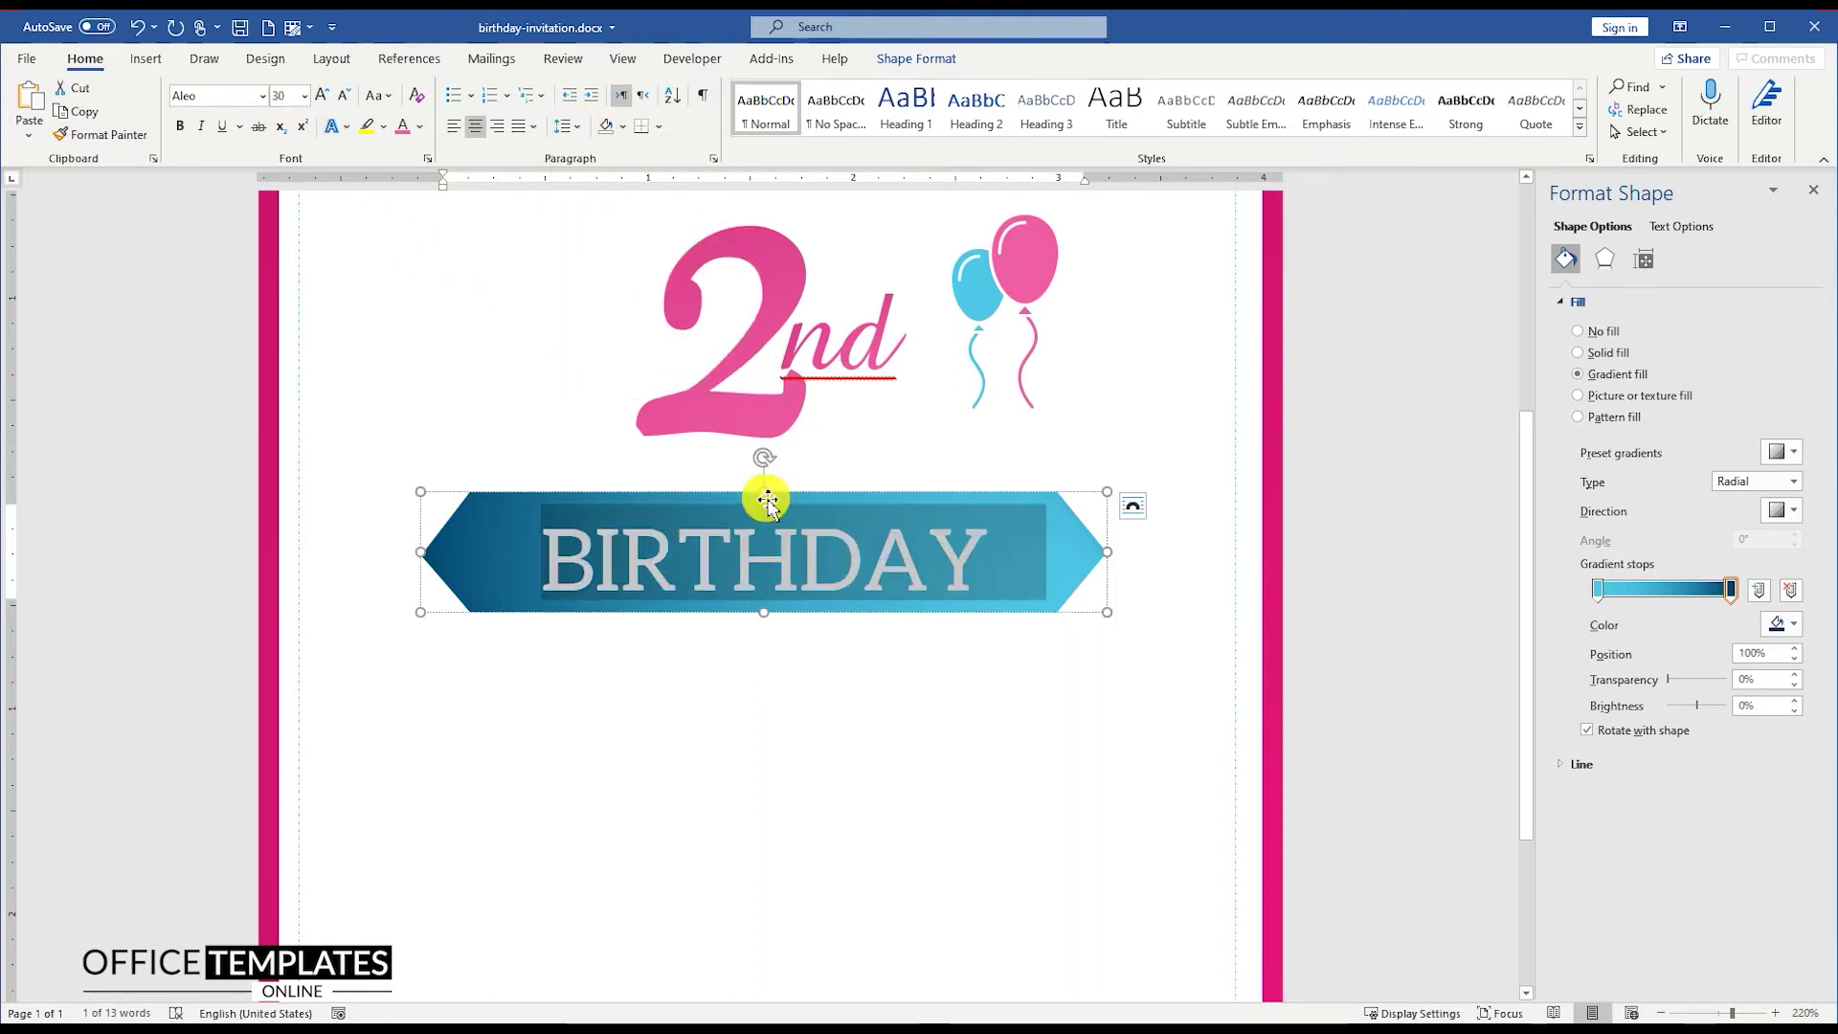
{"action": "scroll", "coordinate": [558, 386], "scroll_direction": "down", "scroll_amount": 1}
{"action": "left_click", "coordinate": [766, 501]}
{"action": "scroll", "coordinate": [925, 514], "scroll_direction": "down", "scroll_amount": 10}
{"action": "left_click", "coordinate": [841, 558]}
{"action": "left_click", "coordinate": [829, 490]}
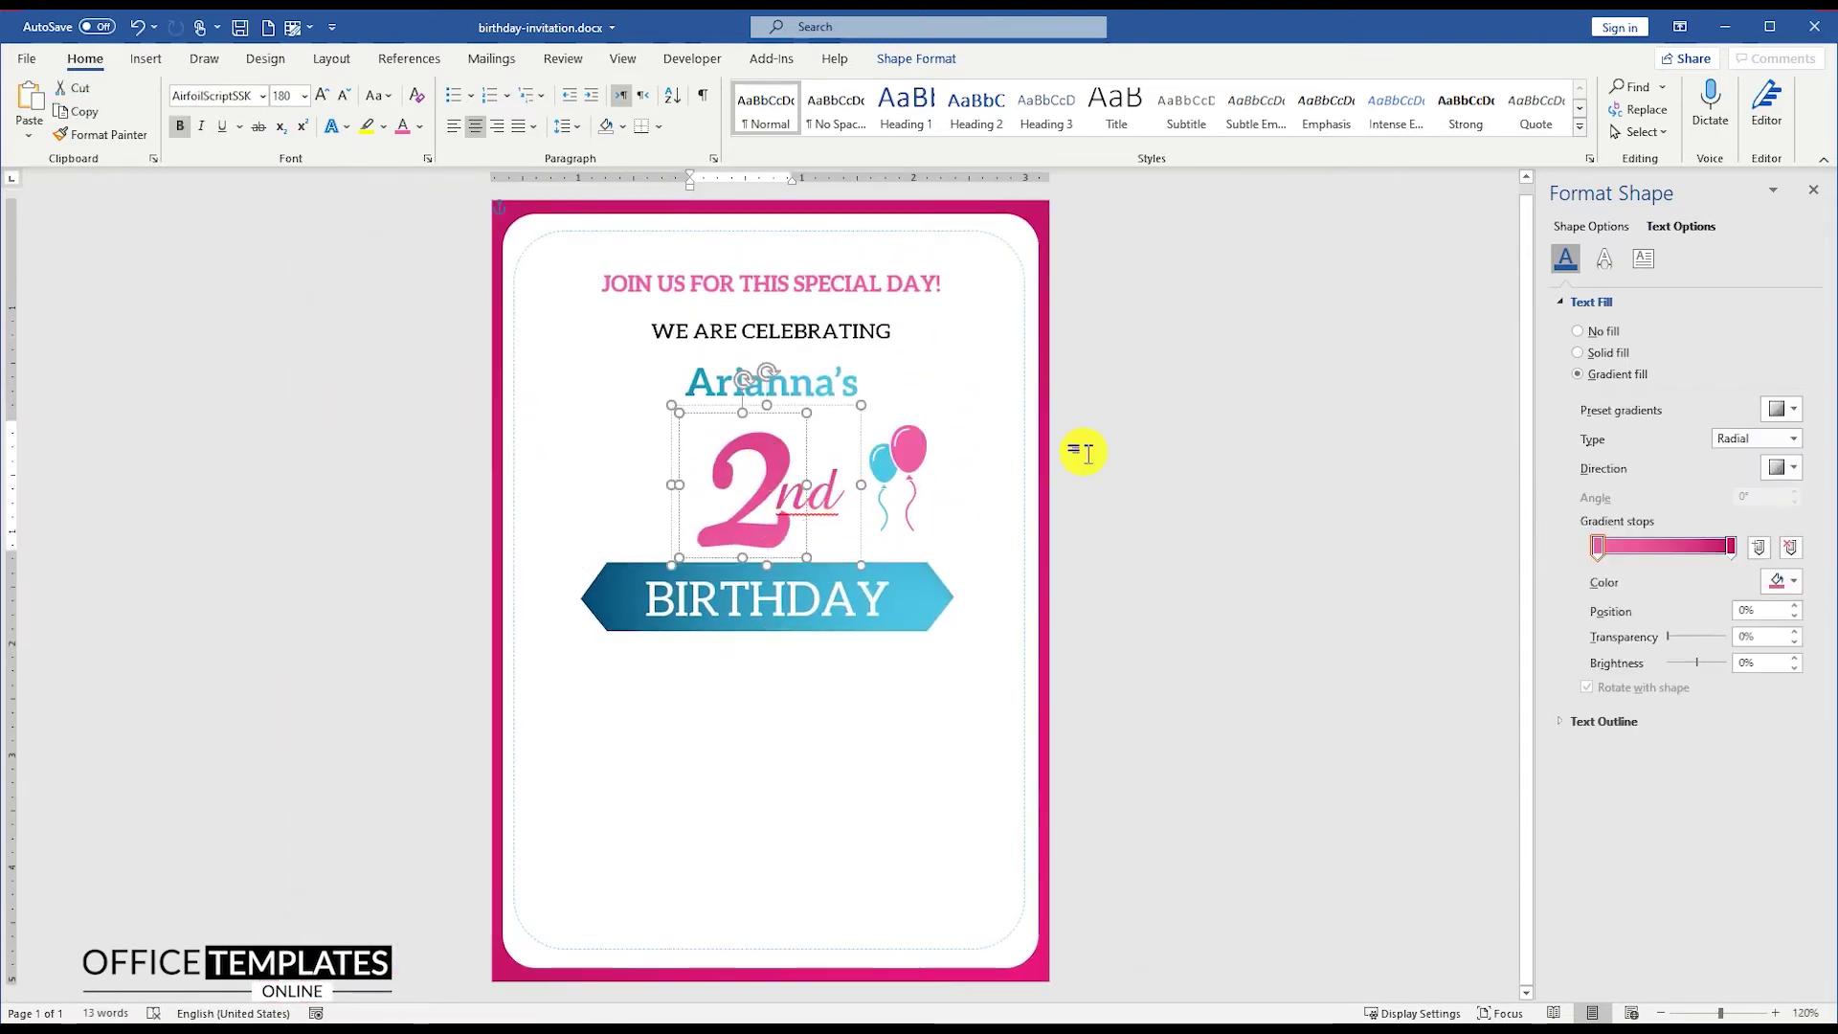
Step: Nudge the 2nd group up and copy the top heading box below the BIRTHDAY banner
{"action": "left_click_drag", "start_coordinate": [869, 410], "coordinate": [865, 400]}
{"action": "left_click", "coordinate": [1079, 563]}
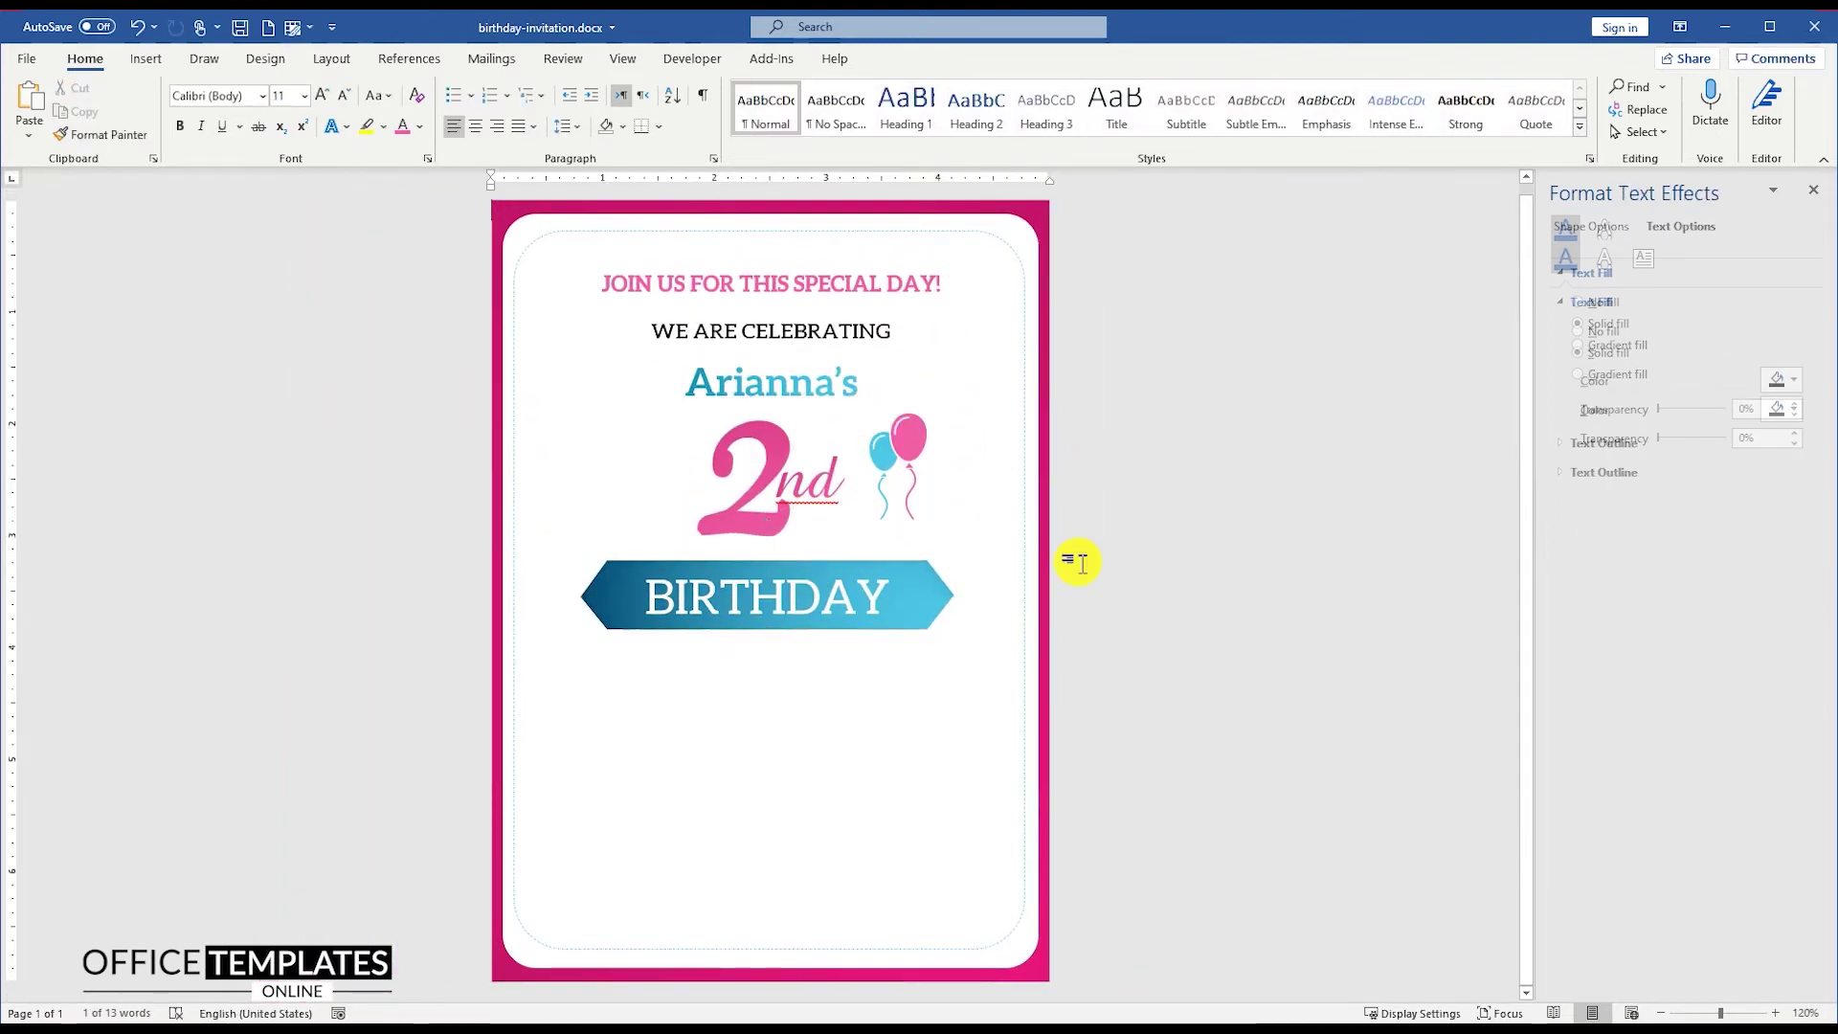
{"action": "left_click", "coordinate": [833, 278]}
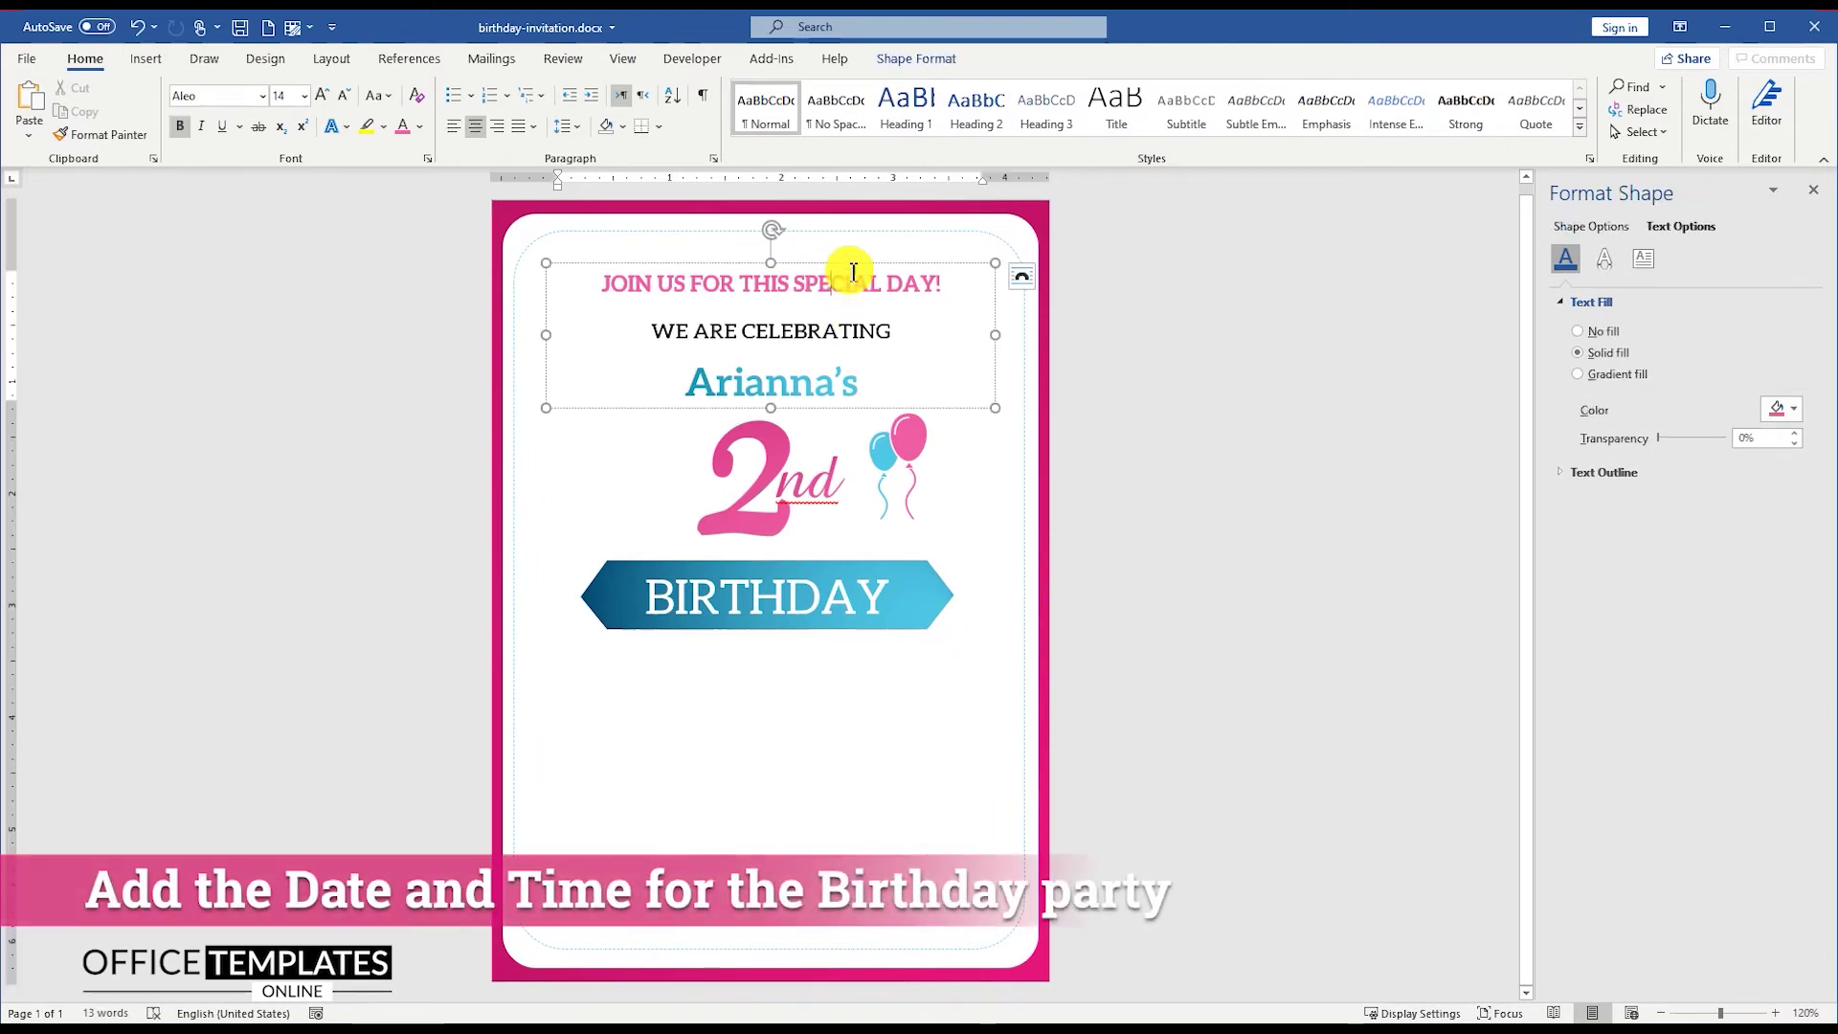
{"action": "left_click_drag", "start_coordinate": [854, 272], "coordinate": [815, 631]}
Step: Replace the copy's text with 'January 17, 2021 @ 8:00 PM' and trim it to one line
{"action": "key", "text": "ctrl+a"}
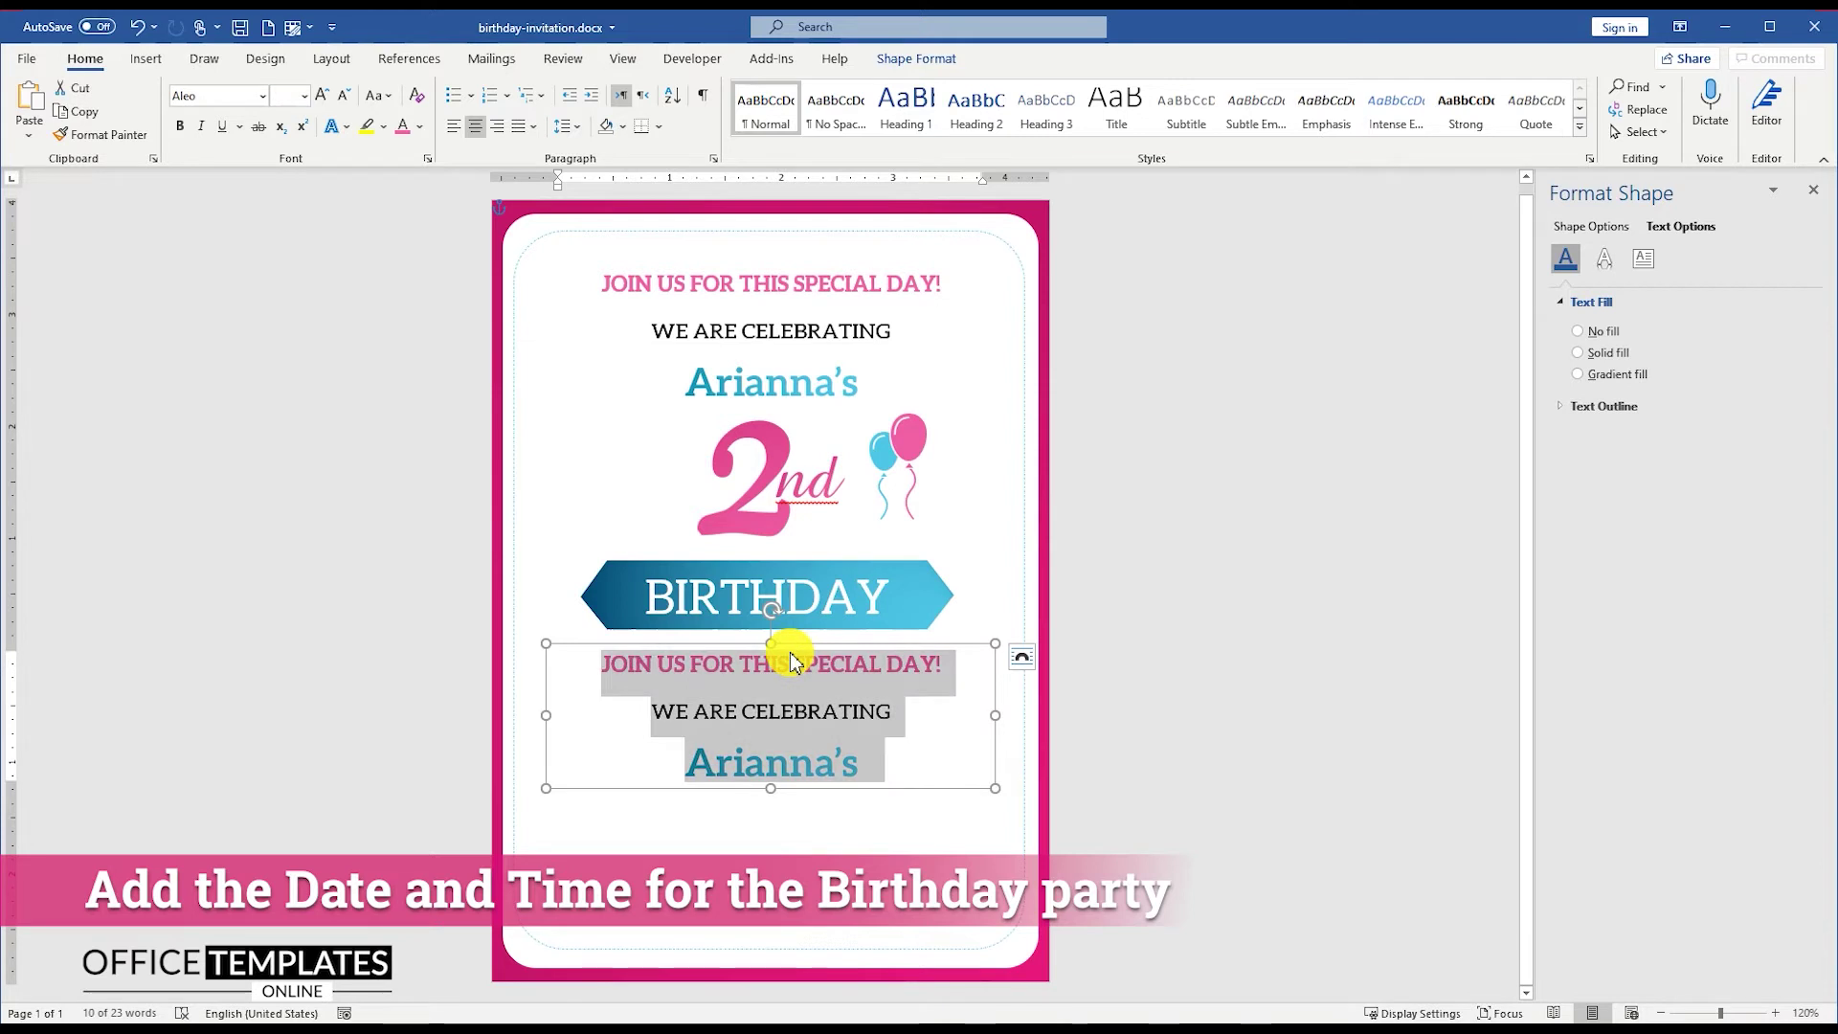
{"action": "type", "text": "January 17, 2021 @ 8:00 PM"}
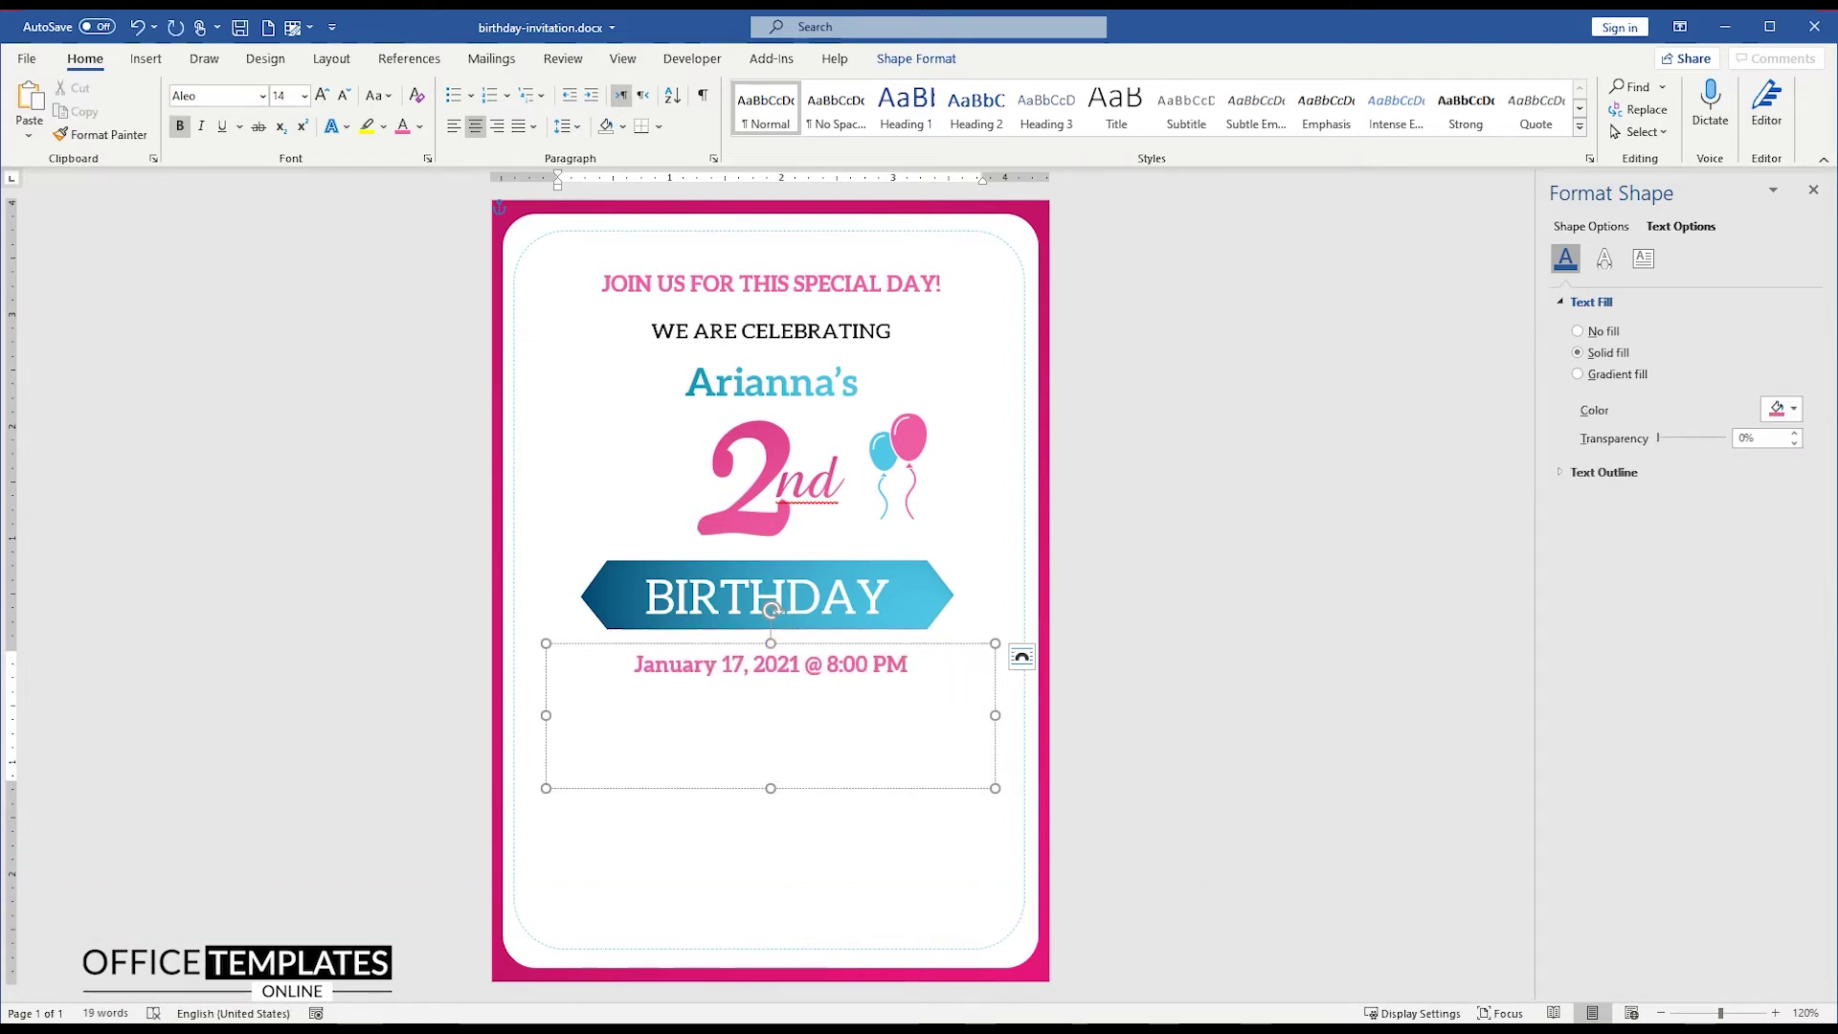
{"action": "key", "text": "ctrl+a"}
{"action": "left_click_drag", "start_coordinate": [769, 785], "coordinate": [780, 688]}
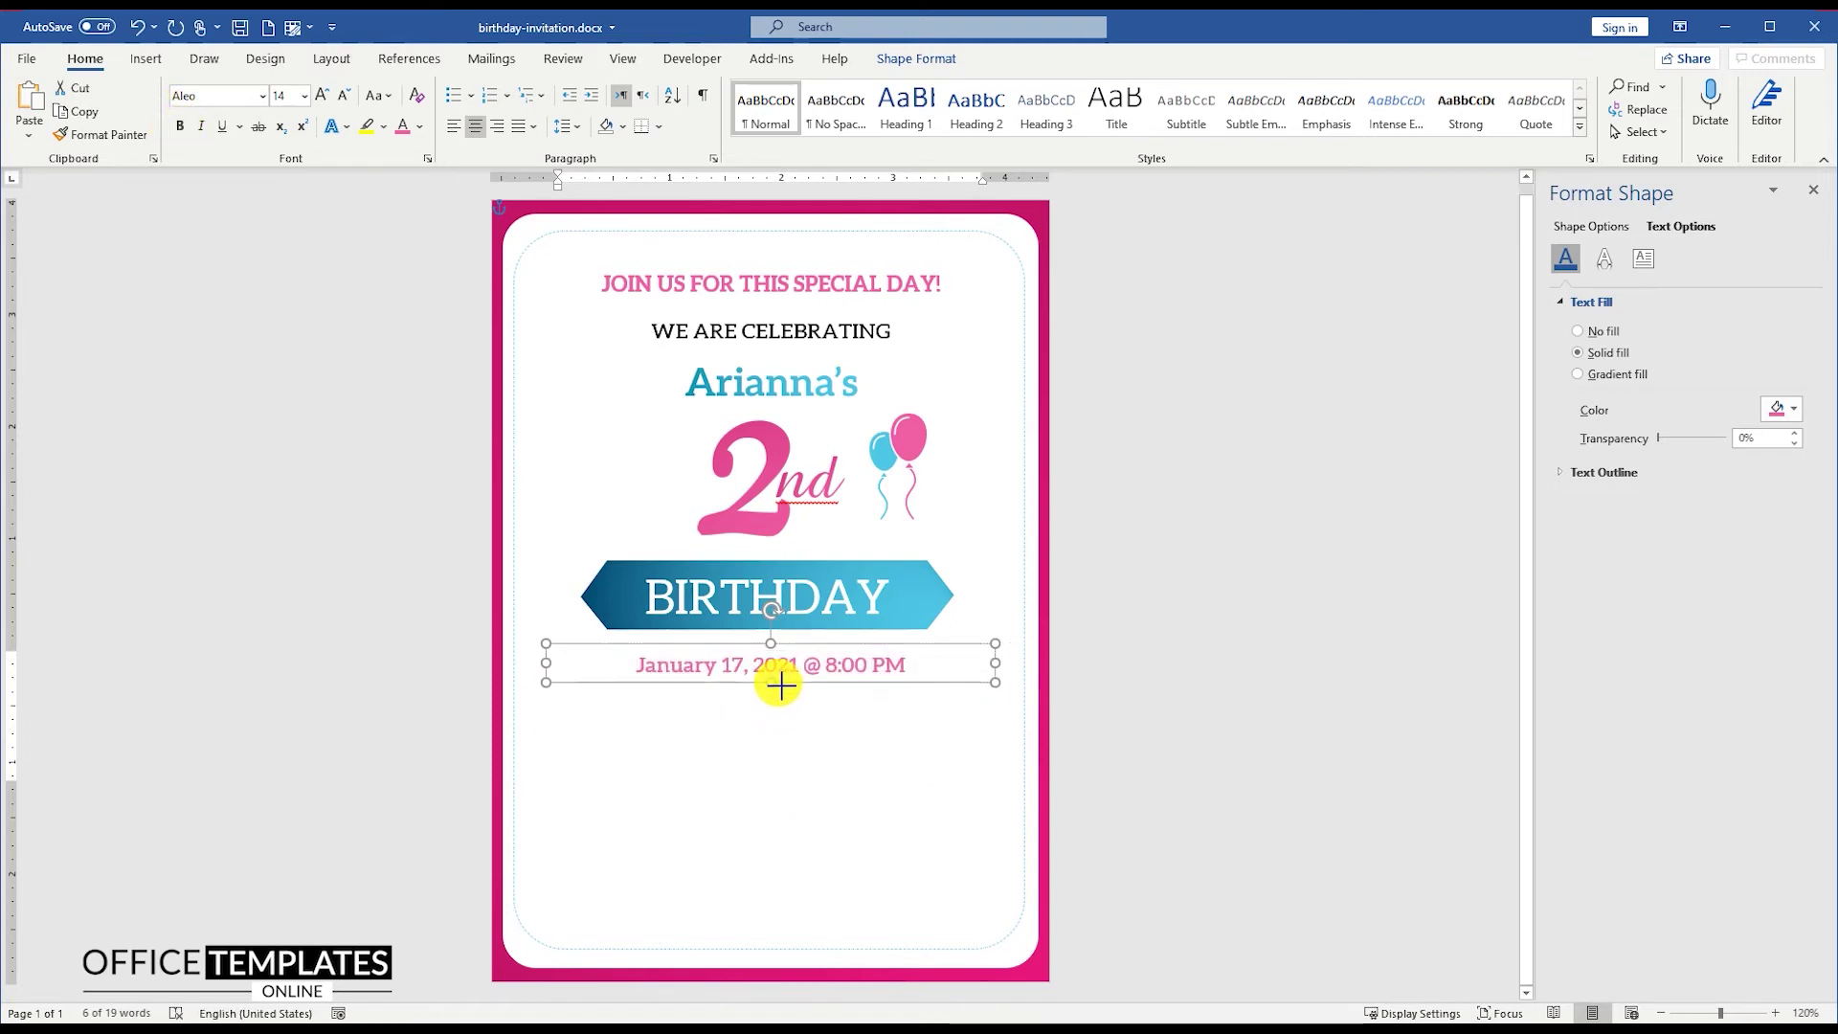
{"action": "left_click", "coordinate": [931, 498]}
{"action": "scroll", "coordinate": [926, 498], "scroll_direction": "up", "scroll_amount": 4}
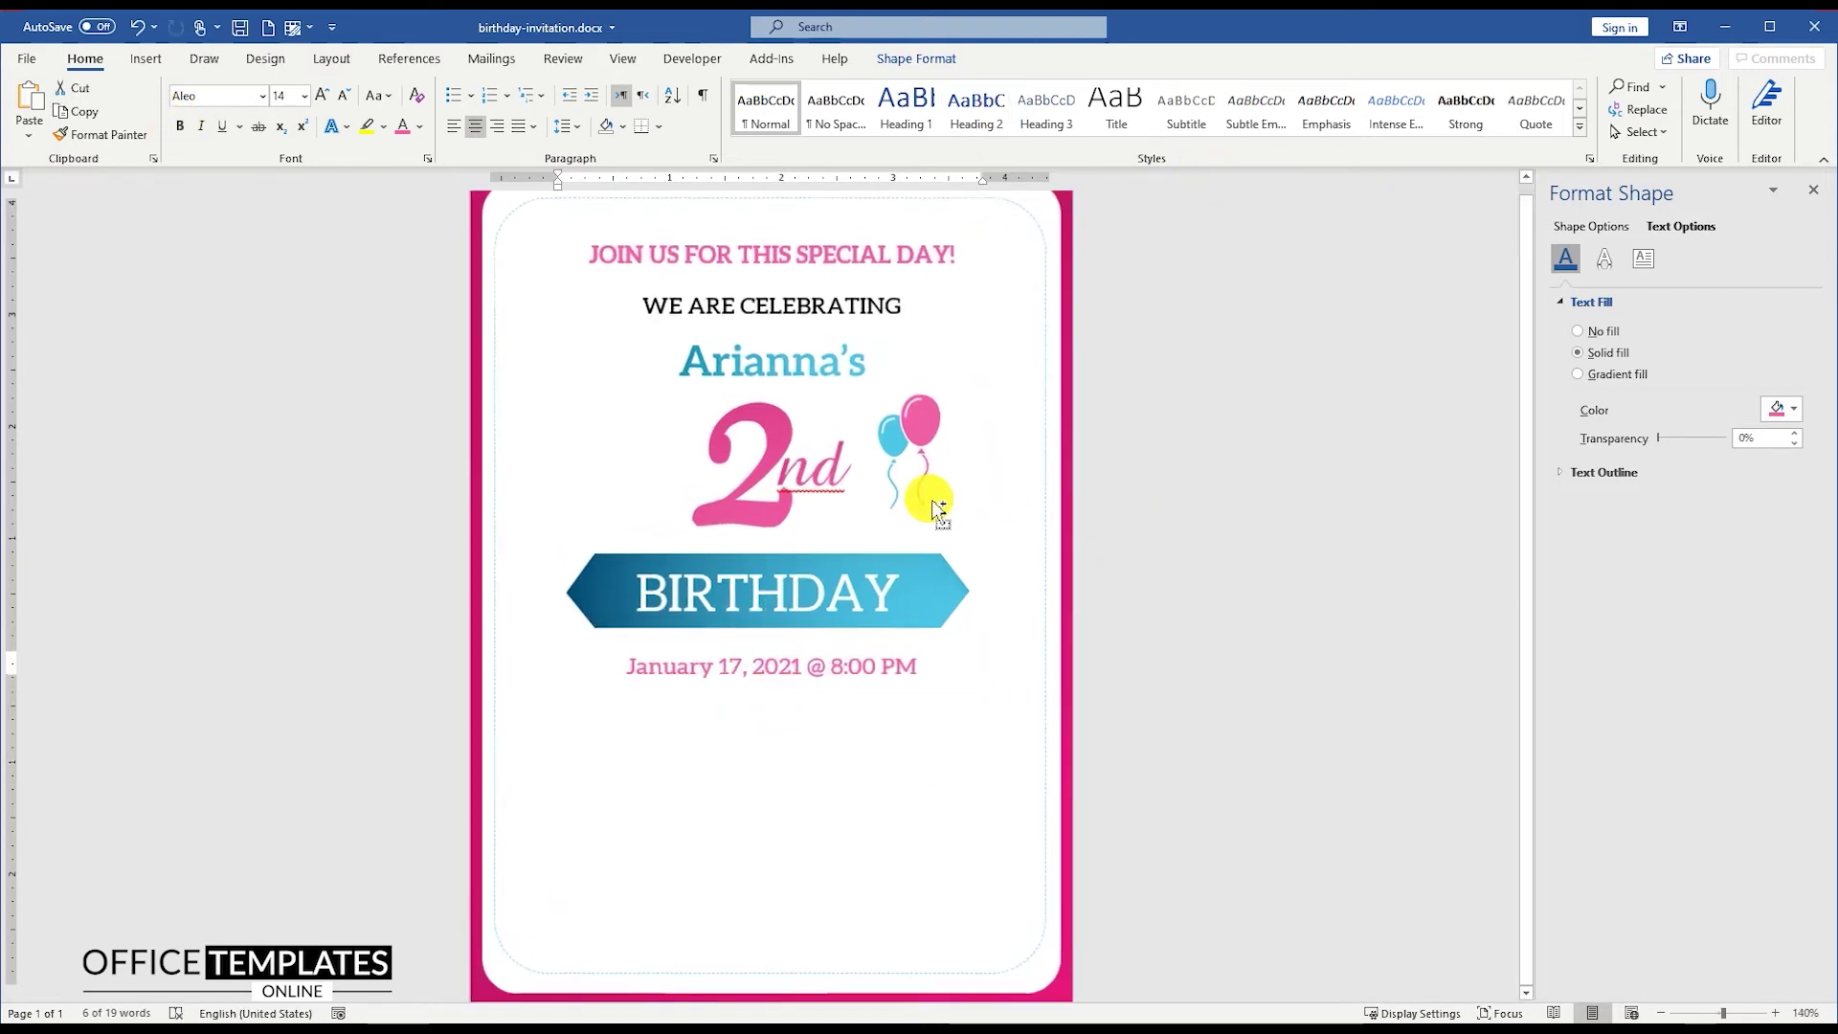
{"action": "scroll", "coordinate": [927, 498], "scroll_direction": "down", "scroll_amount": 3}
Step: Insert the cake-2.svg picture and set it to float In Front of Text
{"action": "left_click", "coordinate": [145, 58]}
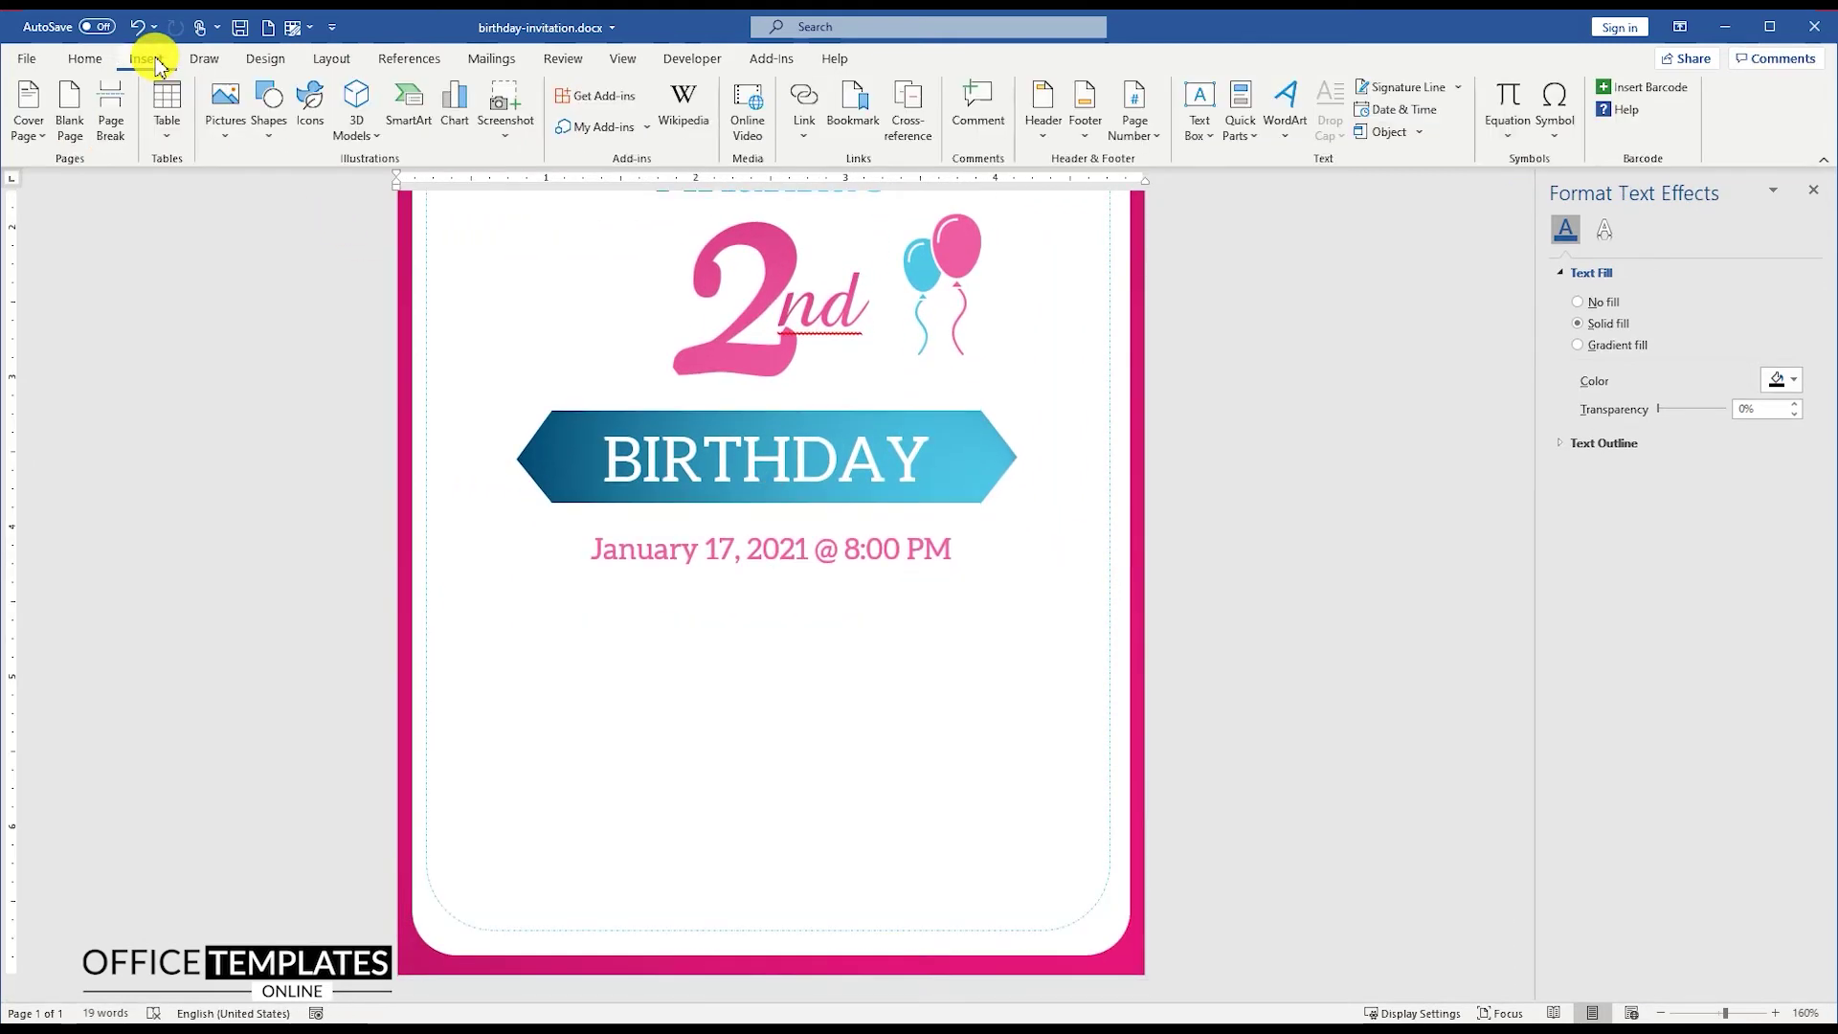
{"action": "left_click", "coordinate": [226, 101]}
{"action": "left_click", "coordinate": [273, 189]}
{"action": "left_click", "coordinate": [354, 202]}
{"action": "double_click", "coordinate": [355, 203]}
{"action": "scroll", "coordinate": [738, 492], "scroll_direction": "up", "scroll_amount": 3}
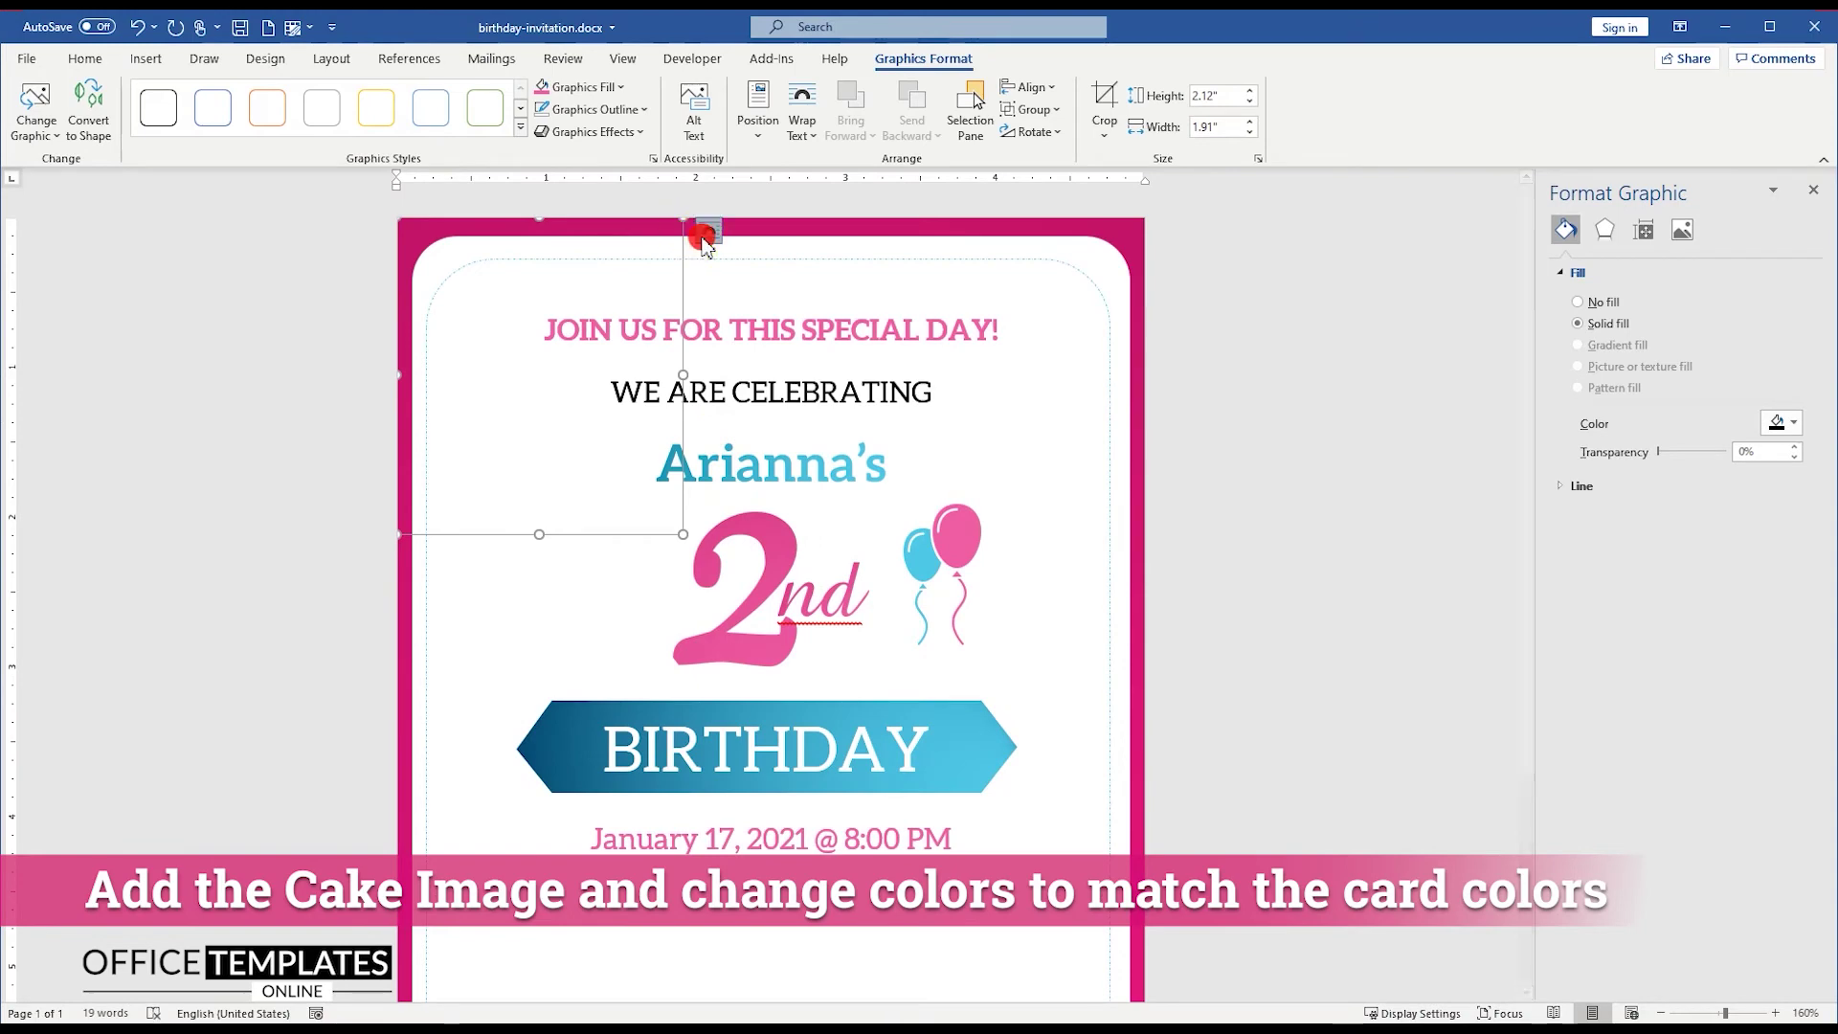
{"action": "left_click", "coordinate": [707, 232]}
{"action": "left_click", "coordinate": [853, 414]}
Step: Convert the cake graphic to editable shapes and move it down onto the card
{"action": "right_click", "coordinate": [526, 361]}
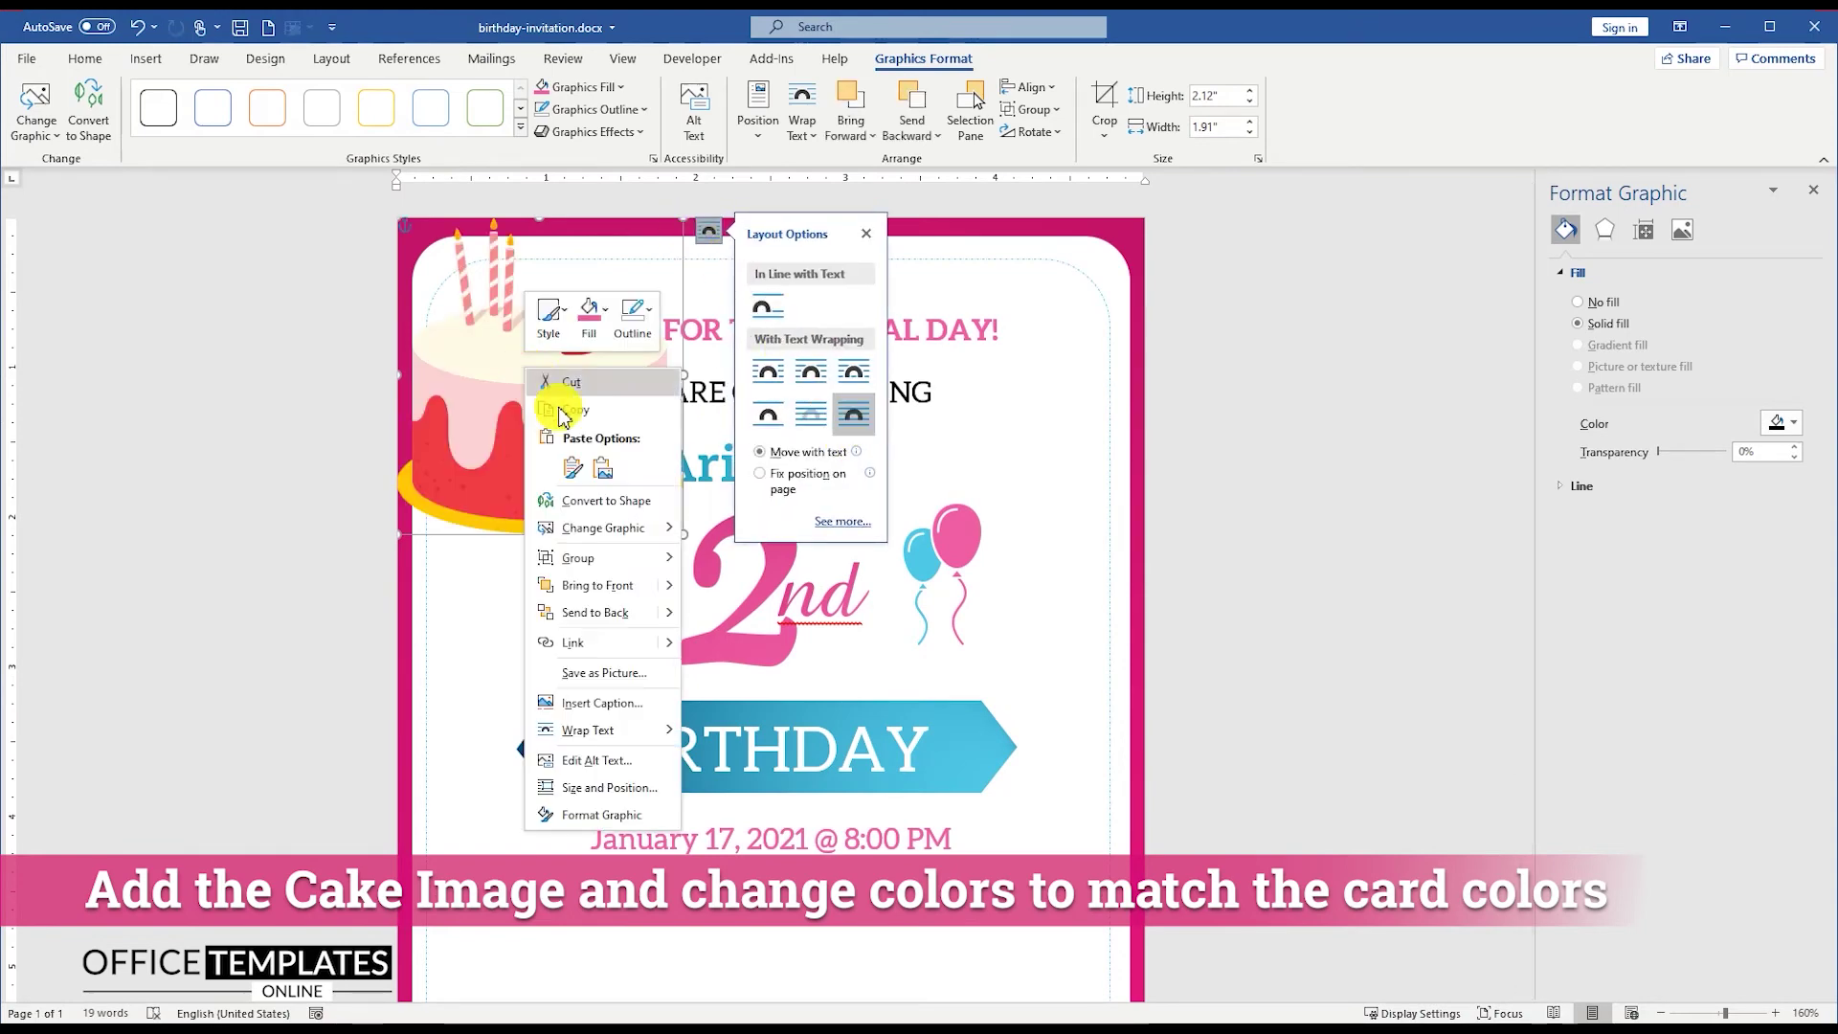
{"action": "left_click", "coordinate": [628, 502]}
{"action": "left_click_drag", "start_coordinate": [555, 398], "coordinate": [779, 716]}
{"action": "scroll", "coordinate": [770, 574], "scroll_direction": "down", "scroll_amount": 3}
{"action": "left_click_drag", "start_coordinate": [762, 425], "coordinate": [768, 749]}
Step: Fill the cake body pink and the cake plate blue
{"action": "left_click", "coordinate": [761, 777]}
{"action": "right_click", "coordinate": [754, 755]}
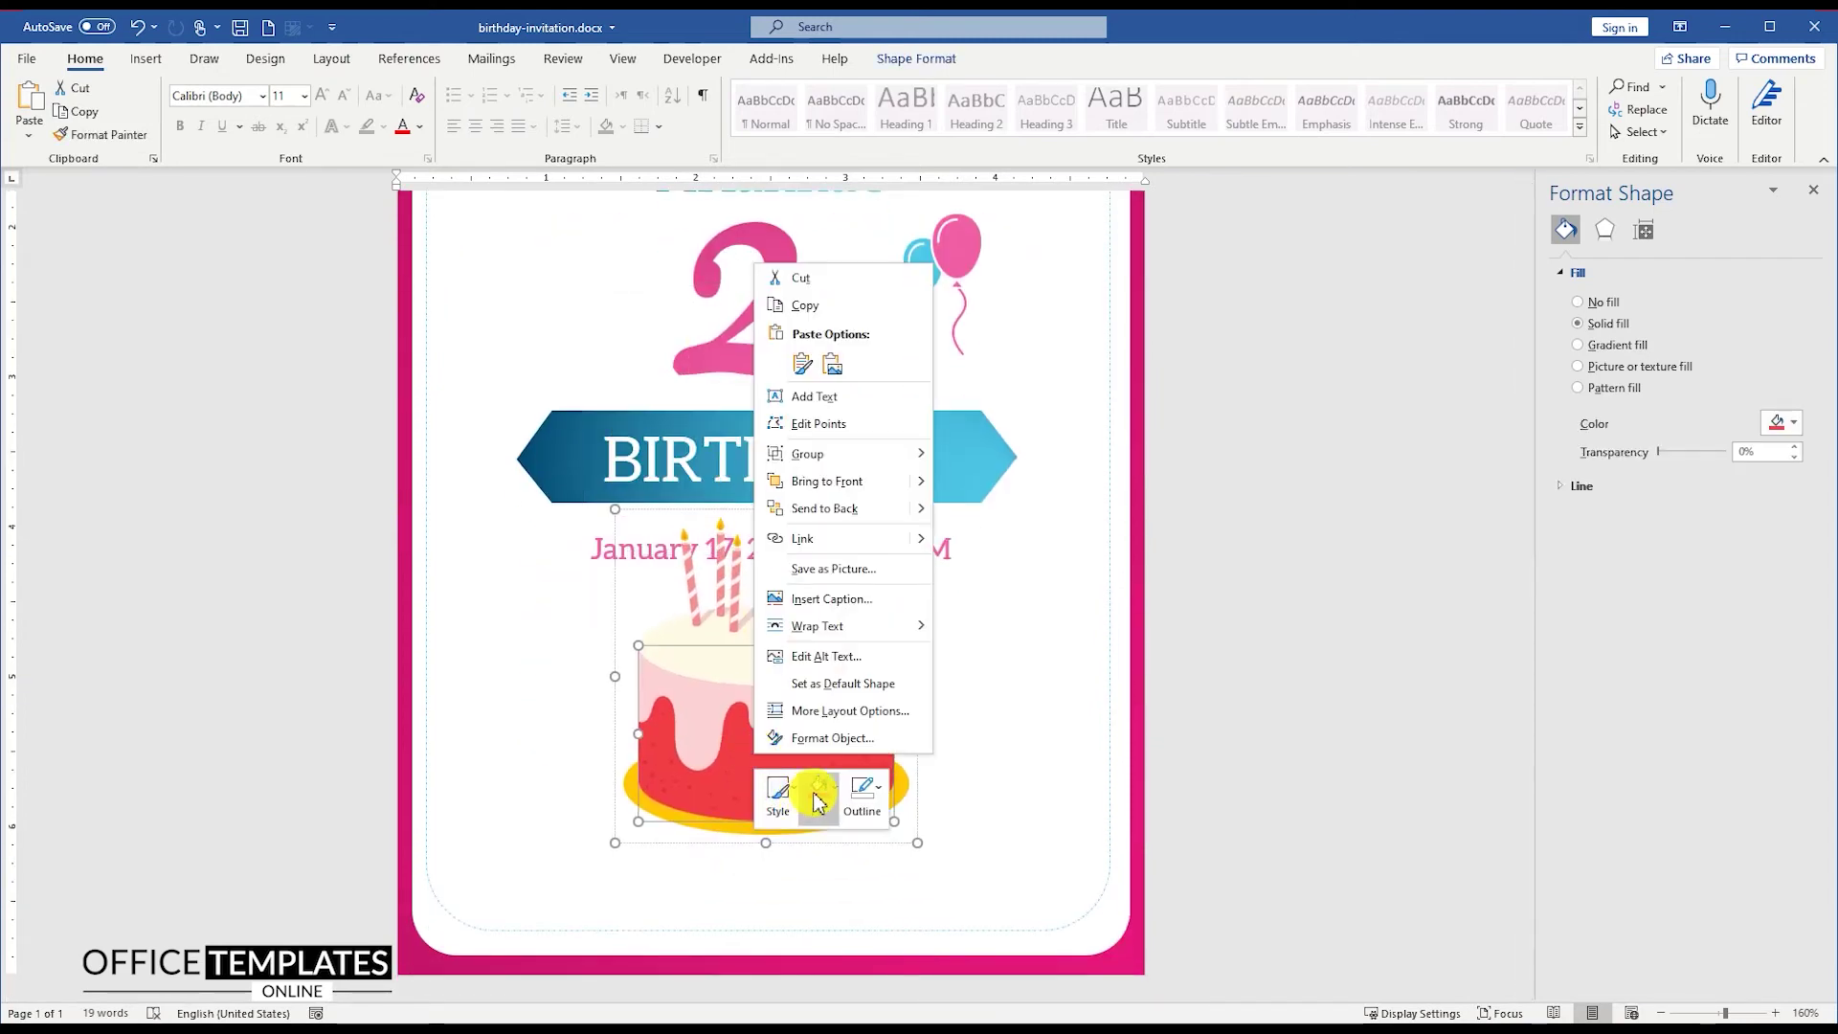
{"action": "left_click", "coordinate": [822, 793]}
{"action": "left_click", "coordinate": [844, 614]}
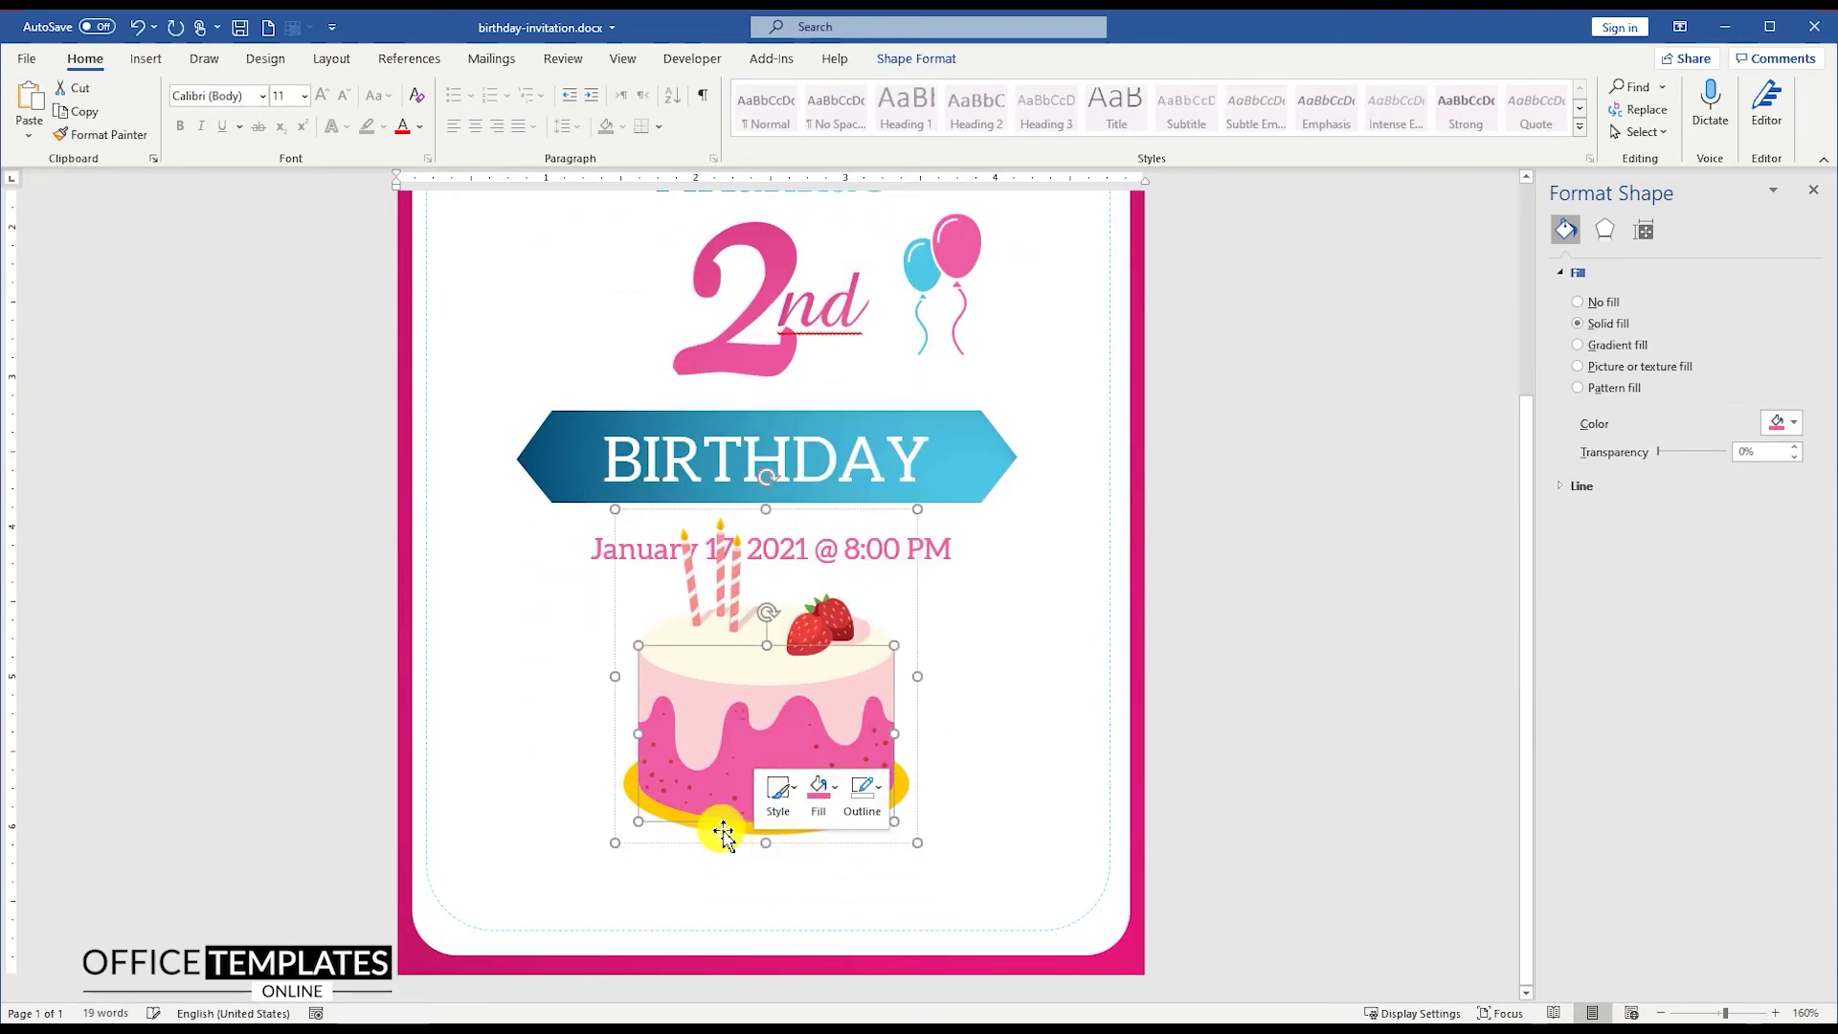
{"action": "right_click", "coordinate": [735, 836]}
{"action": "left_click", "coordinate": [802, 864]}
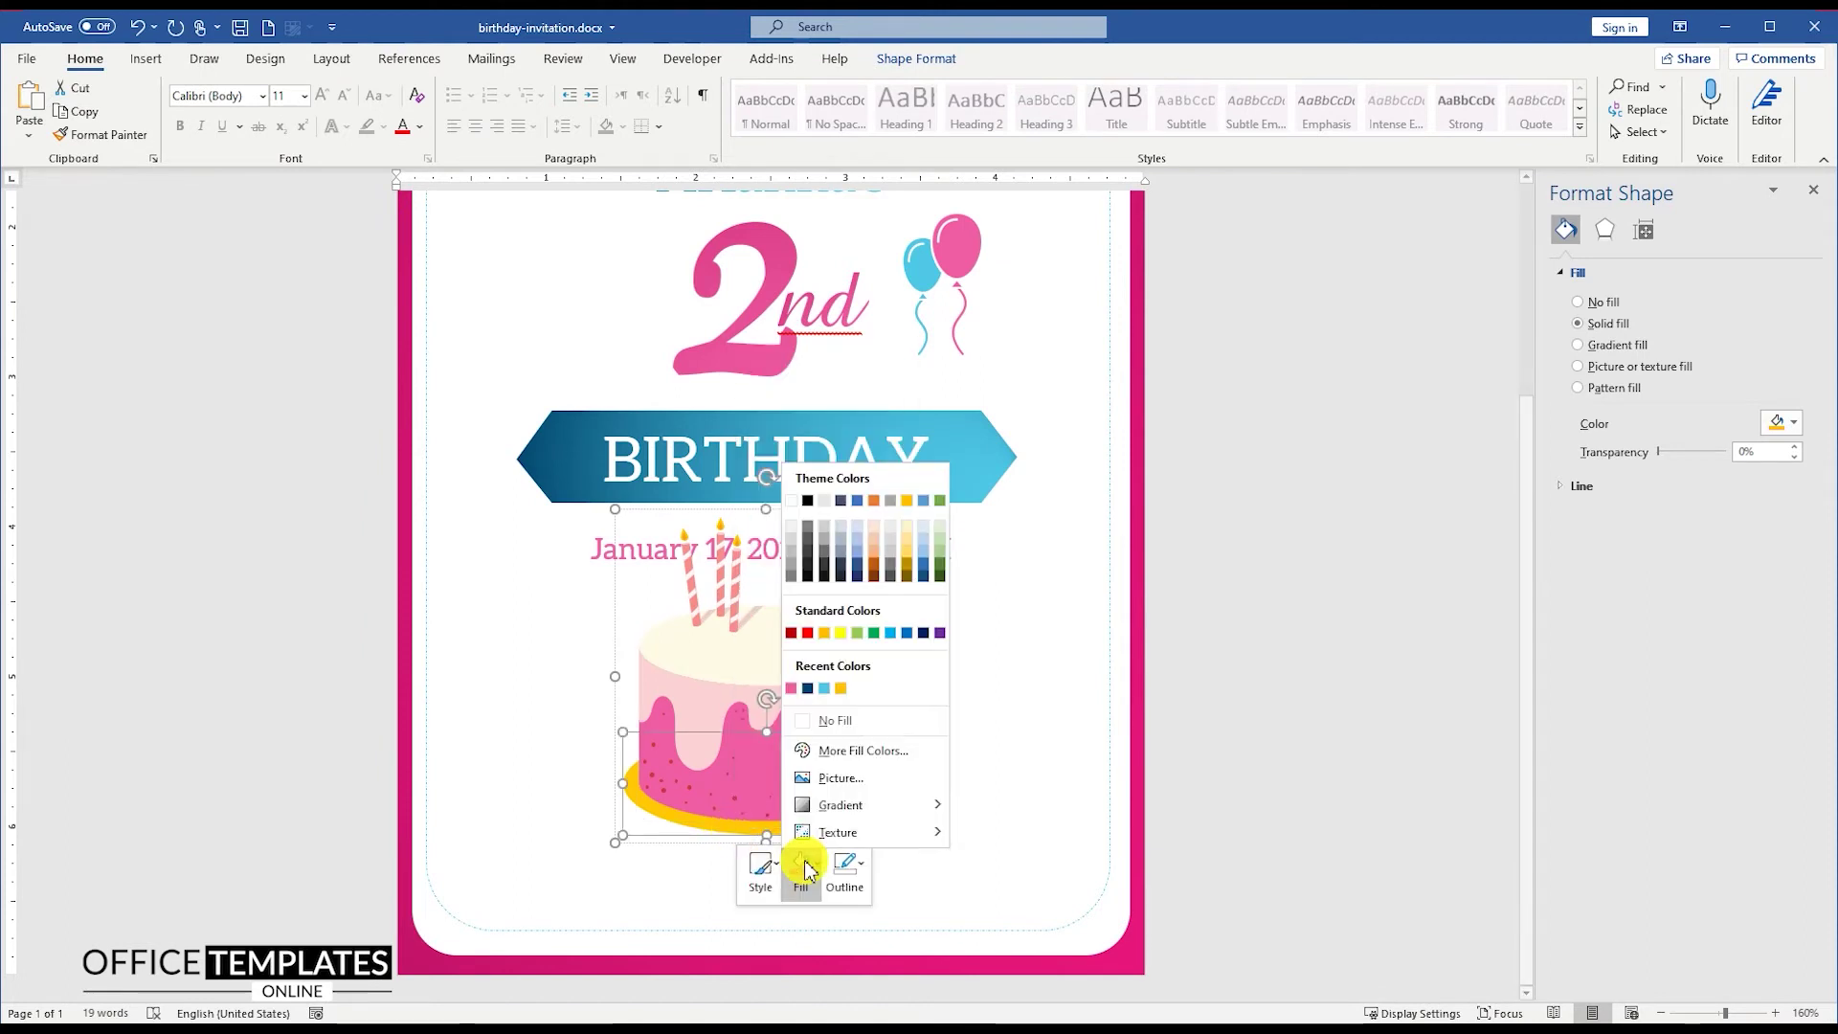
{"action": "left_click", "coordinate": [816, 689]}
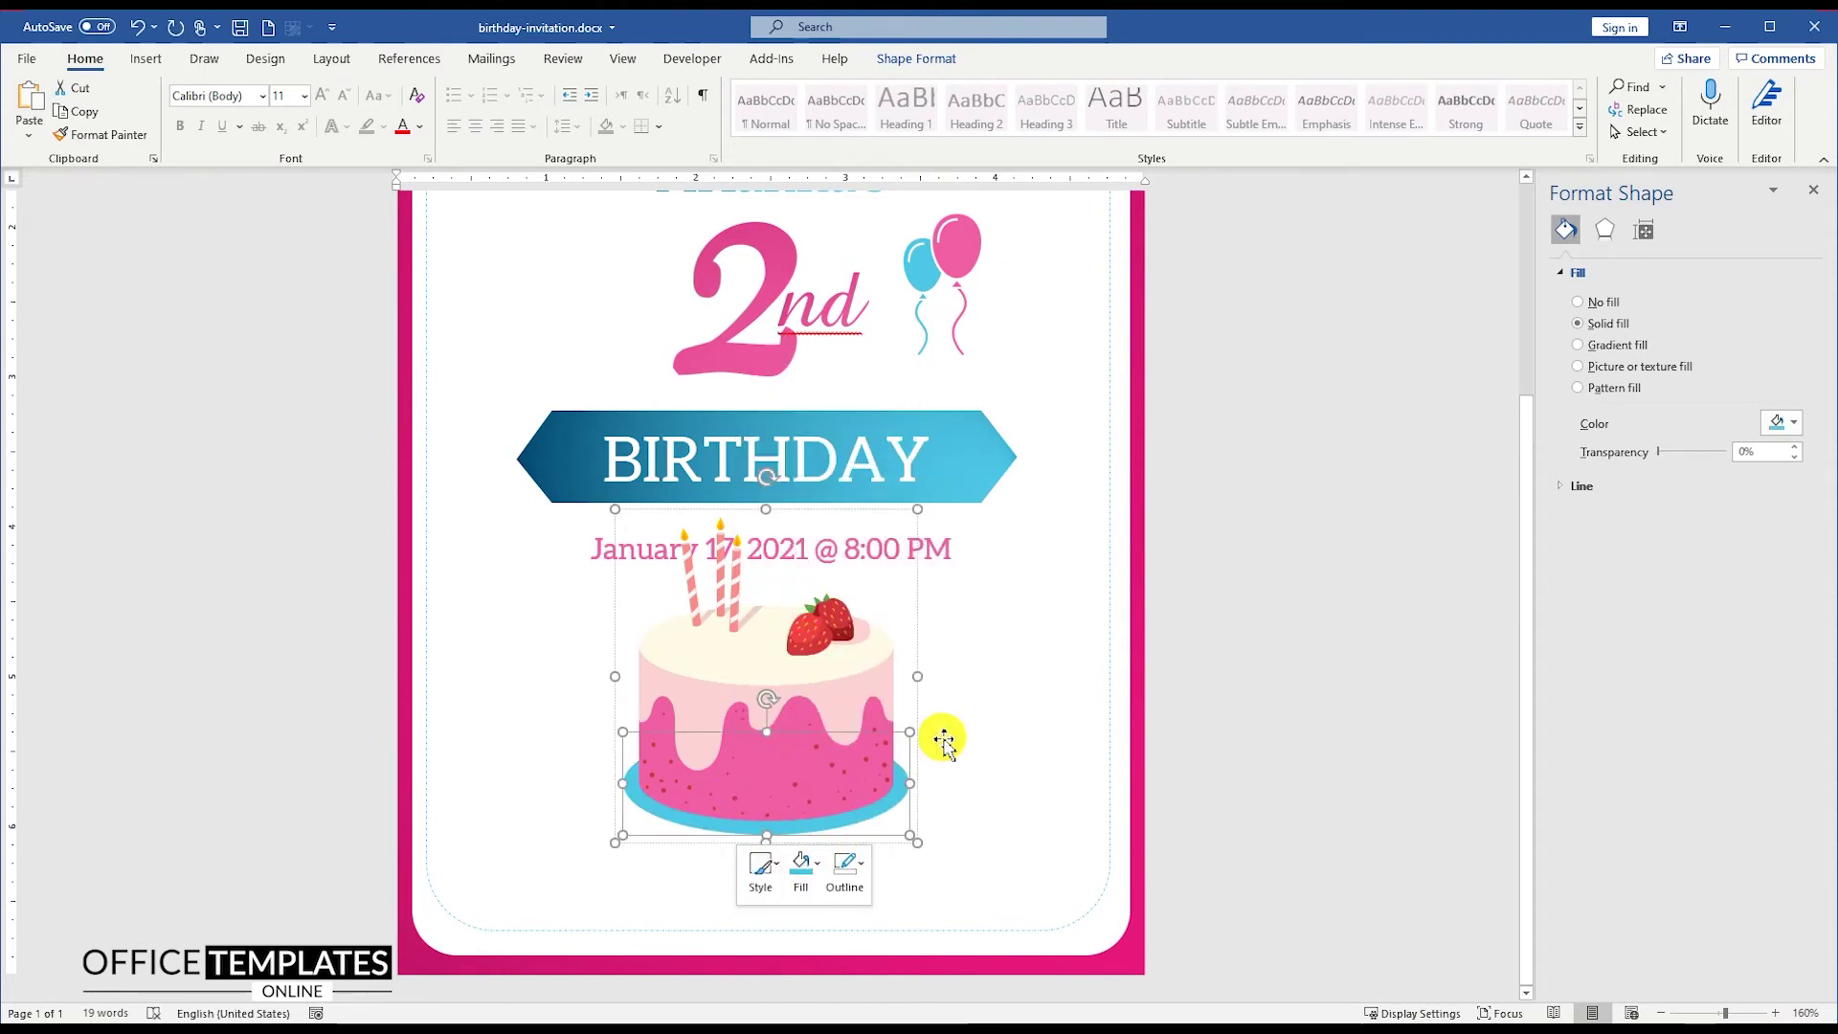
Step: Shrink the whole cake to about 0.98" by 0.88" and centre it below the date line
{"action": "left_click", "coordinate": [973, 681]}
{"action": "left_click", "coordinate": [852, 697]}
{"action": "left_click_drag", "start_coordinate": [915, 840], "coordinate": [749, 667]}
{"action": "left_click_drag", "start_coordinate": [710, 609], "coordinate": [789, 684]}
{"action": "left_click", "coordinate": [943, 58]}
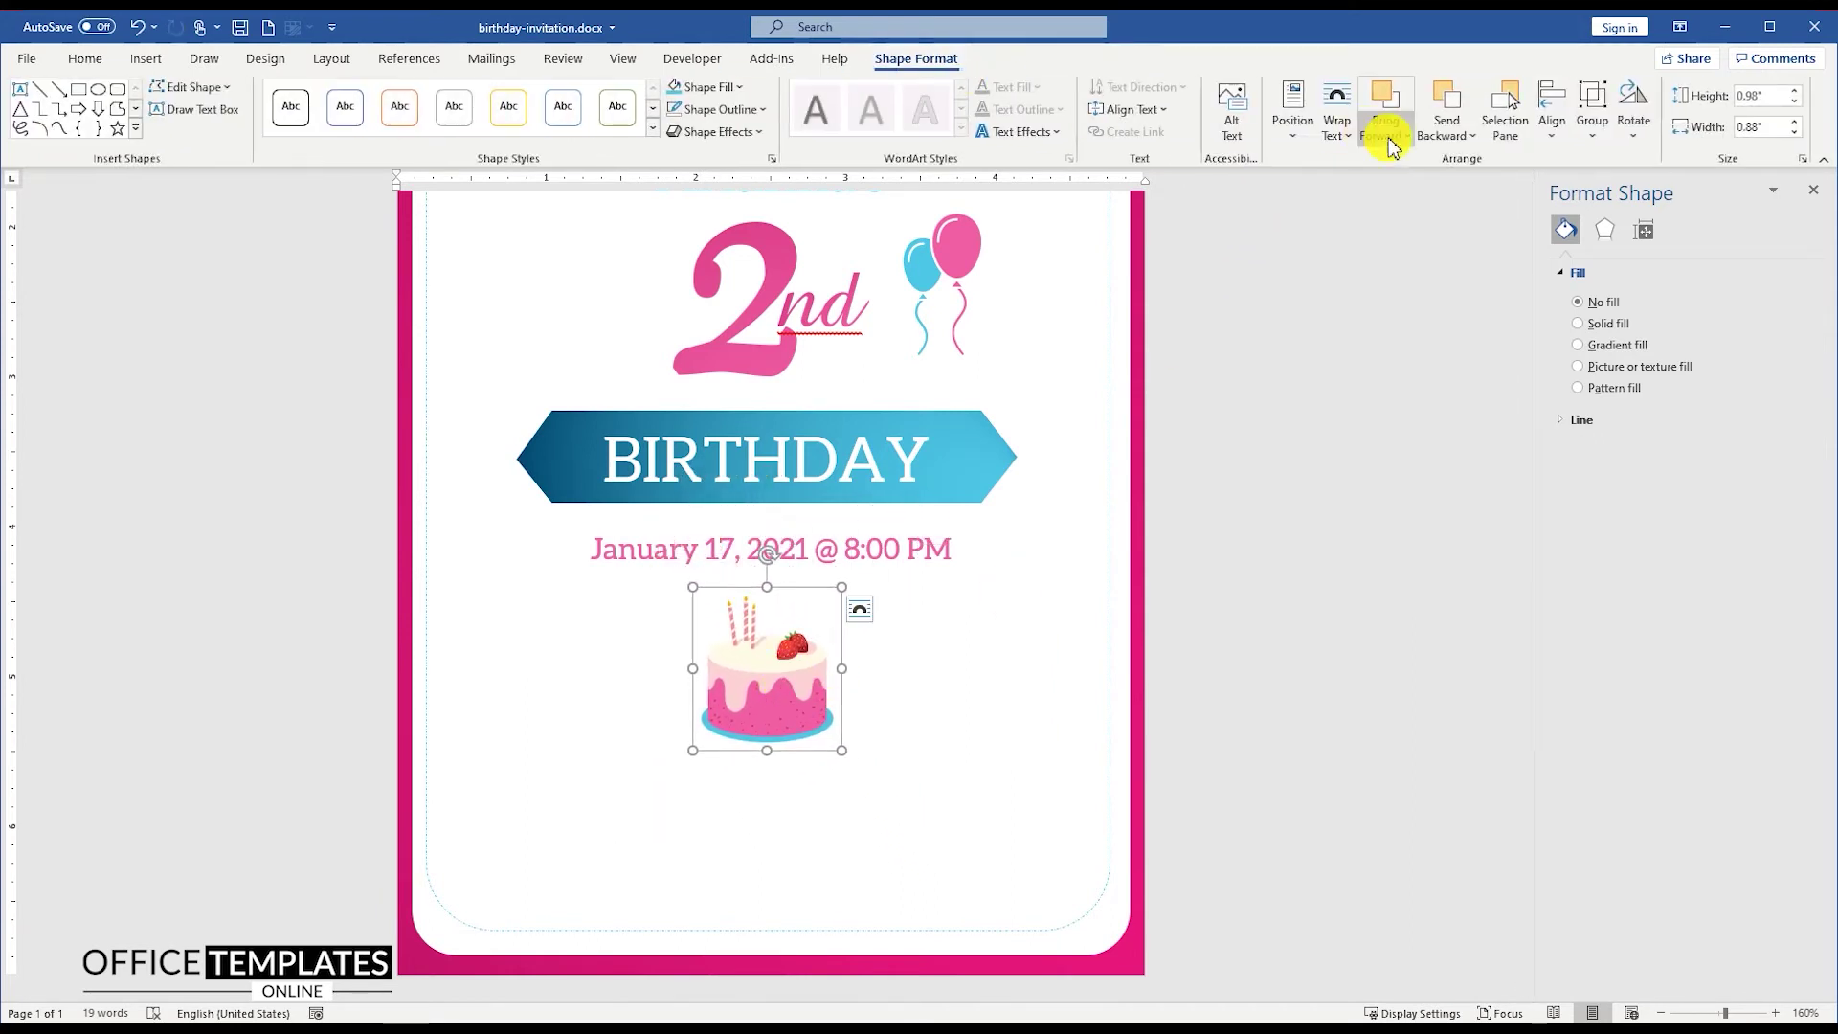
{"action": "left_click", "coordinate": [1552, 124]}
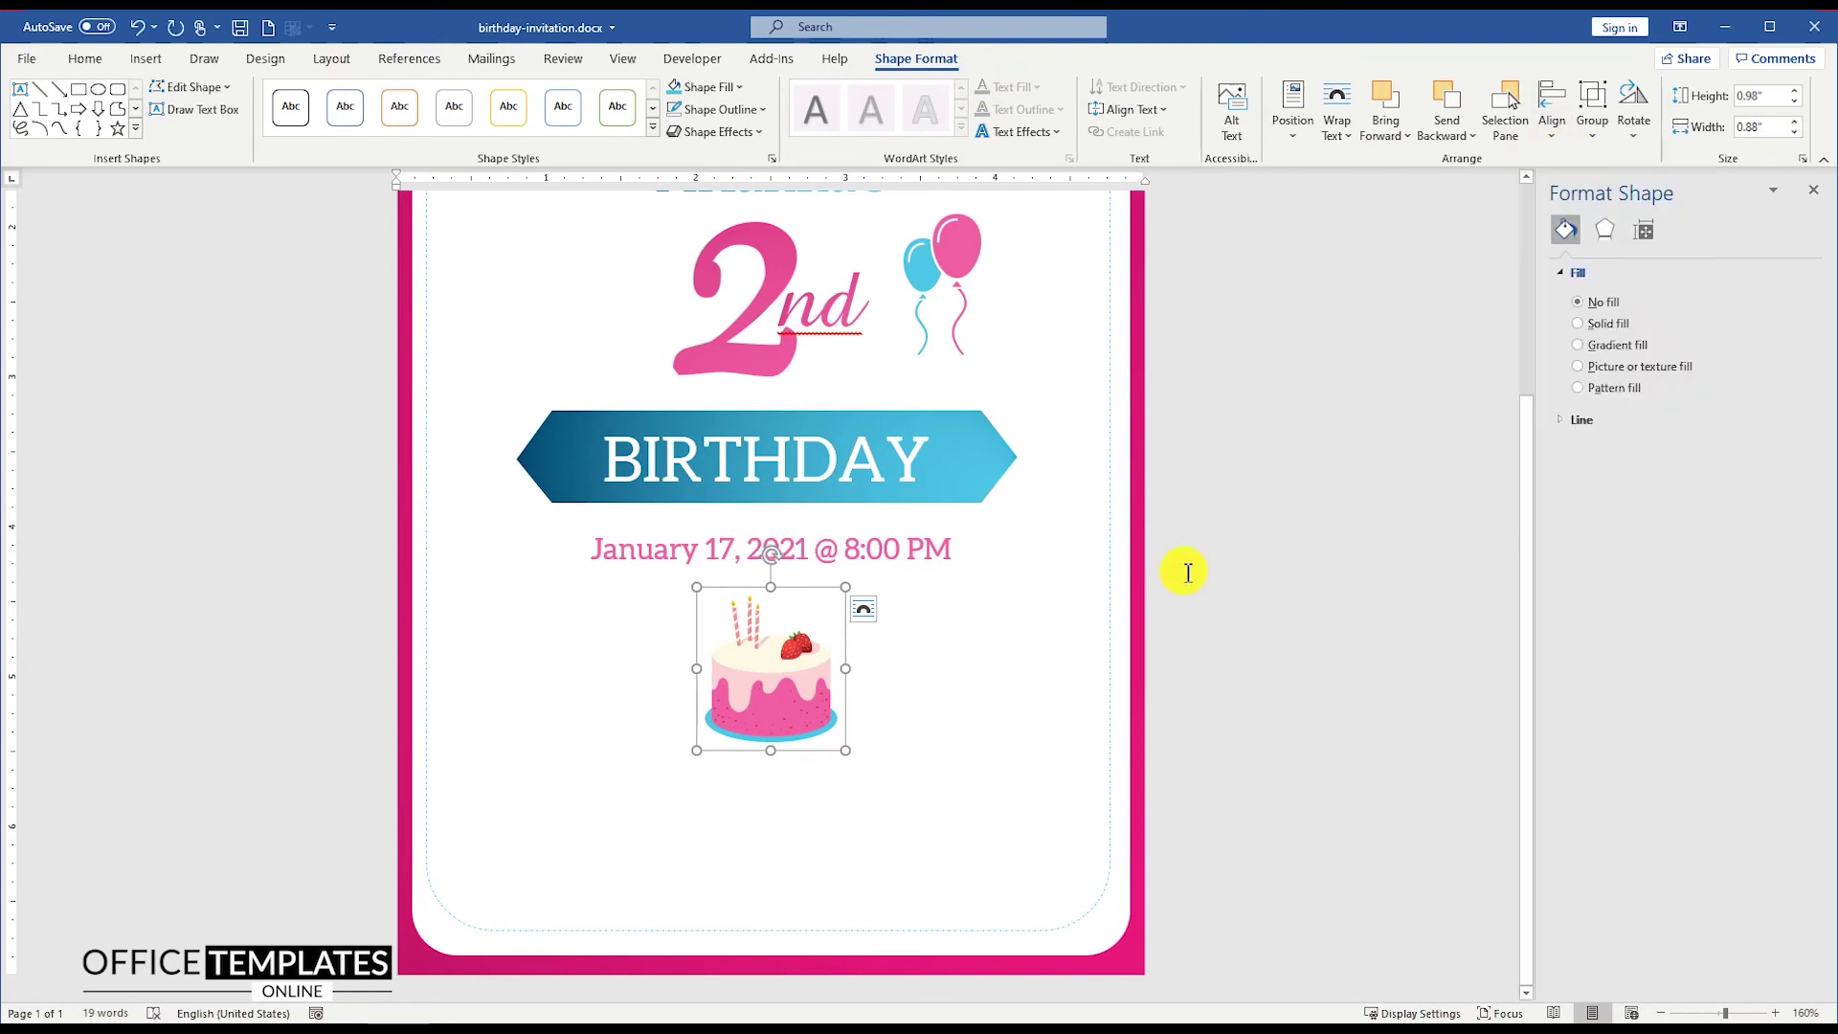
Step: Copy the balloon pair down beside the cake and flip it horizontally
{"action": "left_click", "coordinate": [969, 268]}
{"action": "left_click_drag", "start_coordinate": [968, 270], "coordinate": [669, 637]}
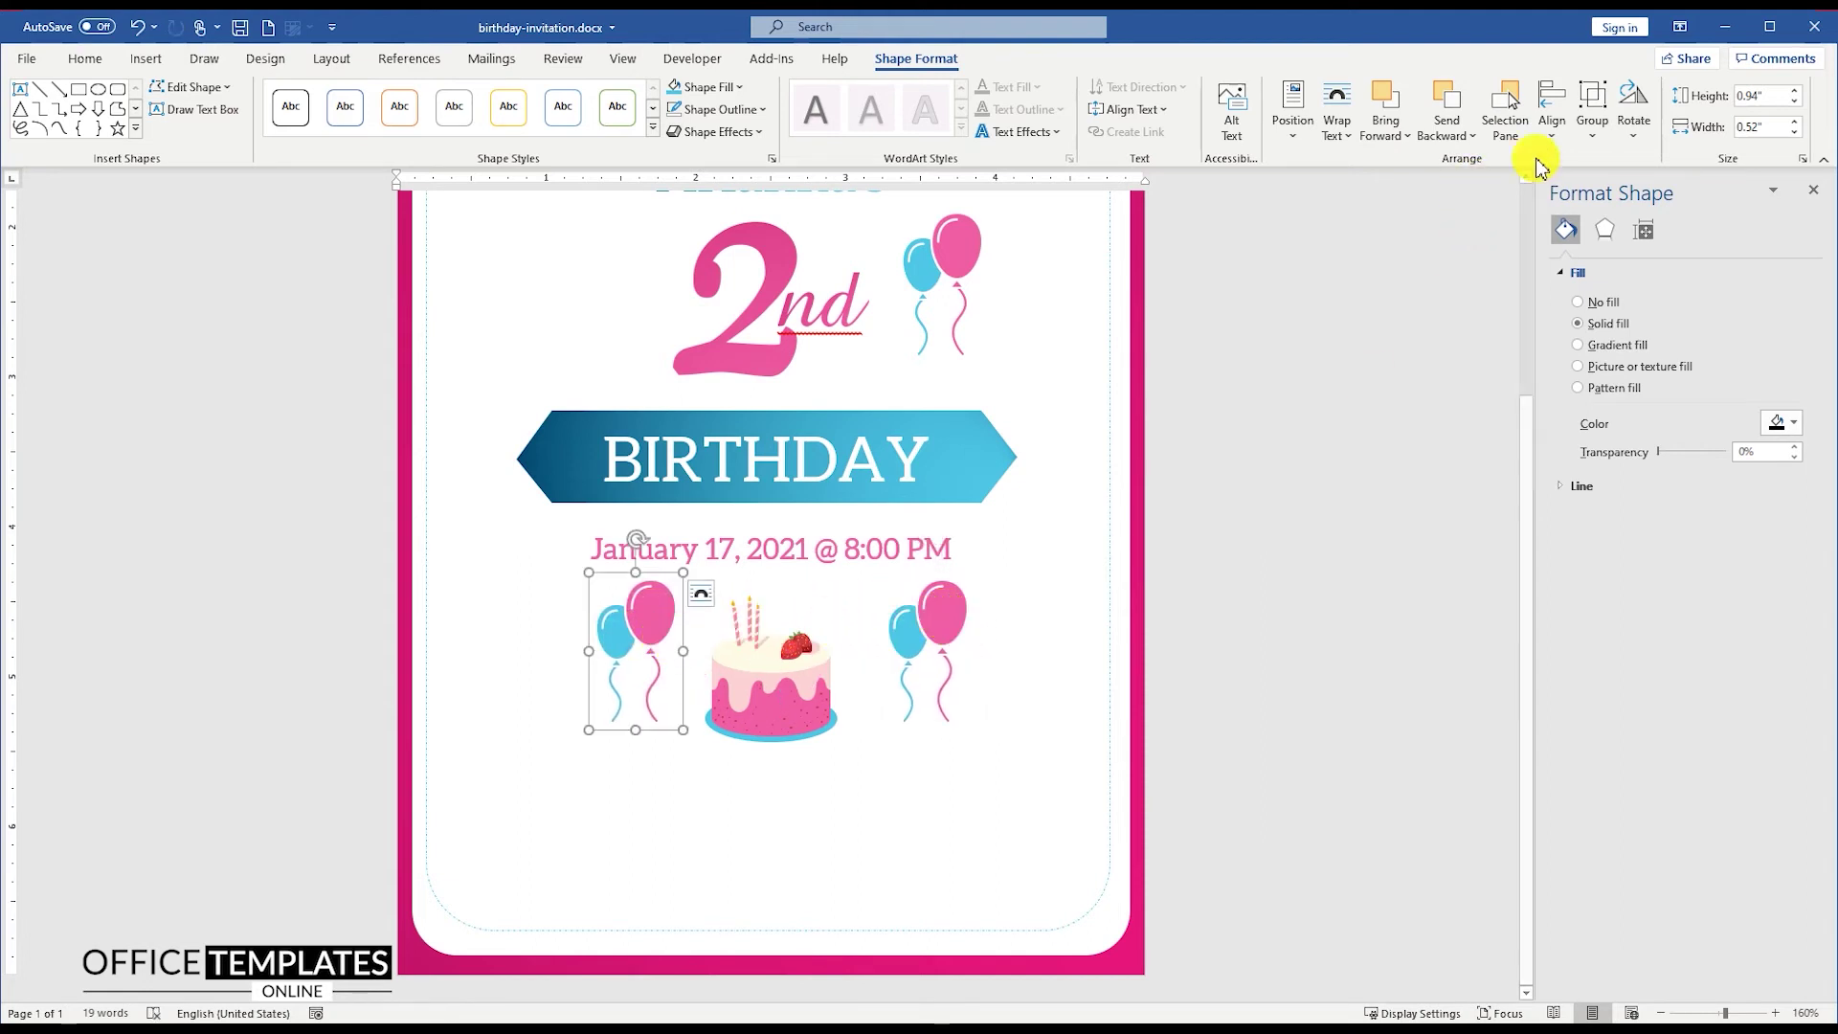
{"action": "left_click", "coordinate": [1633, 120]}
{"action": "left_click", "coordinate": [1670, 238]}
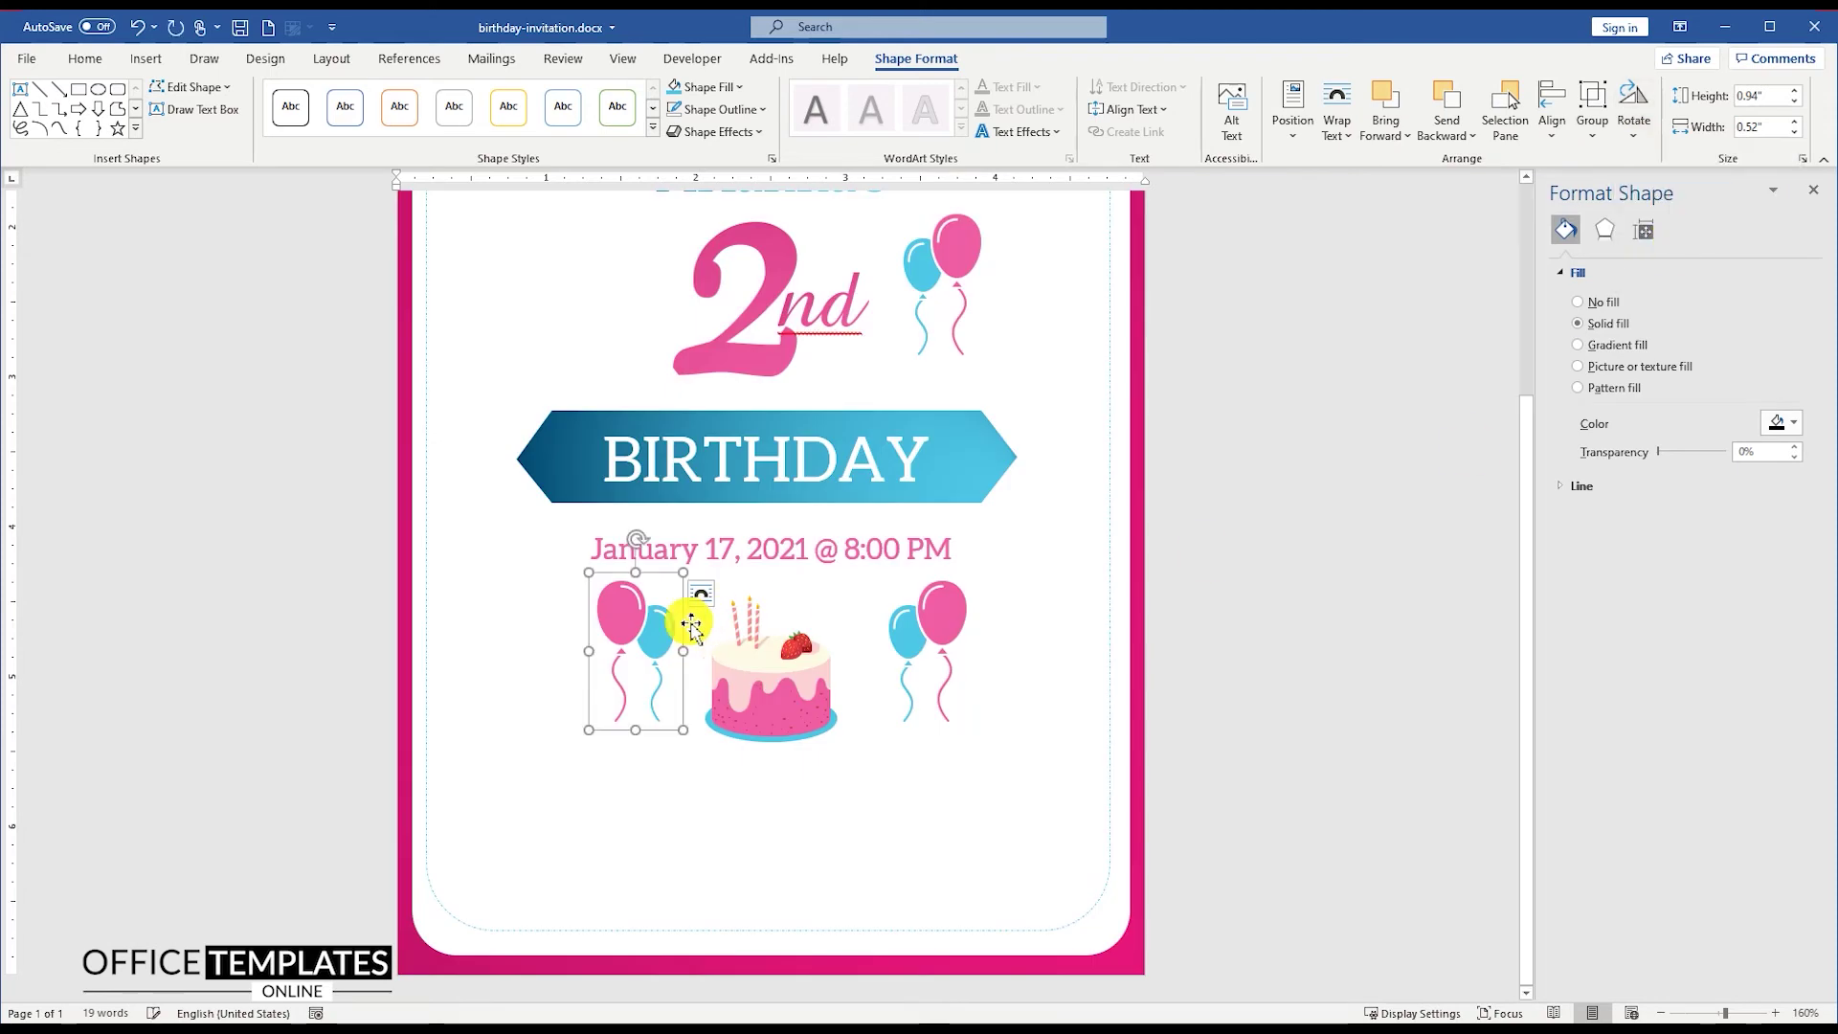
Step: Distribute both balloon pairs and the cake evenly, group them, and centre the group on the card
{"action": "left_click", "coordinate": [955, 618], "text": "shift"}
{"action": "left_click", "coordinate": [796, 680], "text": "shift"}
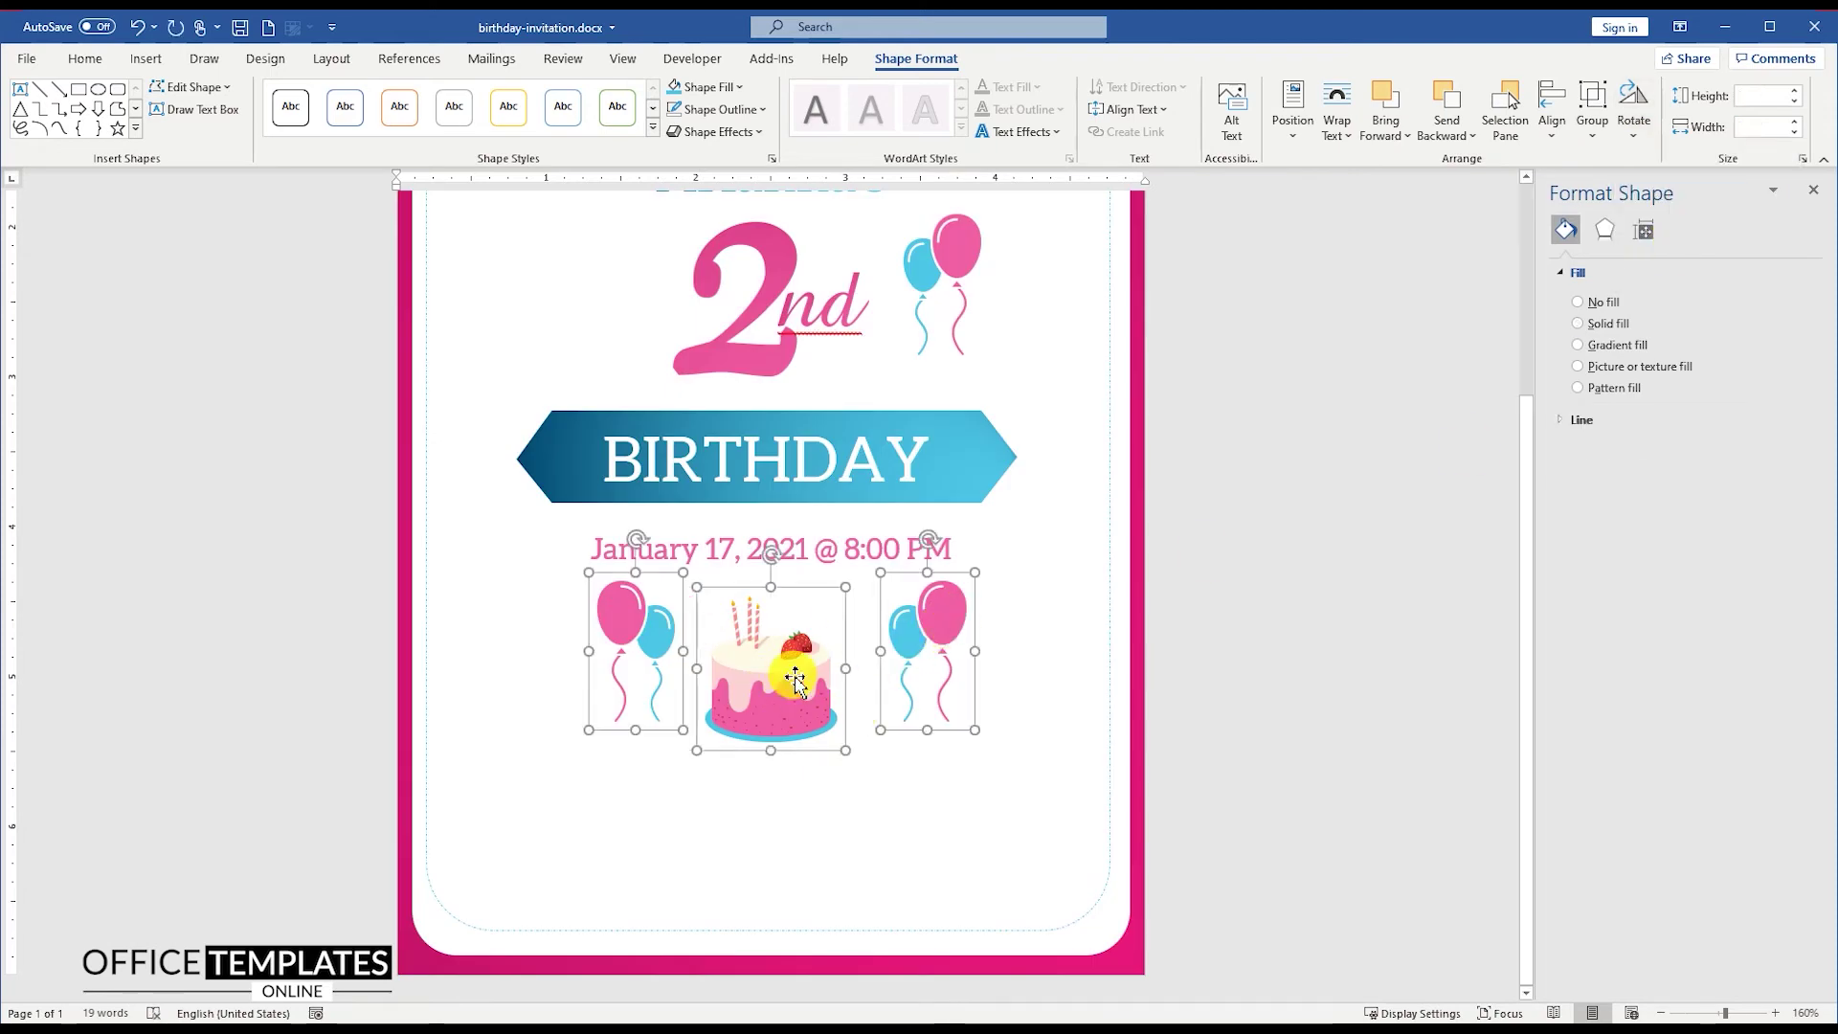
{"action": "left_click", "coordinate": [1552, 110]}
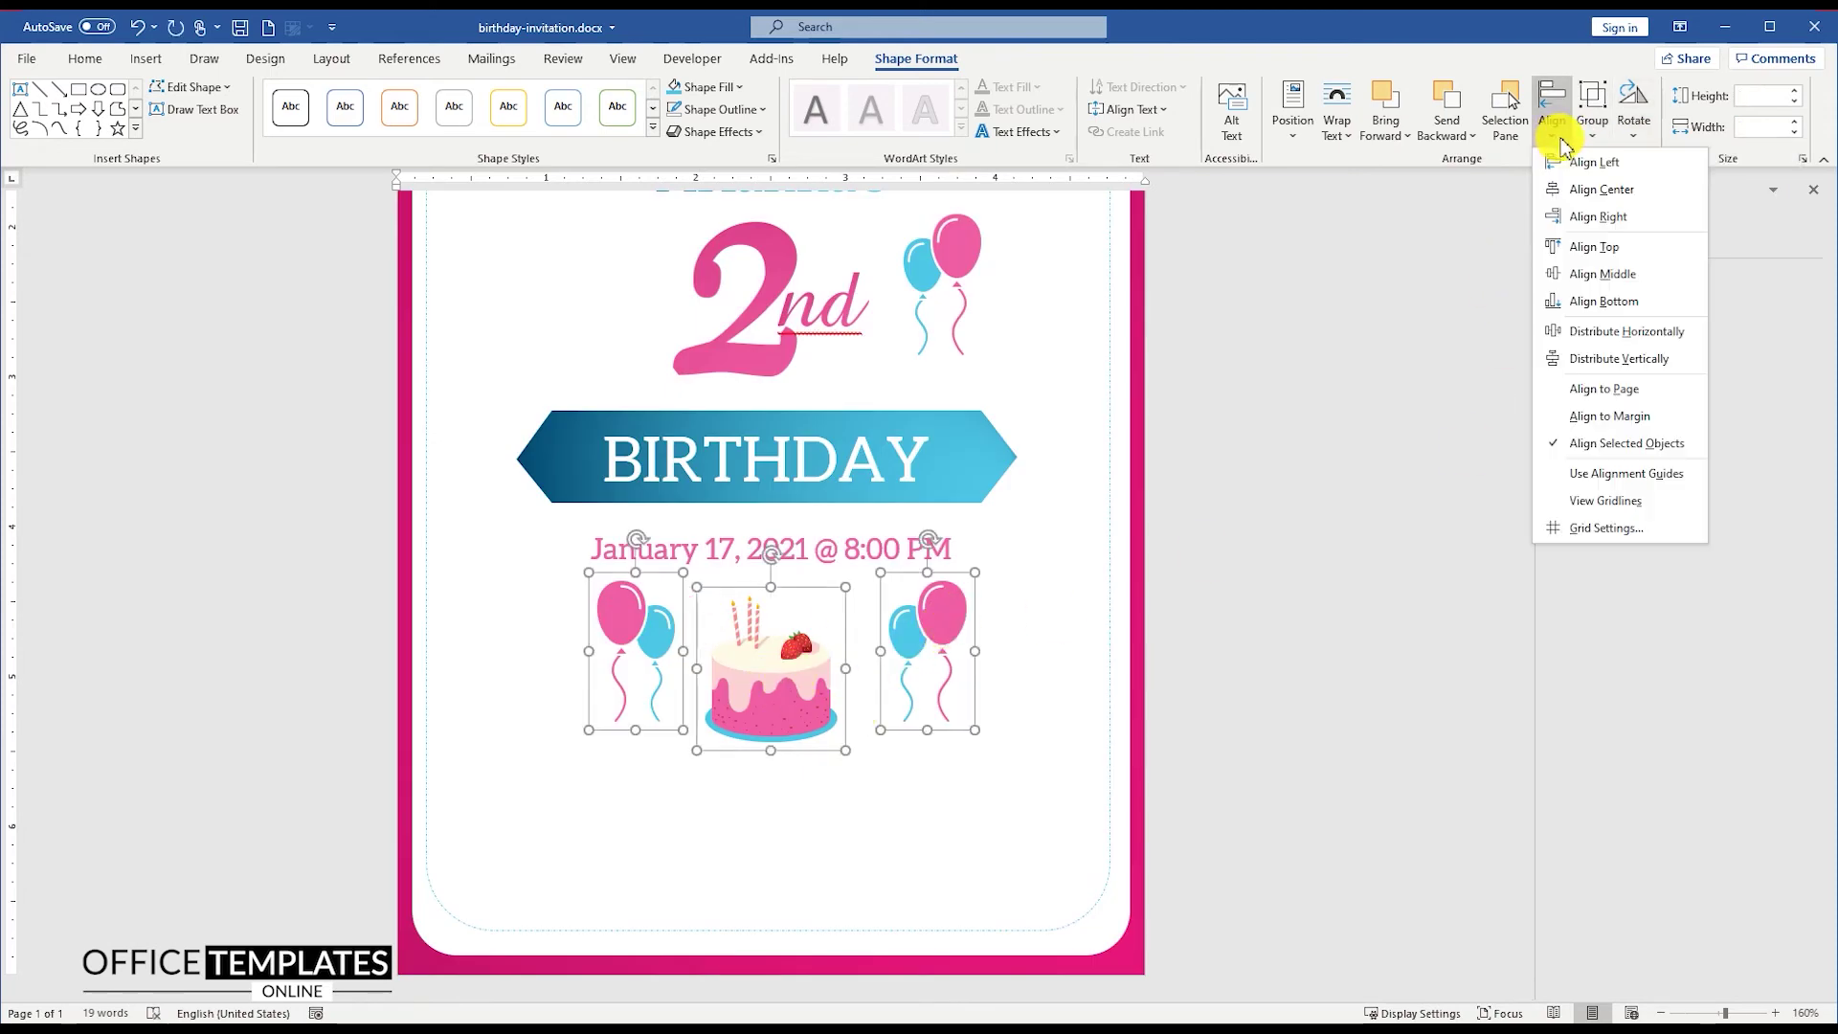
{"action": "left_click", "coordinate": [1625, 331]}
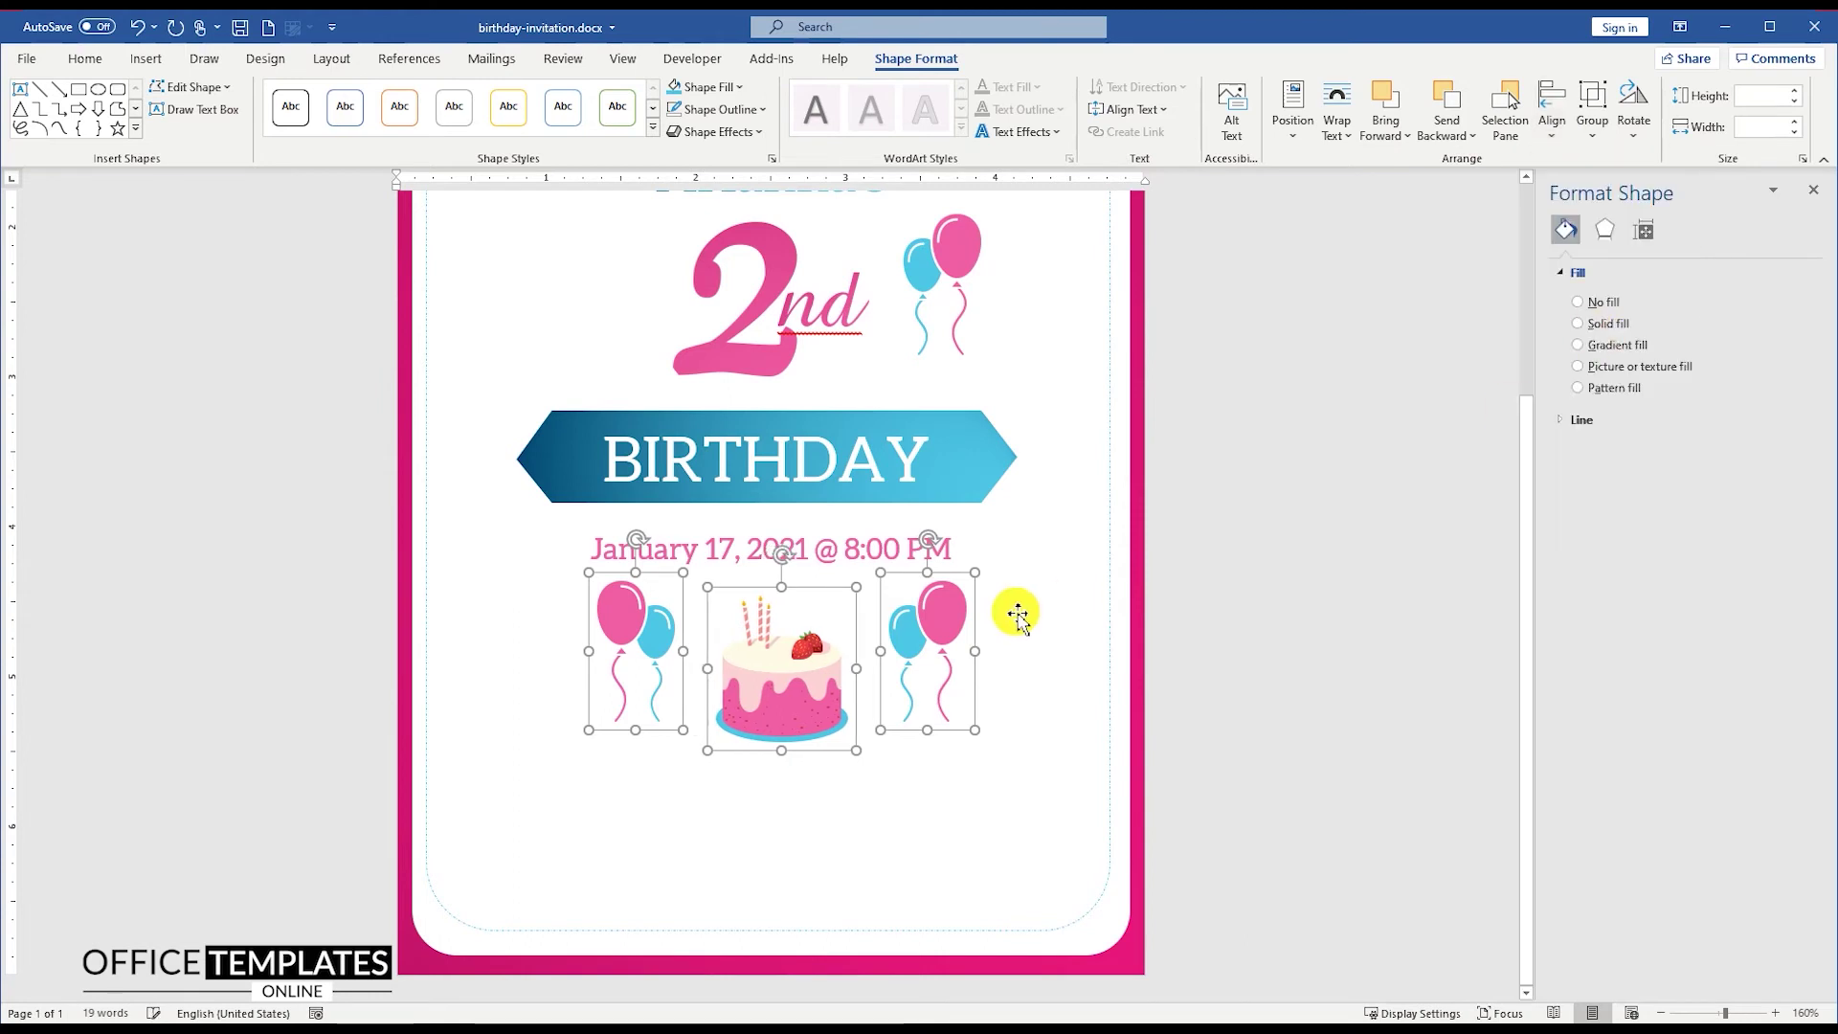
{"action": "right_click", "coordinate": [908, 639]}
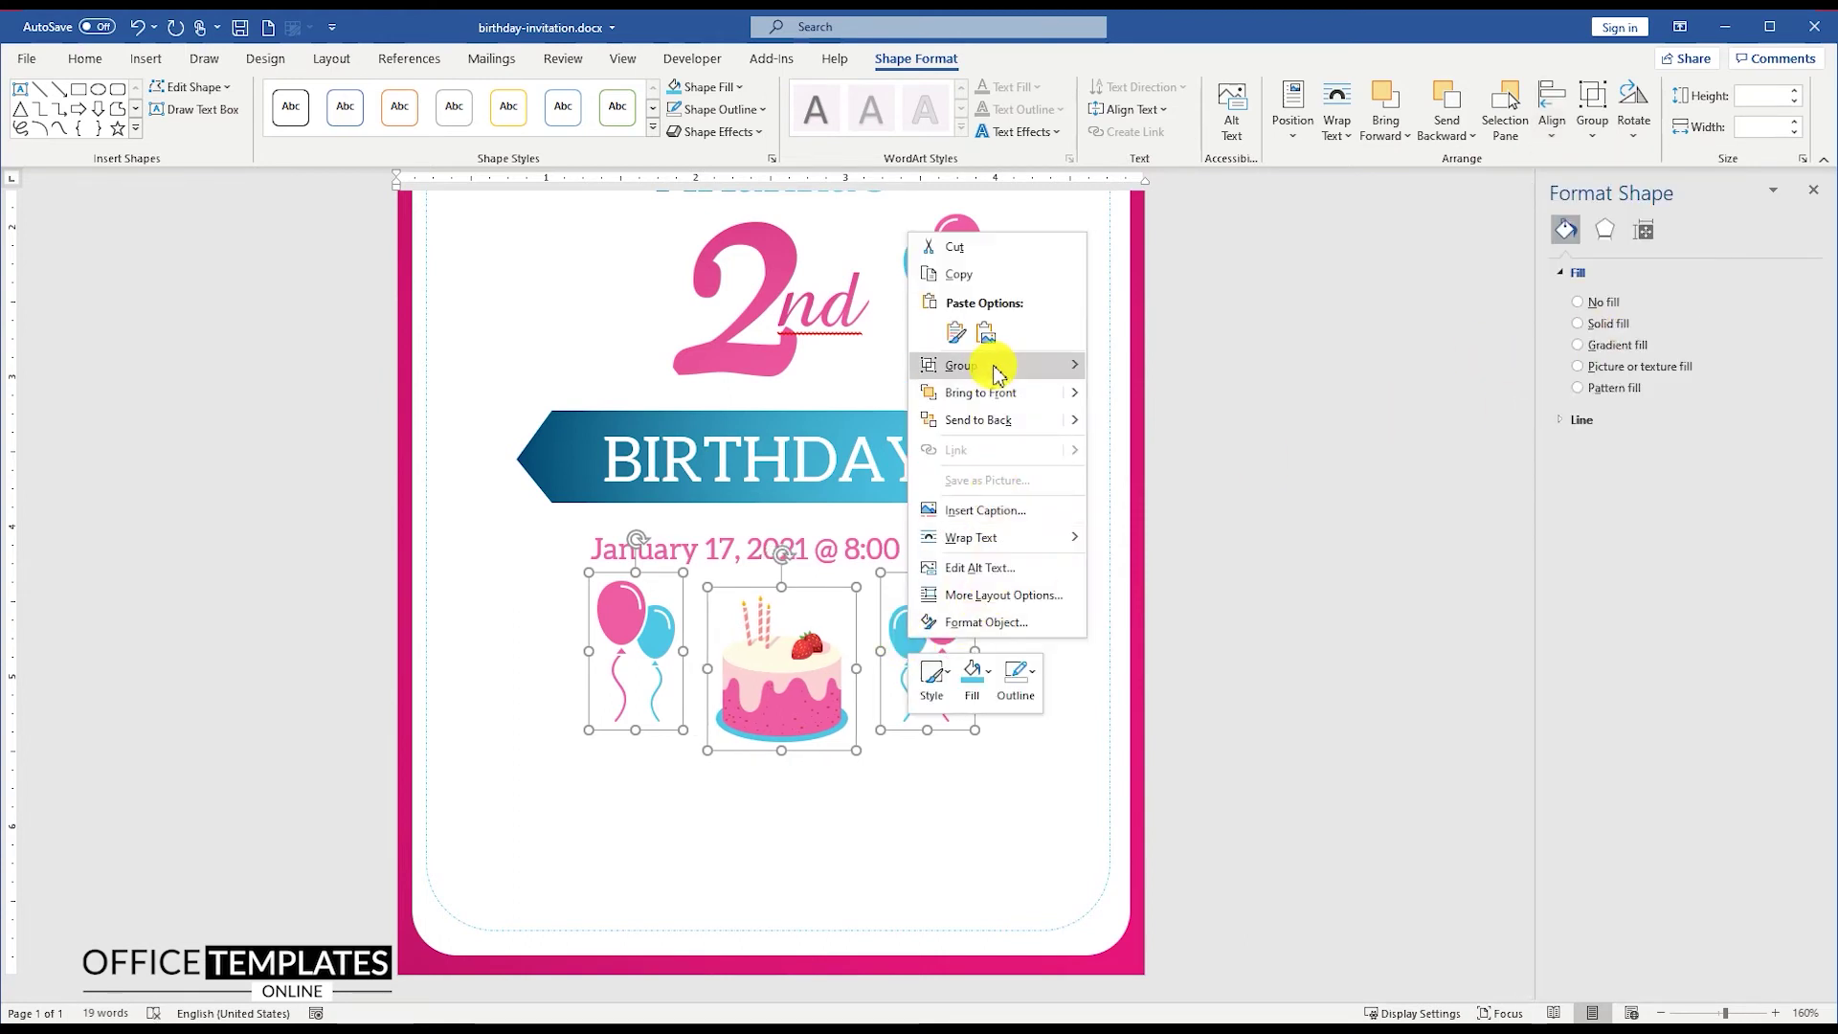
{"action": "mouse_move", "coordinate": [986, 365]}
{"action": "left_click", "coordinate": [1158, 378]}
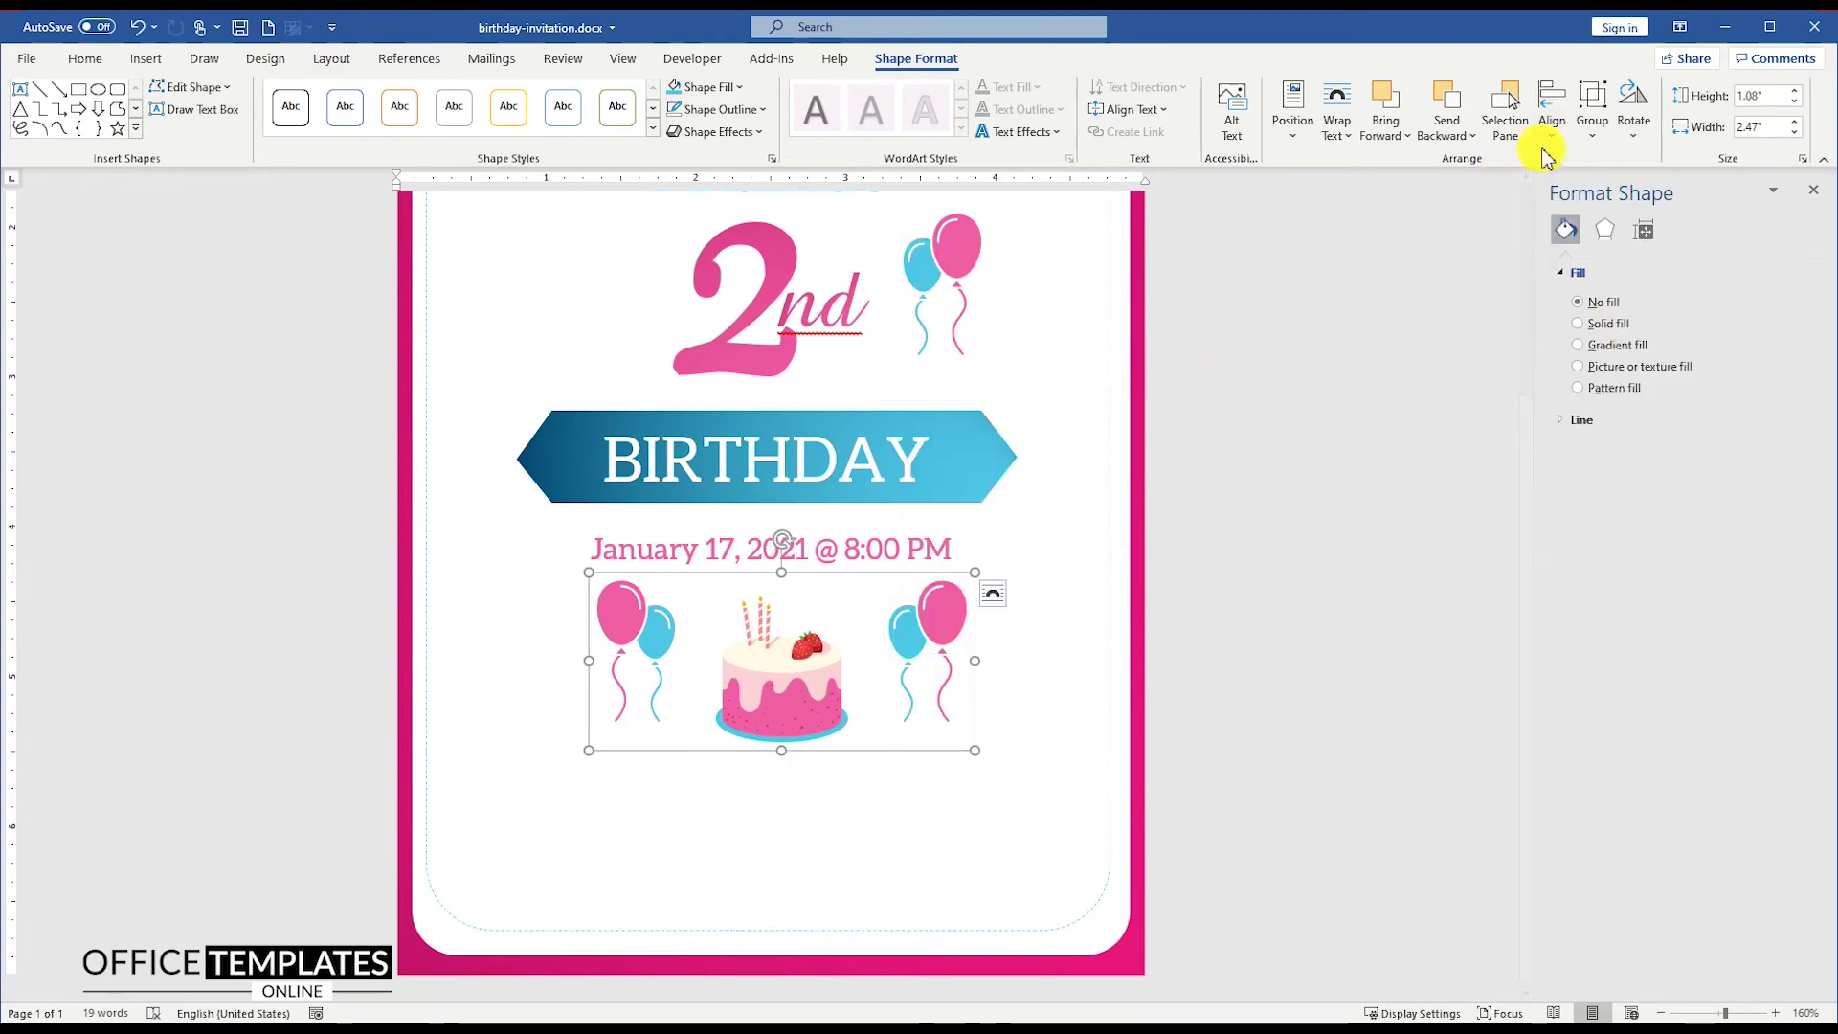
{"action": "left_click", "coordinate": [1552, 110]}
{"action": "left_click", "coordinate": [1618, 189]}
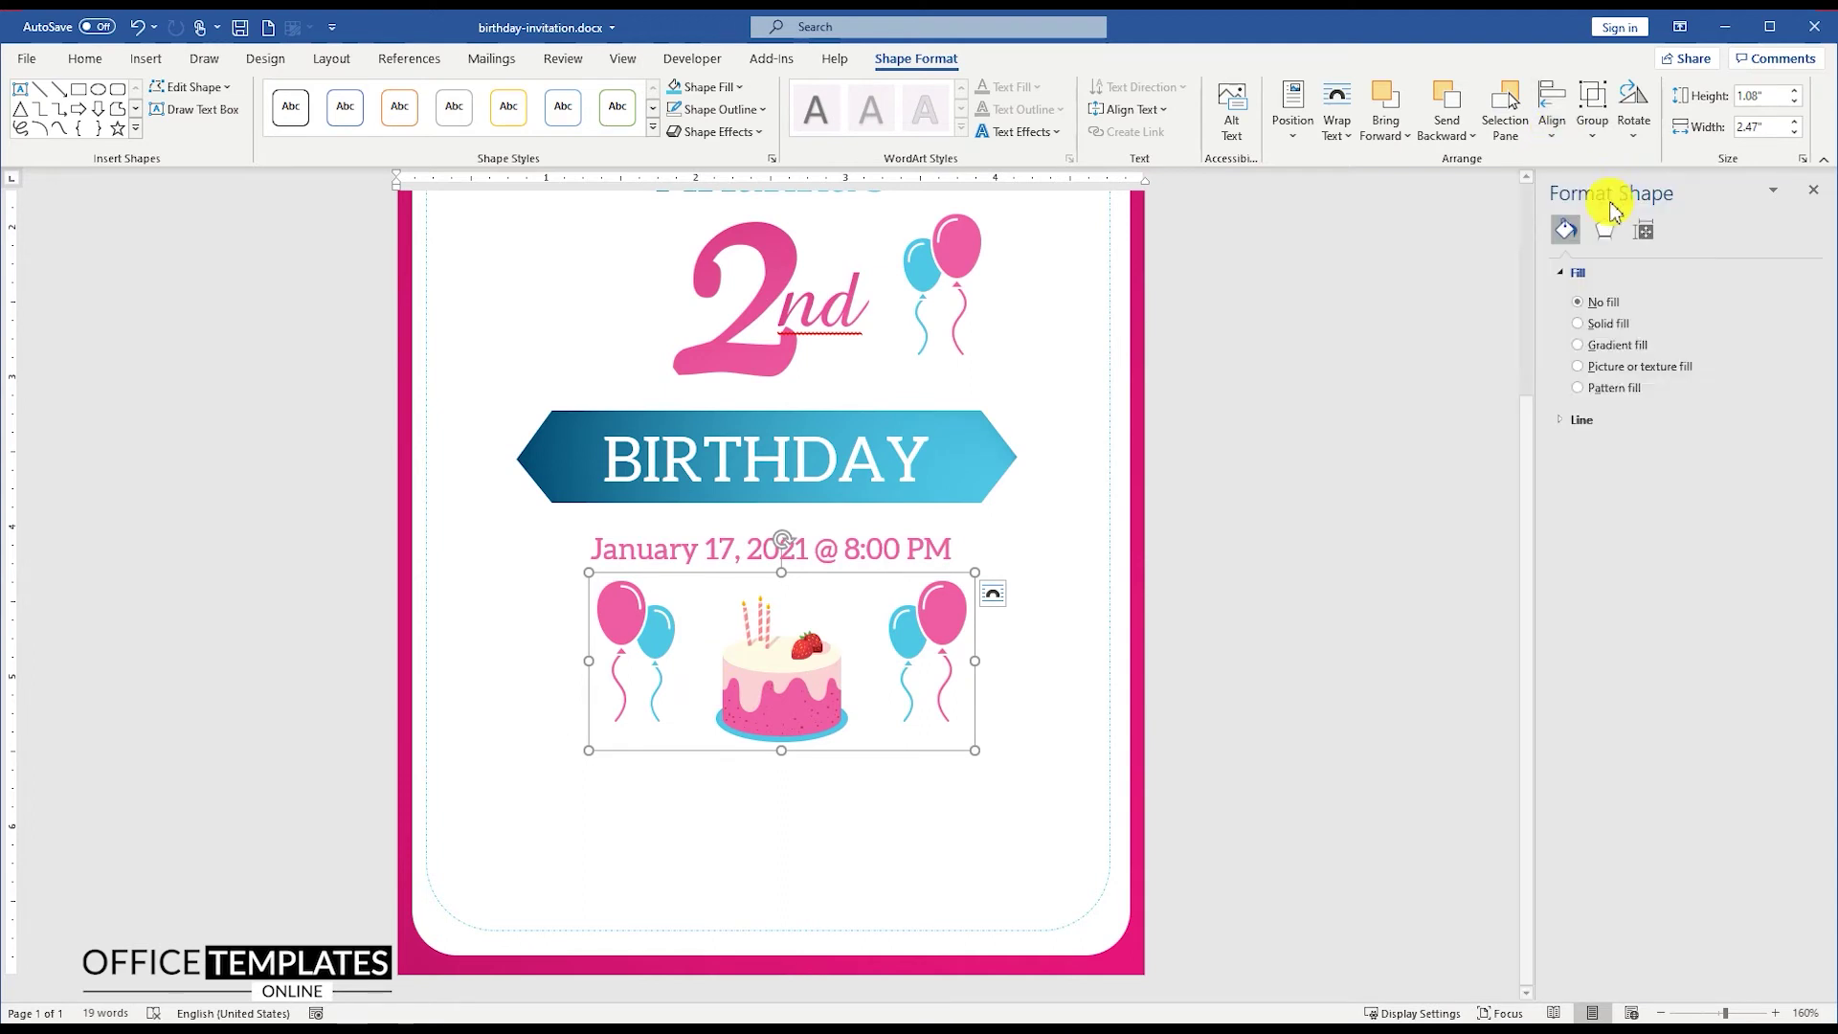
{"action": "left_click", "coordinate": [1053, 603]}
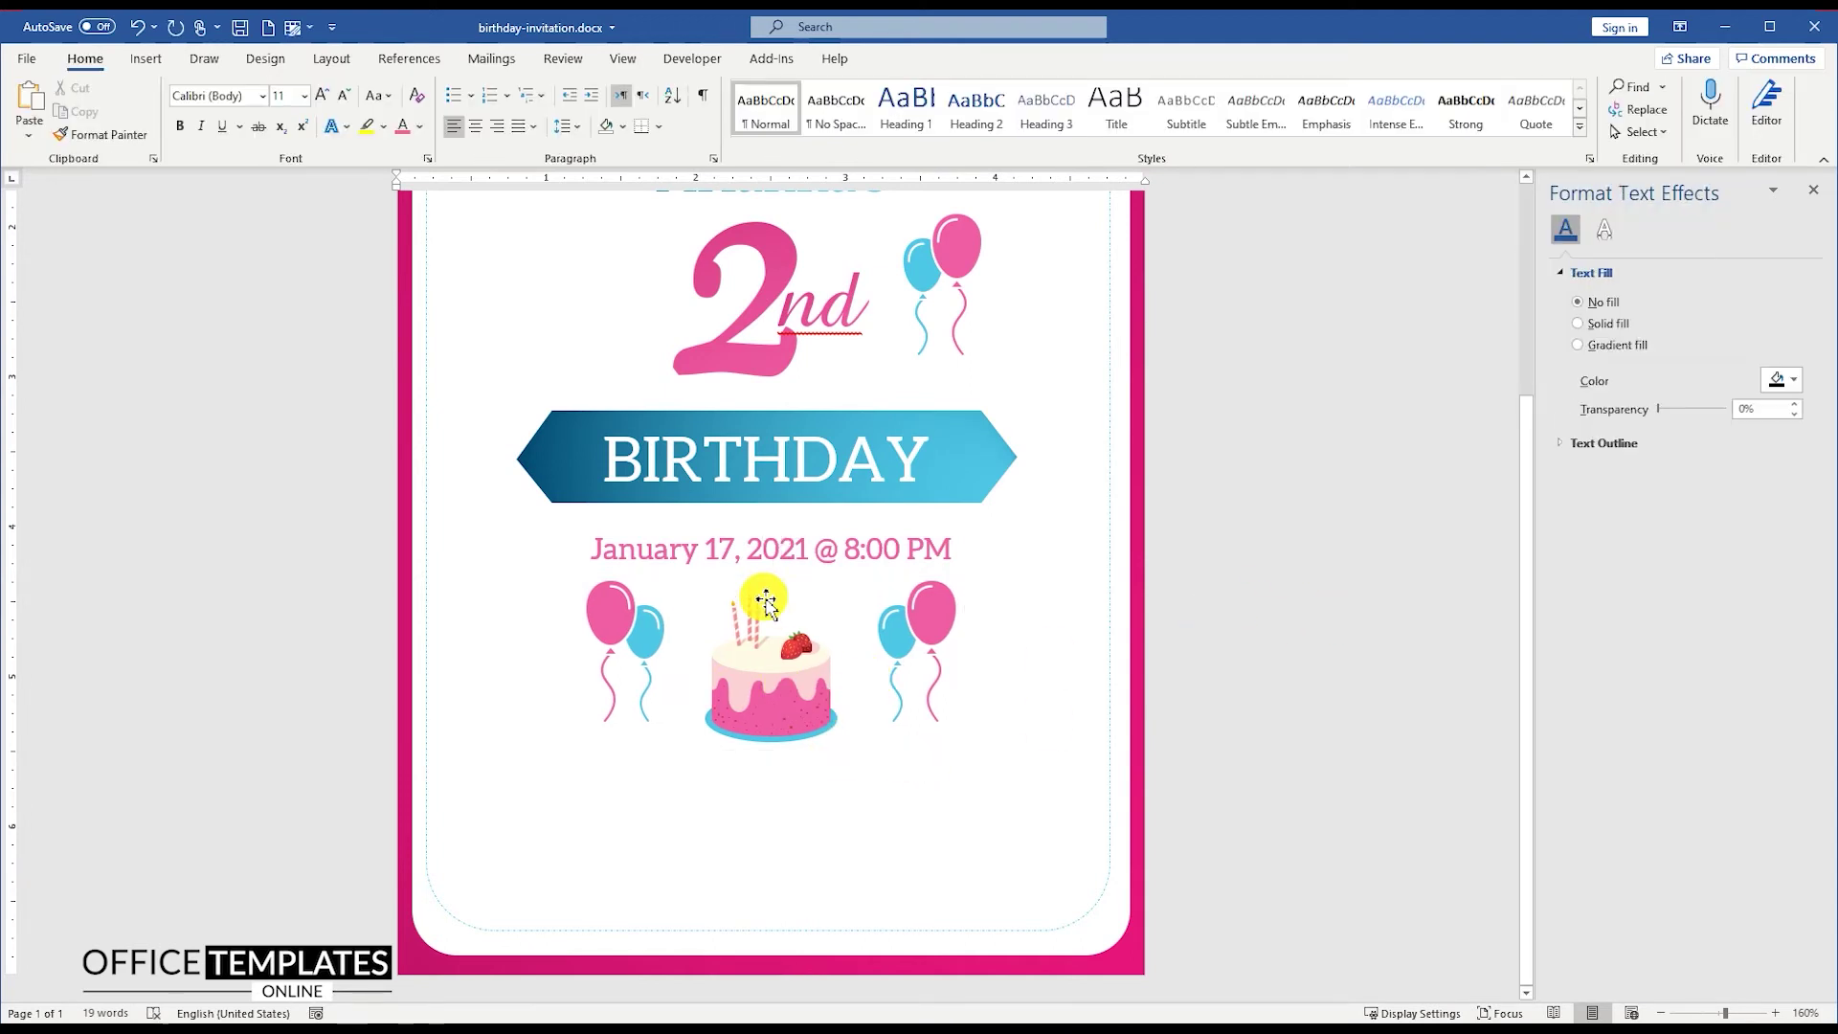
{"action": "left_click", "coordinate": [787, 551]}
Step: Copy the date box below the cake and make its text black at 9 pt
{"action": "left_click_drag", "start_coordinate": [850, 536], "coordinate": [772, 830]}
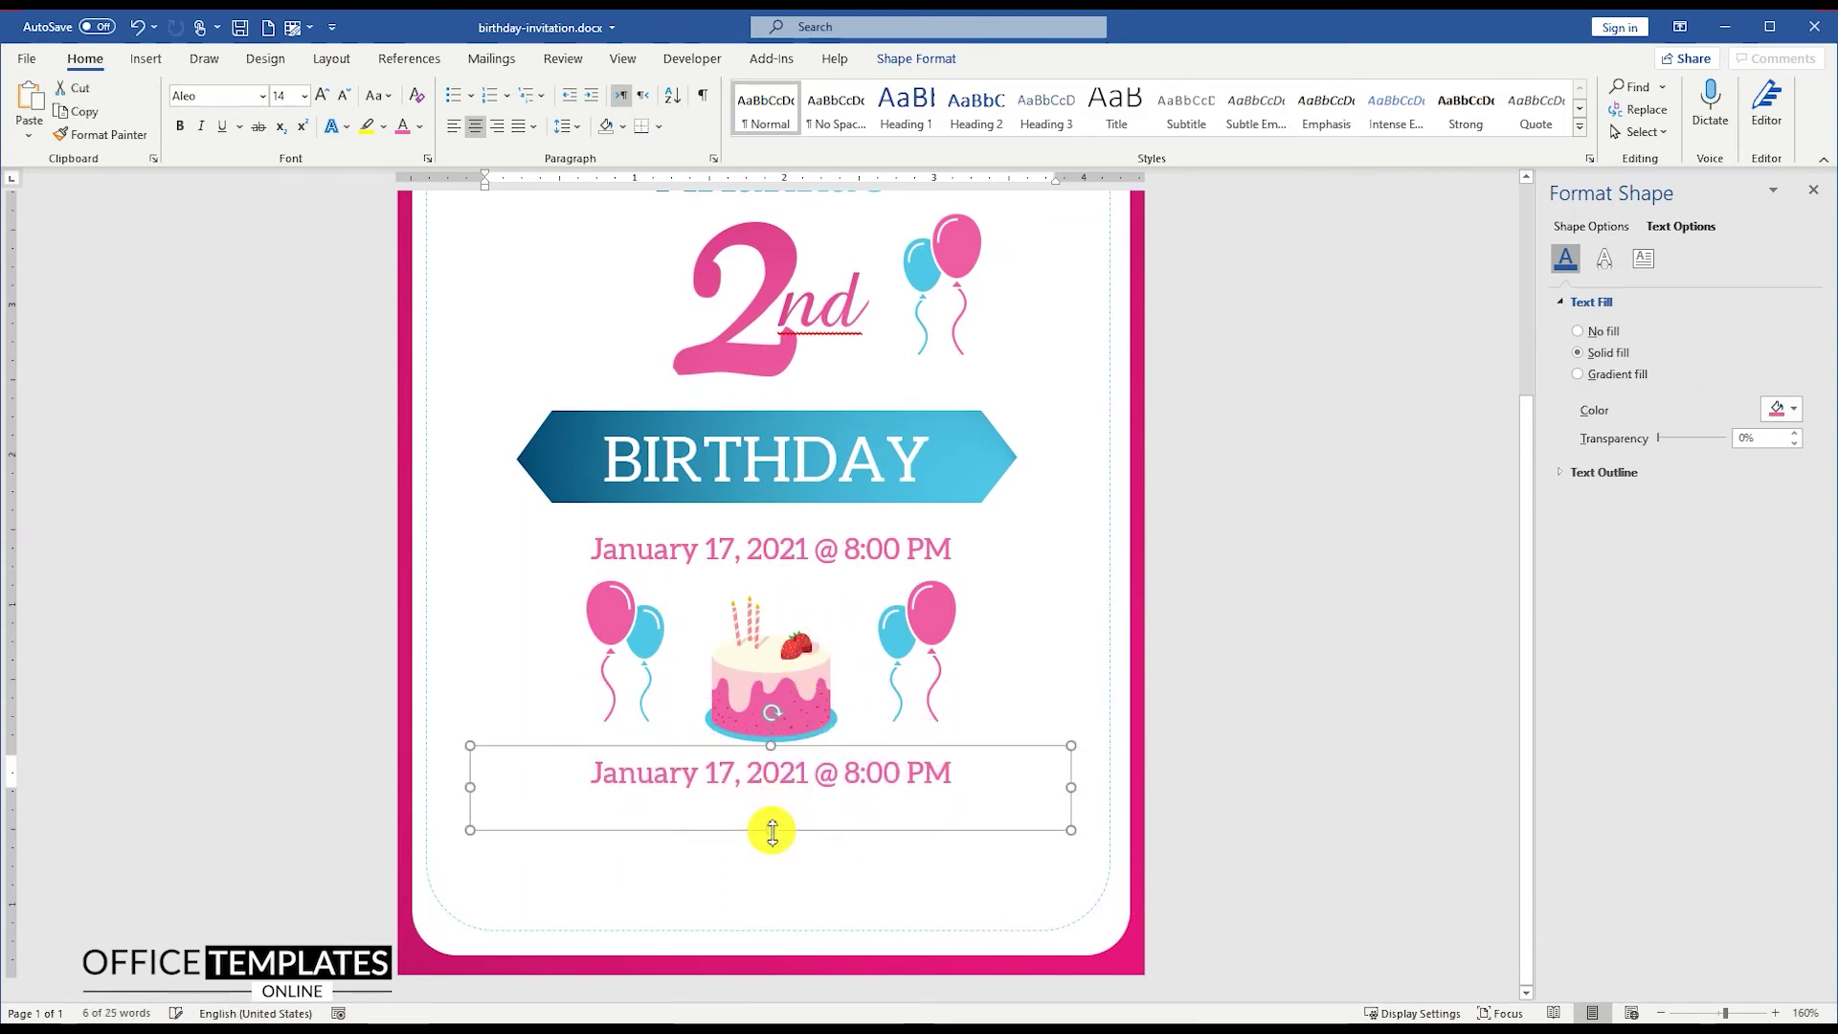
{"action": "left_click", "coordinate": [1183, 814]}
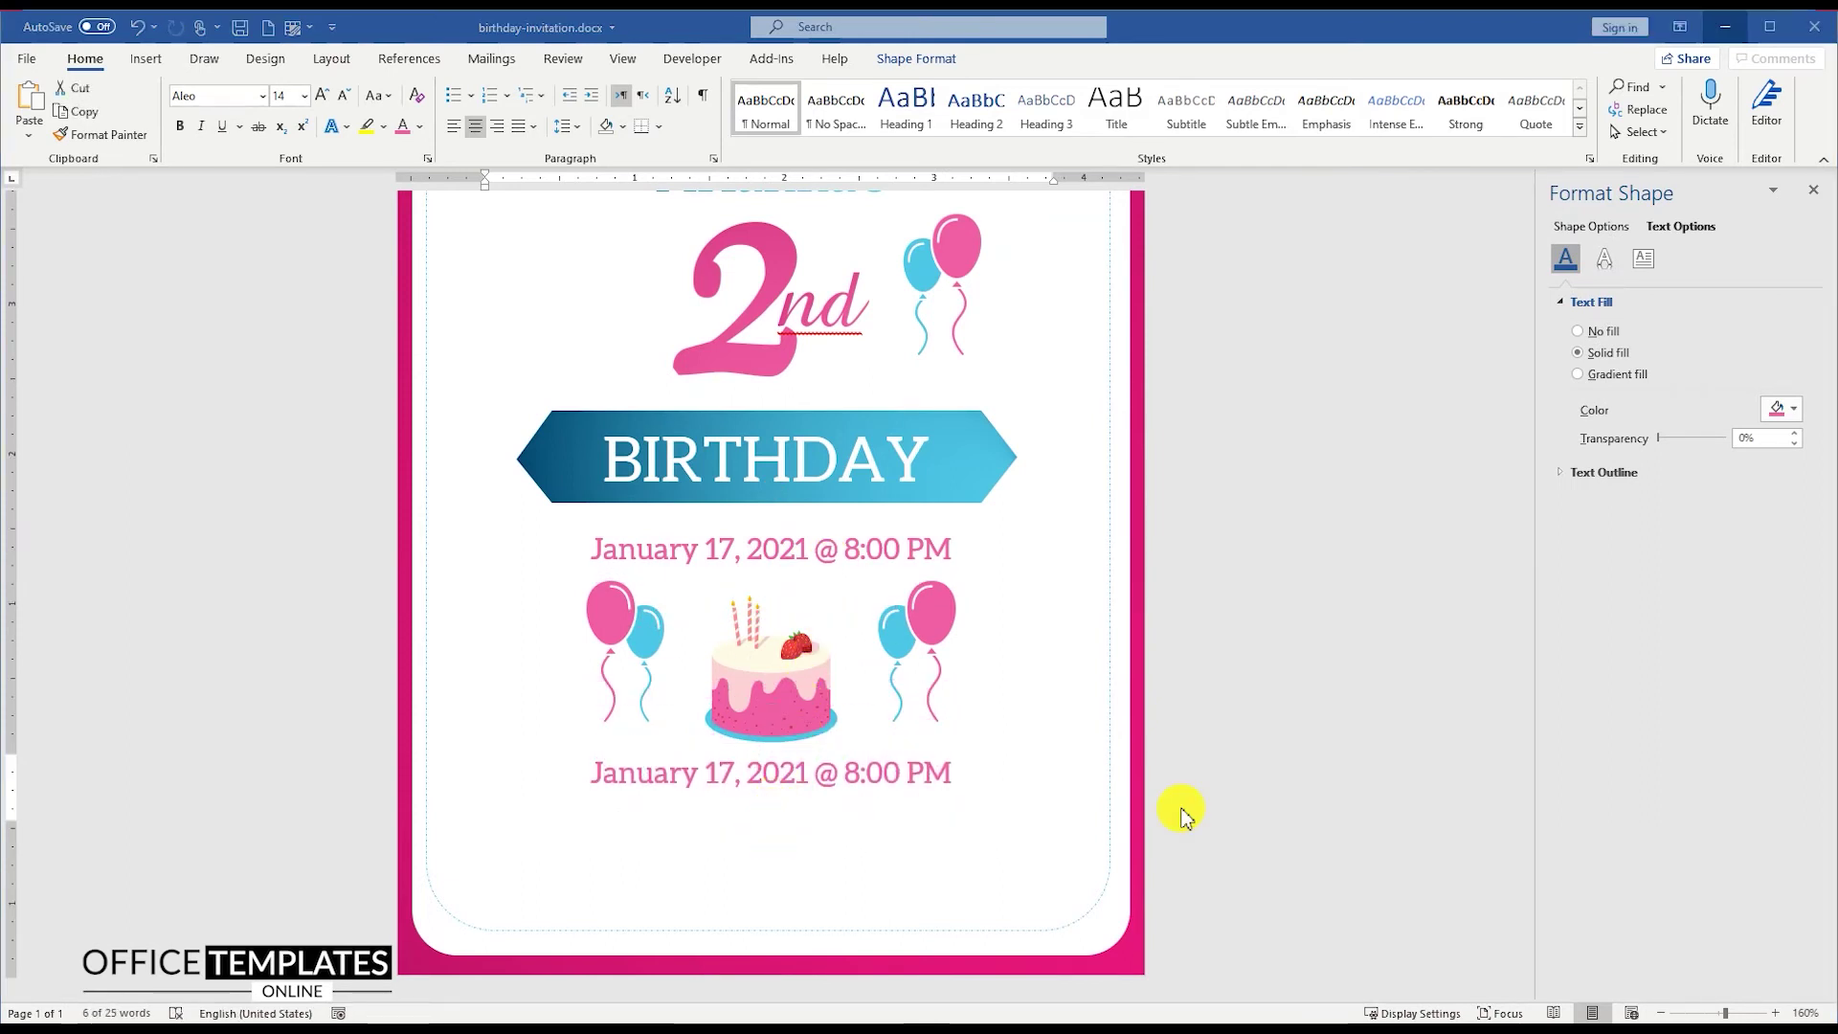
{"action": "triple_click", "coordinate": [862, 770]}
{"action": "left_click", "coordinate": [420, 126]}
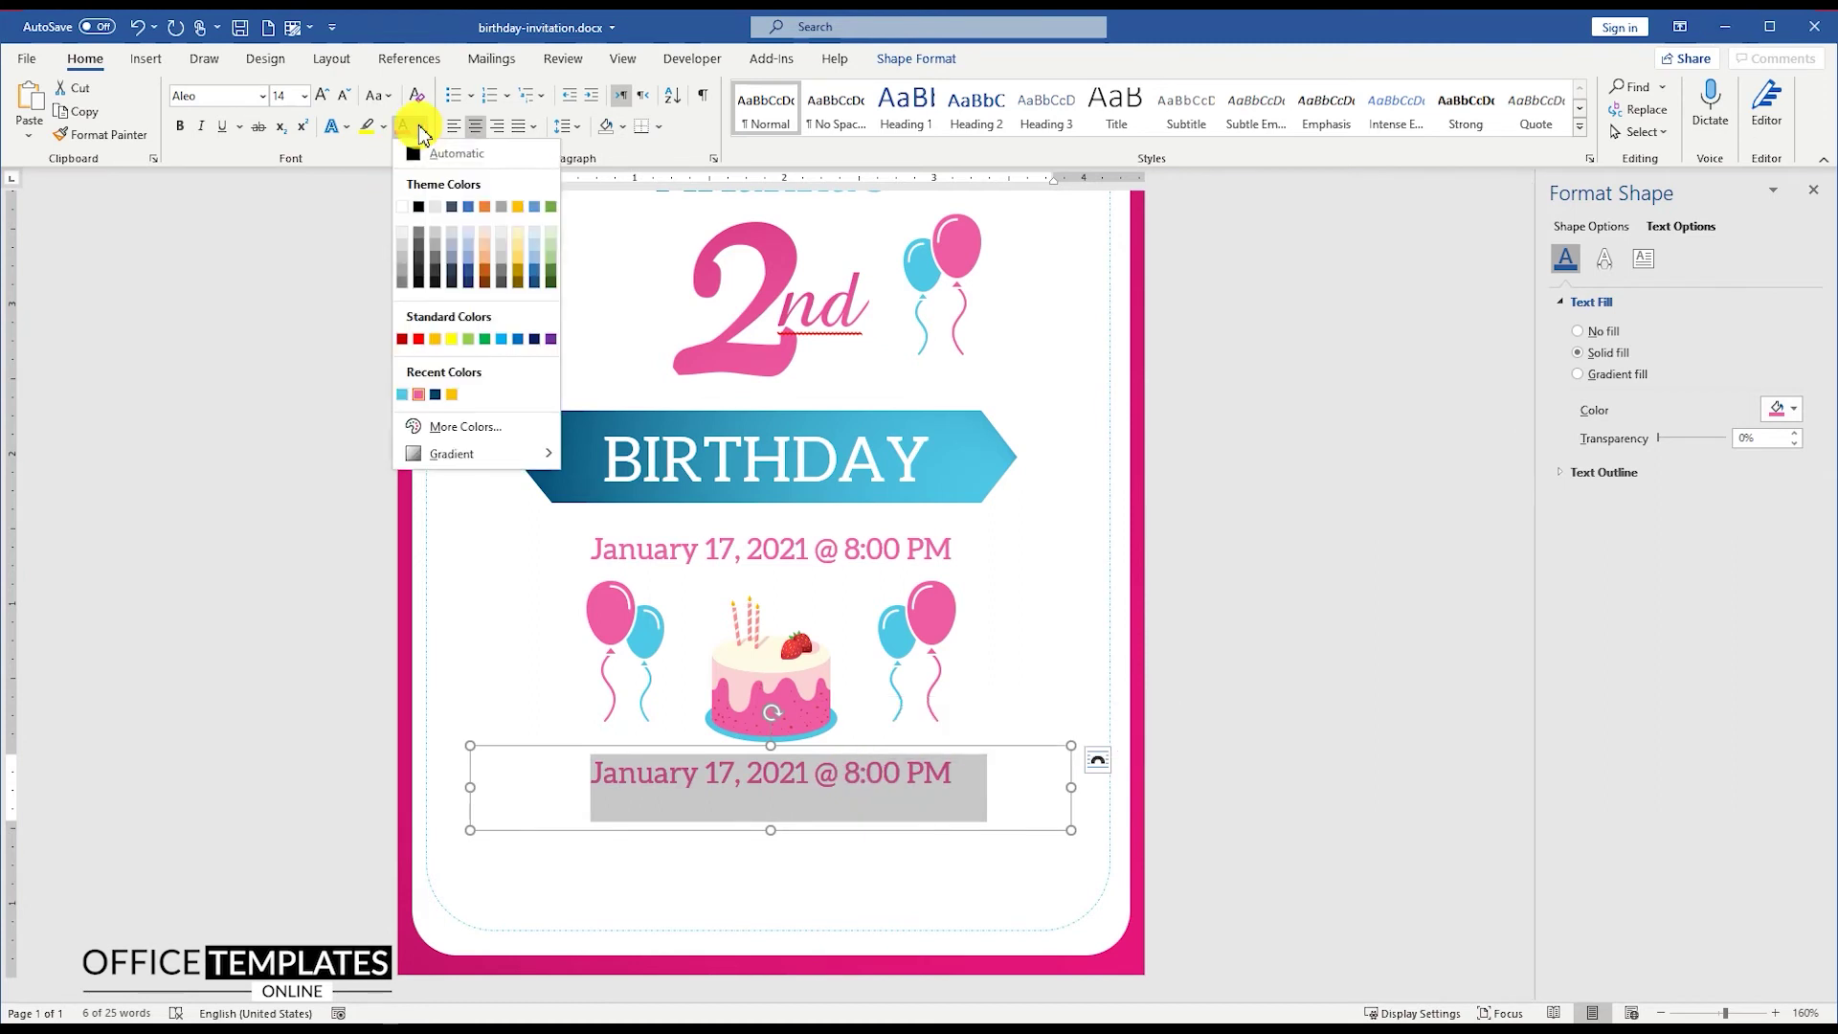
{"action": "left_click", "coordinate": [418, 196]}
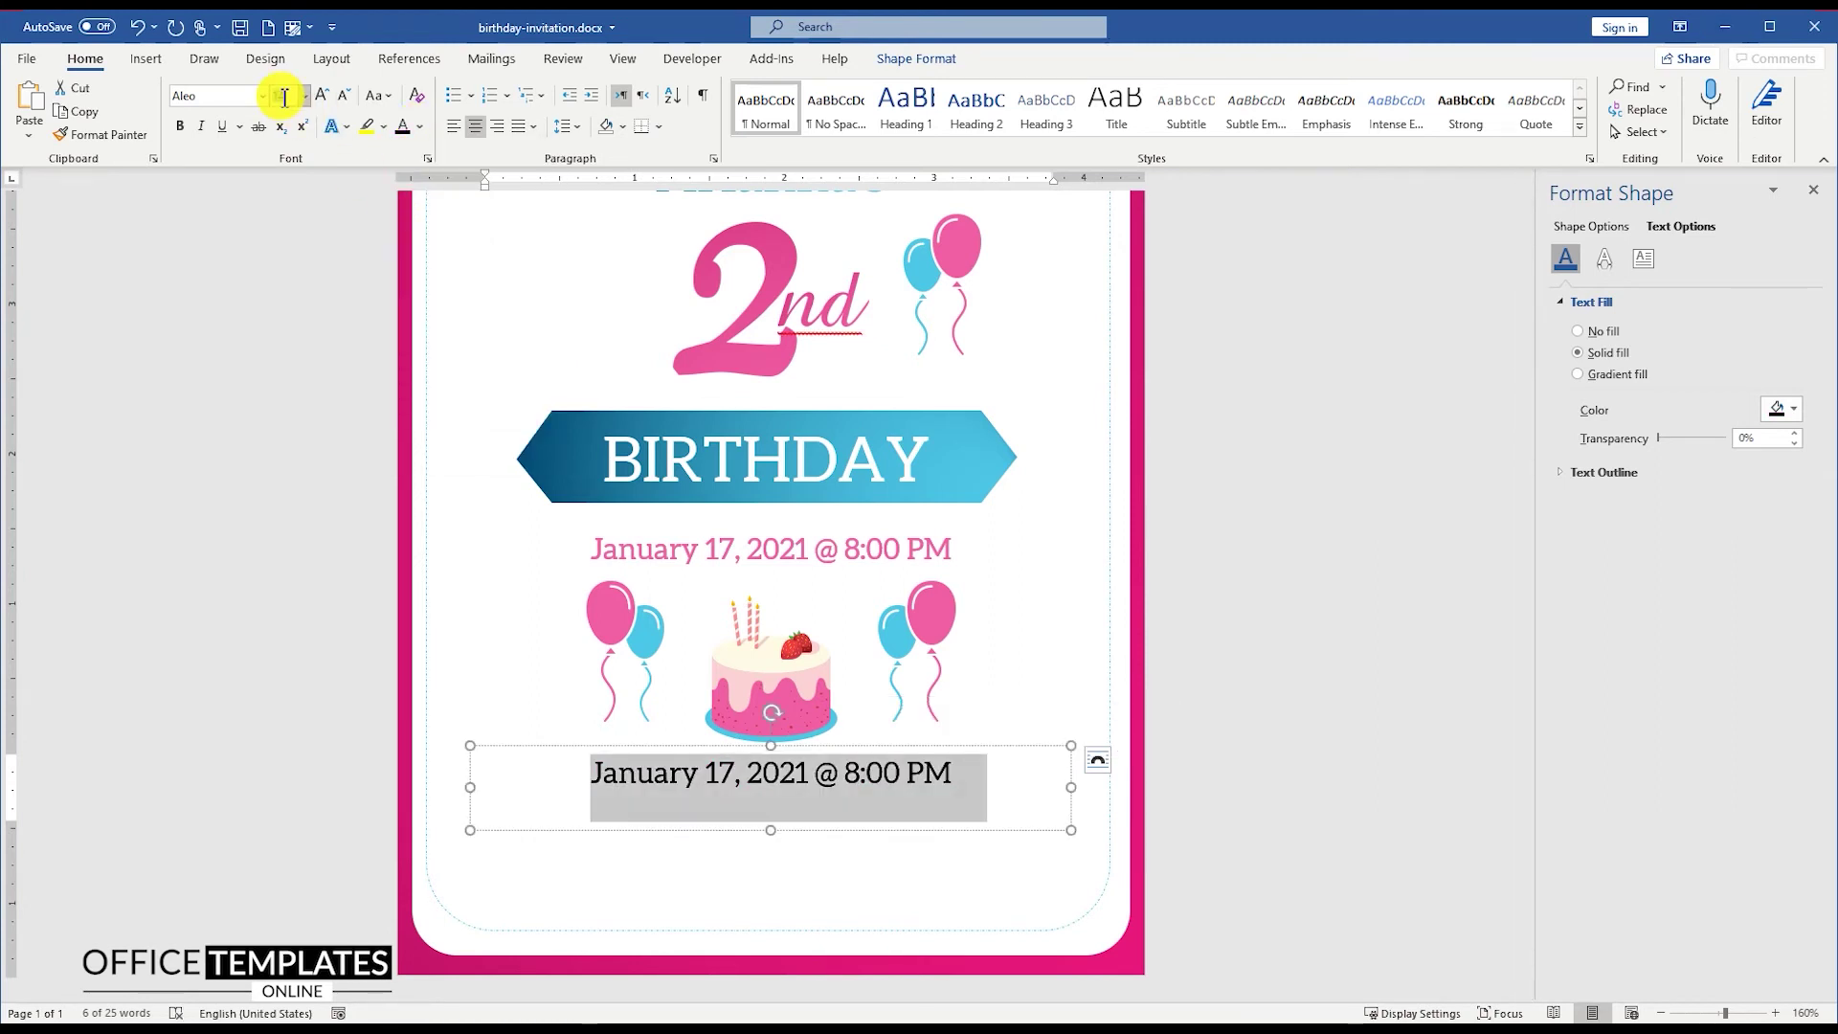
{"action": "type", "text": "9"}
{"action": "key", "text": "Return"}
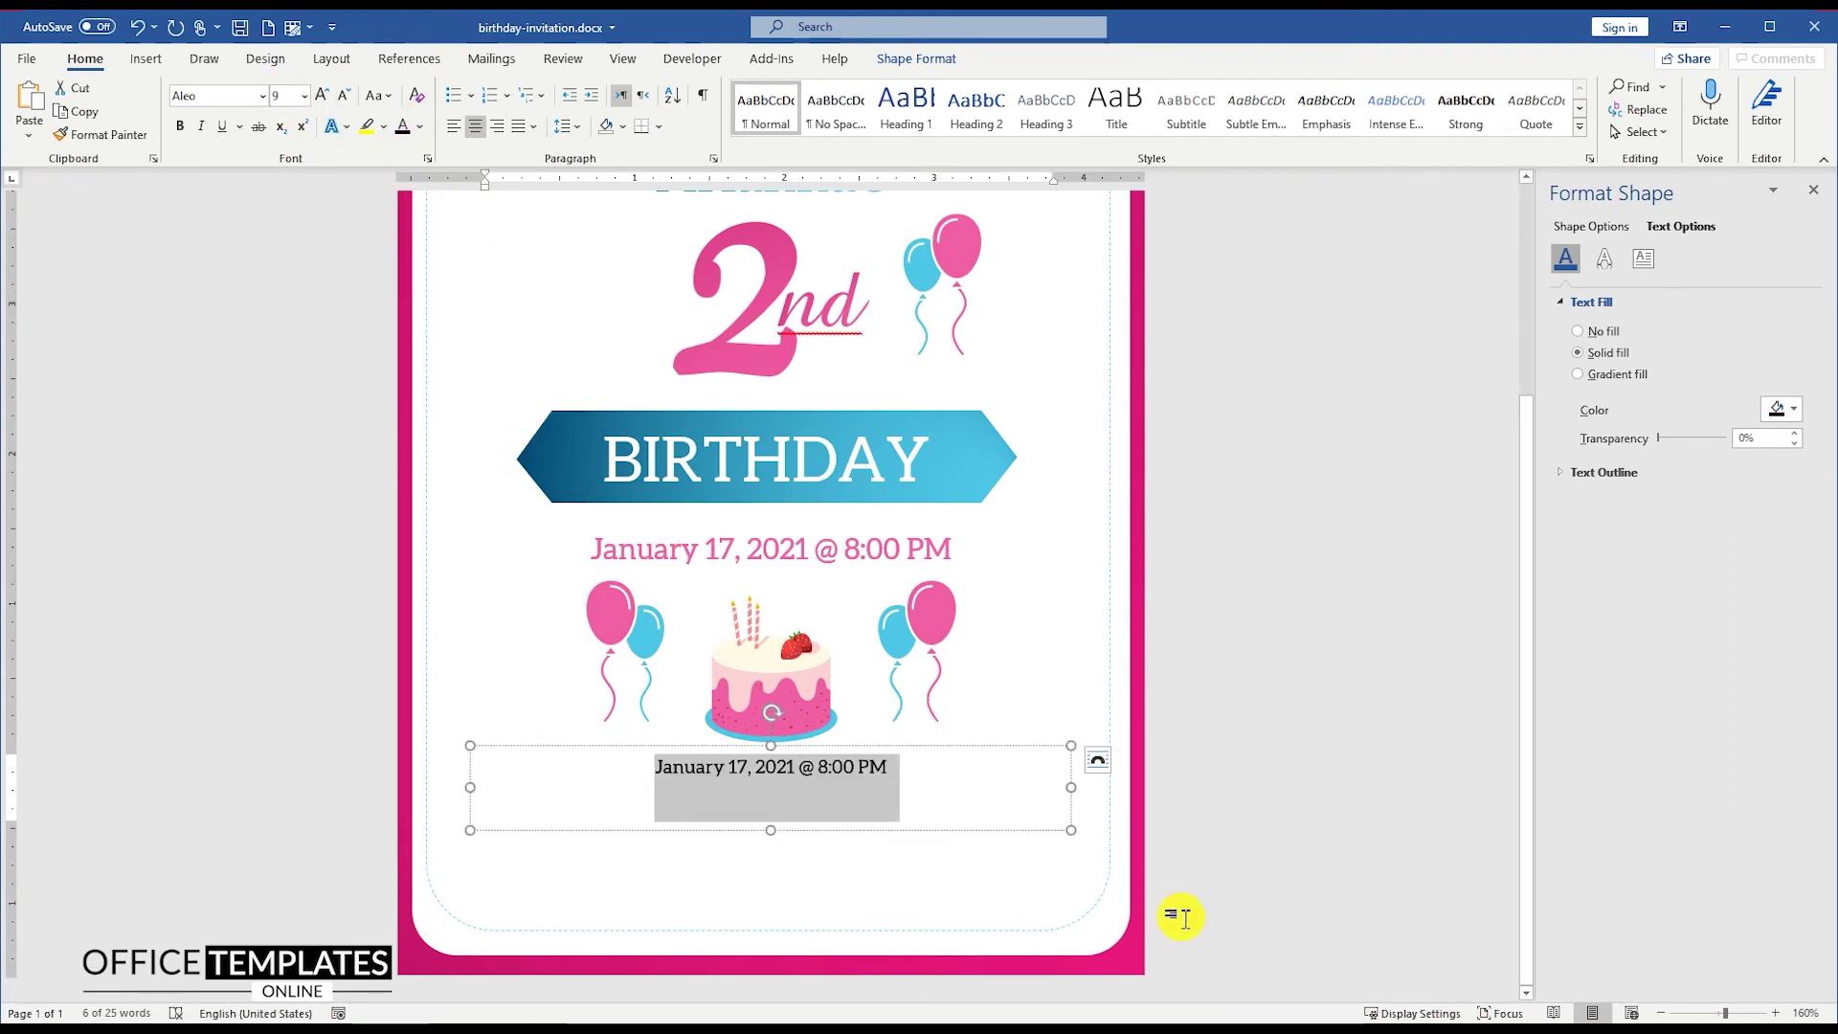
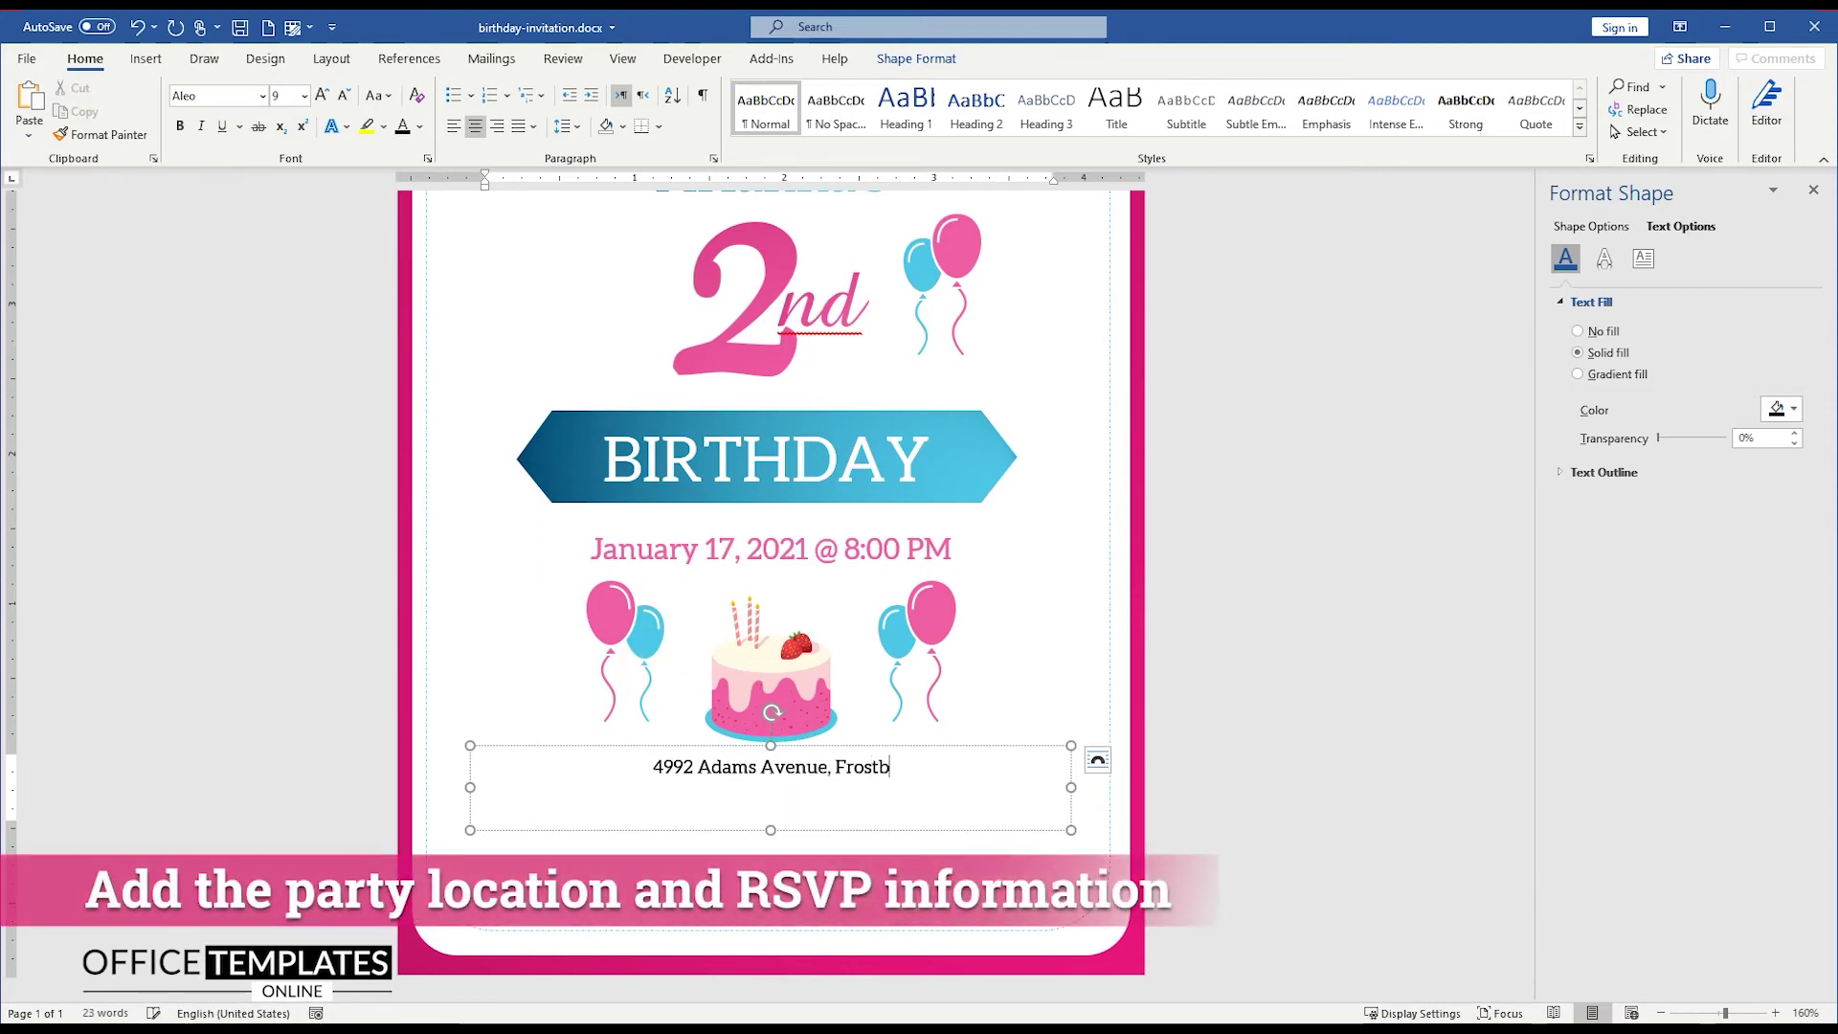
Step: Type the two-line party address and remove the space between its lines
{"action": "key", "text": "Return"}
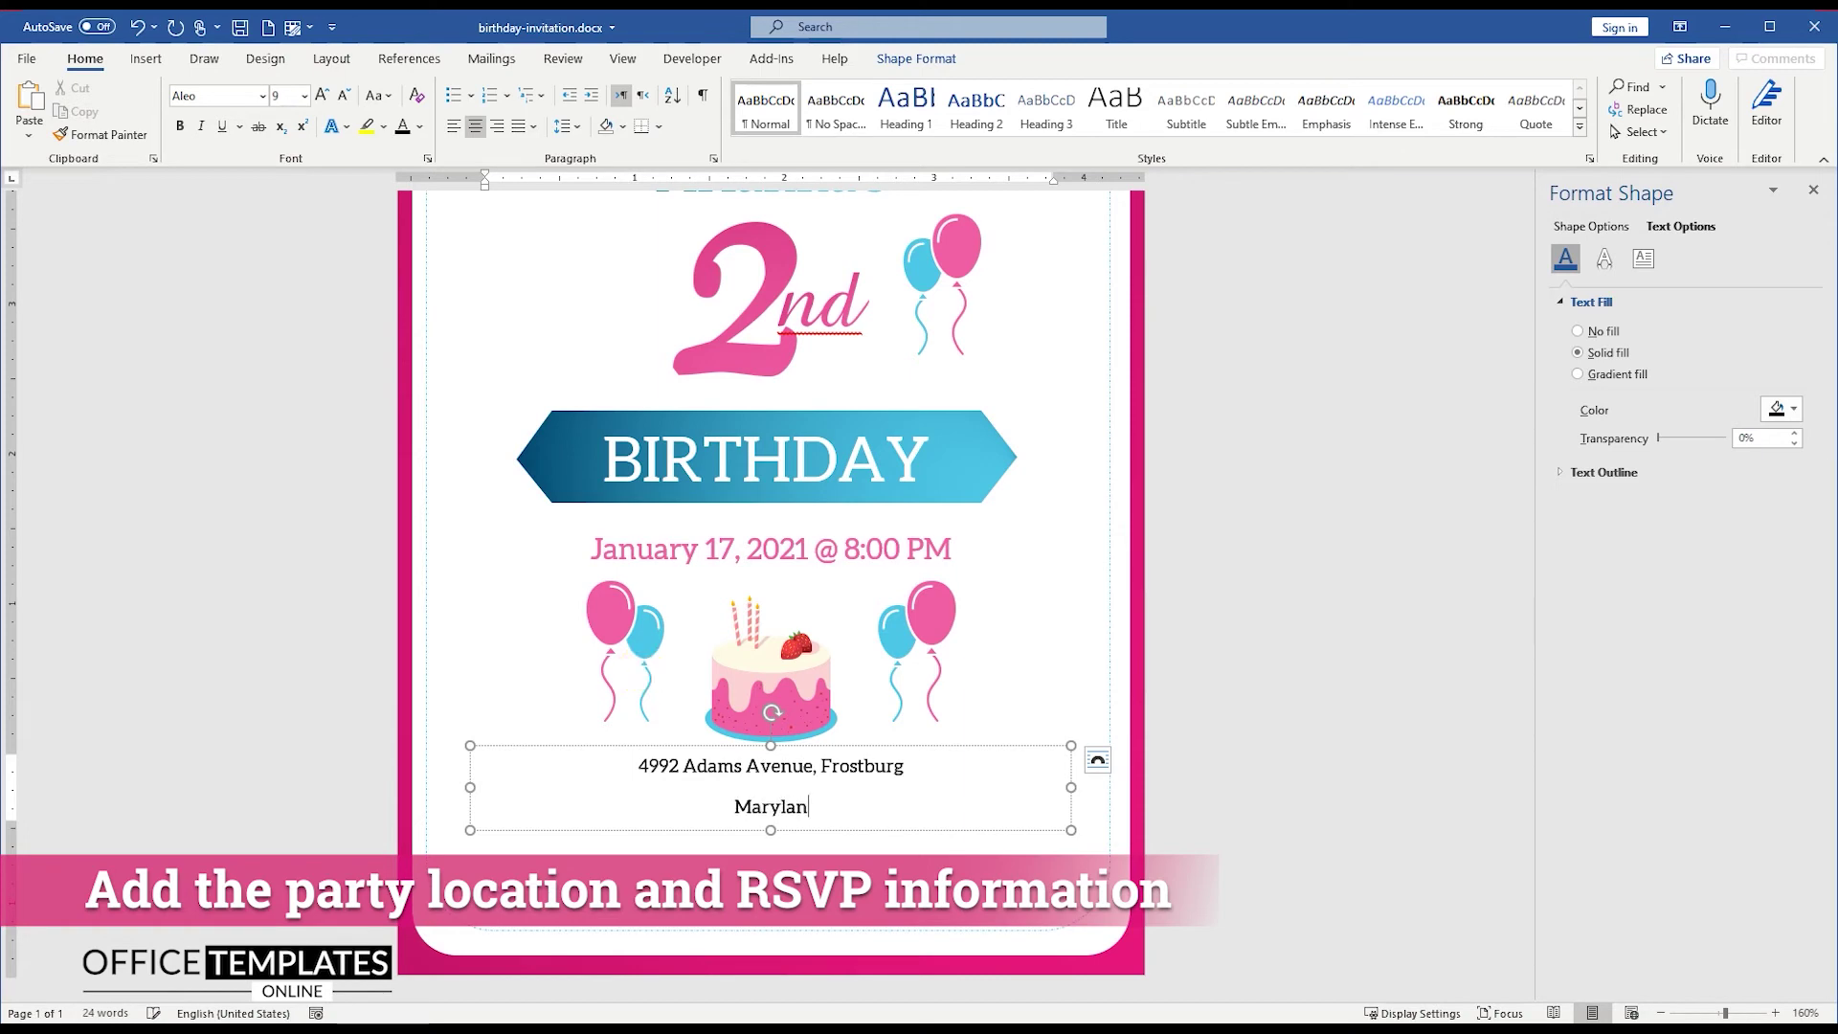
{"action": "key", "text": "ctrl+a"}
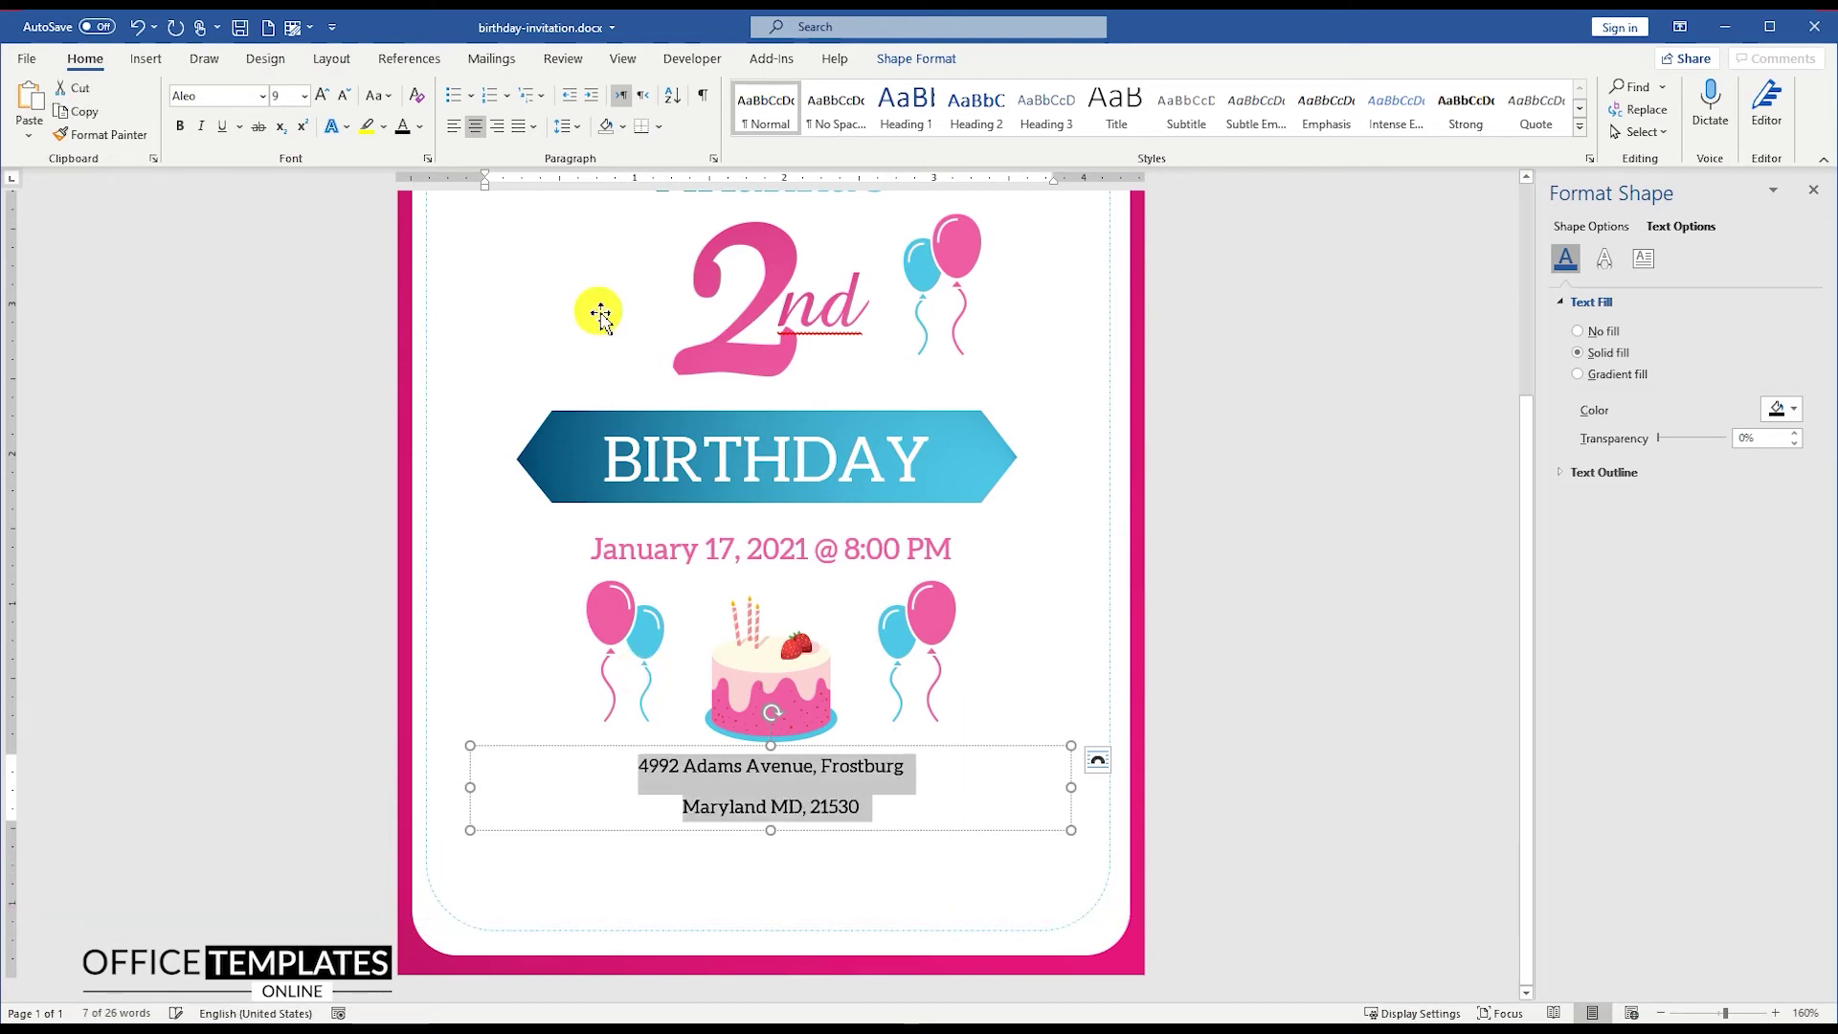
{"action": "left_click", "coordinate": [572, 125]}
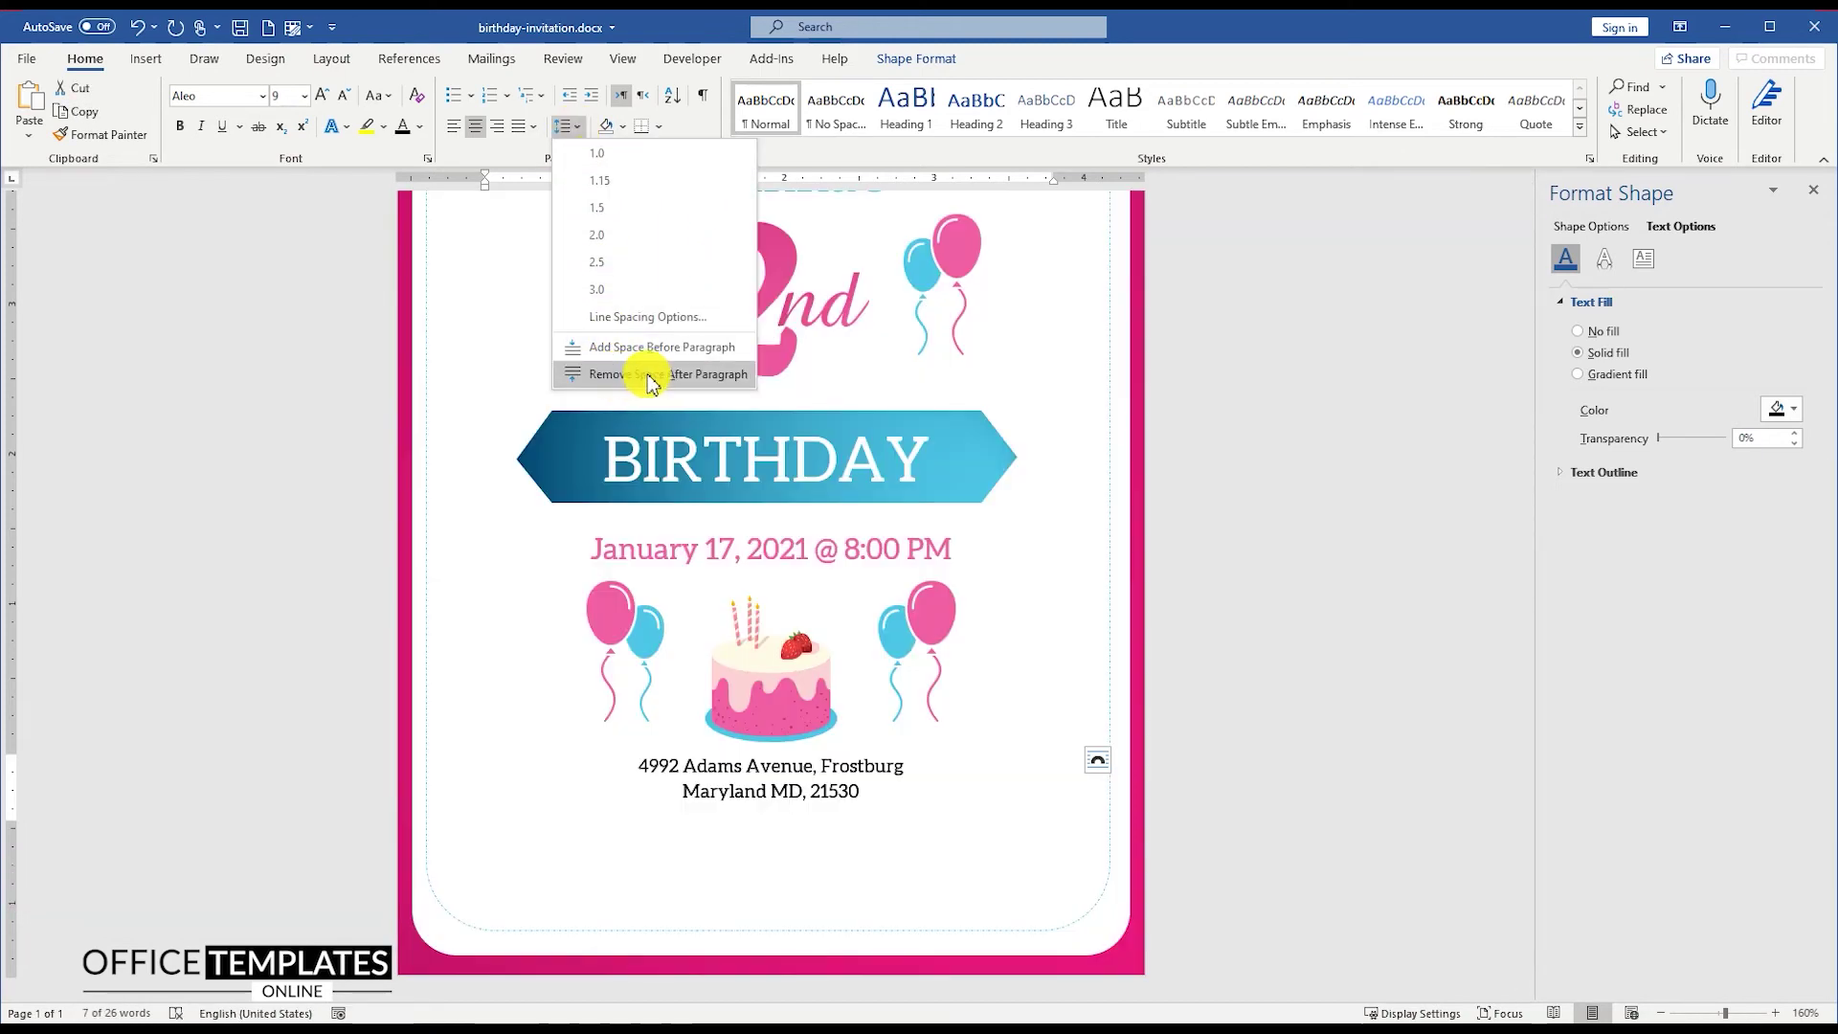
{"action": "left_click", "coordinate": [609, 374]}
Step: Fit the address box to its text, centre it on the page, and place a narrower copy below
{"action": "left_click_drag", "start_coordinate": [771, 828], "coordinate": [771, 805]}
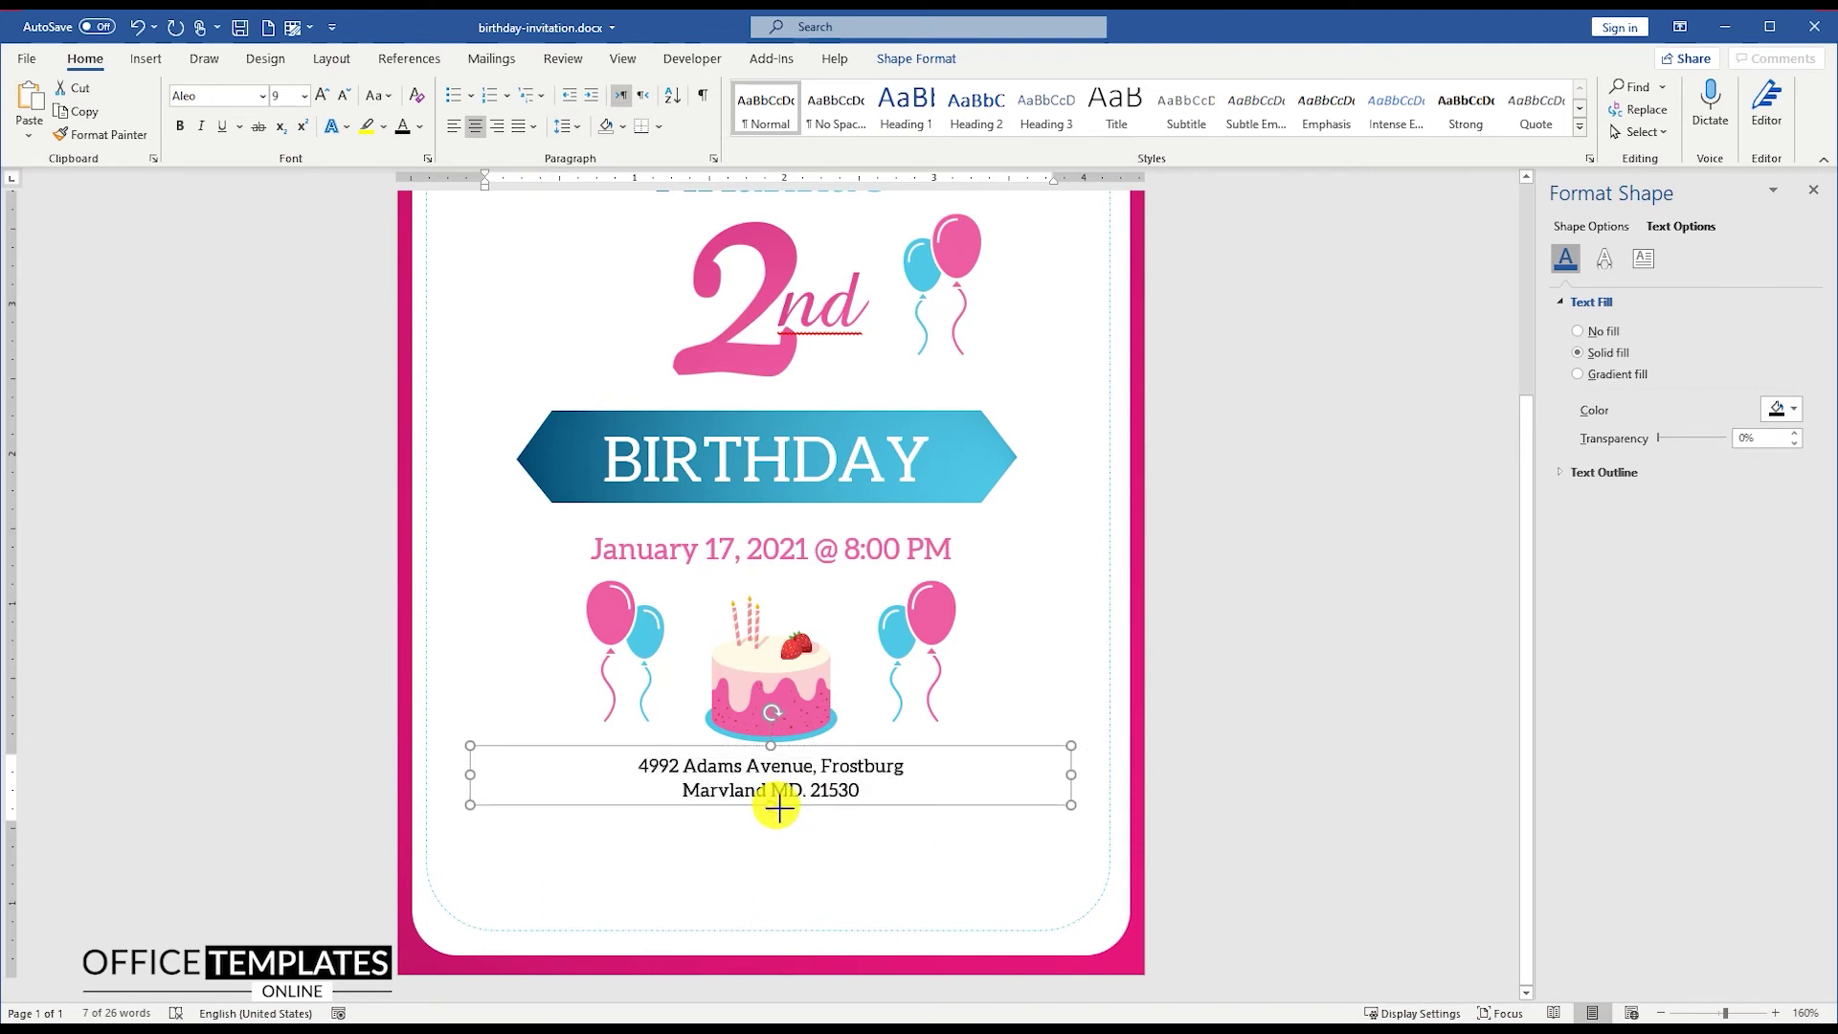
{"action": "left_click_drag", "start_coordinate": [471, 776], "coordinate": [688, 772]}
{"action": "left_click_drag", "start_coordinate": [820, 747], "coordinate": [737, 750]}
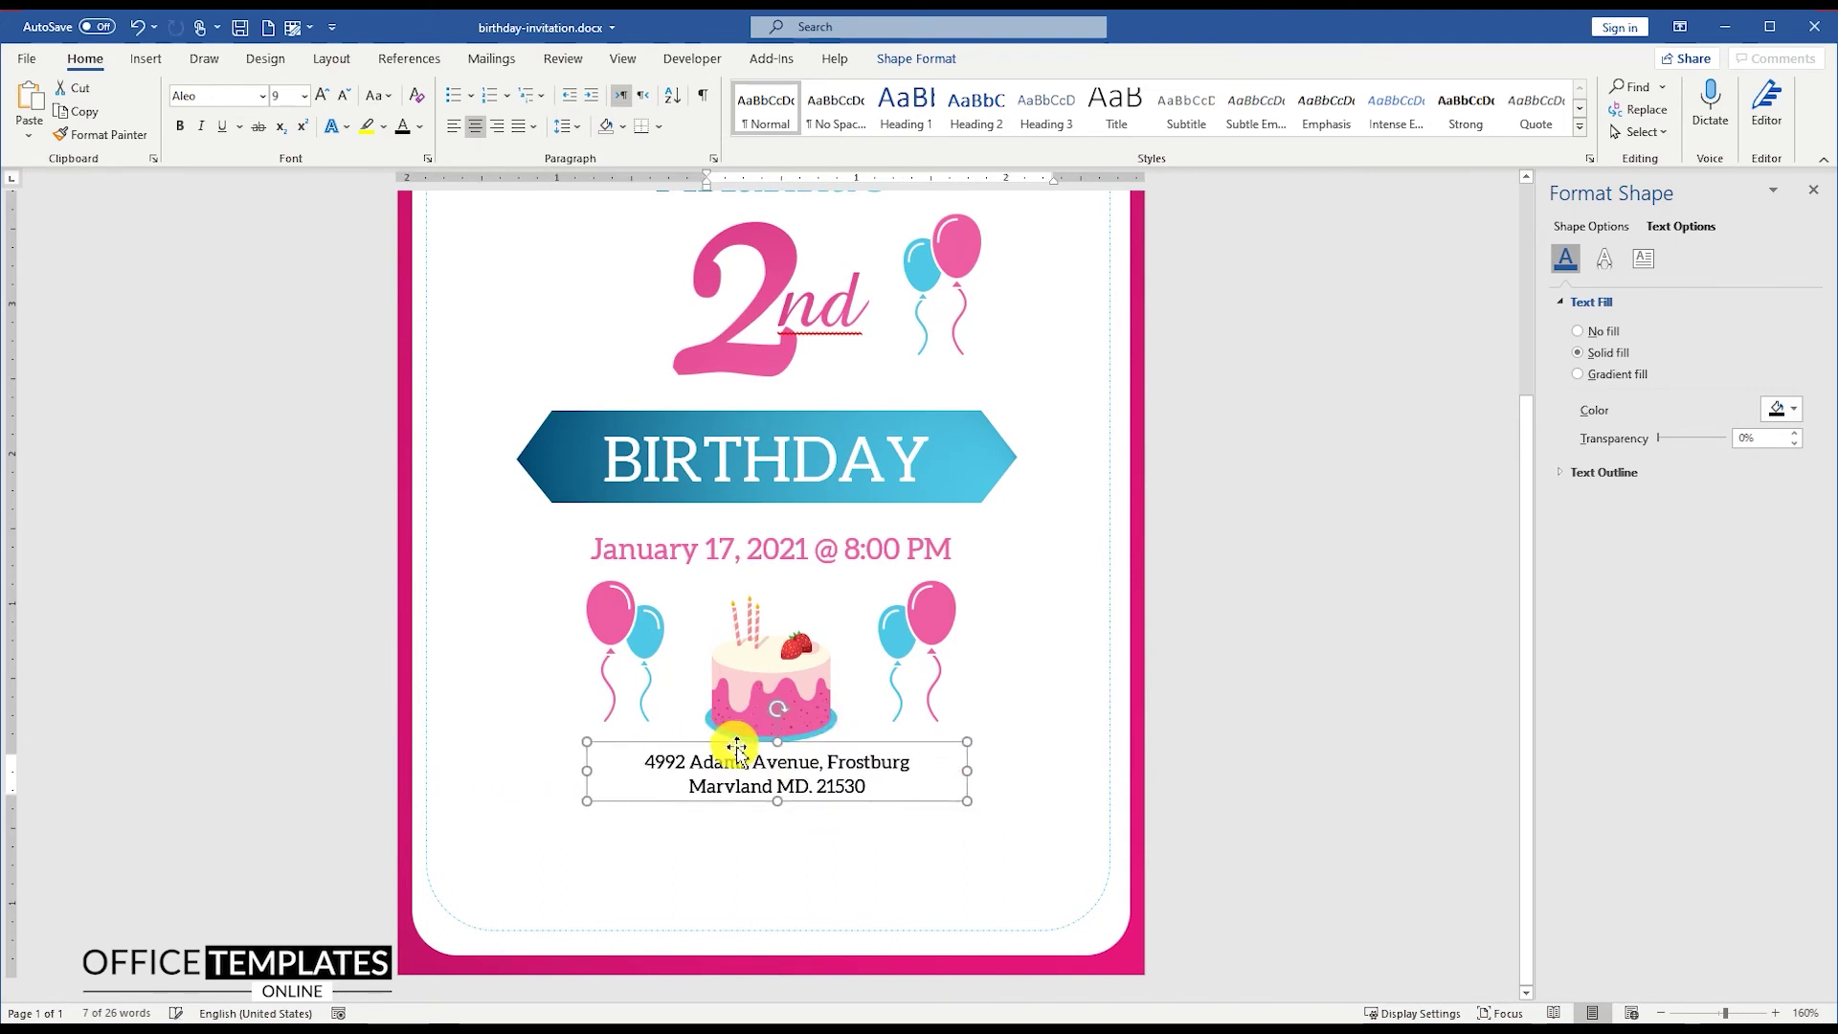
{"action": "left_click", "coordinate": [917, 58]}
{"action": "left_click", "coordinate": [1551, 103]}
{"action": "left_click", "coordinate": [1580, 189]}
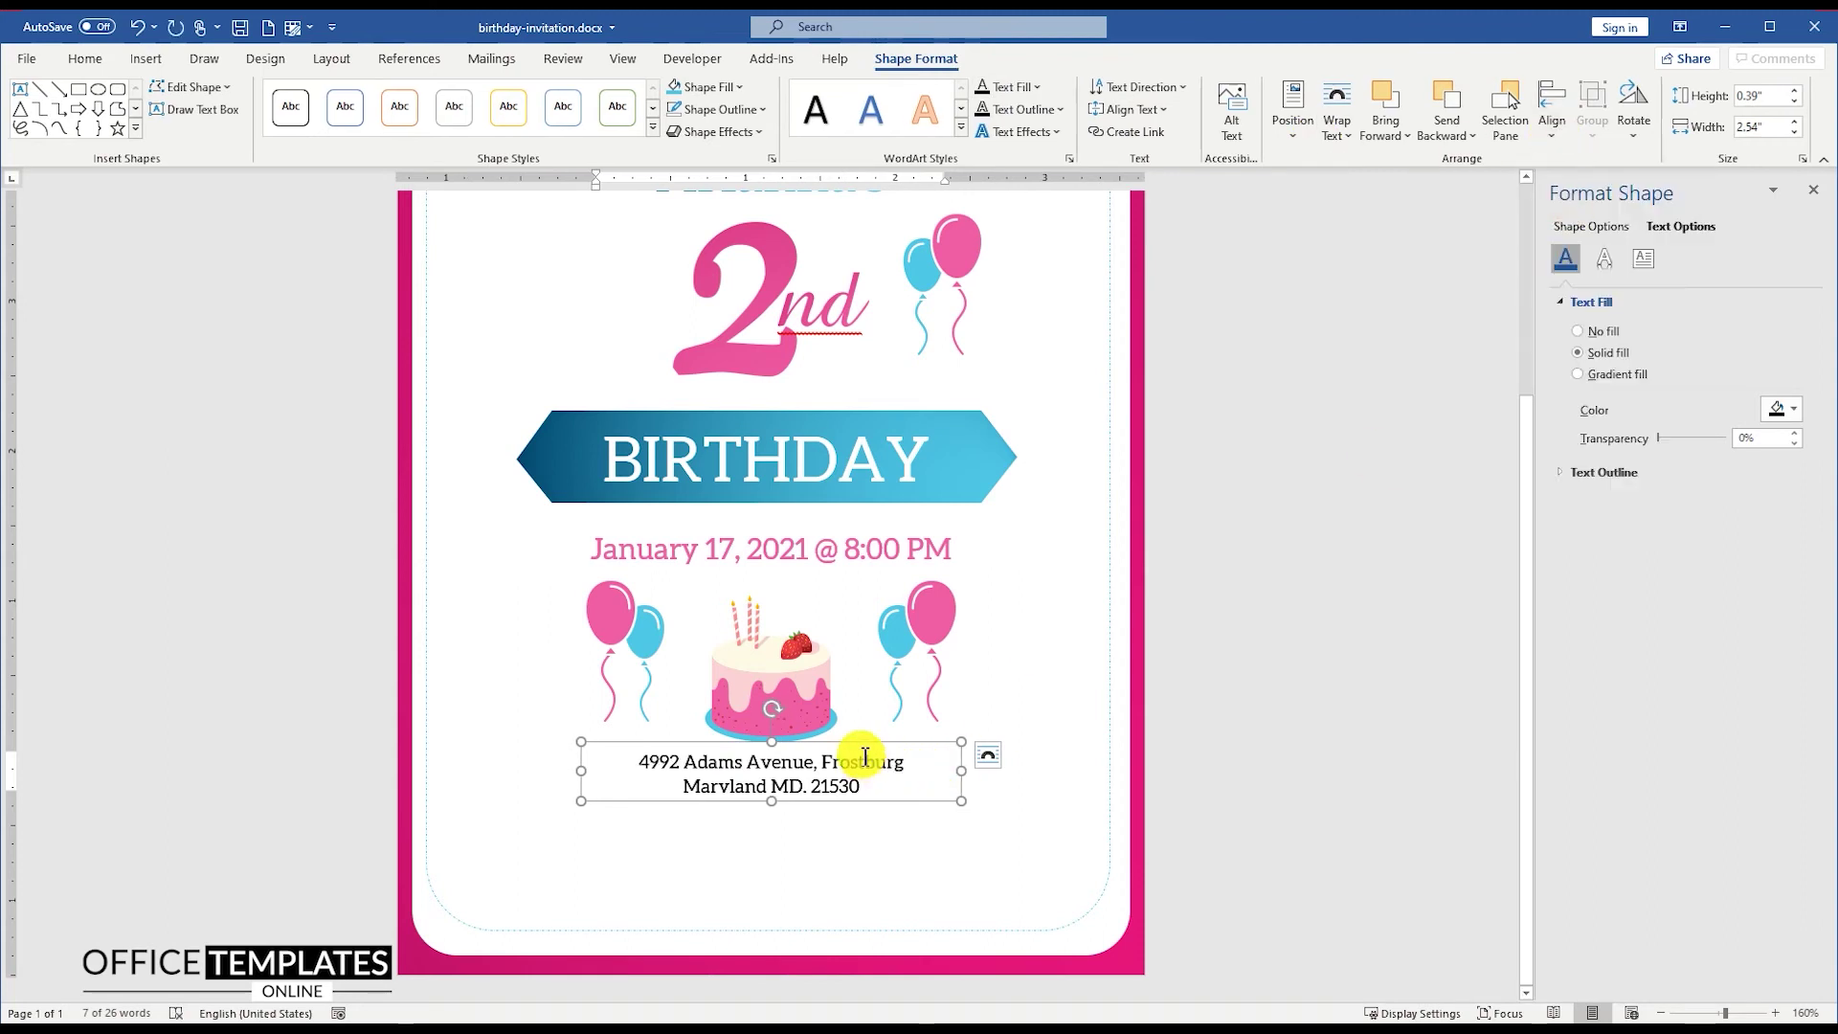
{"action": "left_click_drag", "start_coordinate": [864, 745], "coordinate": [864, 810], "text": "ctrl"}
{"action": "left_click_drag", "start_coordinate": [592, 845], "coordinate": [745, 838]}
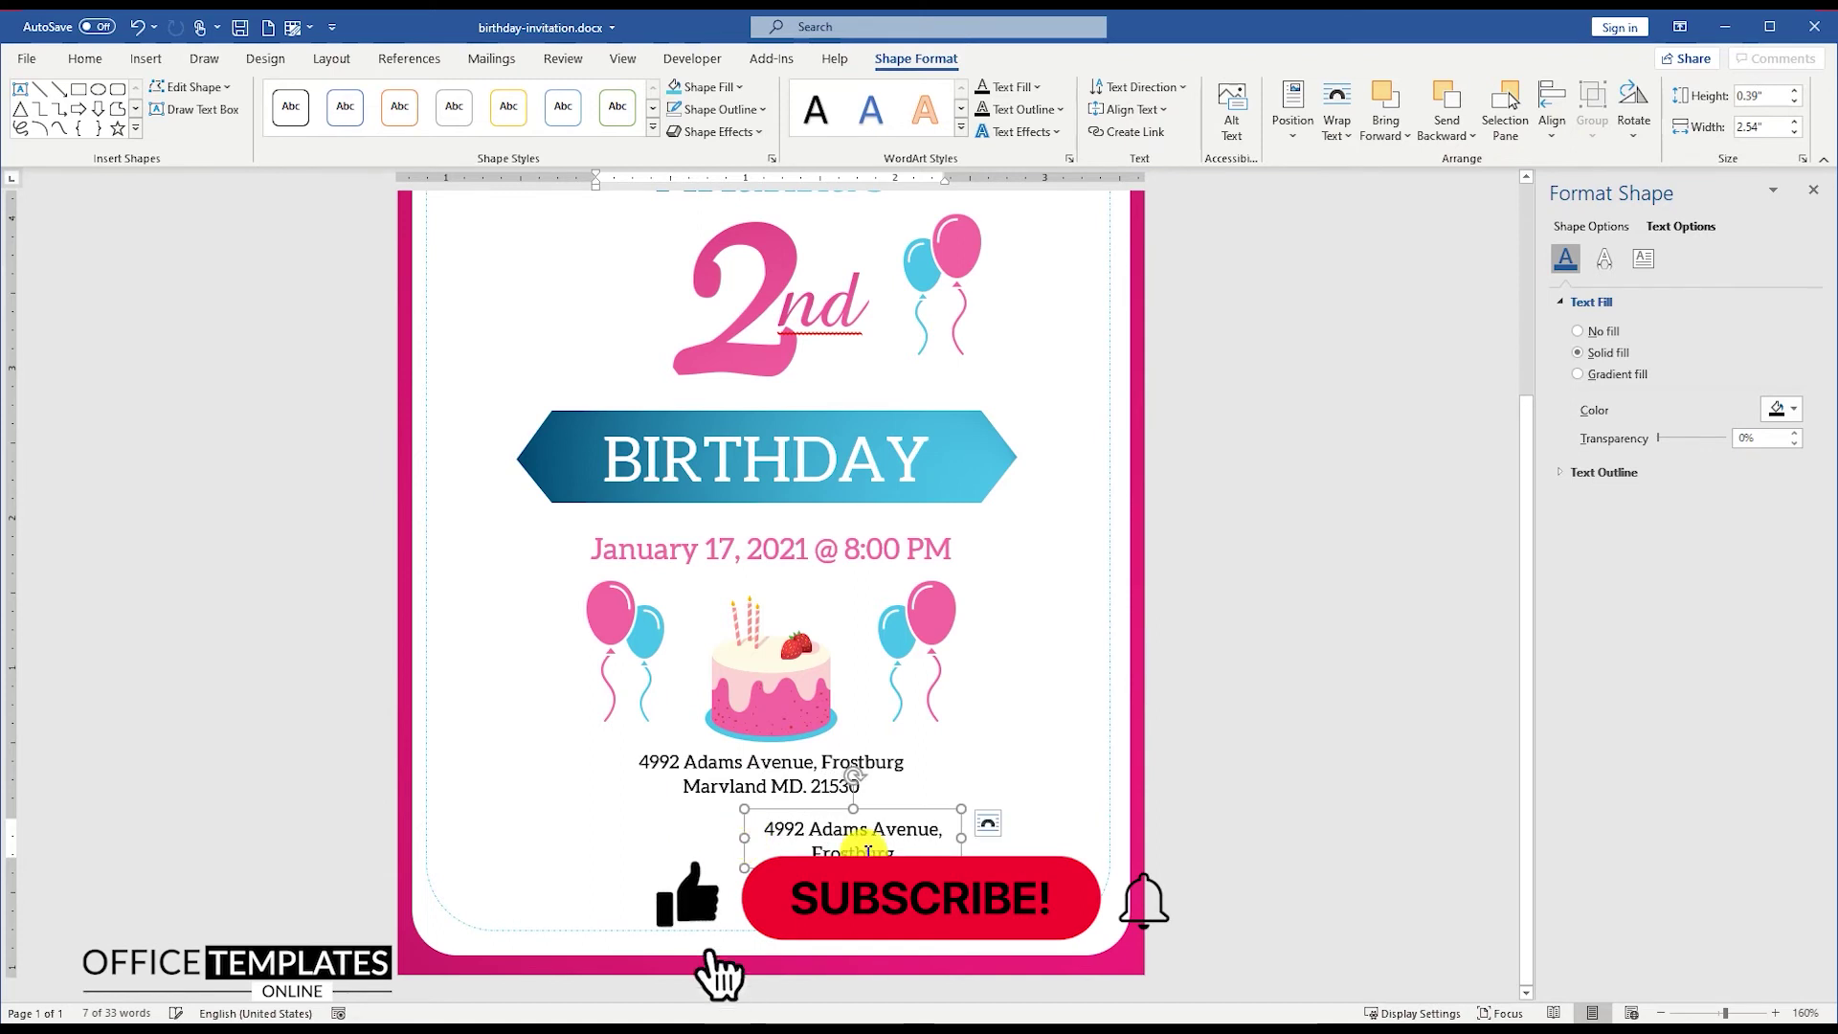
Step: Left-align the copied box, enter the host's contact details, and move it below the address
{"action": "left_click", "coordinate": [85, 59]}
{"action": "left_click", "coordinate": [453, 126]}
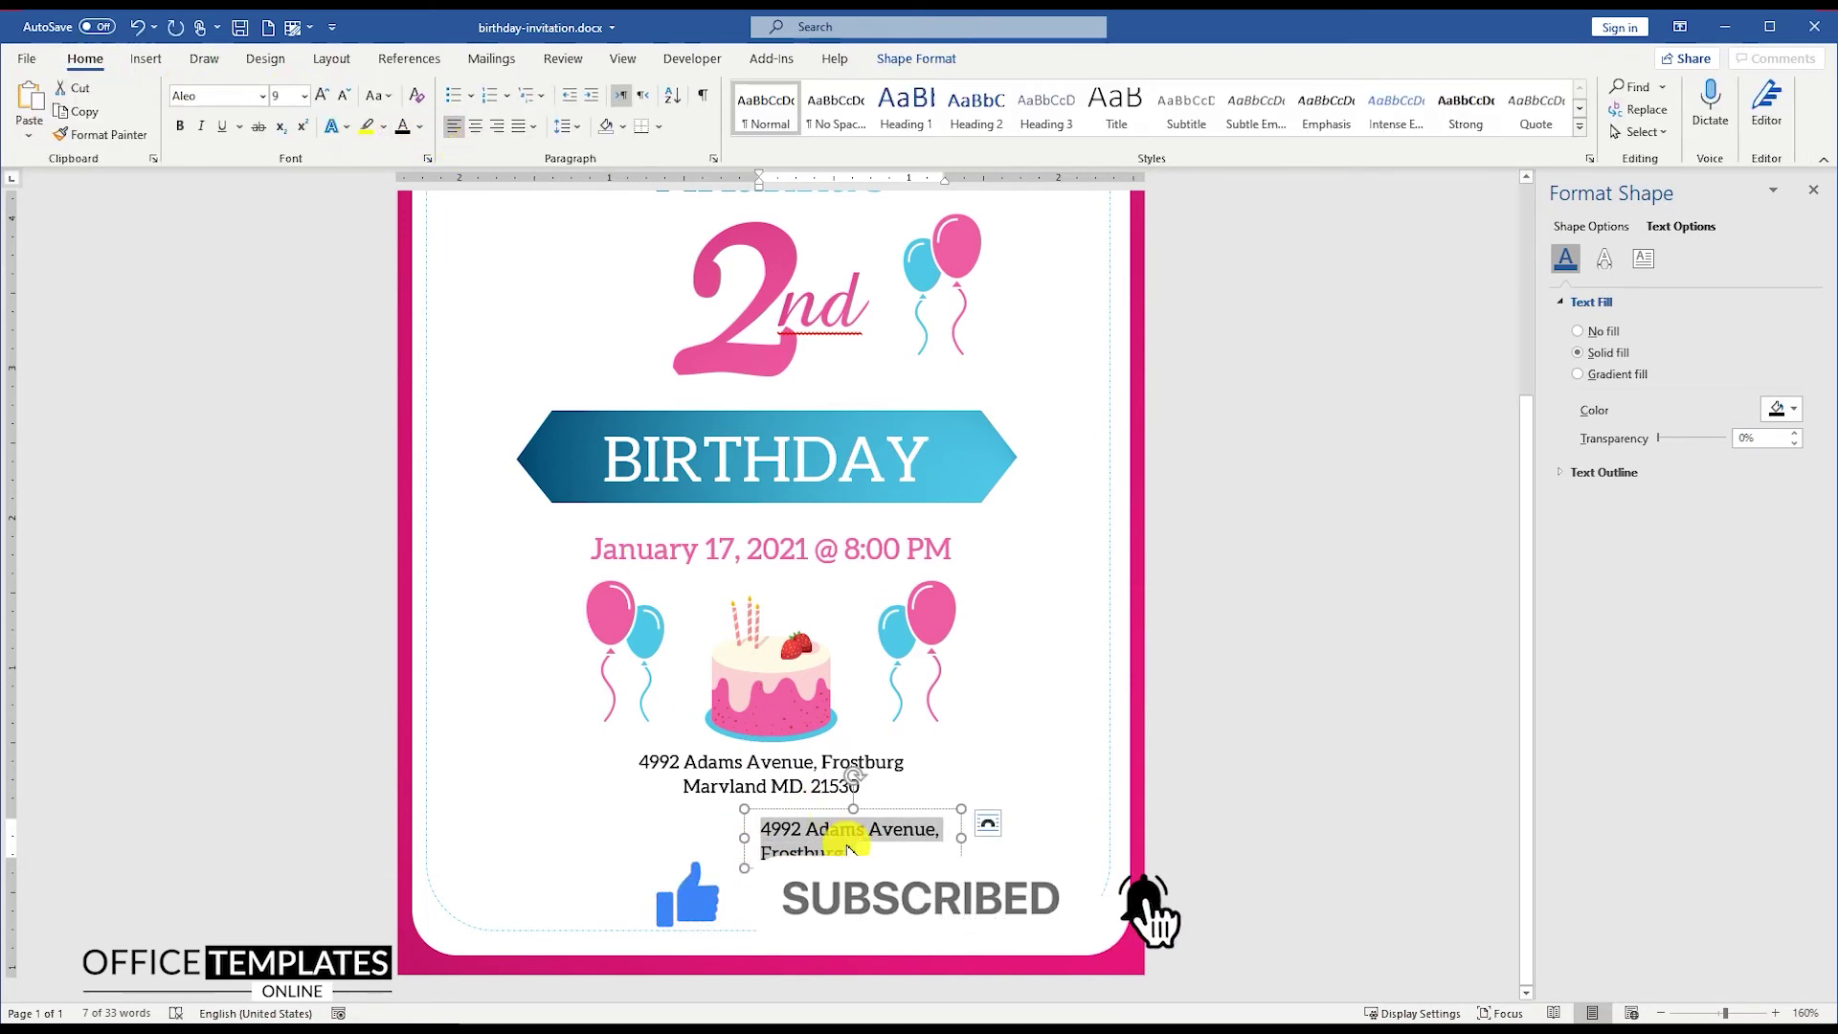
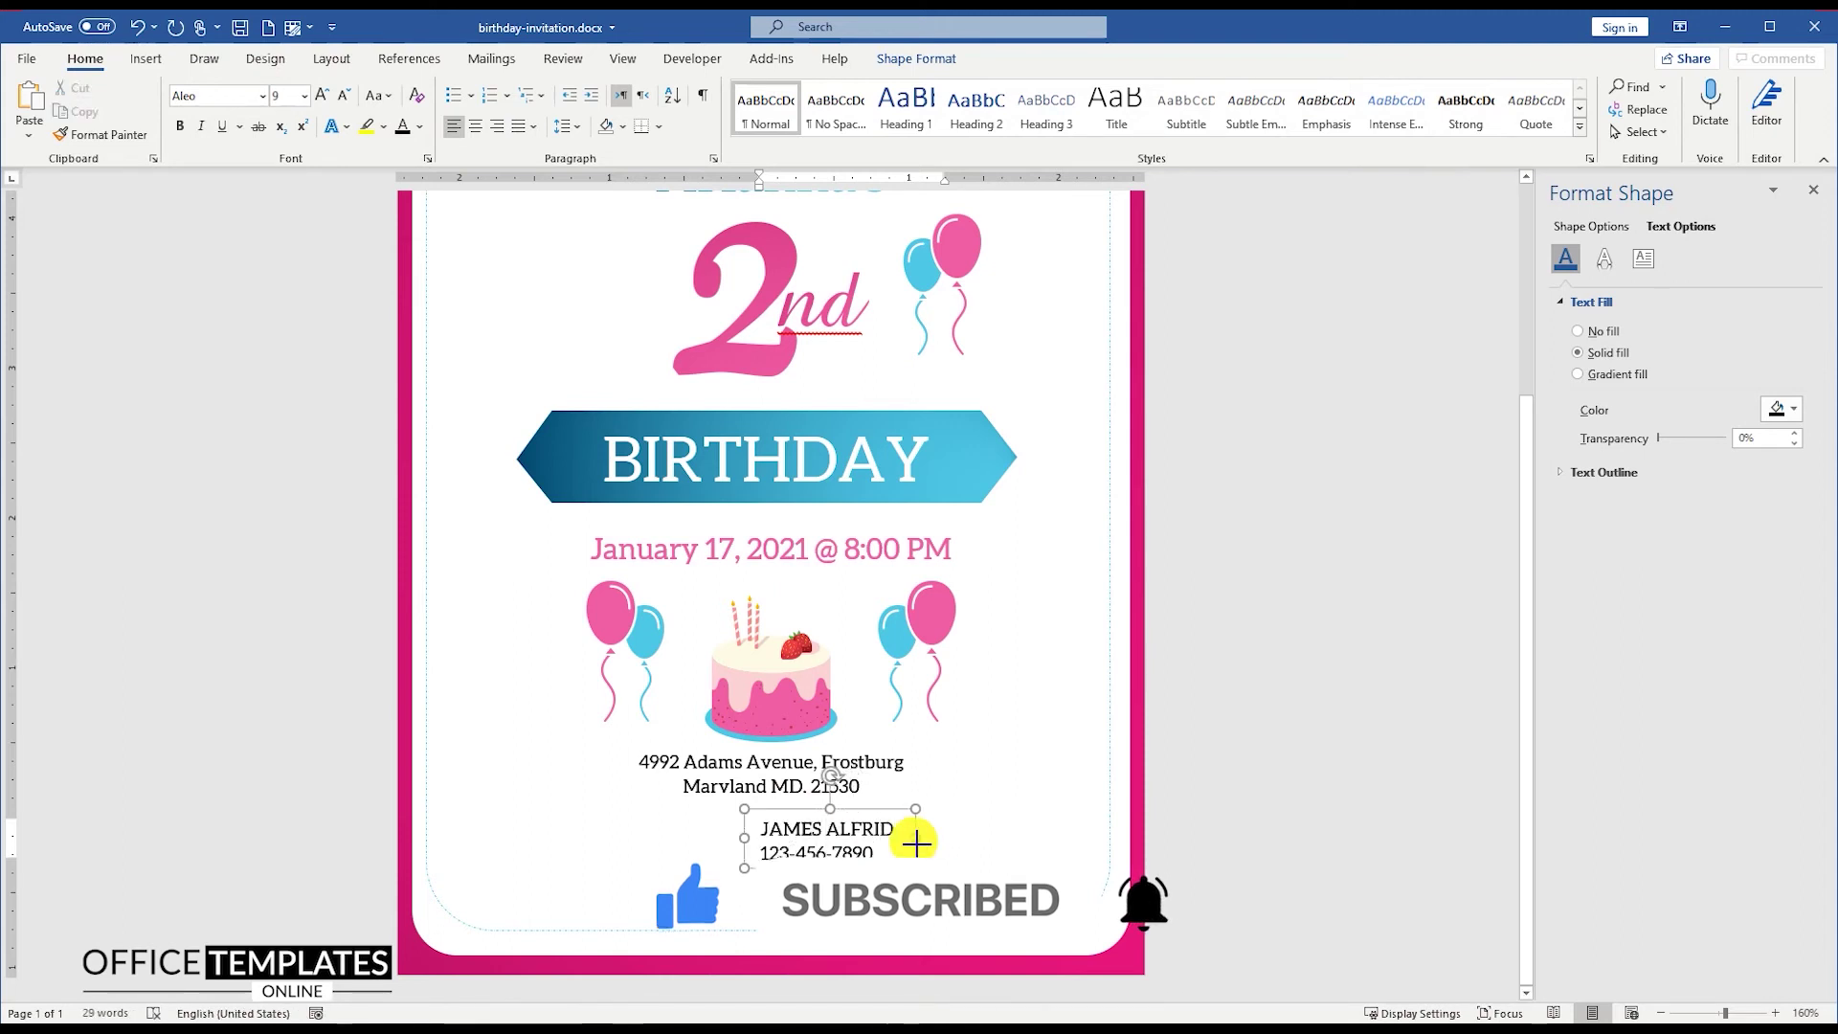
{"action": "left_click_drag", "start_coordinate": [870, 821], "coordinate": [755, 833]}
Step: Turn the left copy into a right-aligned pink 'RSVP' at 24 pt
{"action": "left_click", "coordinate": [666, 867]}
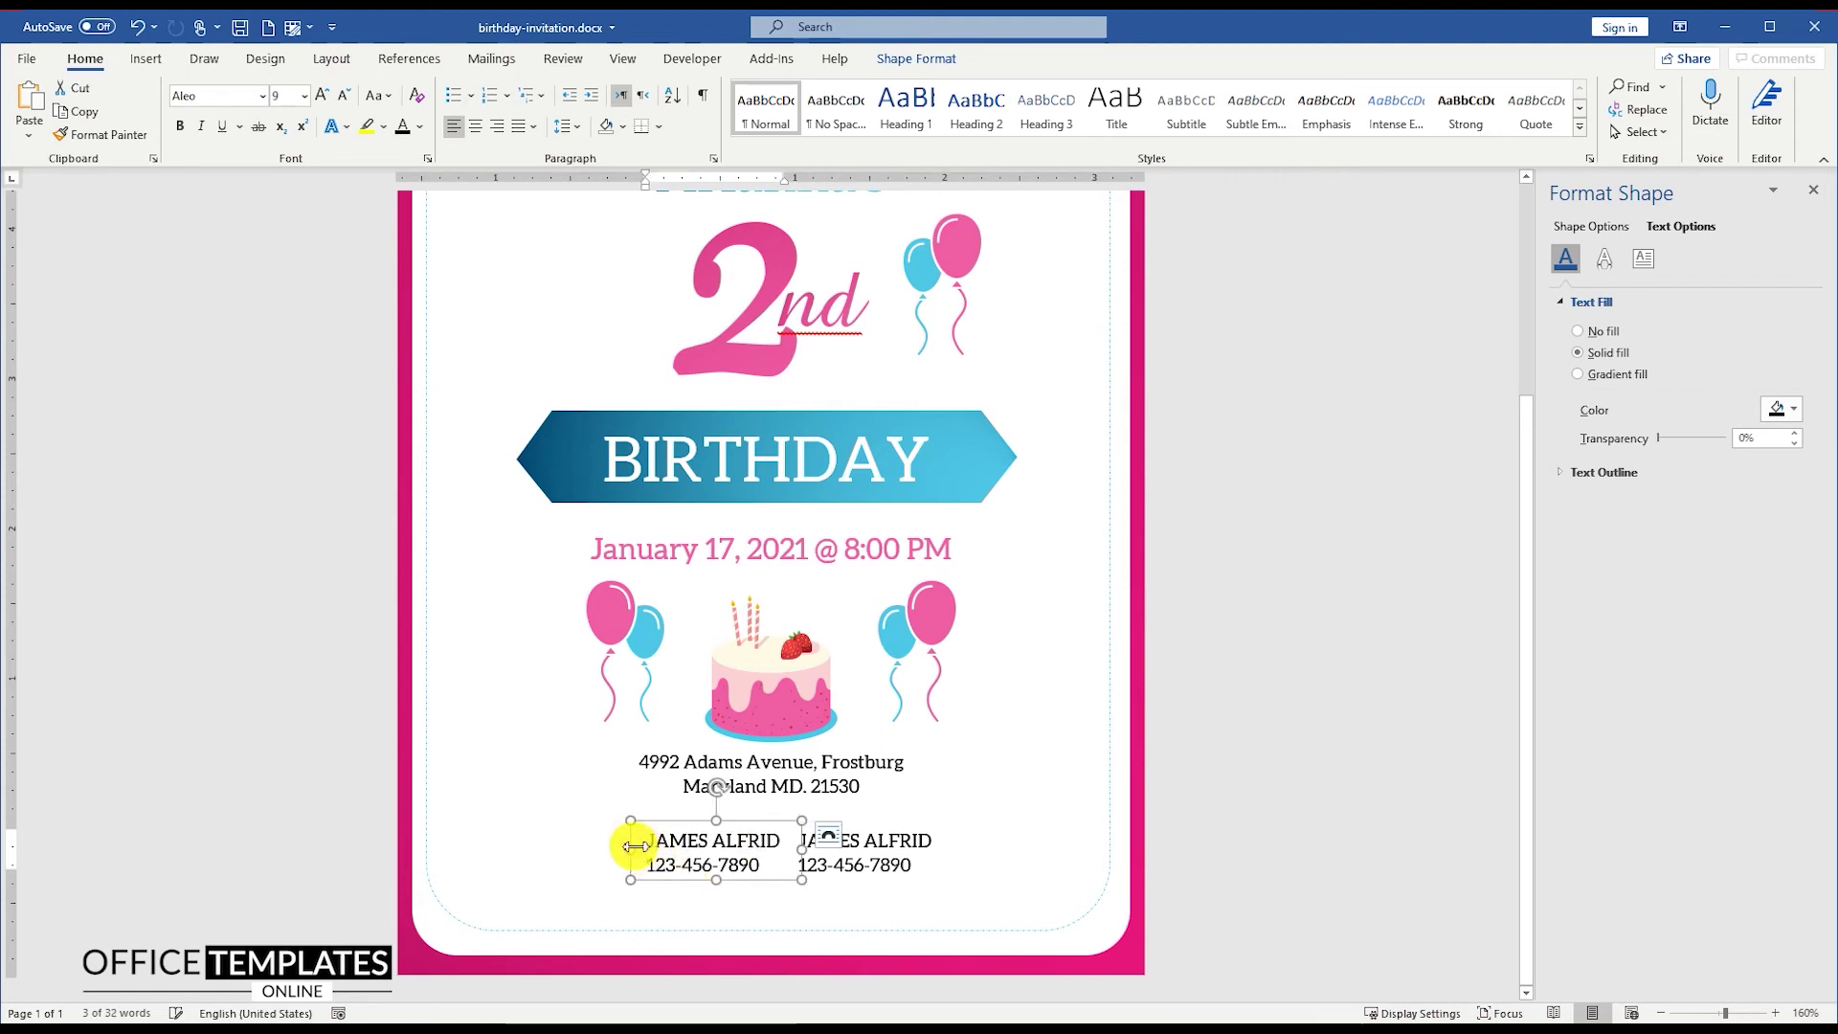
{"action": "triple_click", "coordinate": [692, 857]}
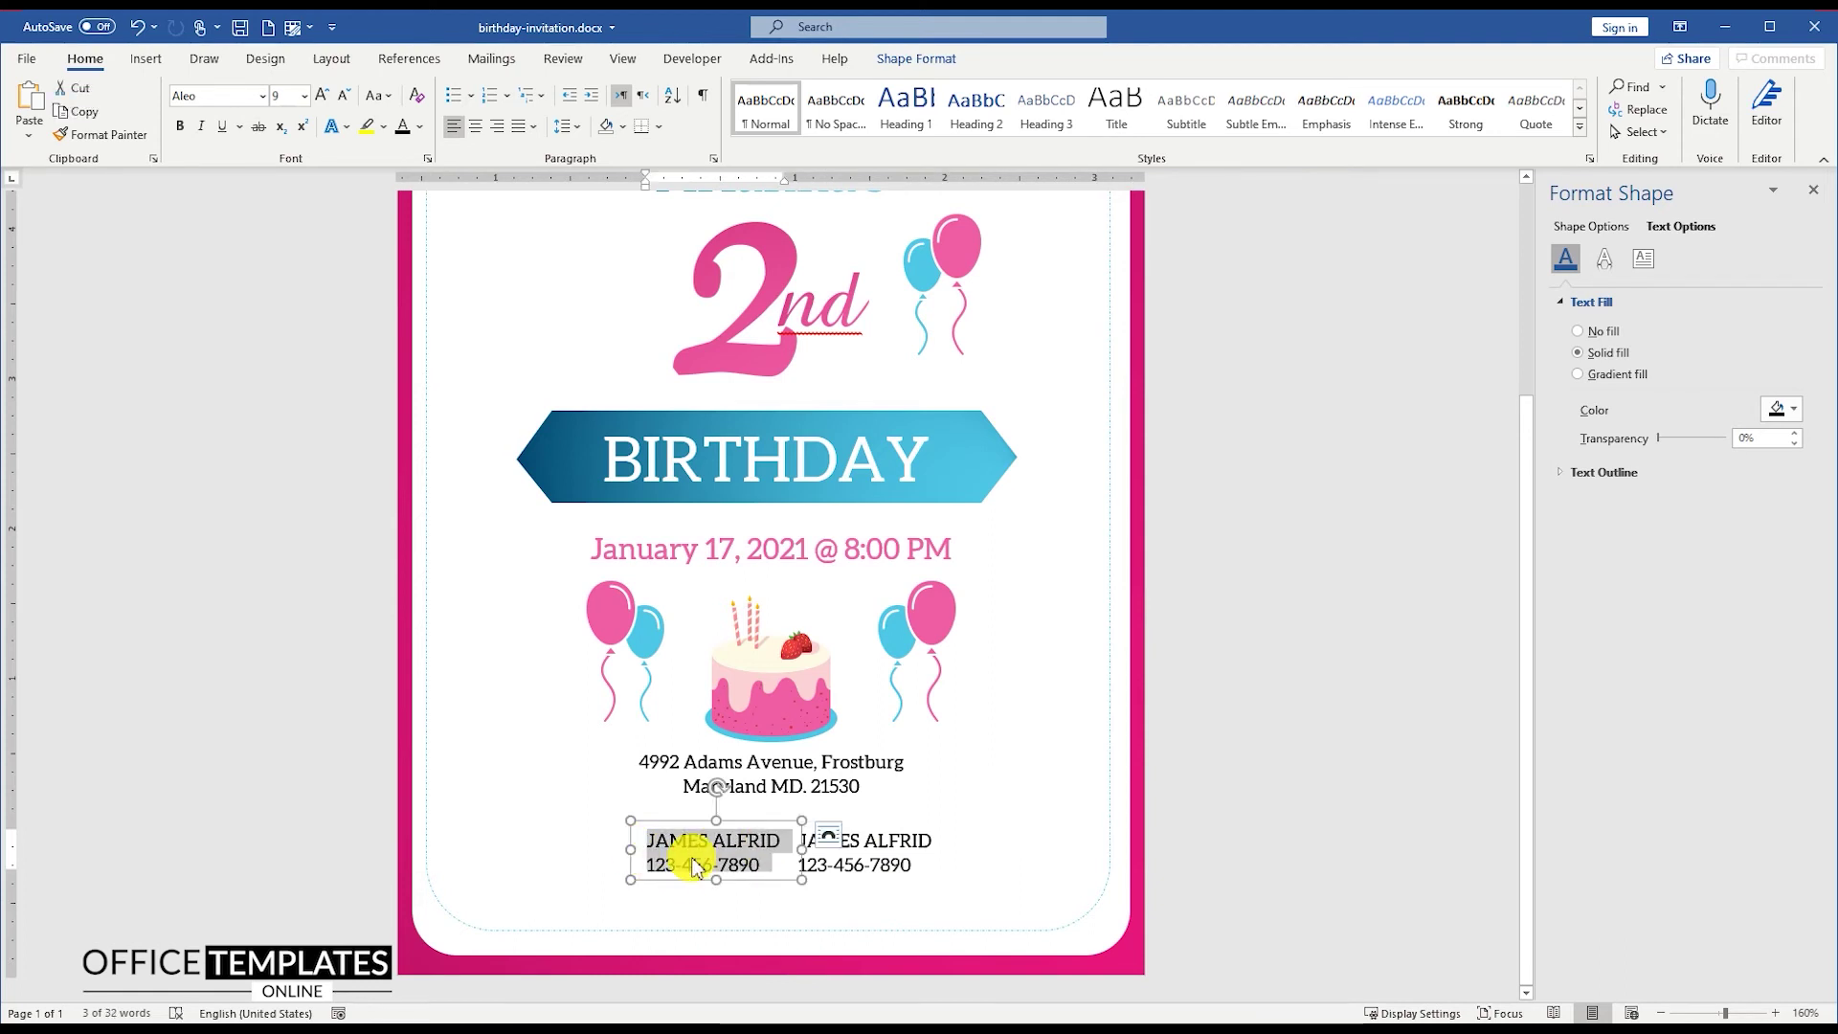
{"action": "type", "text": "RSVP"}
{"action": "double_click", "coordinate": [696, 859]}
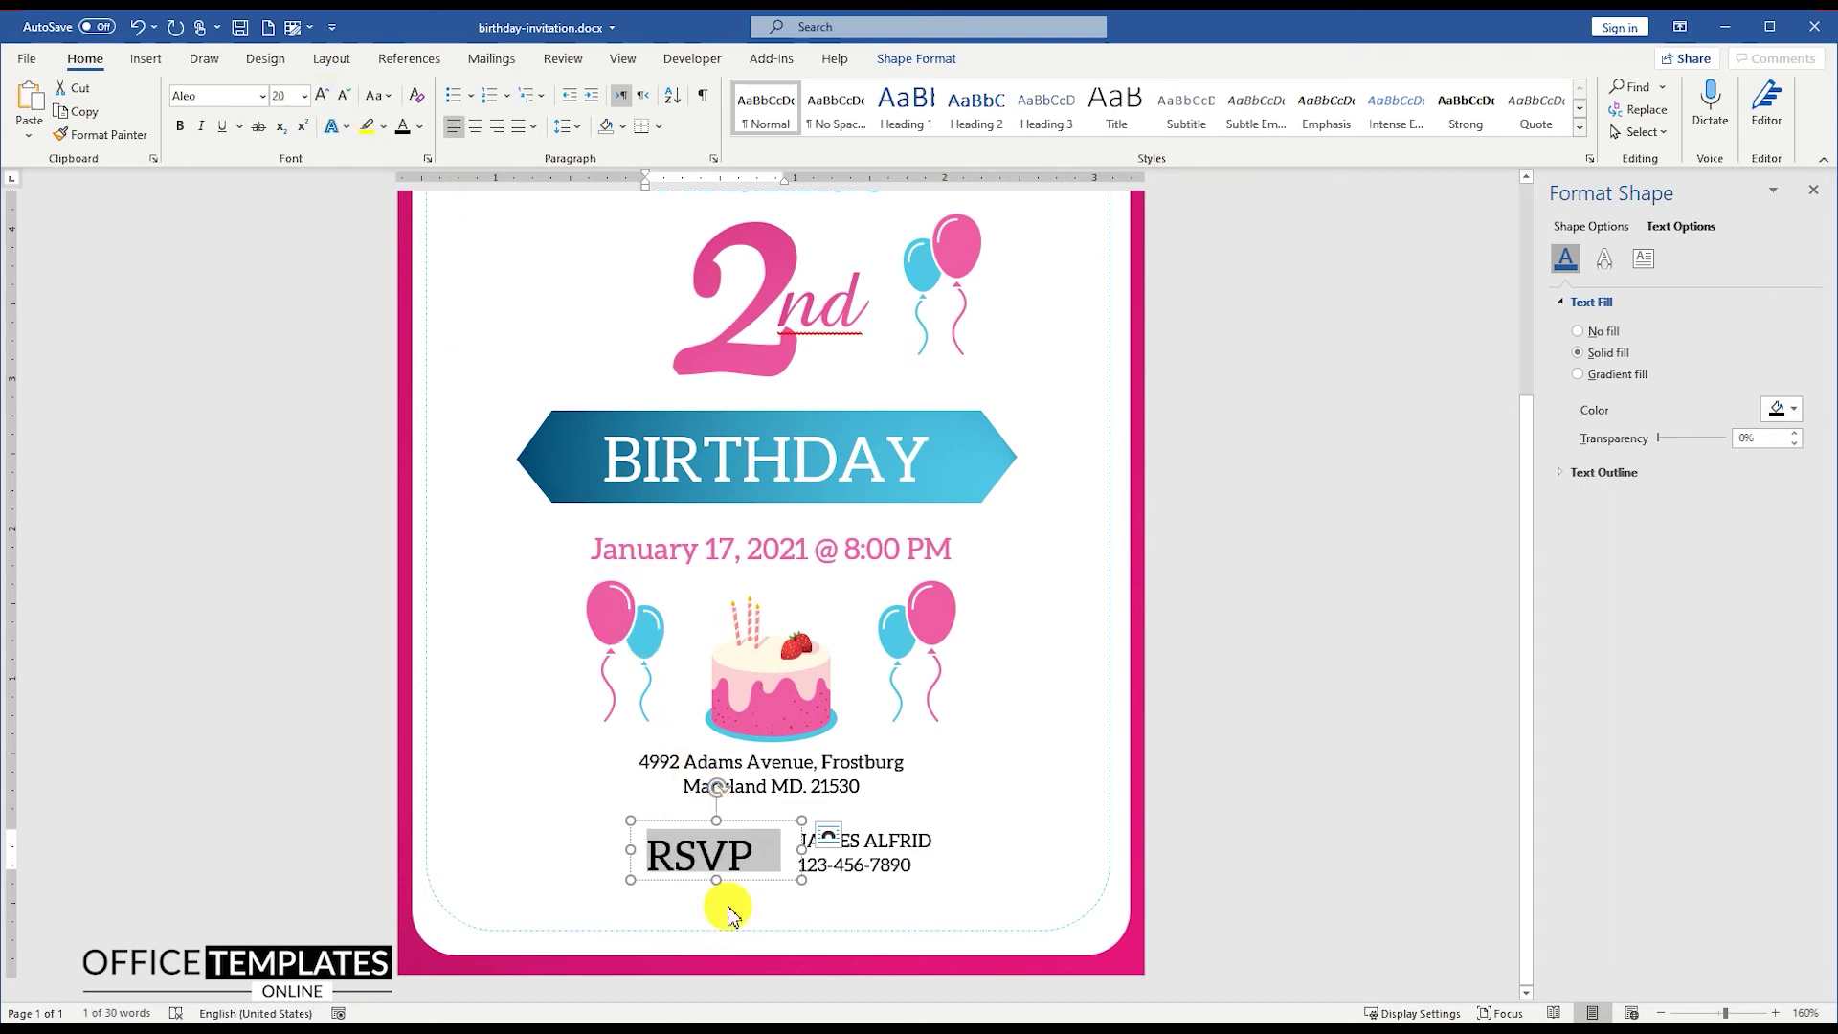
{"action": "left_click_drag", "start_coordinate": [718, 881], "coordinate": [718, 897]}
{"action": "left_click_drag", "start_coordinate": [623, 861], "coordinate": [608, 861]}
{"action": "left_click", "coordinate": [323, 96]}
{"action": "left_click", "coordinate": [323, 95]}
{"action": "left_click", "coordinate": [422, 127]}
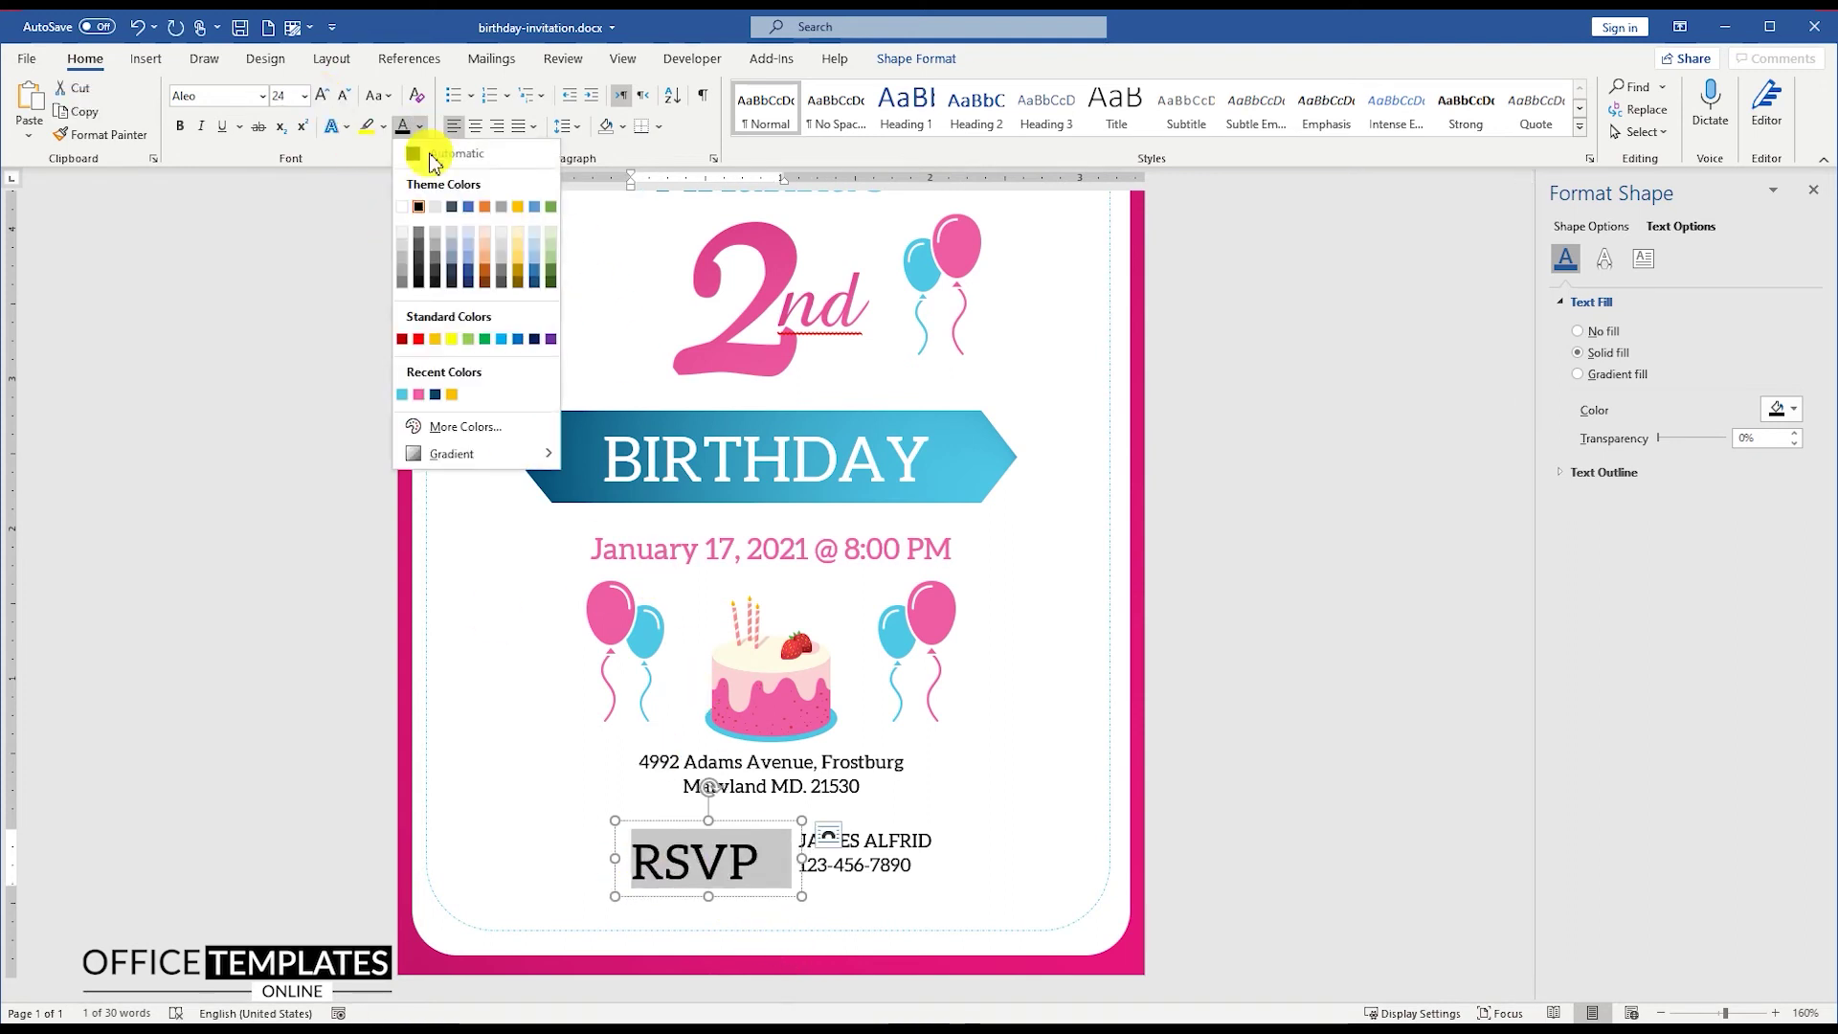
{"action": "left_click", "coordinate": [419, 394]}
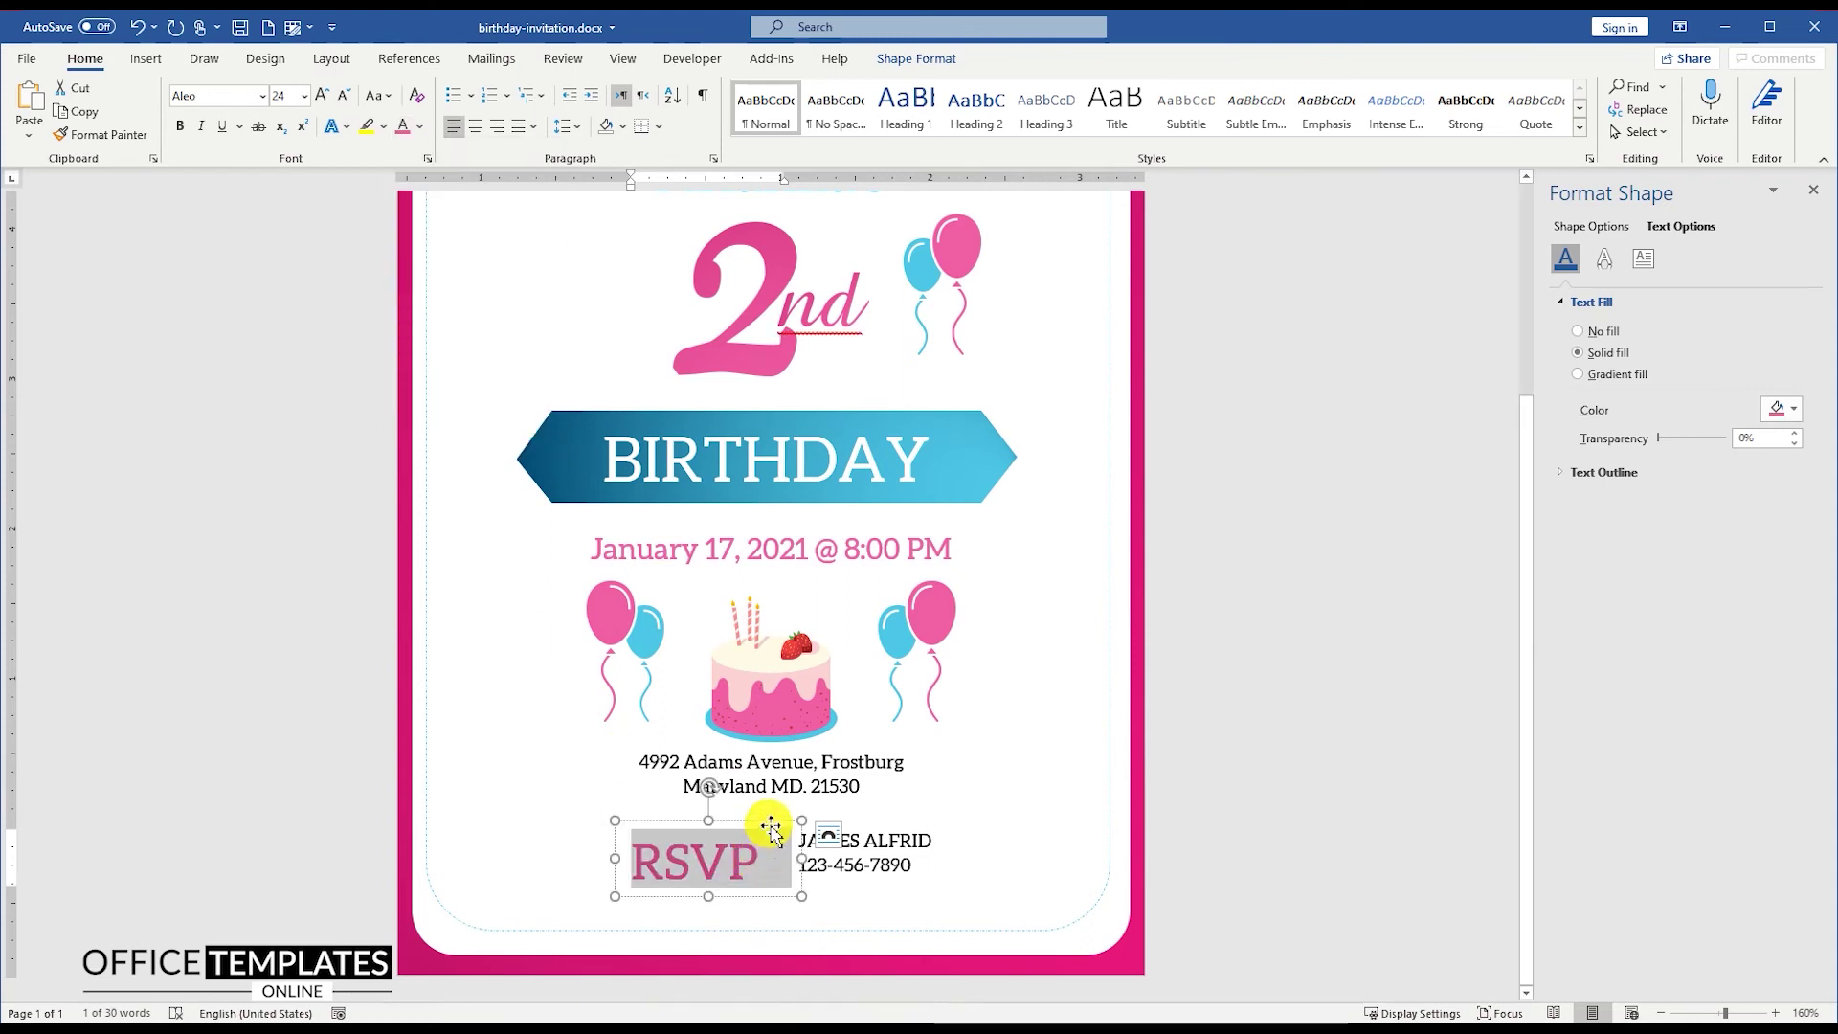
{"action": "left_click_drag", "start_coordinate": [771, 829], "coordinate": [764, 820]}
{"action": "left_click", "coordinate": [496, 127]}
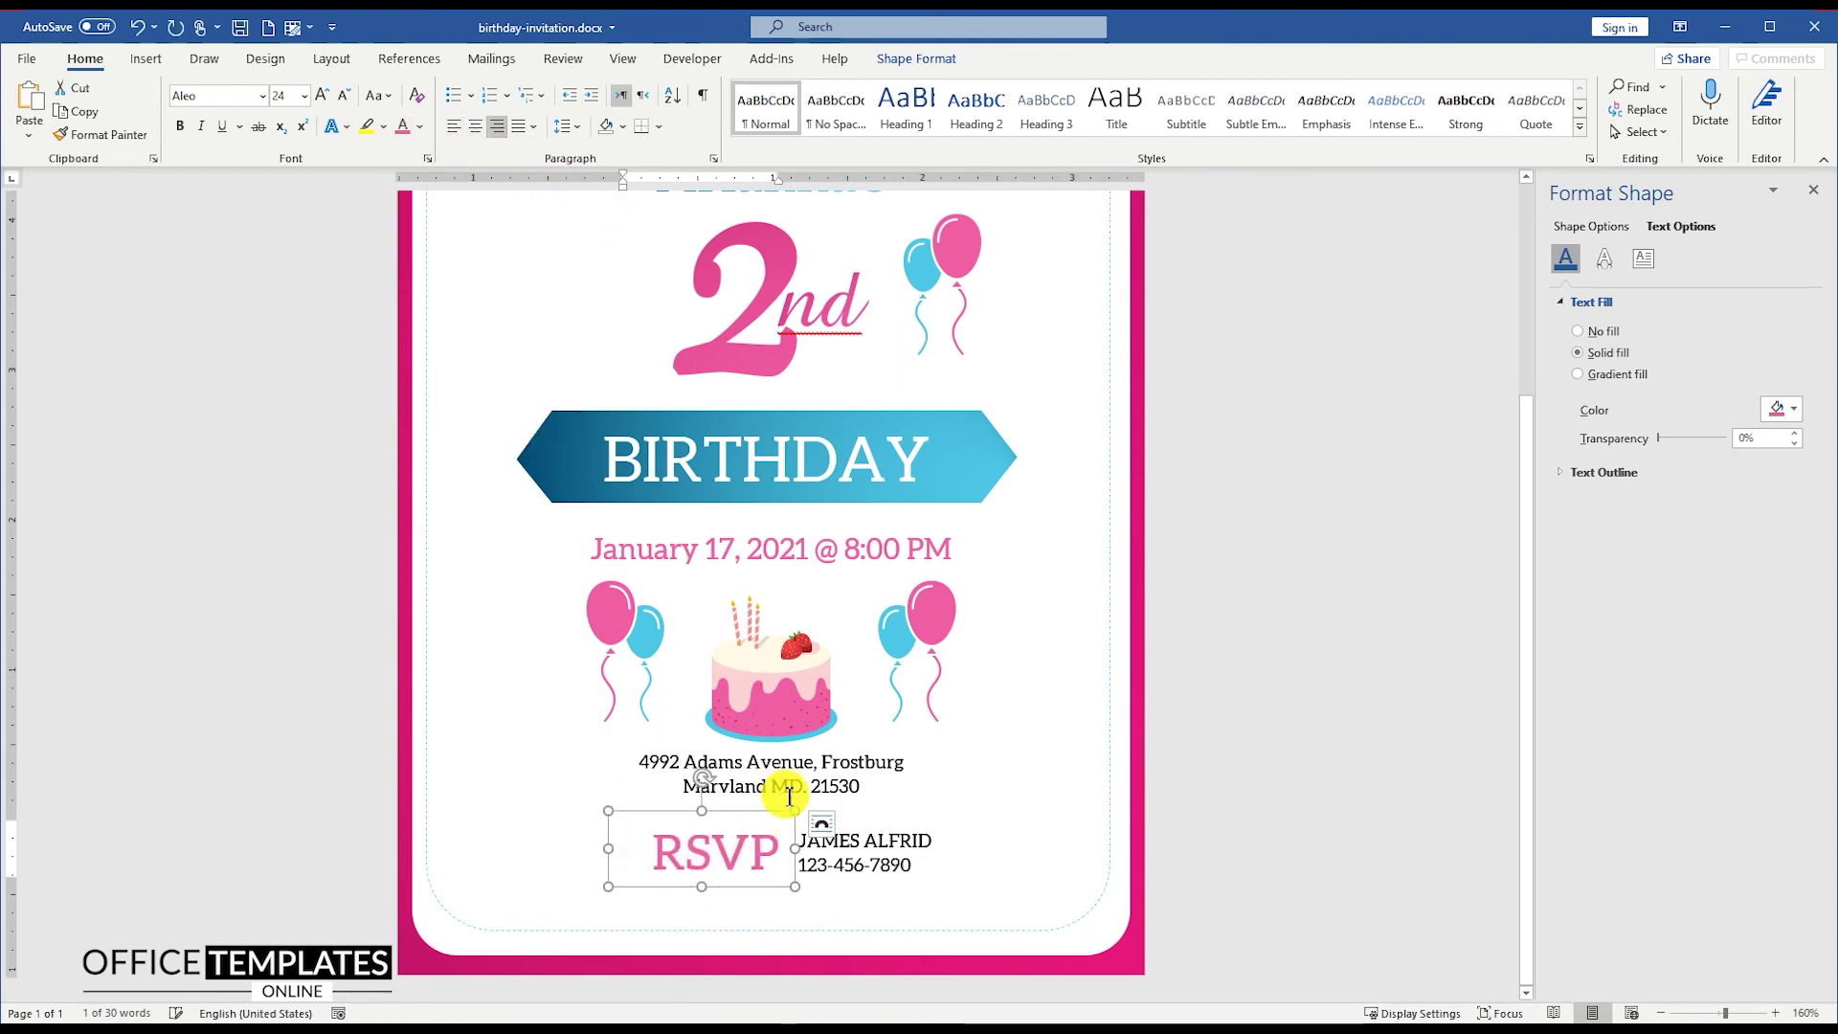
{"action": "left_click_drag", "start_coordinate": [770, 816], "coordinate": [756, 816]}
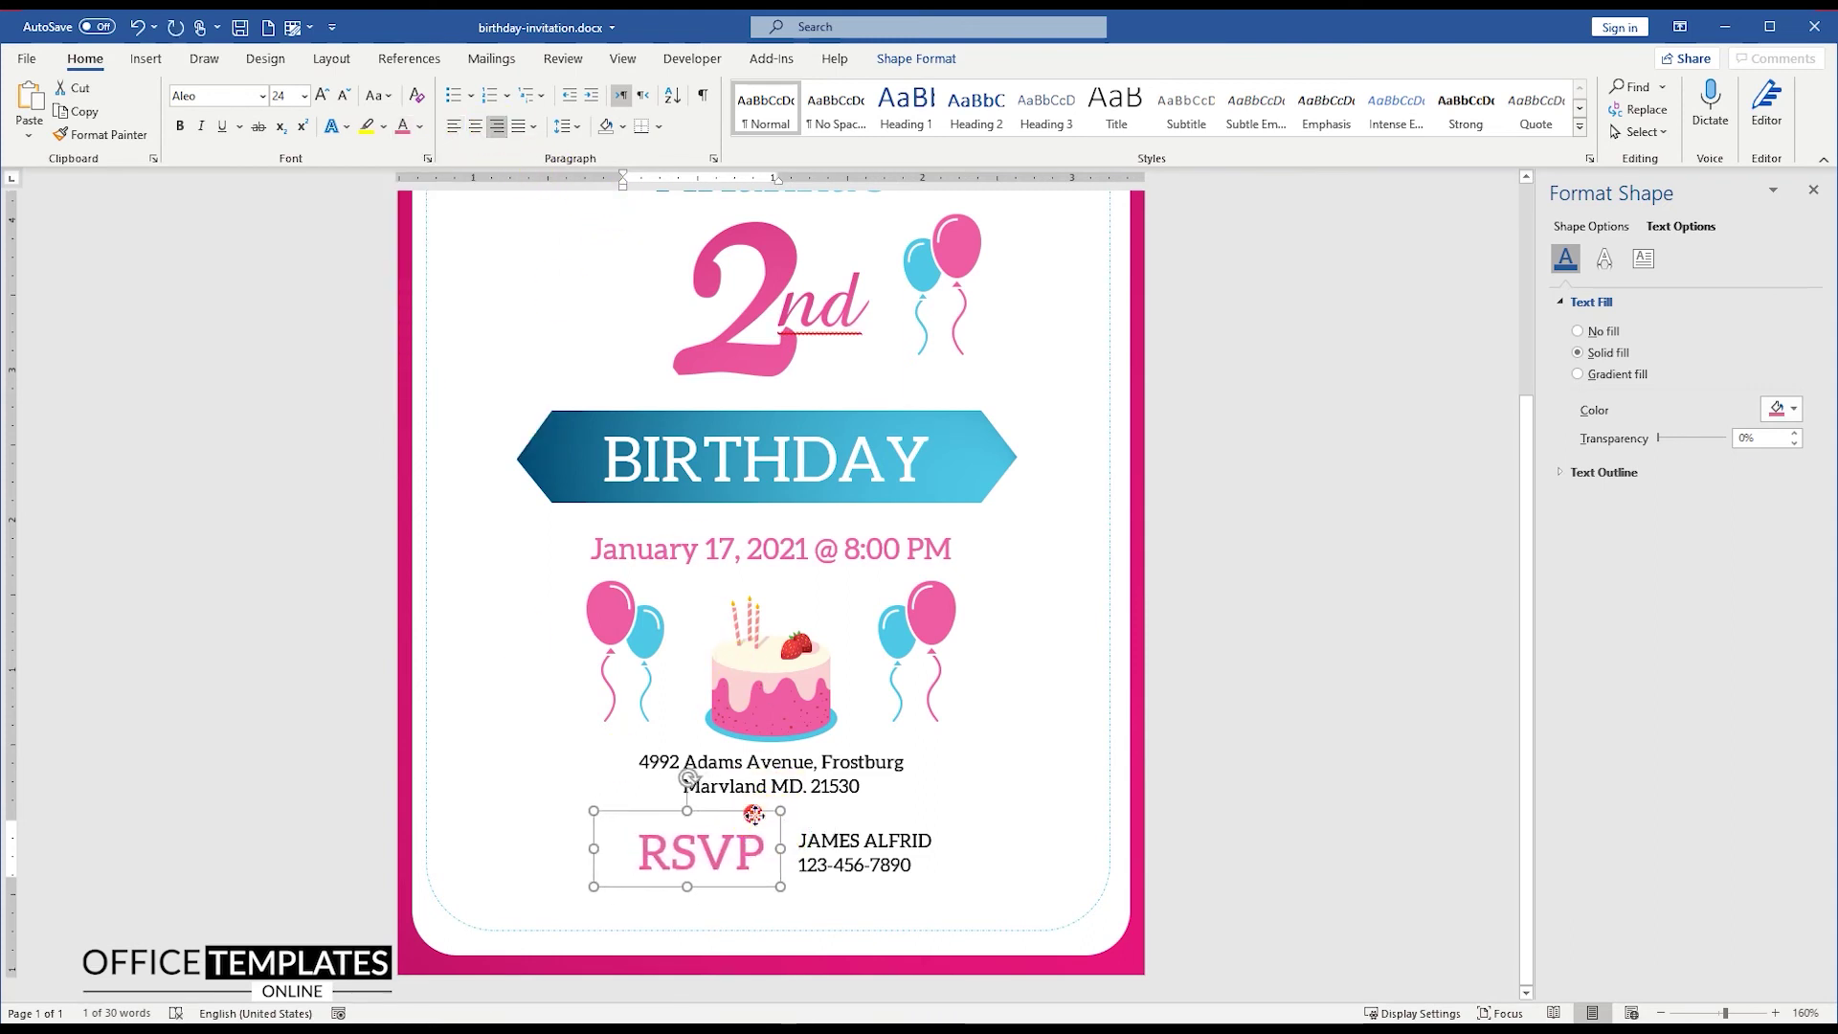
Step: Enlarge the contact details text and box, set it beside RSVP, and nudge everything under the address
{"action": "left_click", "coordinate": [841, 843]}
{"action": "left_click_drag", "start_coordinate": [954, 855], "coordinate": [974, 861]}
{"action": "key", "text": "ctrl+a"}
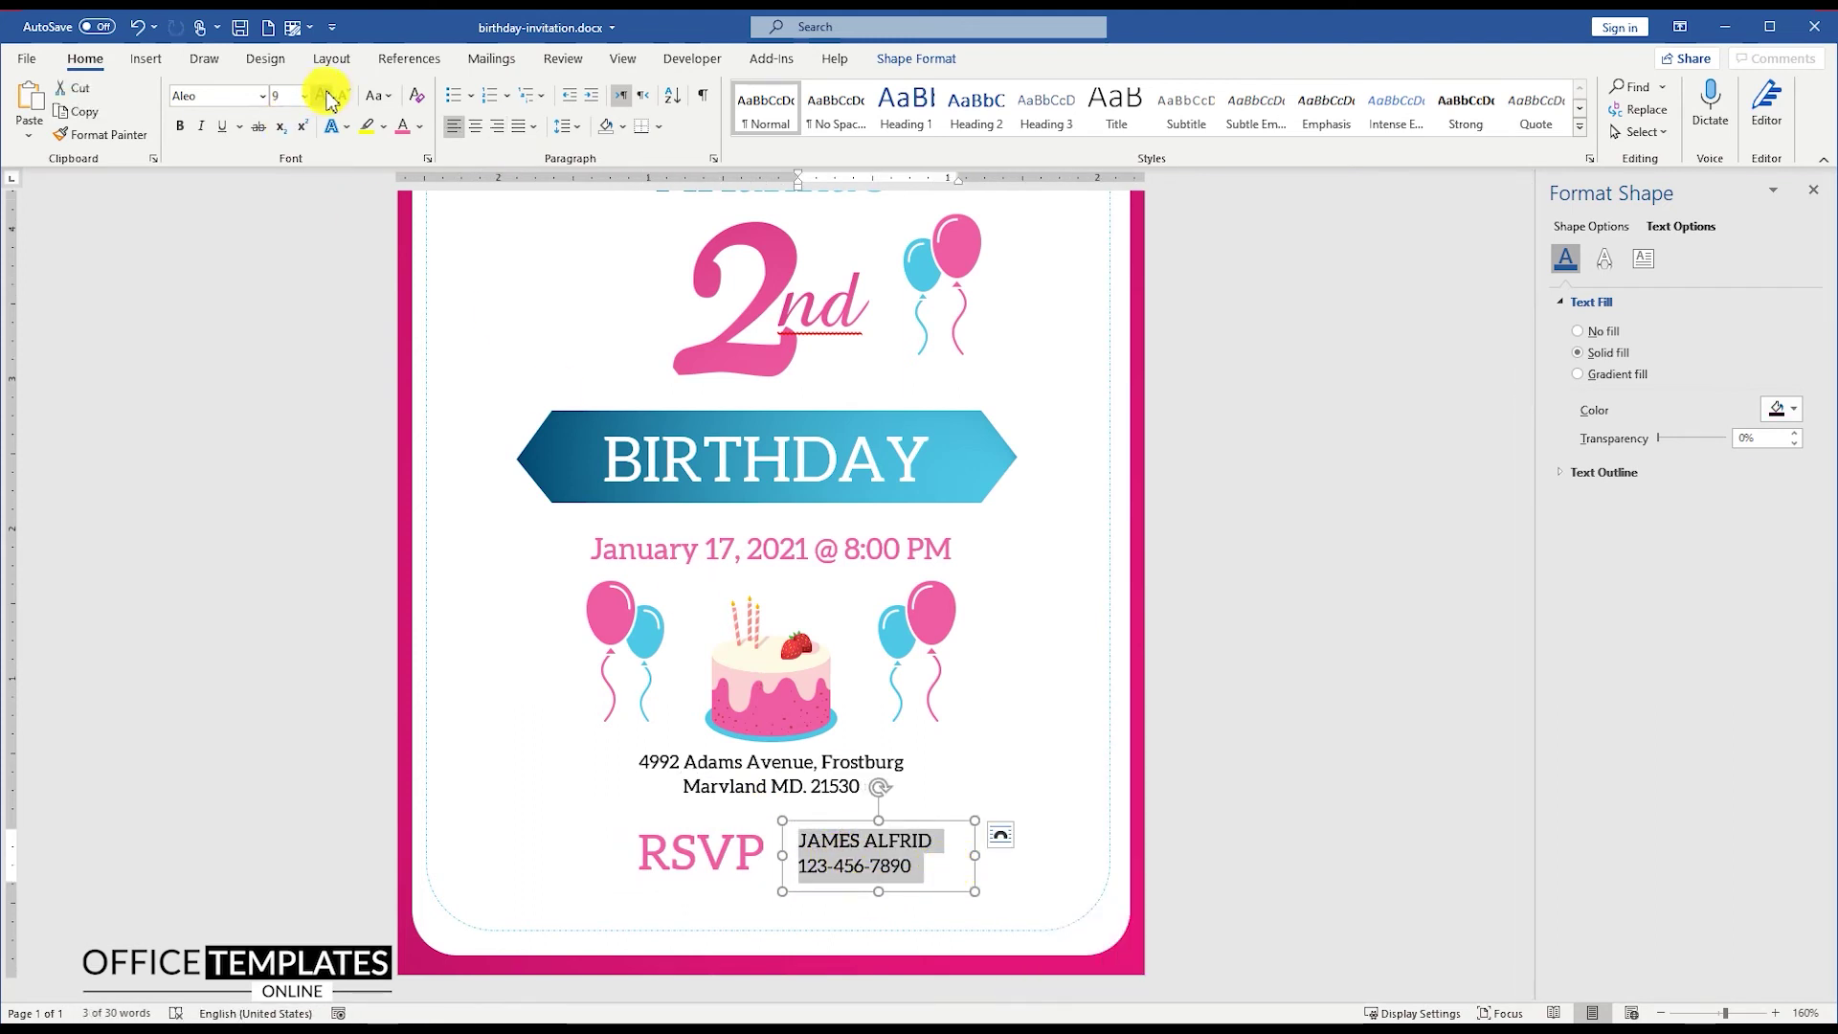
{"action": "left_click", "coordinate": [321, 95]}
{"action": "left_click_drag", "start_coordinate": [832, 825], "coordinate": [812, 821]}
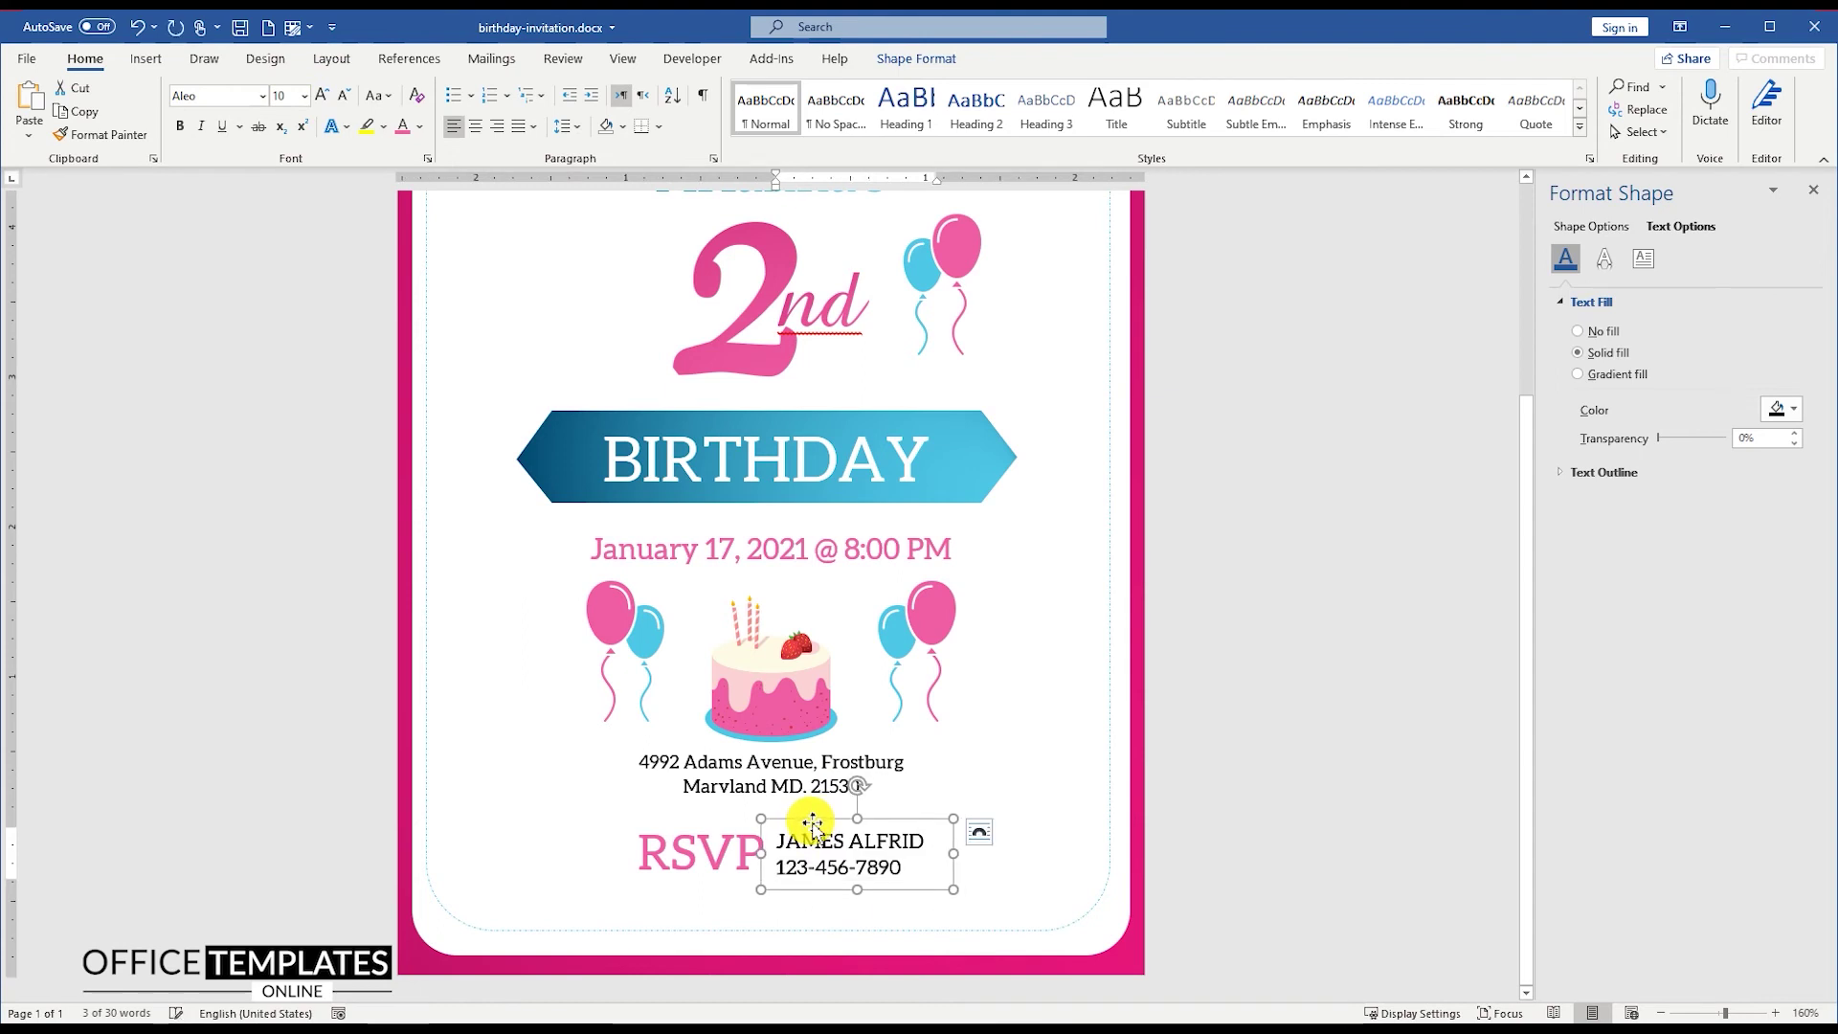
{"action": "left_click", "coordinate": [723, 843], "text": "shift"}
{"action": "left_click_drag", "start_coordinate": [811, 822], "coordinate": [799, 814]}
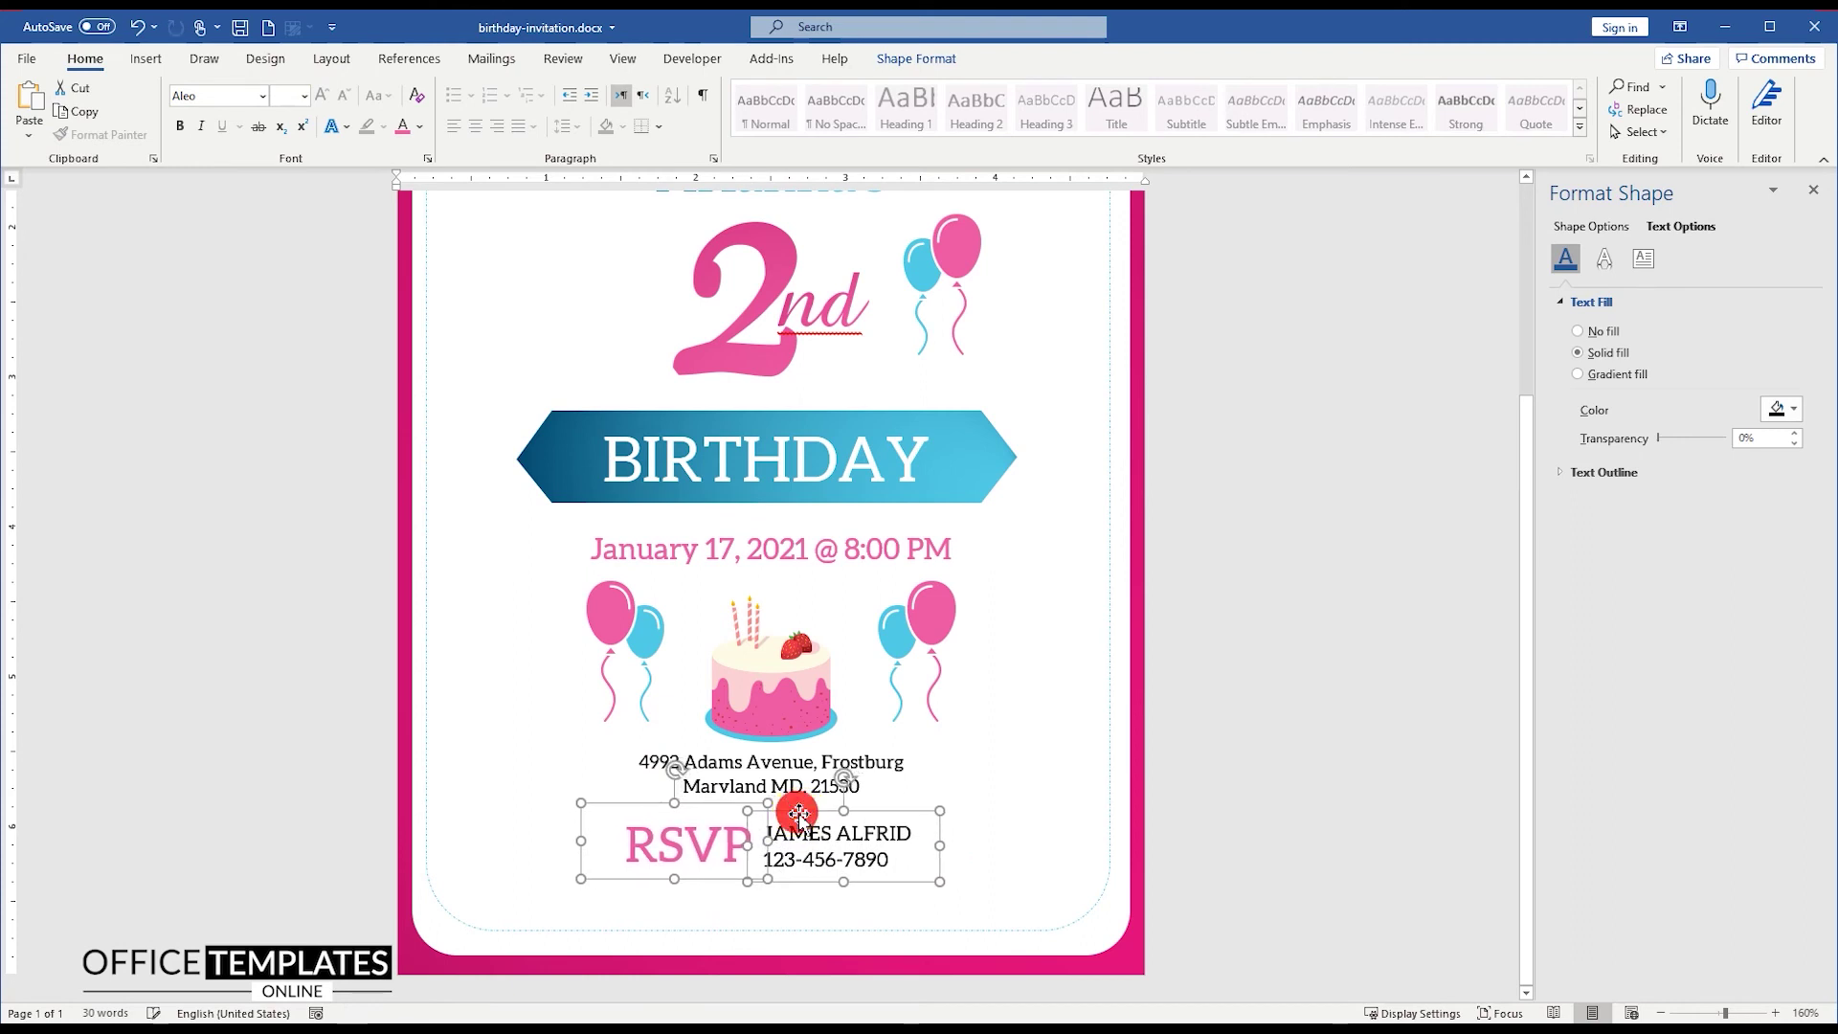
{"action": "left_click", "coordinate": [799, 746], "text": "shift"}
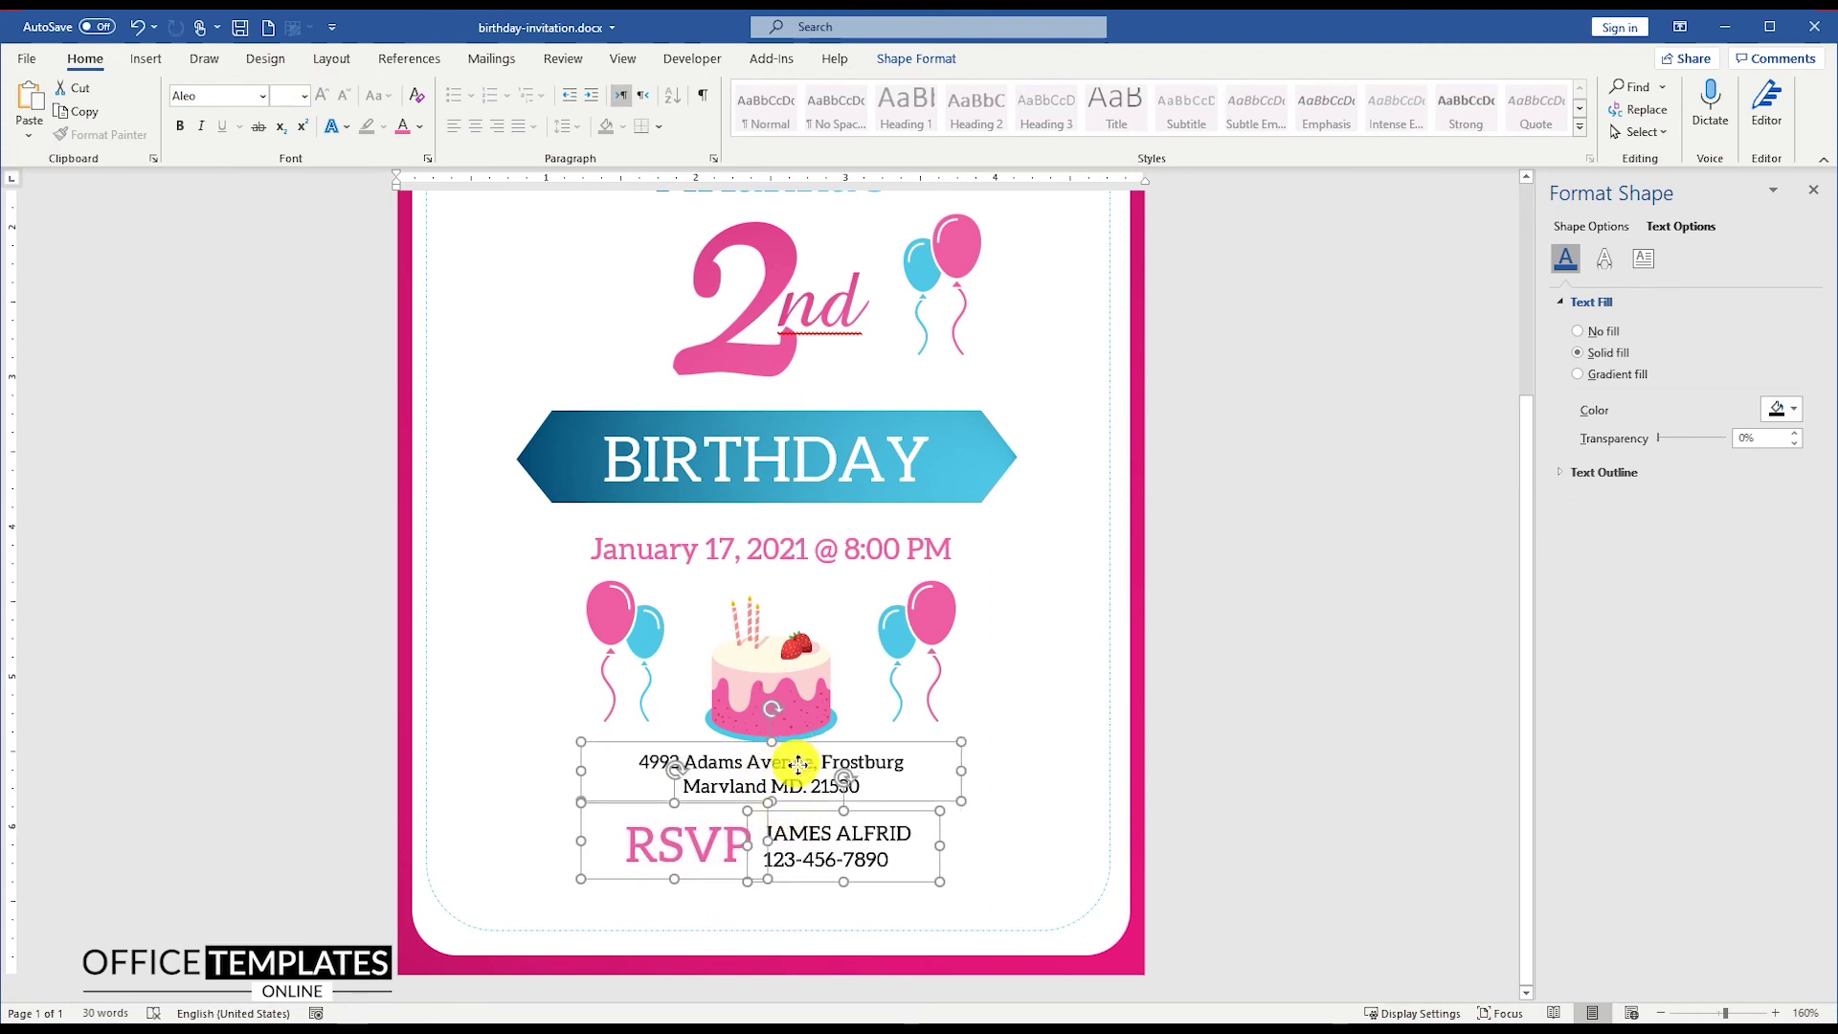
{"action": "key", "text": "Down"}
{"action": "key", "text": "Down"}
{"action": "key", "text": "Down"}
Step: Insert the decoration-1.svg squiggle and set it to float In Front of Text
{"action": "left_click", "coordinate": [1203, 739]}
{"action": "scroll", "coordinate": [1211, 732], "scroll_direction": "up", "scroll_amount": 3}
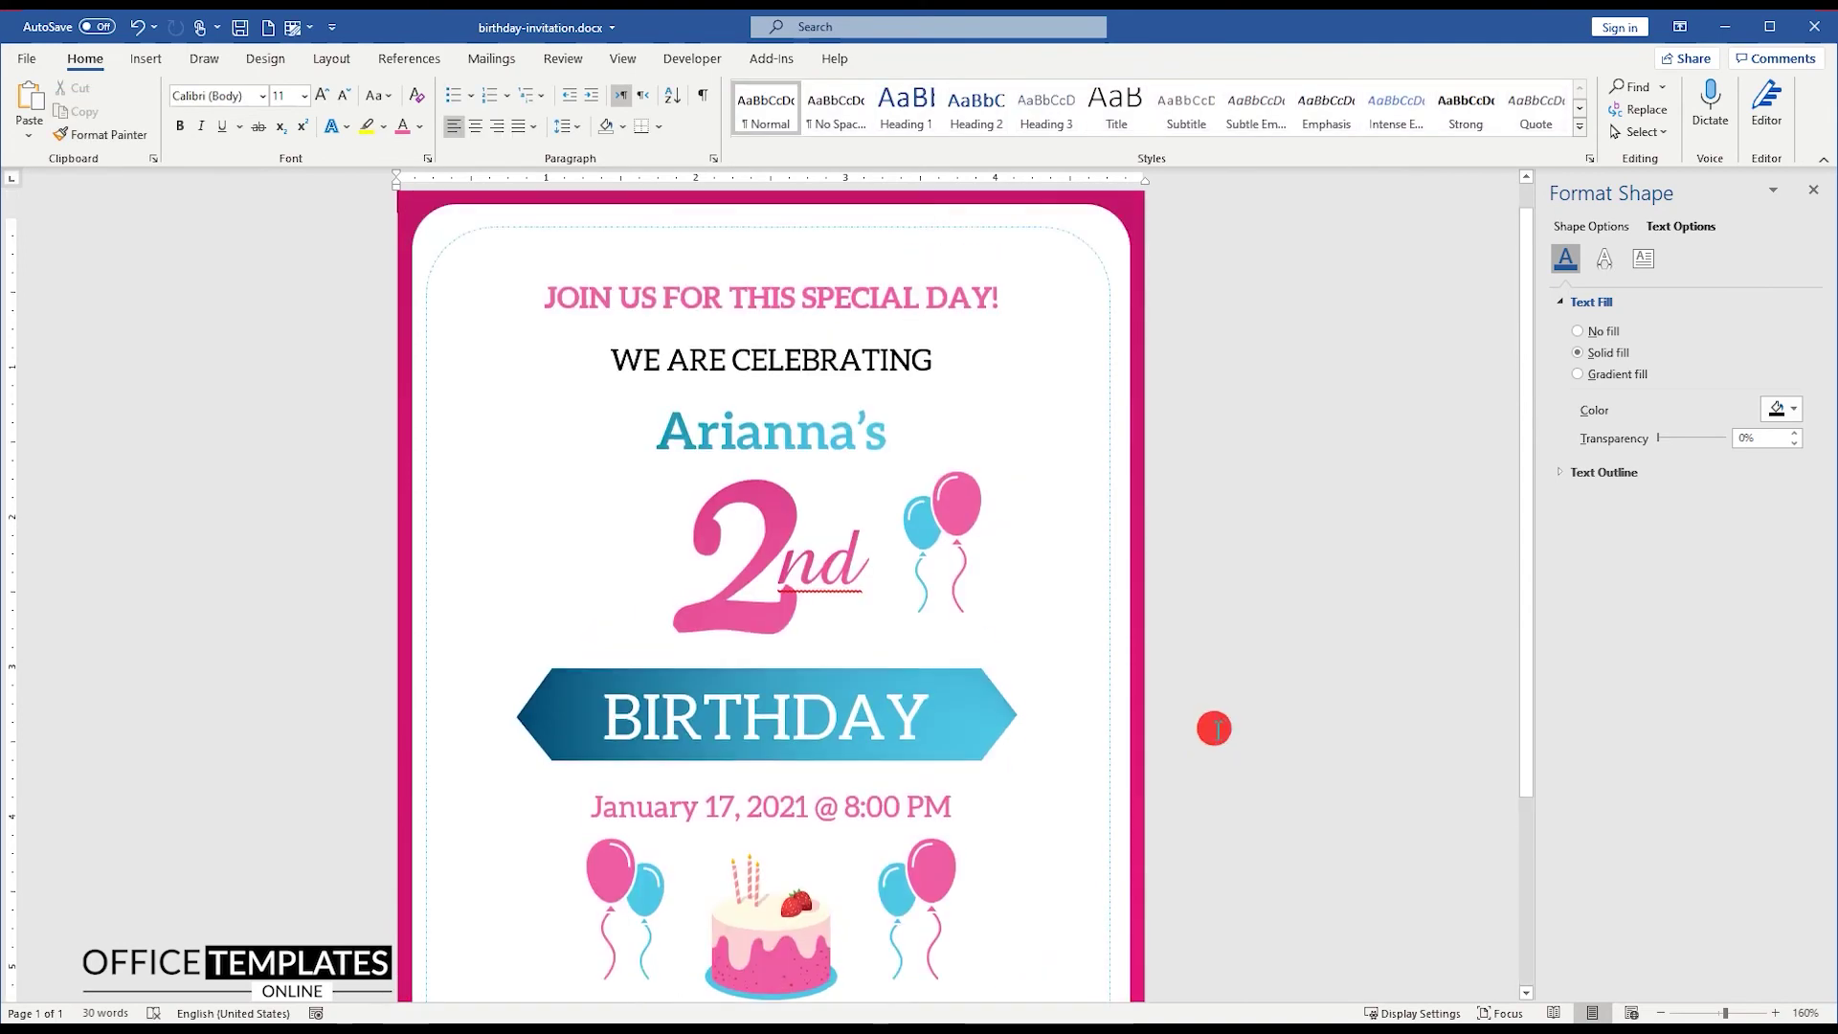
{"action": "scroll", "coordinate": [1139, 709], "scroll_direction": "down", "scroll_amount": 4}
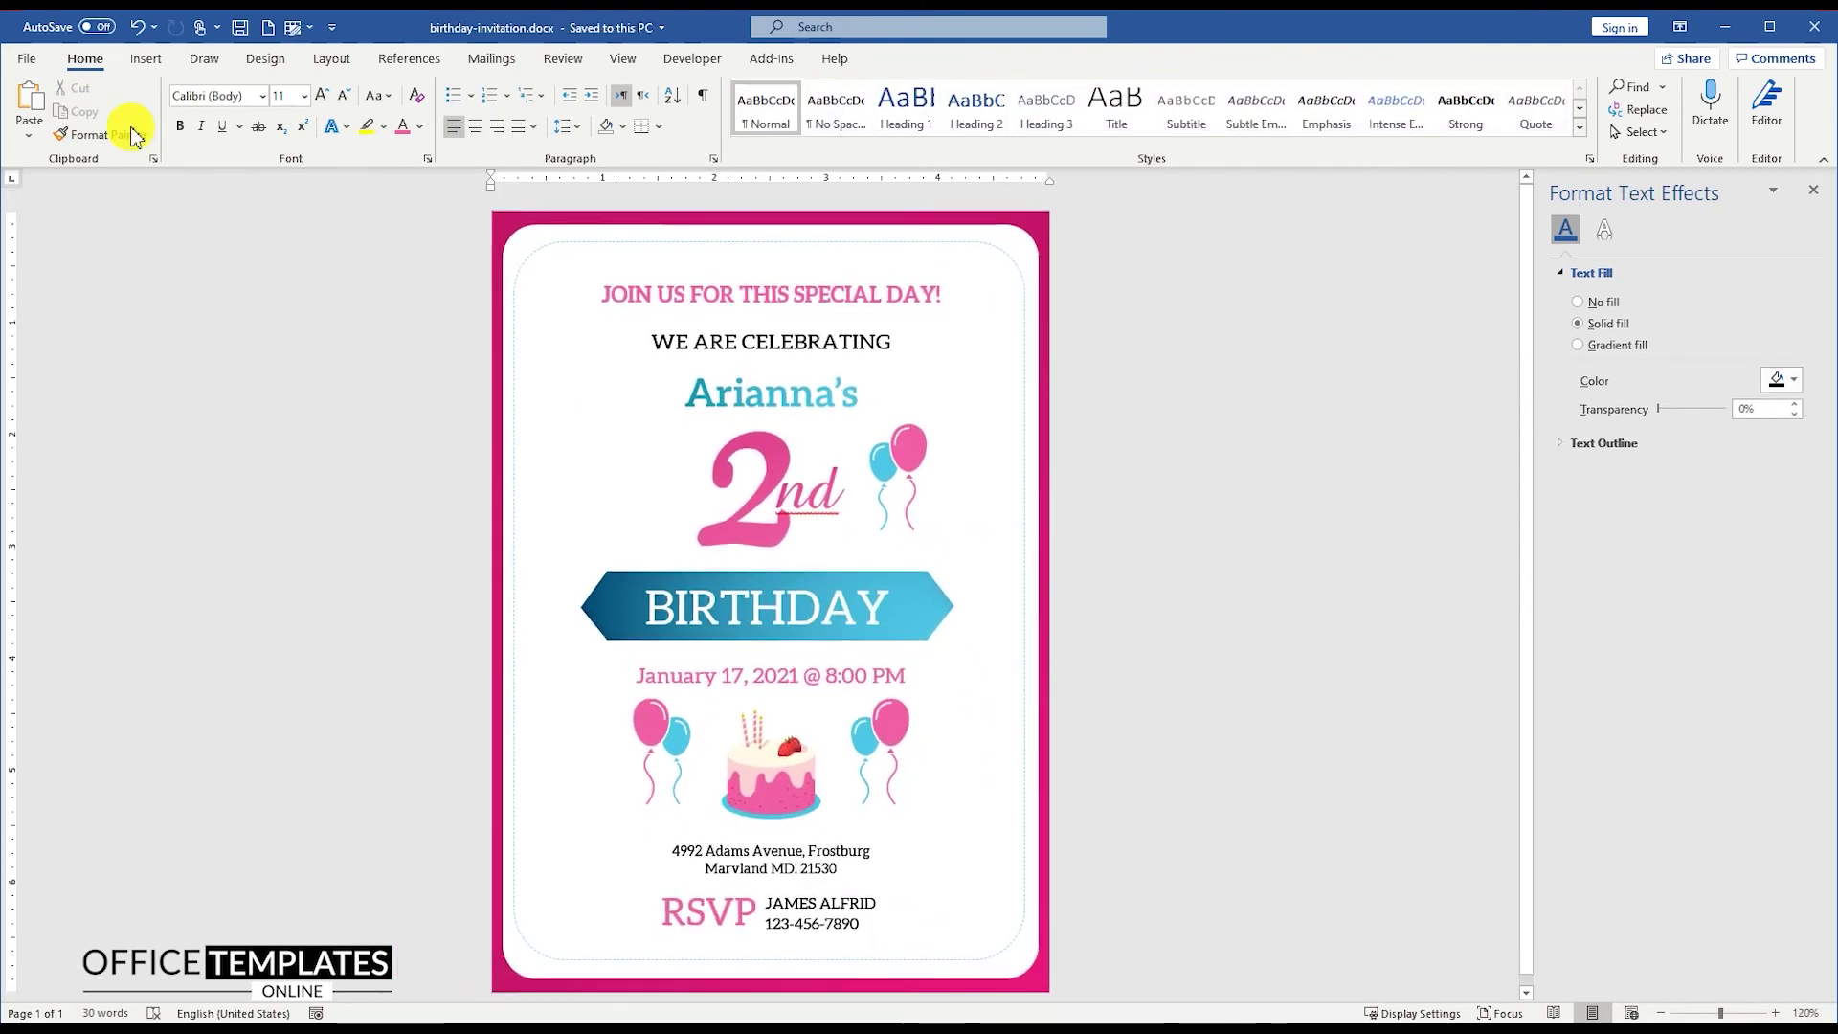
{"action": "left_click", "coordinate": [146, 58]}
{"action": "left_click", "coordinate": [238, 122]}
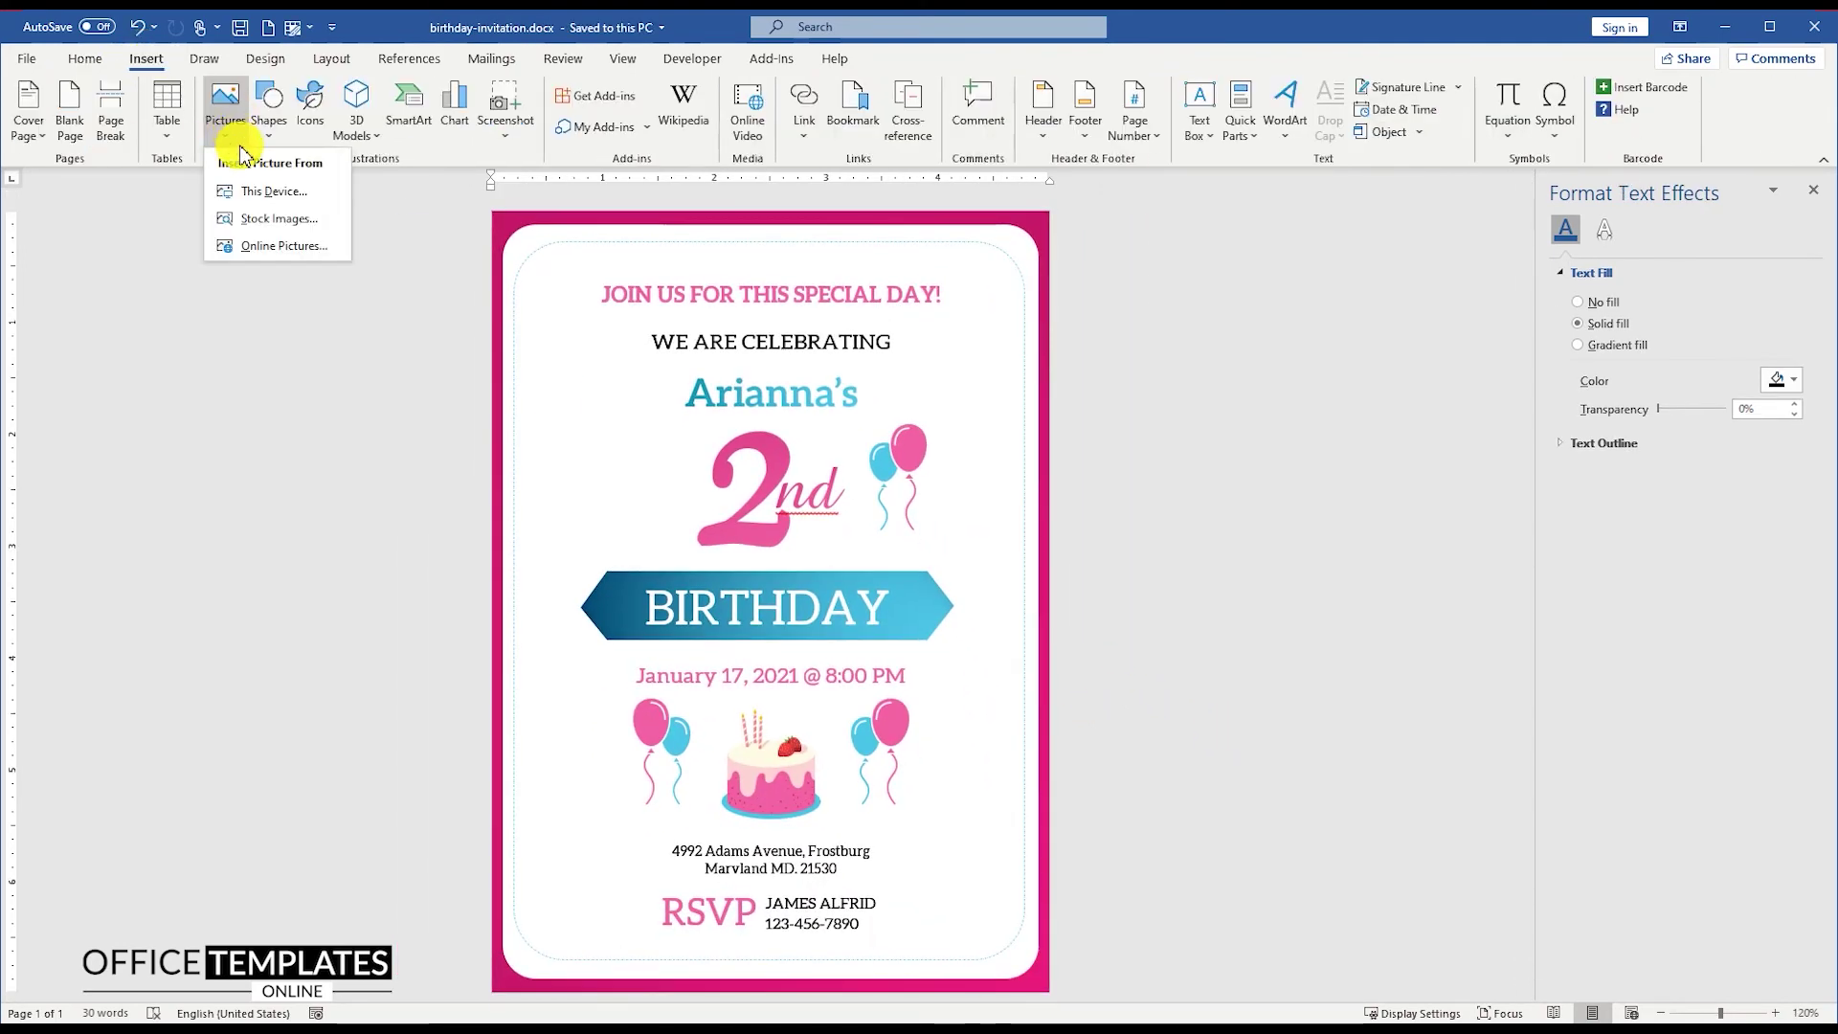
{"action": "left_click", "coordinate": [257, 189]}
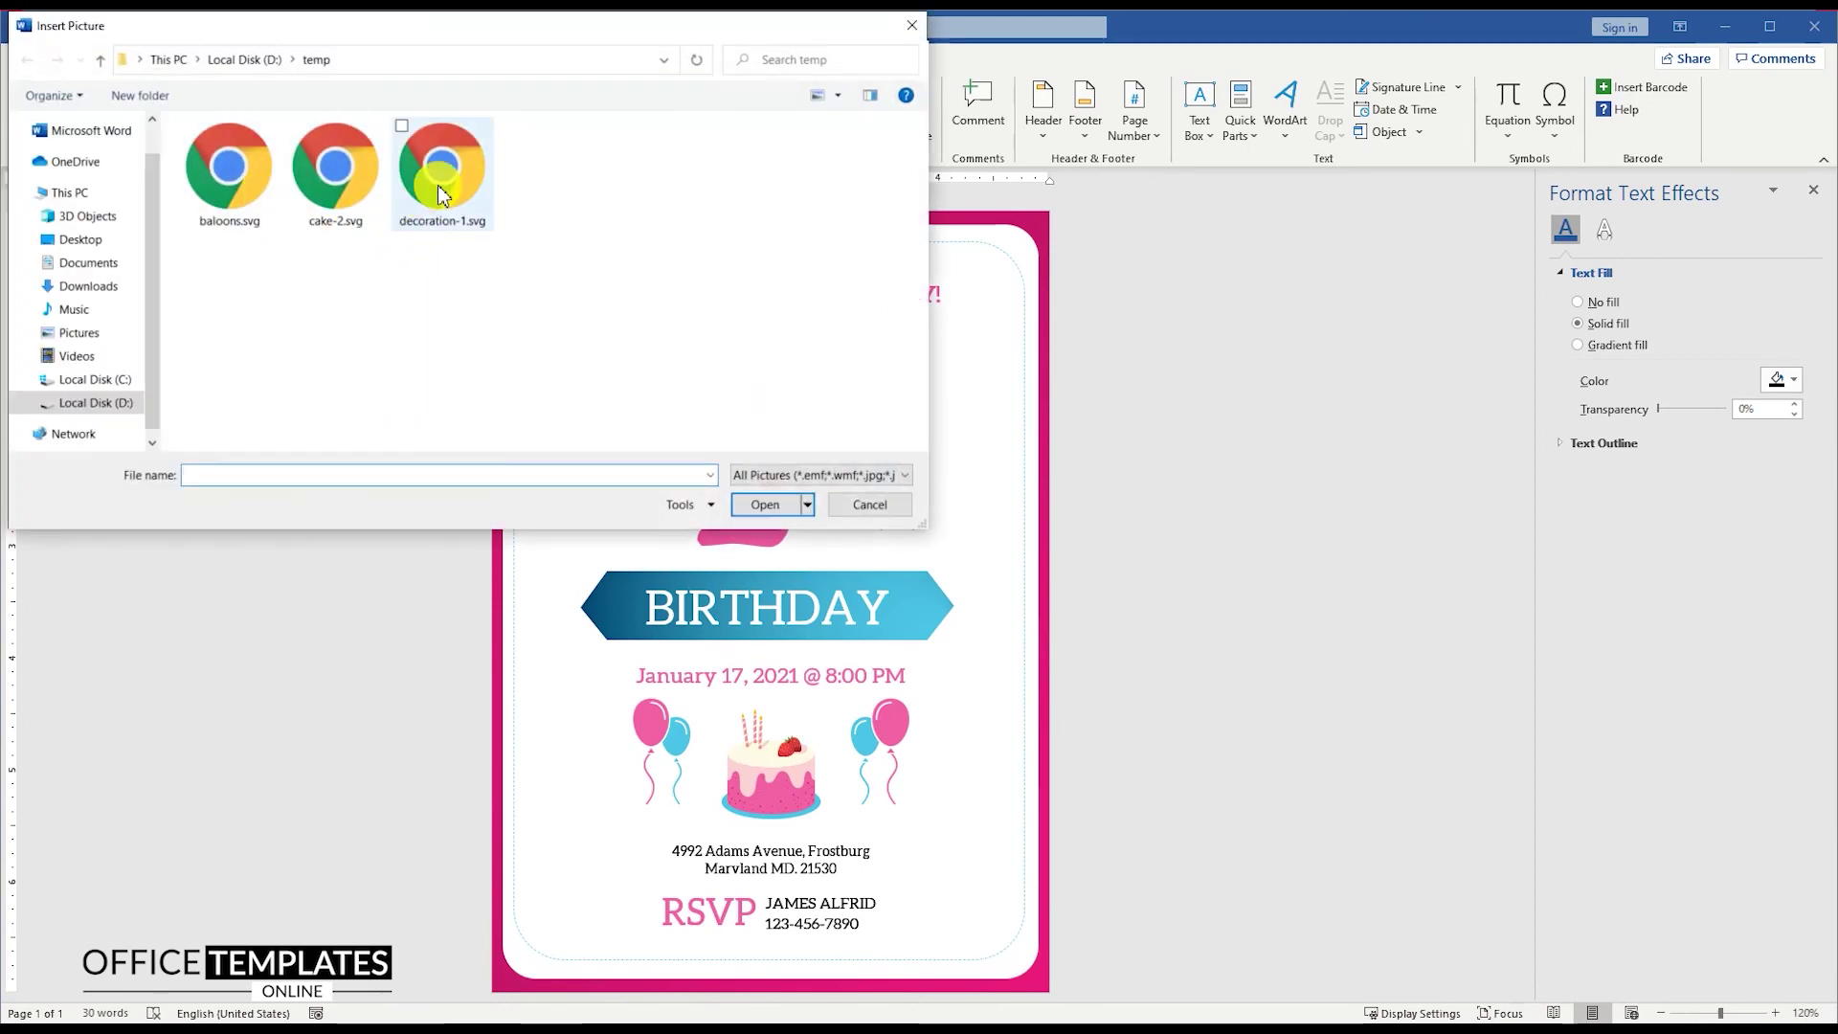
{"action": "double_click", "coordinate": [439, 186]}
{"action": "left_click", "coordinate": [869, 226]}
{"action": "left_click", "coordinate": [1012, 407]}
Step: Convert the squiggle to a shape and place it left of the name
{"action": "right_click", "coordinate": [689, 335]}
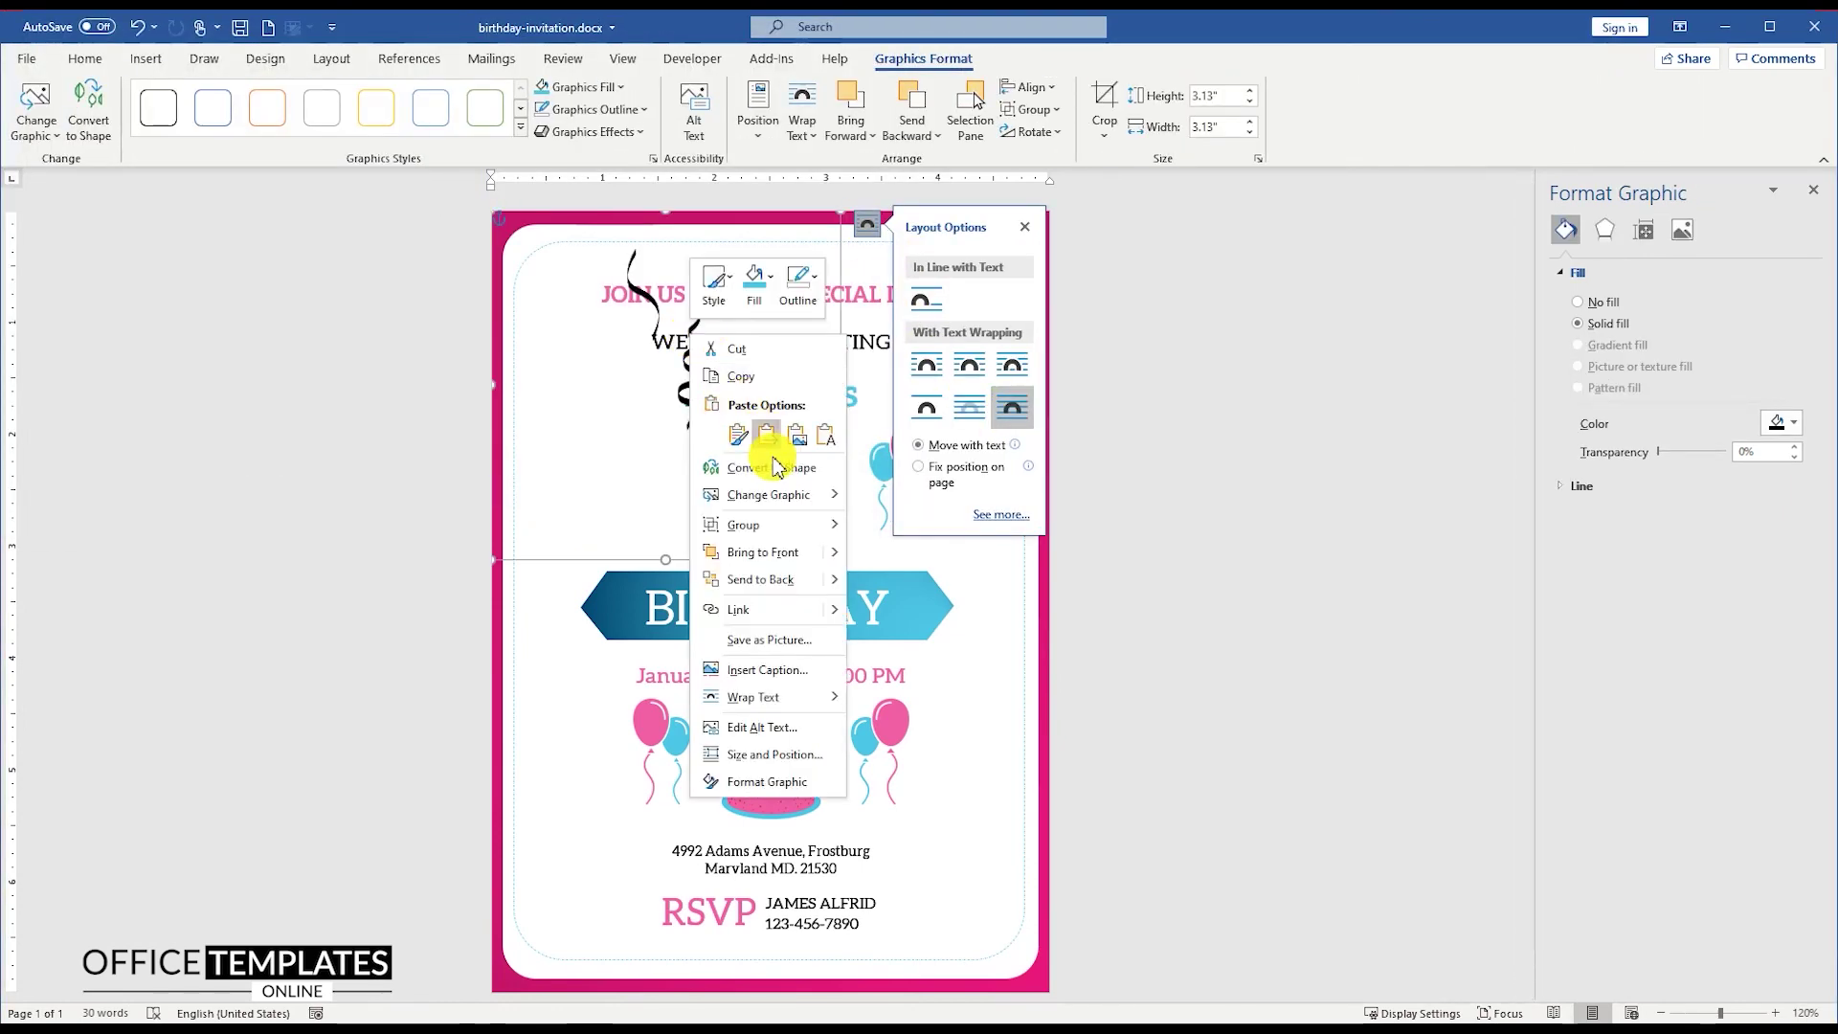
{"action": "left_click", "coordinate": [760, 464]}
{"action": "left_click", "coordinate": [567, 300]}
{"action": "left_click", "coordinate": [609, 414]}
{"action": "left_click_drag", "start_coordinate": [609, 415], "coordinate": [617, 446]}
{"action": "mouse_move", "coordinate": [625, 542]}
{"action": "left_mouse_down"}
{"action": "mouse_move", "coordinate": [563, 415]}
{"action": "mouse_move", "coordinate": [953, 462]}
{"action": "mouse_move", "coordinate": [954, 488]}
{"action": "mouse_move", "coordinate": [942, 434]}
{"action": "mouse_move", "coordinate": [921, 444]}
{"action": "left_mouse_up"}
{"action": "key", "text": "ctrl+z"}
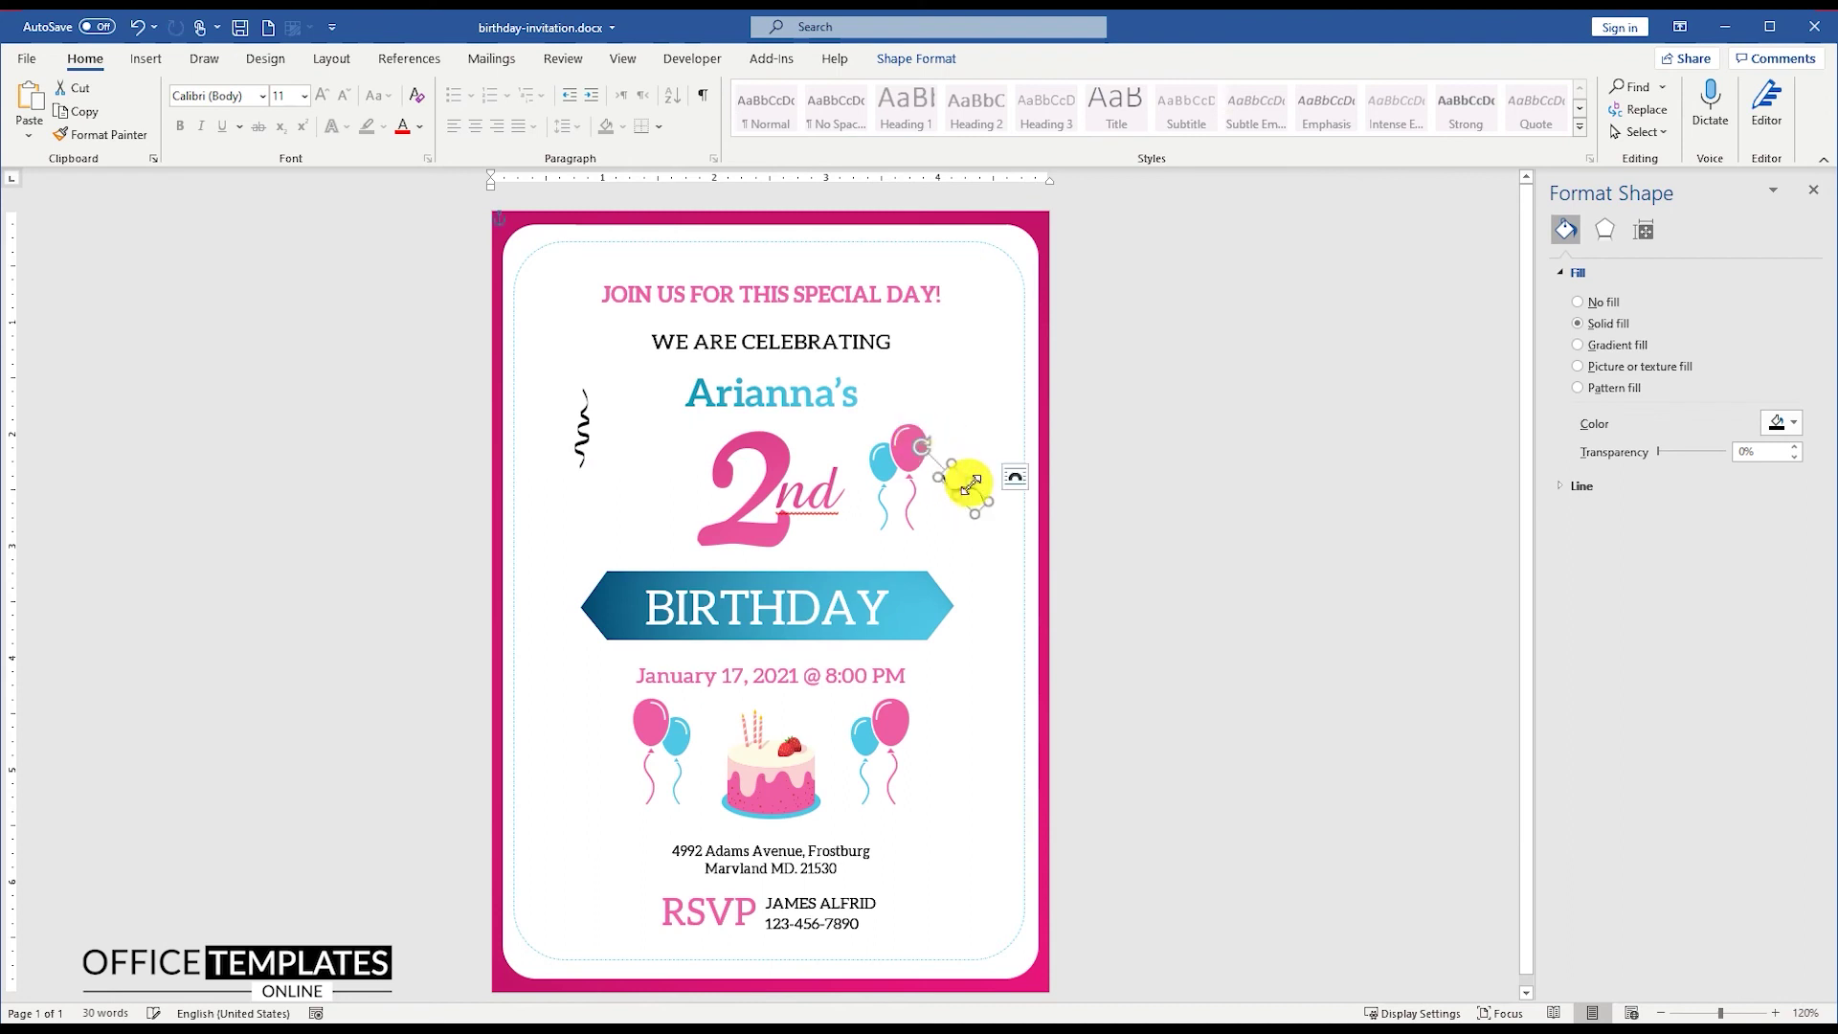
Step: Colour a squiggle yellow and copy it beside the lower balloons
{"action": "right_click", "coordinate": [967, 498]}
{"action": "left_click", "coordinate": [1030, 440]}
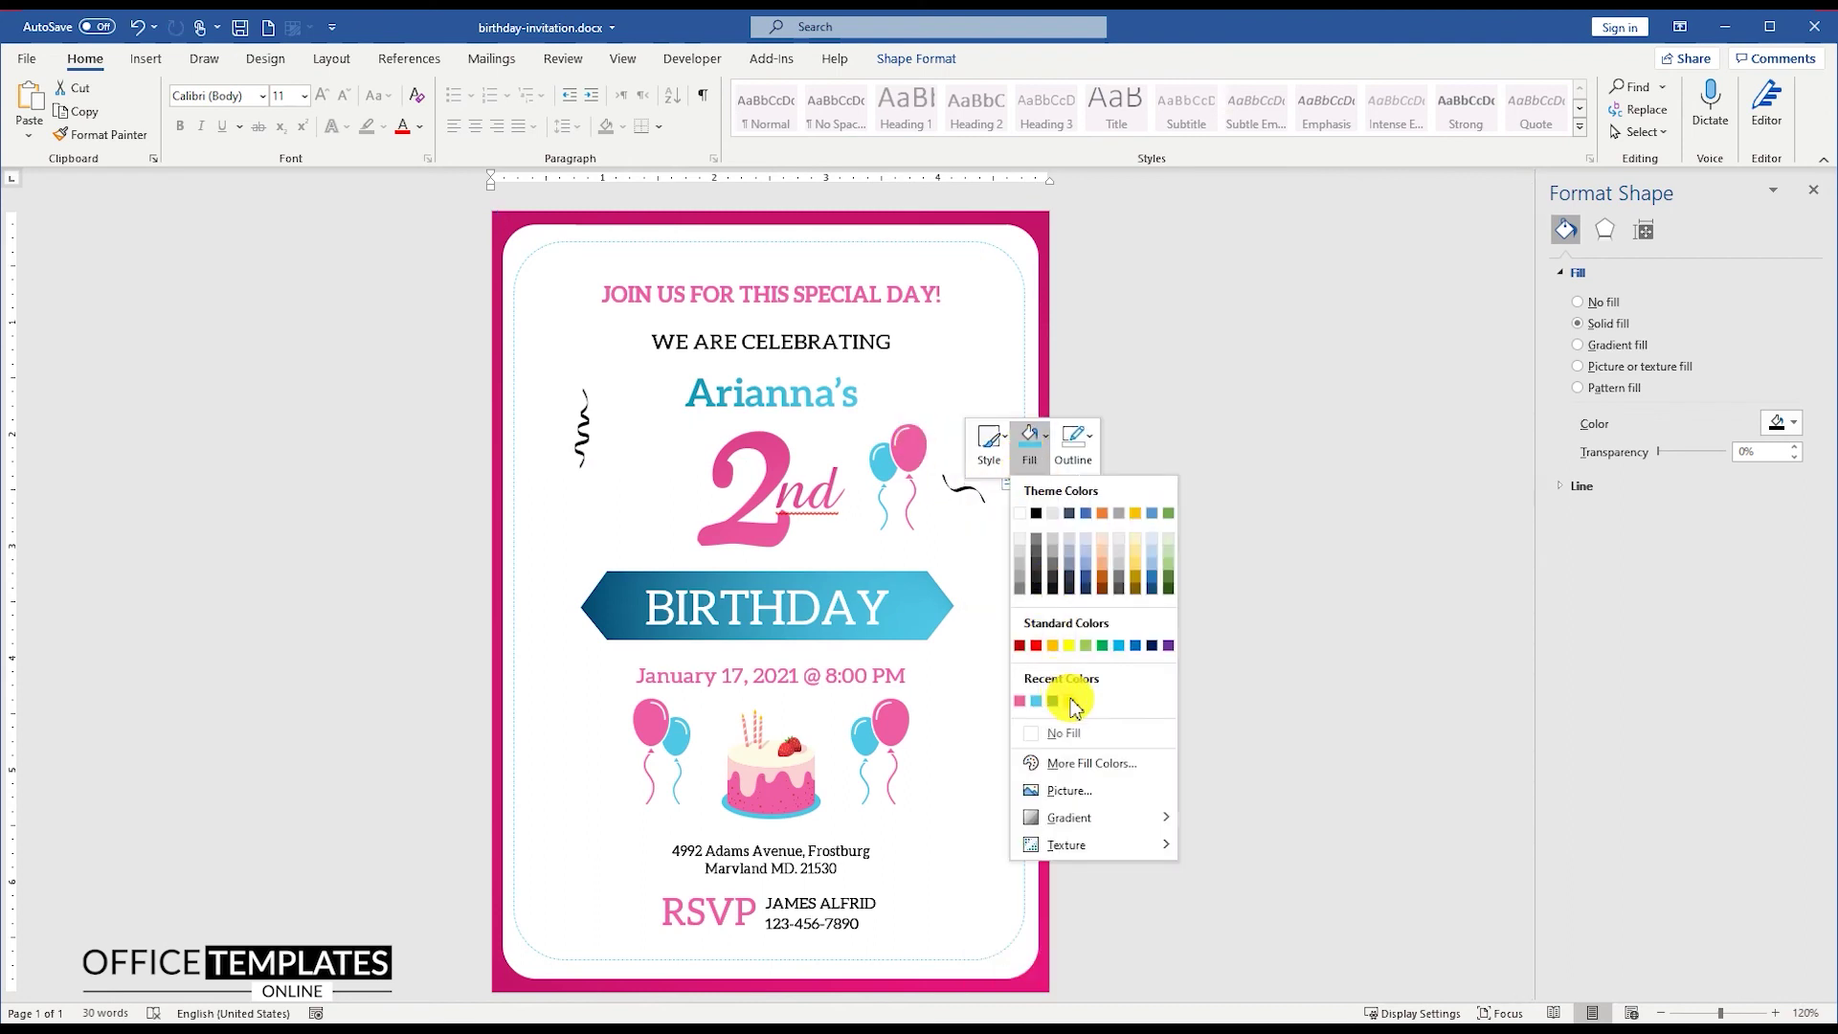
{"action": "left_click", "coordinate": [1059, 698]}
{"action": "left_click_drag", "start_coordinate": [970, 500], "coordinate": [1003, 743]}
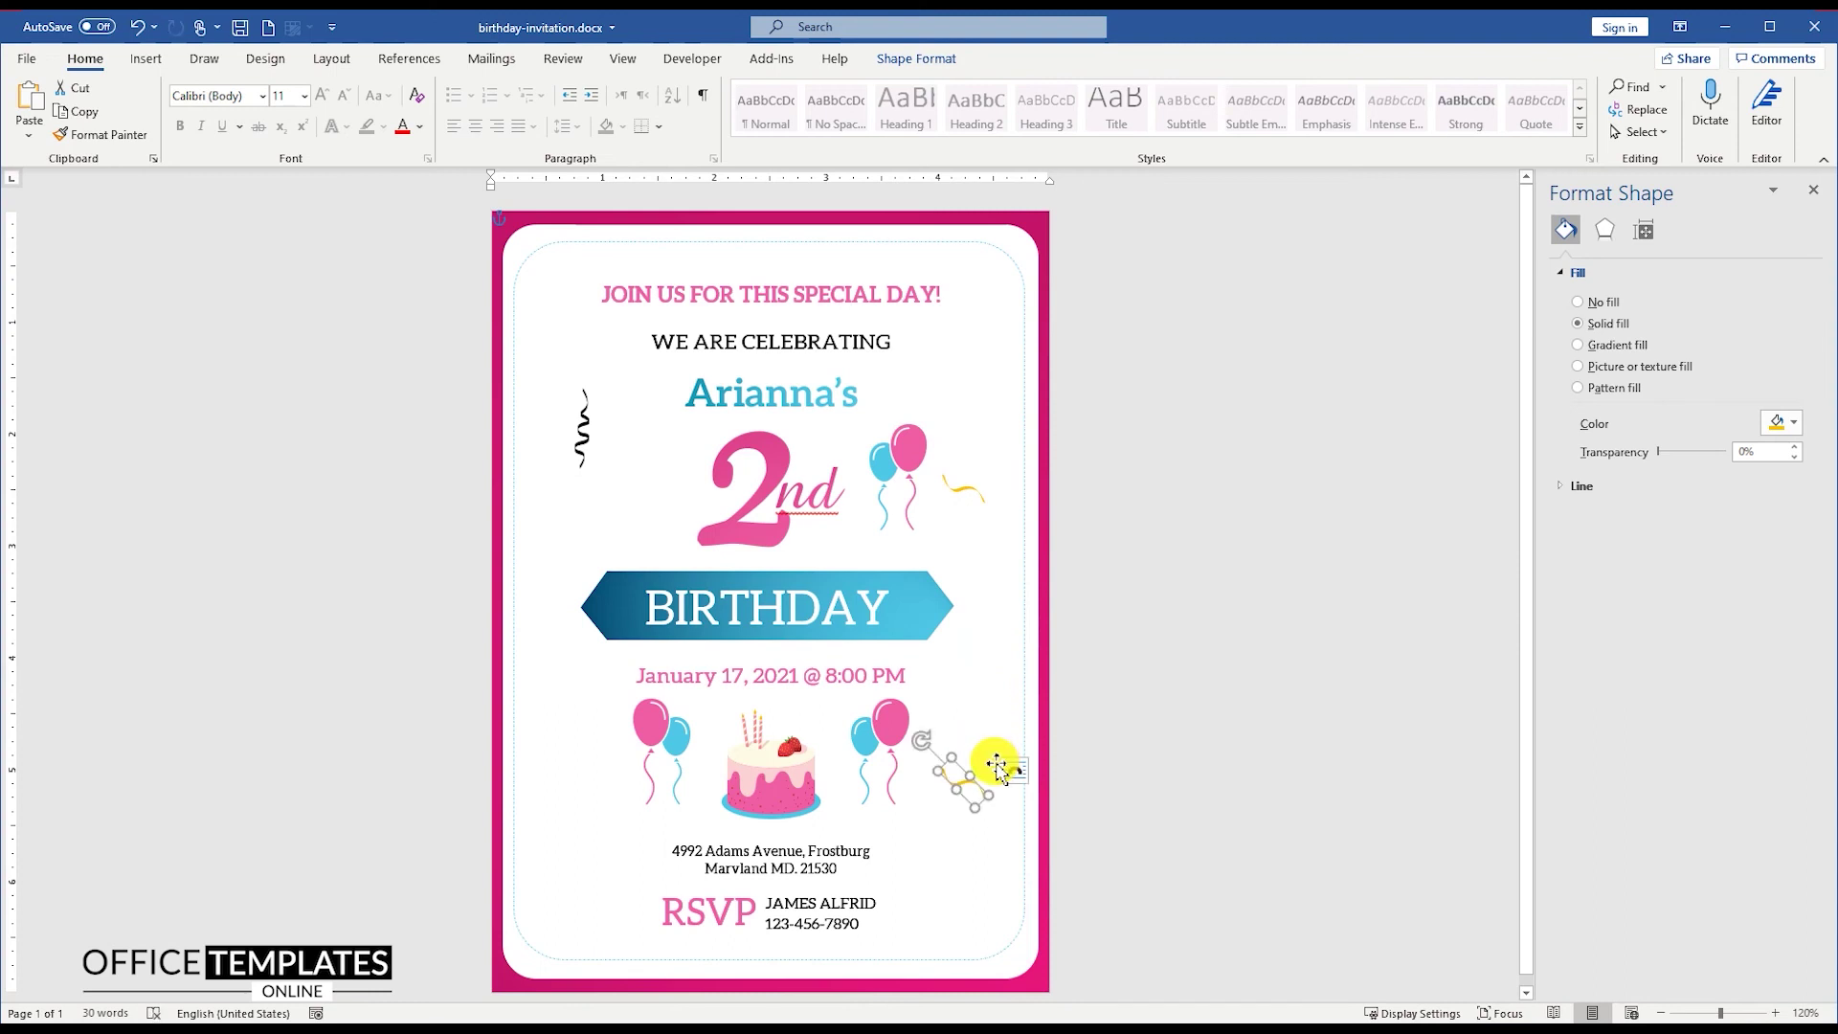